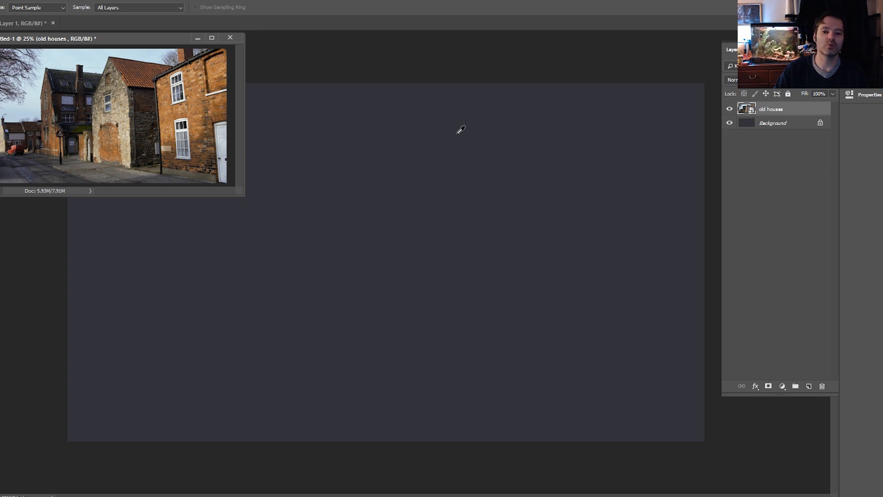
On the blank painting's Layer 1, block in the right-hand house as a large orange-brown brick wall with a slanting upper edge
{"action": "key", "text": "v"}
{"action": "left_click", "coordinate": [392, 213]}
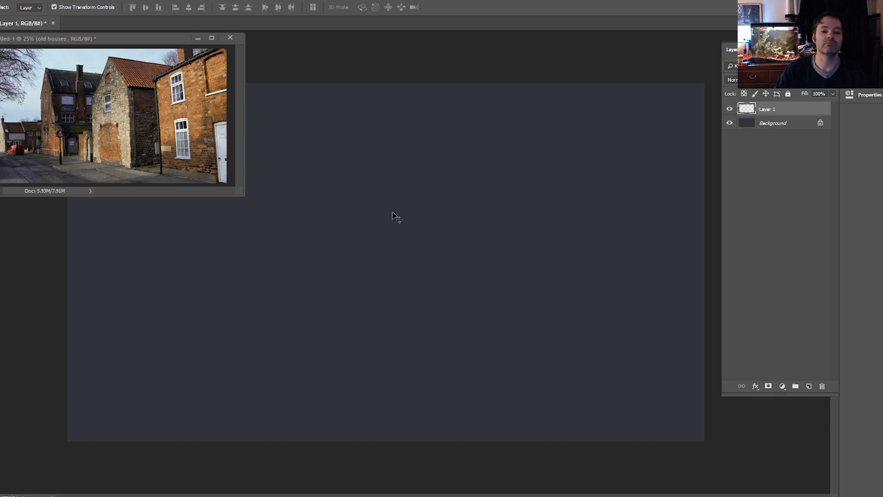
{"action": "key", "text": "b"}
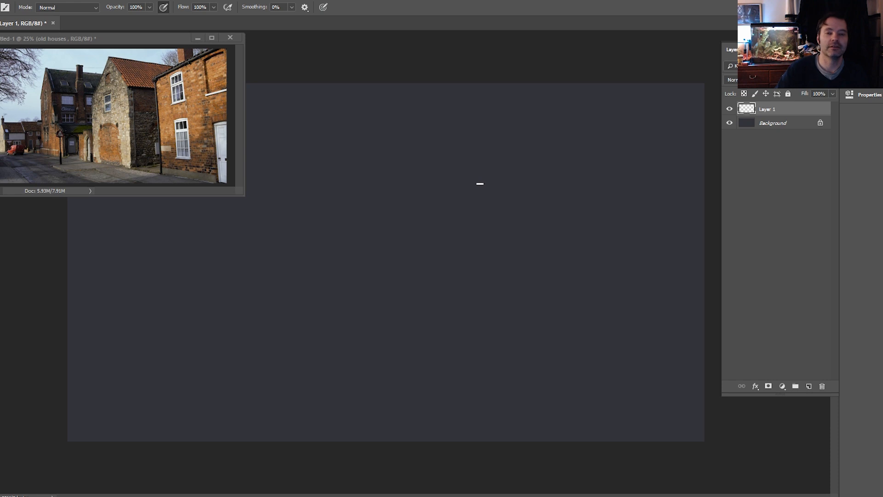
{"action": "left_click_drag", "start_coordinate": [482, 183], "coordinate": [494, 172]}
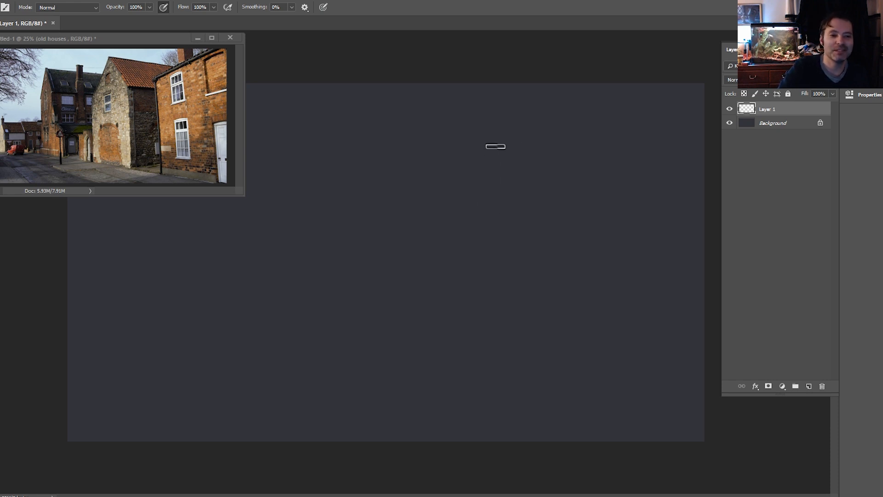
{"action": "left_click_drag", "start_coordinate": [498, 126], "coordinate": [508, 385]}
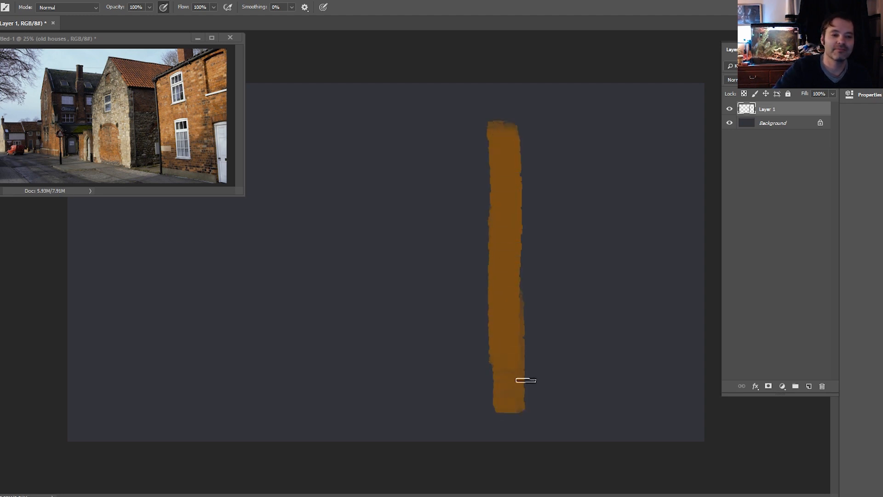
{"action": "mouse_move", "coordinate": [503, 123]}
{"action": "left_mouse_down"}
{"action": "mouse_move", "coordinate": [669, 98]}
{"action": "mouse_move", "coordinate": [548, 129]}
{"action": "mouse_move", "coordinate": [529, 124]}
{"action": "mouse_move", "coordinate": [526, 300]}
{"action": "left_mouse_up"}
{"action": "mouse_move", "coordinate": [526, 339]}
{"action": "left_mouse_down"}
{"action": "mouse_move", "coordinate": [551, 335]}
{"action": "mouse_move", "coordinate": [556, 315]}
{"action": "left_mouse_up"}
{"action": "mouse_move", "coordinate": [560, 140]}
{"action": "left_mouse_down"}
{"action": "mouse_move", "coordinate": [568, 388]}
{"action": "mouse_move", "coordinate": [573, 186]}
{"action": "mouse_move", "coordinate": [596, 374]}
{"action": "mouse_move", "coordinate": [608, 156]}
{"action": "mouse_move", "coordinate": [623, 373]}
{"action": "mouse_move", "coordinate": [628, 193]}
{"action": "mouse_move", "coordinate": [633, 183]}
{"action": "mouse_move", "coordinate": [638, 358]}
{"action": "mouse_move", "coordinate": [652, 162]}
{"action": "mouse_move", "coordinate": [660, 326]}
{"action": "mouse_move", "coordinate": [676, 307]}
{"action": "mouse_move", "coordinate": [687, 179]}
{"action": "mouse_move", "coordinate": [699, 304]}
{"action": "mouse_move", "coordinate": [684, 135]}
{"action": "mouse_move", "coordinate": [655, 148]}
{"action": "mouse_move", "coordinate": [645, 132]}
{"action": "mouse_move", "coordinate": [602, 144]}
{"action": "mouse_move", "coordinate": [558, 172]}
{"action": "mouse_move", "coordinate": [564, 124]}
{"action": "mouse_move", "coordinate": [547, 145]}
{"action": "mouse_move", "coordinate": [592, 153]}
{"action": "mouse_move", "coordinate": [624, 137]}
{"action": "left_mouse_up"}
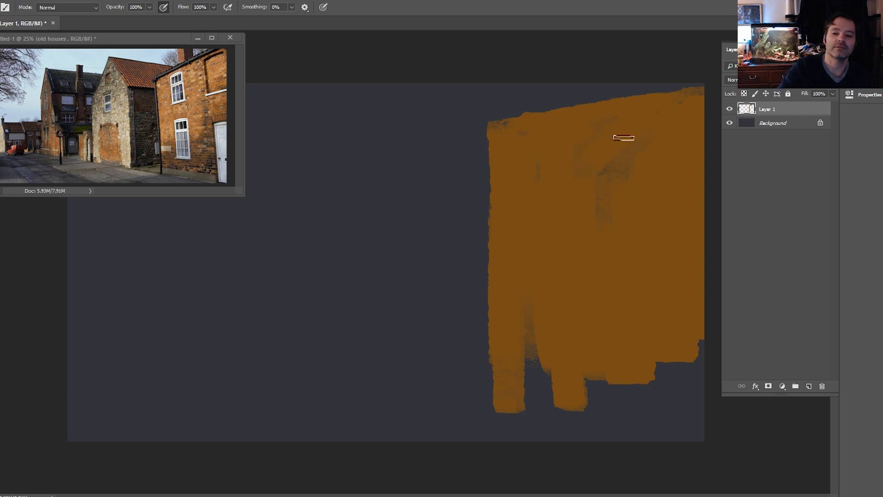
{"action": "left_click_drag", "start_coordinate": [558, 349], "coordinate": [532, 351]}
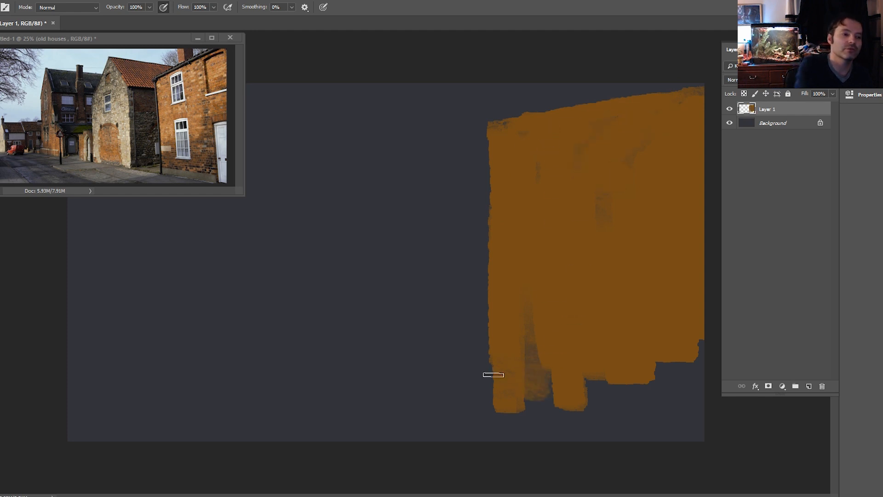
Sample a darker brown and brush rough, patchy texture over the orange-brown house wall
{"action": "key", "text": "i"}
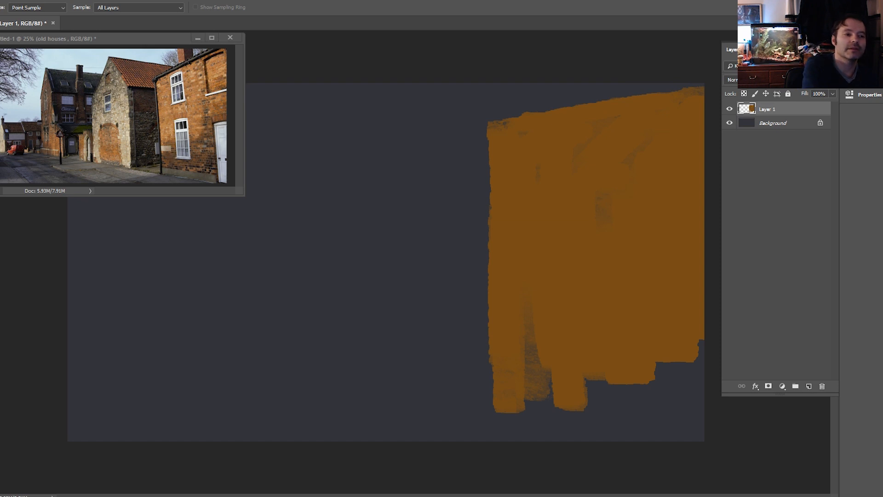
{"action": "key", "text": "b"}
{"action": "mouse_move", "coordinate": [516, 255]}
{"action": "left_mouse_down"}
{"action": "mouse_move", "coordinate": [497, 295]}
{"action": "mouse_move", "coordinate": [528, 272]}
{"action": "mouse_move", "coordinate": [544, 394]}
{"action": "mouse_move", "coordinate": [564, 249]}
{"action": "mouse_move", "coordinate": [575, 294]}
{"action": "mouse_move", "coordinate": [620, 233]}
{"action": "mouse_move", "coordinate": [651, 371]}
{"action": "mouse_move", "coordinate": [690, 238]}
{"action": "mouse_move", "coordinate": [700, 147]}
{"action": "mouse_move", "coordinate": [643, 279]}
{"action": "mouse_move", "coordinate": [597, 280]}
{"action": "mouse_move", "coordinate": [654, 152]}
{"action": "mouse_move", "coordinate": [578, 170]}
{"action": "mouse_move", "coordinate": [525, 150]}
{"action": "mouse_move", "coordinate": [506, 214]}
{"action": "left_mouse_up"}
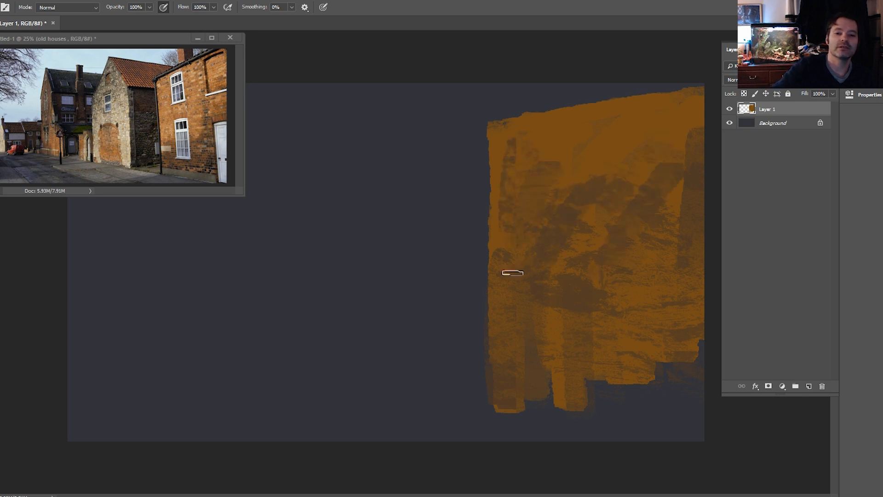
{"action": "left_click_drag", "start_coordinate": [504, 161], "coordinate": [516, 146]}
{"action": "mouse_move", "coordinate": [687, 105]}
{"action": "left_mouse_down"}
{"action": "mouse_move", "coordinate": [597, 112]}
{"action": "mouse_move", "coordinate": [653, 134]}
{"action": "mouse_move", "coordinate": [554, 223]}
{"action": "mouse_move", "coordinate": [546, 334]}
{"action": "left_mouse_up"}
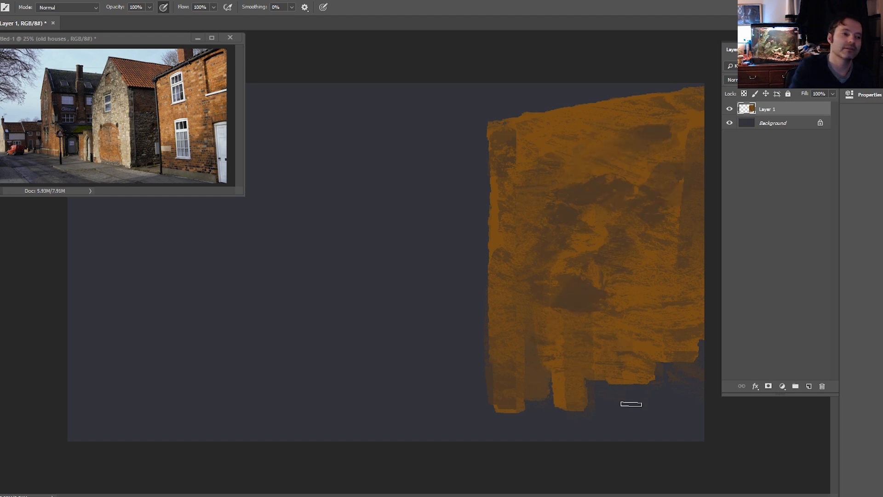
Erase the ragged base and left side of the orange-brown wall to leave a slanting base and a clean vertical corner
{"action": "key", "text": "e"}
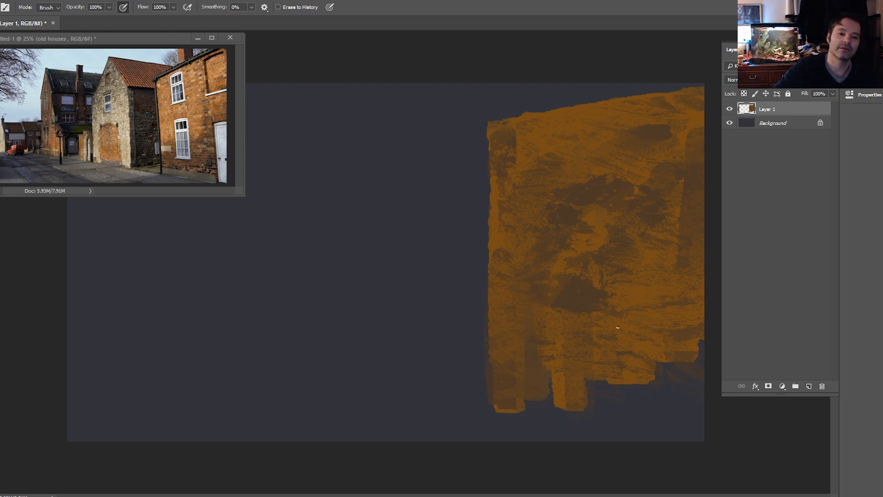
{"action": "left_click_drag", "start_coordinate": [565, 377], "coordinate": [571, 380]}
{"action": "mouse_move", "coordinate": [494, 382]}
{"action": "left_mouse_down"}
{"action": "mouse_move", "coordinate": [630, 393]}
{"action": "mouse_move", "coordinate": [495, 371]}
{"action": "mouse_move", "coordinate": [680, 397]}
{"action": "mouse_move", "coordinate": [483, 351]}
{"action": "mouse_move", "coordinate": [665, 394]}
{"action": "mouse_move", "coordinate": [495, 352]}
{"action": "mouse_move", "coordinate": [563, 366]}
{"action": "mouse_move", "coordinate": [513, 362]}
{"action": "mouse_move", "coordinate": [550, 369]}
{"action": "mouse_move", "coordinate": [547, 383]}
{"action": "mouse_move", "coordinate": [492, 405]}
{"action": "mouse_move", "coordinate": [593, 409]}
{"action": "mouse_move", "coordinate": [494, 418]}
{"action": "mouse_move", "coordinate": [522, 394]}
{"action": "mouse_move", "coordinate": [469, 400]}
{"action": "mouse_move", "coordinate": [521, 365]}
{"action": "left_mouse_up"}
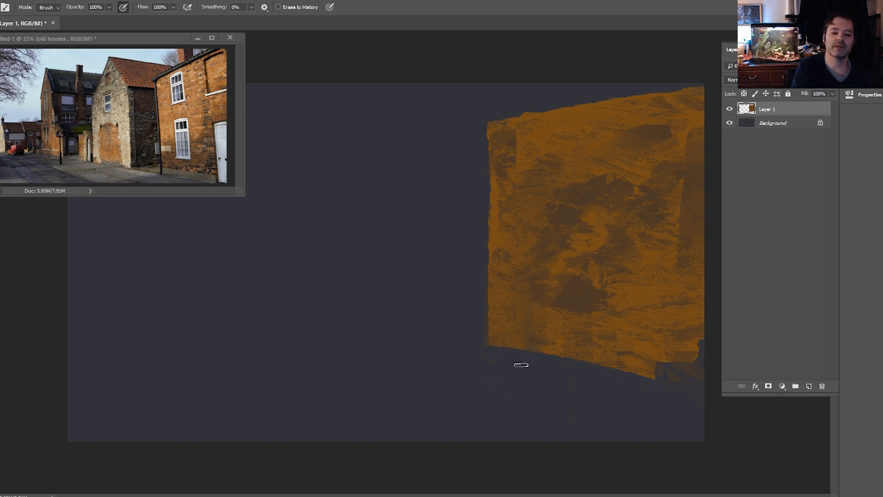
{"action": "left_click_drag", "start_coordinate": [480, 122], "coordinate": [478, 307]}
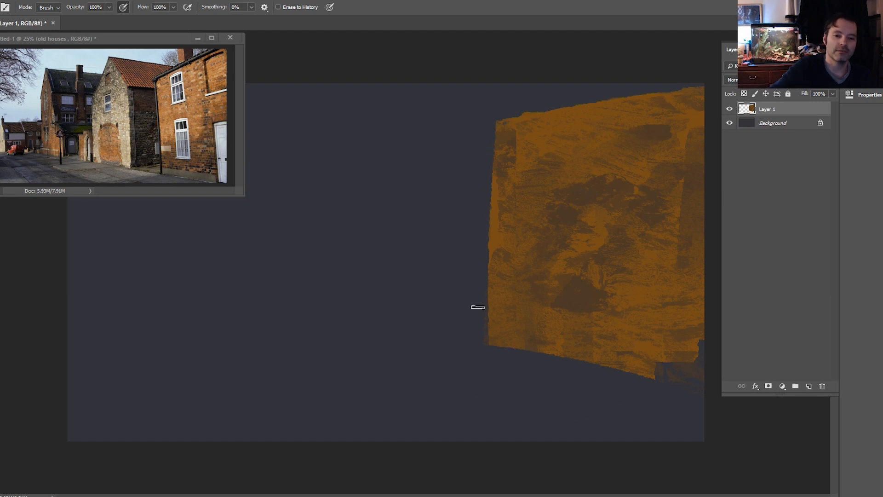
{"action": "left_click_drag", "start_coordinate": [497, 121], "coordinate": [482, 418]}
{"action": "left_click_drag", "start_coordinate": [492, 111], "coordinate": [499, 410]}
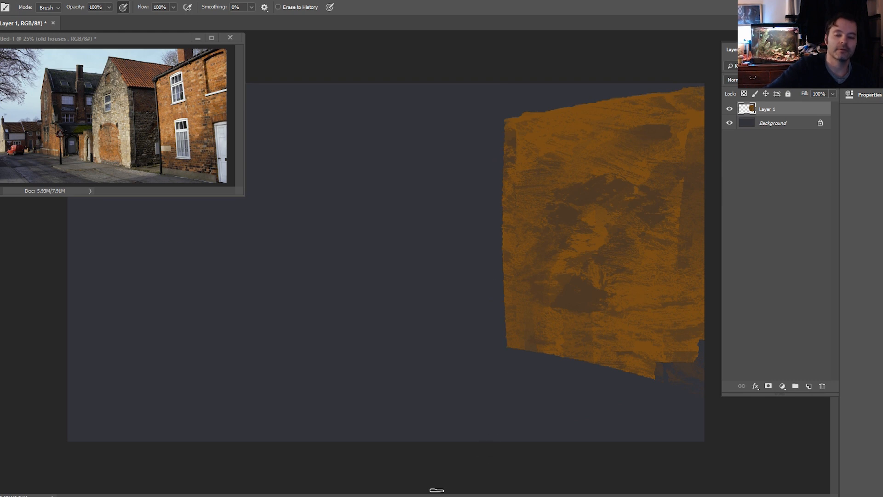
Sample a dark brown and paint two straight perspective lines converging from the canvas's left side to the base of the orange-brown wall
{"action": "key", "text": "i"}
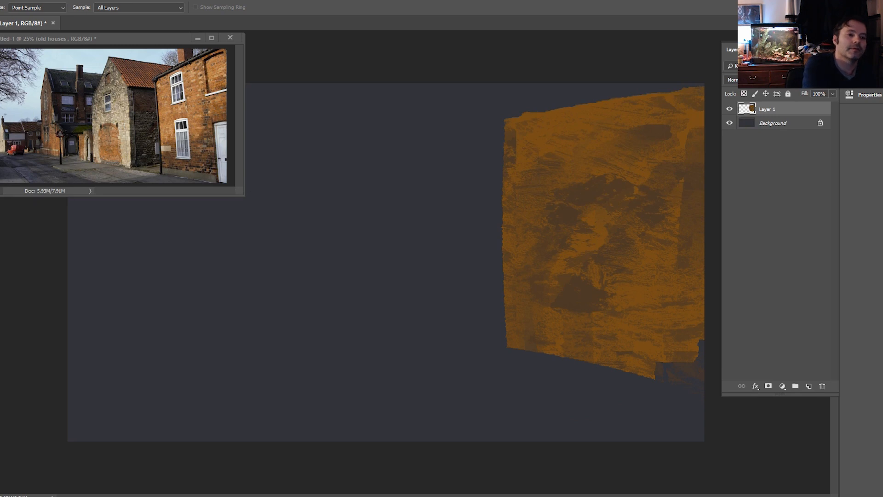
{"action": "key", "text": "b"}
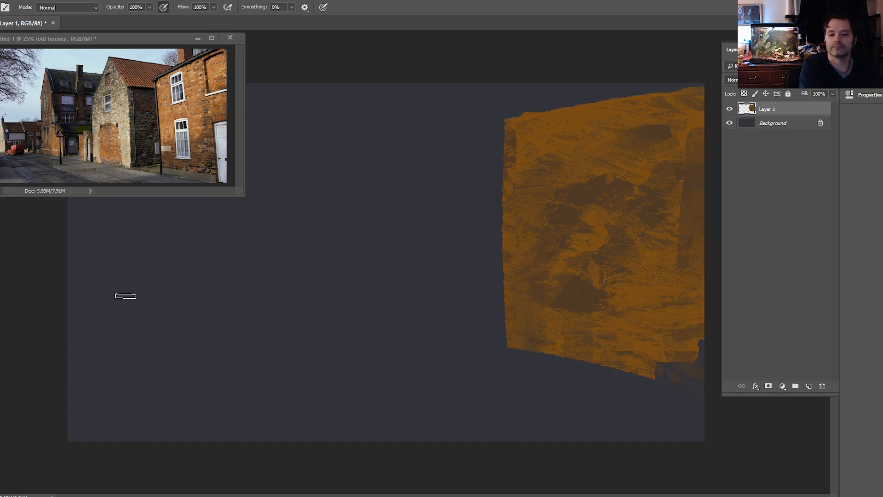
{"action": "left_click", "coordinate": [715, 385], "text": "shift"}
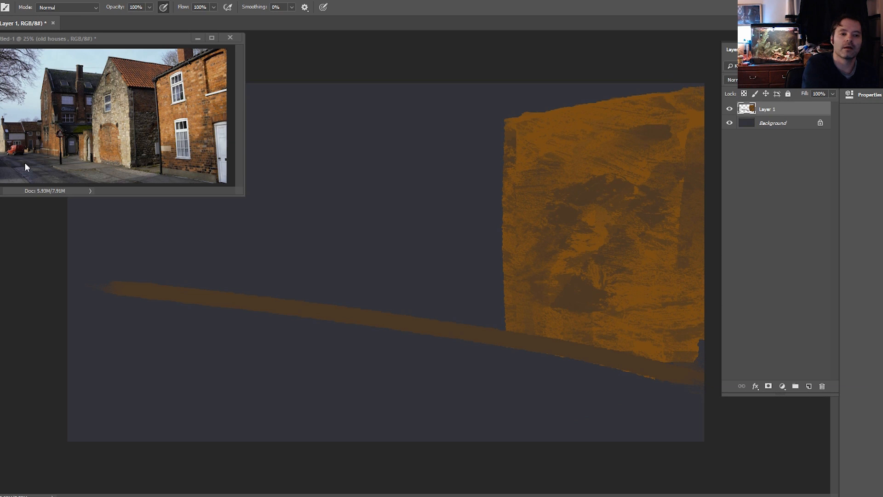
{"action": "left_click", "coordinate": [649, 364], "text": "shift"}
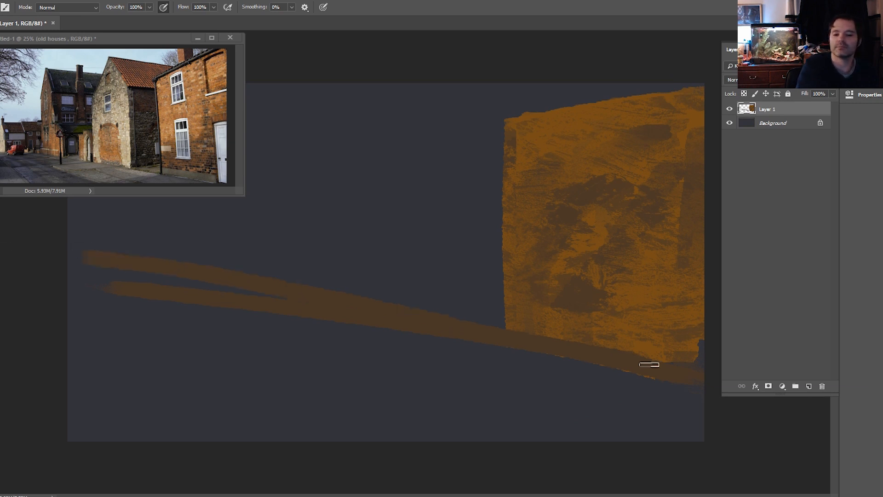
Fill the street area with broad dark brown strokes fanning out from the left vanishing point across the foreground
{"action": "left_click_drag", "start_coordinate": [111, 287], "coordinate": [191, 400]}
{"action": "mouse_move", "coordinate": [83, 281]}
{"action": "left_mouse_down"}
{"action": "mouse_move", "coordinate": [90, 364]}
{"action": "mouse_move", "coordinate": [79, 339]}
{"action": "mouse_move", "coordinate": [147, 310]}
{"action": "mouse_move", "coordinate": [142, 293]}
{"action": "mouse_move", "coordinate": [398, 410]}
{"action": "left_mouse_up"}
{"action": "mouse_move", "coordinate": [178, 296]}
{"action": "left_mouse_down"}
{"action": "mouse_move", "coordinate": [453, 382]}
{"action": "mouse_move", "coordinate": [582, 382]}
{"action": "left_mouse_up"}
{"action": "left_click_drag", "start_coordinate": [322, 311], "coordinate": [572, 409]}
{"action": "left_click_drag", "start_coordinate": [255, 316], "coordinate": [515, 439]}
{"action": "left_click_drag", "start_coordinate": [341, 334], "coordinate": [639, 380]}
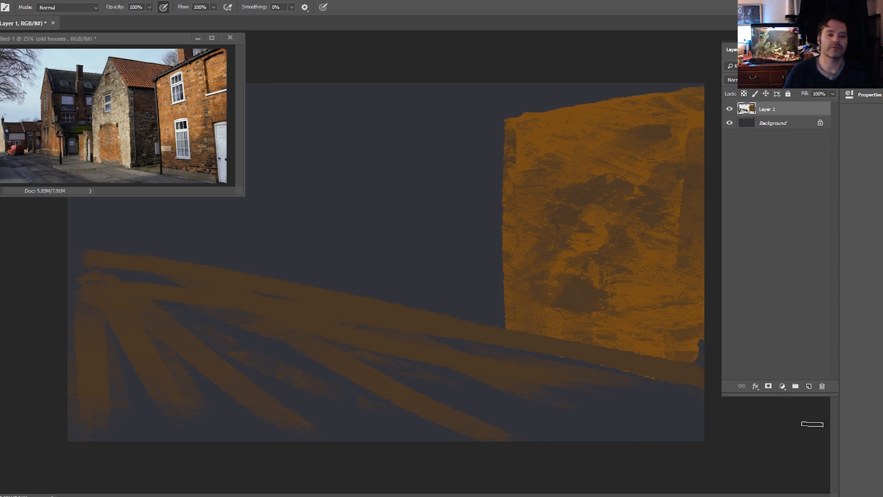
Sample a dark reddish brown and paint the shaded side wall of the middle house against the orange-brown wall's left edge
{"action": "key", "text": "i"}
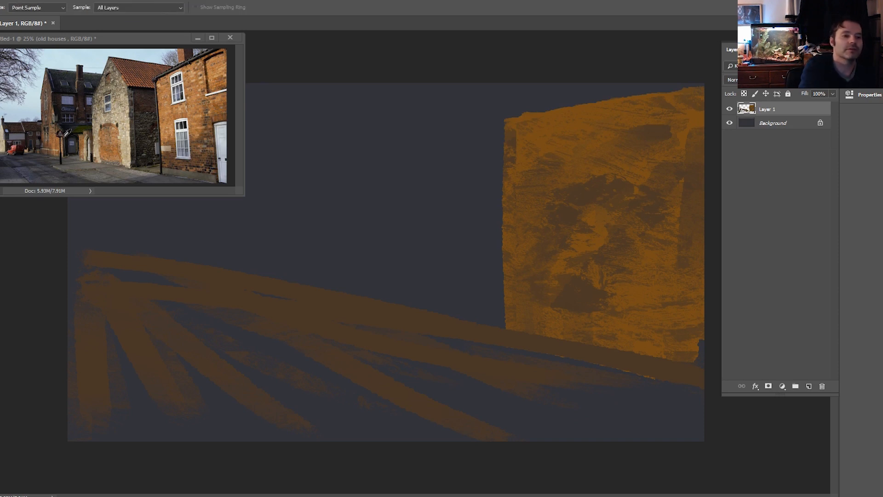
{"action": "key", "text": "b"}
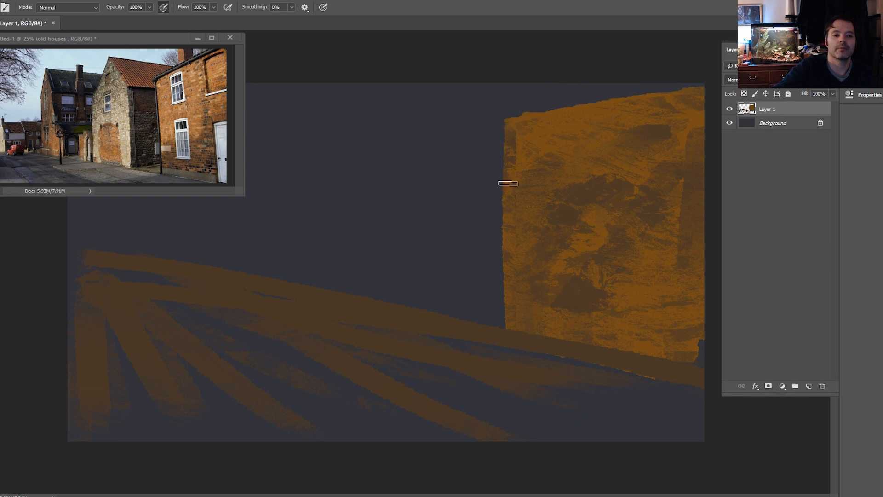
{"action": "left_click_drag", "start_coordinate": [501, 123], "coordinate": [504, 288]}
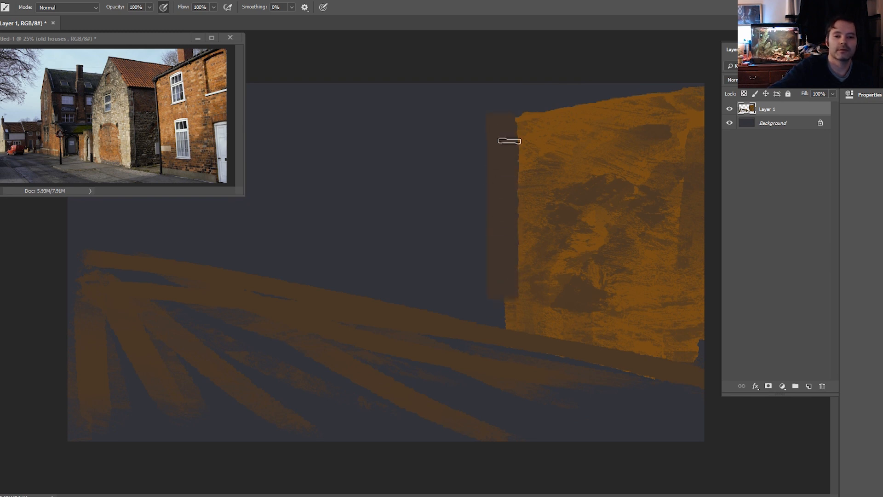
{"action": "left_click_drag", "start_coordinate": [509, 133], "coordinate": [509, 311]}
{"action": "mouse_move", "coordinate": [493, 172]}
{"action": "left_mouse_down"}
{"action": "mouse_move", "coordinate": [487, 259]}
{"action": "mouse_move", "coordinate": [483, 128]}
{"action": "mouse_move", "coordinate": [475, 294]}
{"action": "left_mouse_up"}
{"action": "mouse_move", "coordinate": [478, 331]}
{"action": "left_mouse_down"}
{"action": "mouse_move", "coordinate": [480, 282]}
{"action": "mouse_move", "coordinate": [501, 322]}
{"action": "mouse_move", "coordinate": [502, 289]}
{"action": "mouse_move", "coordinate": [527, 327]}
{"action": "mouse_move", "coordinate": [465, 326]}
{"action": "mouse_move", "coordinate": [480, 232]}
{"action": "mouse_move", "coordinate": [474, 328]}
{"action": "mouse_move", "coordinate": [457, 340]}
{"action": "mouse_move", "coordinate": [460, 153]}
{"action": "mouse_move", "coordinate": [460, 251]}
{"action": "mouse_move", "coordinate": [455, 233]}
{"action": "left_mouse_up"}
{"action": "mouse_move", "coordinate": [517, 125]}
{"action": "left_mouse_down"}
{"action": "mouse_move", "coordinate": [465, 115]}
{"action": "mouse_move", "coordinate": [464, 156]}
{"action": "left_mouse_up"}
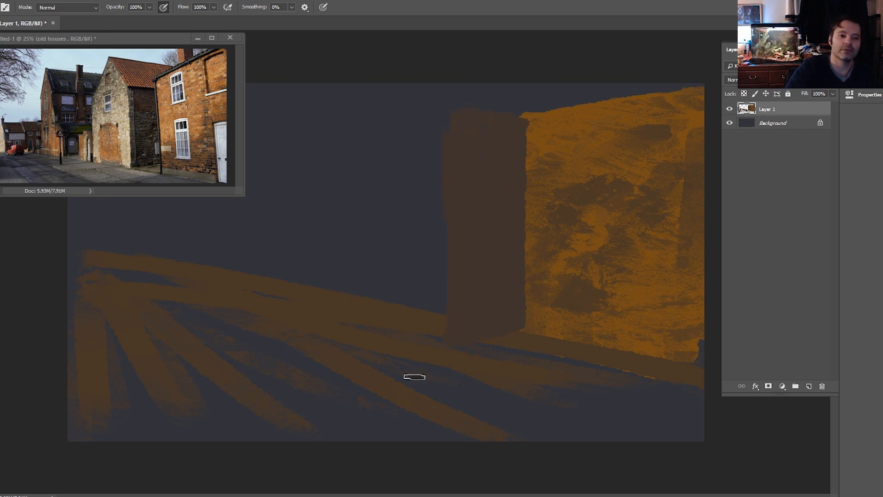
Sample a pale cream and paint the middle house's front wall beside the shaded wall, leaving an arched opening
{"action": "key", "text": "i"}
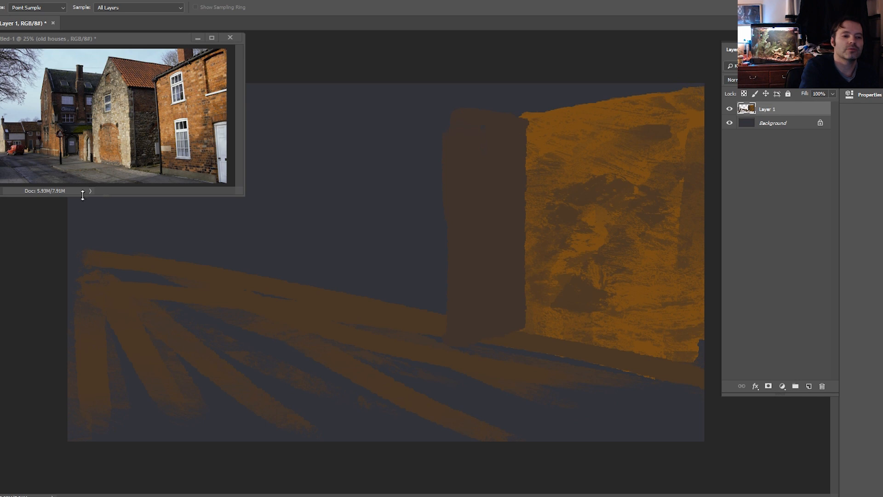
{"action": "key", "text": "b"}
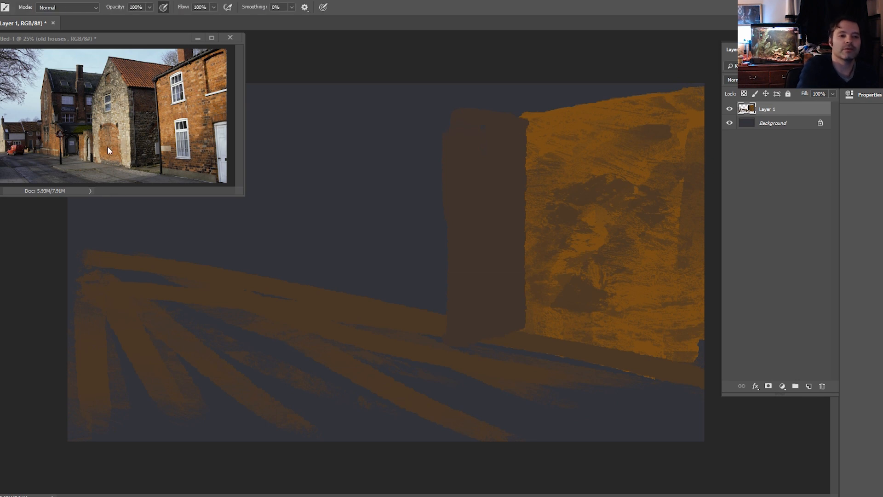
{"action": "key", "text": "i"}
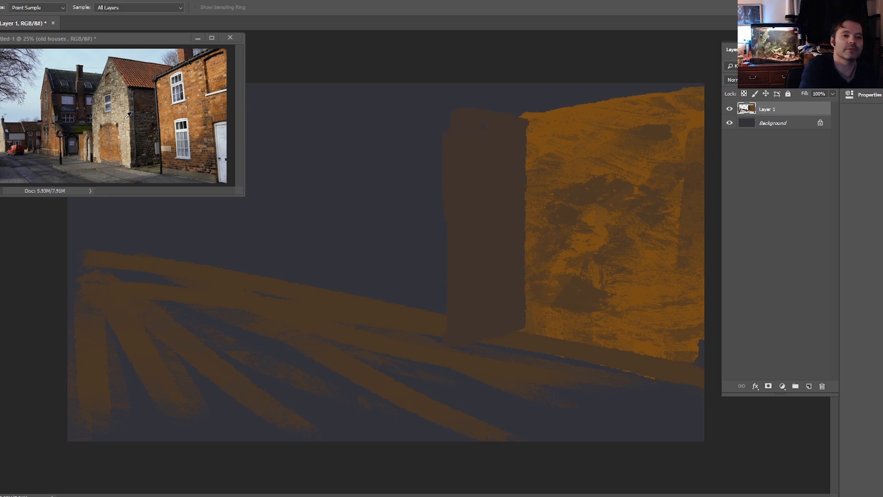
{"action": "key", "text": "b"}
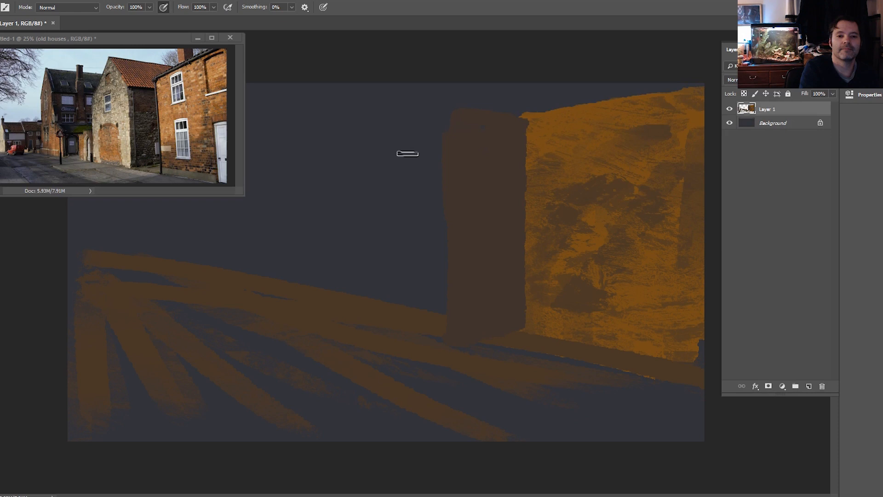
{"action": "mouse_move", "coordinate": [432, 158]}
{"action": "left_mouse_down"}
{"action": "mouse_move", "coordinate": [324, 165]}
{"action": "mouse_move", "coordinate": [330, 219]}
{"action": "mouse_move", "coordinate": [373, 185]}
{"action": "left_mouse_up"}
{"action": "mouse_move", "coordinate": [332, 237]}
{"action": "left_mouse_down"}
{"action": "mouse_move", "coordinate": [392, 198]}
{"action": "mouse_move", "coordinate": [387, 257]}
{"action": "mouse_move", "coordinate": [355, 191]}
{"action": "mouse_move", "coordinate": [427, 270]}
{"action": "mouse_move", "coordinate": [375, 211]}
{"action": "mouse_move", "coordinate": [418, 214]}
{"action": "mouse_move", "coordinate": [414, 265]}
{"action": "left_mouse_up"}
{"action": "left_click_drag", "start_coordinate": [421, 196], "coordinate": [423, 326]}
{"action": "mouse_move", "coordinate": [430, 262]}
{"action": "left_mouse_down"}
{"action": "mouse_move", "coordinate": [432, 327]}
{"action": "mouse_move", "coordinate": [425, 172]}
{"action": "mouse_move", "coordinate": [400, 171]}
{"action": "mouse_move", "coordinate": [343, 191]}
{"action": "left_mouse_up"}
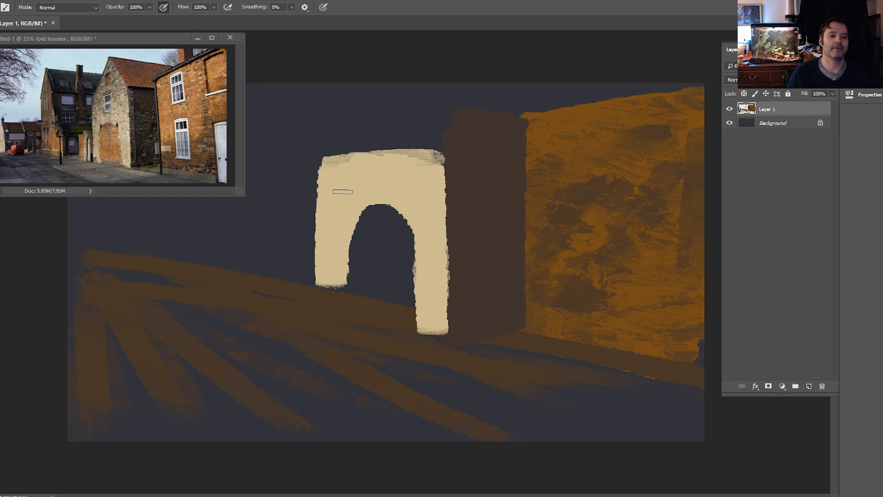
{"action": "left_click_drag", "start_coordinate": [334, 240], "coordinate": [333, 294]}
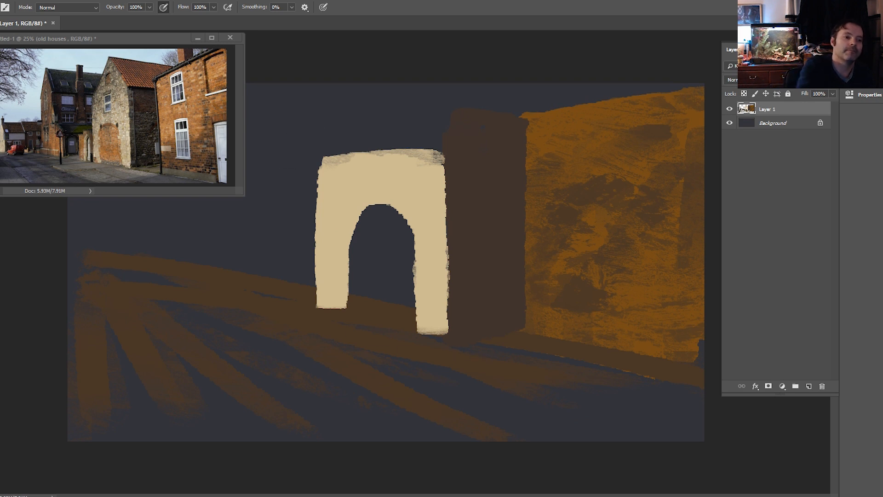
Sample an orange brick color and fill the arched opening in the cream front wall
{"action": "key", "text": "i"}
{"action": "key", "text": "b"}
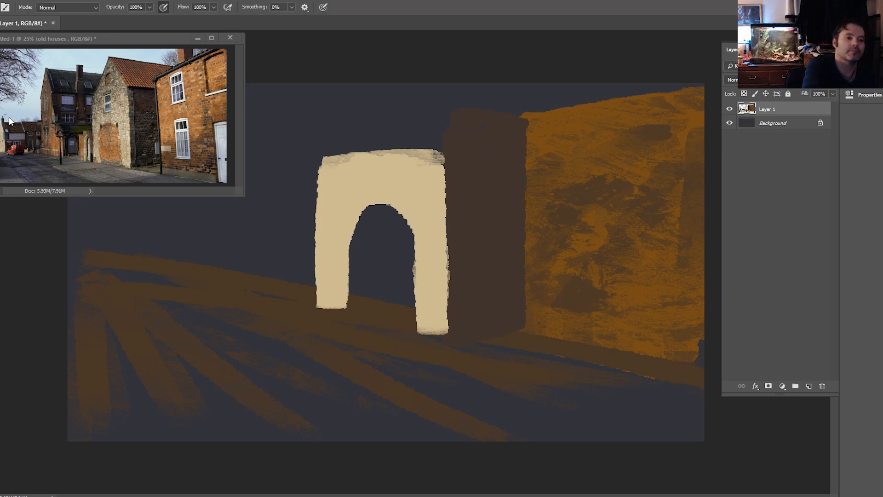
{"action": "mouse_move", "coordinate": [382, 218]}
{"action": "left_mouse_down"}
{"action": "mouse_move", "coordinate": [361, 309]}
{"action": "mouse_move", "coordinate": [385, 217]}
{"action": "mouse_move", "coordinate": [363, 253]}
{"action": "mouse_move", "coordinate": [395, 243]}
{"action": "mouse_move", "coordinate": [384, 219]}
{"action": "mouse_move", "coordinate": [400, 278]}
{"action": "mouse_move", "coordinate": [399, 242]}
{"action": "mouse_move", "coordinate": [384, 310]}
{"action": "mouse_move", "coordinate": [360, 274]}
{"action": "left_mouse_up"}
{"action": "mouse_move", "coordinate": [360, 235]}
{"action": "left_mouse_down"}
{"action": "mouse_move", "coordinate": [354, 294]}
{"action": "mouse_move", "coordinate": [357, 286]}
{"action": "mouse_move", "coordinate": [403, 318]}
{"action": "left_mouse_up"}
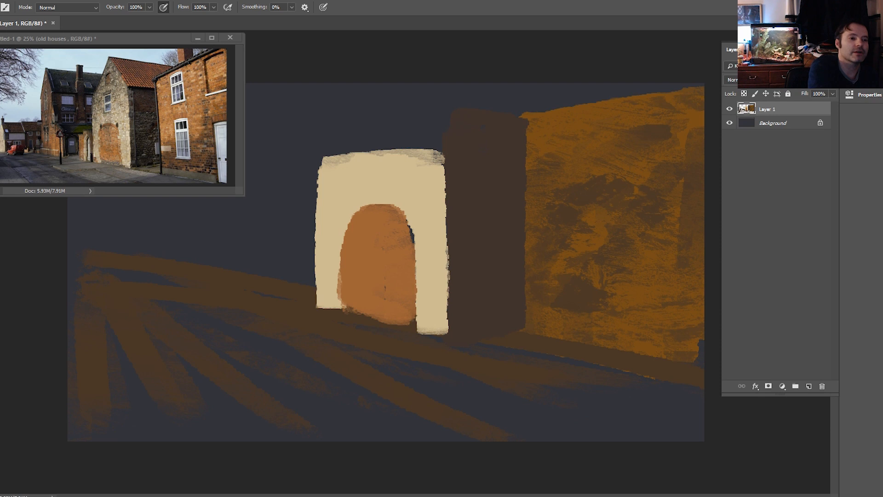
Sample a grey-green stone color and paint the triangular gable above the cream front wall, brushing some into the wall's upper part
{"action": "key", "text": "i"}
{"action": "key", "text": "b"}
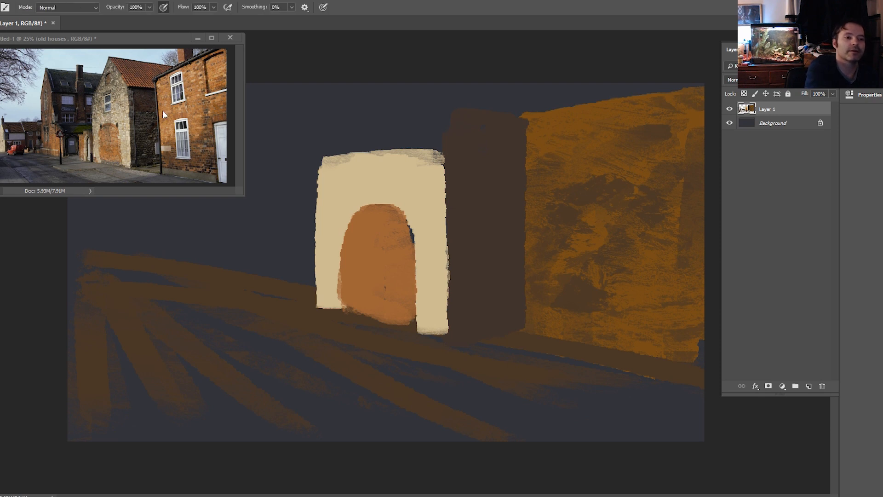
{"action": "left_click_drag", "start_coordinate": [327, 172], "coordinate": [378, 106]}
{"action": "mouse_move", "coordinate": [360, 137]}
{"action": "left_mouse_down"}
{"action": "mouse_move", "coordinate": [378, 120]}
{"action": "mouse_move", "coordinate": [340, 189]}
{"action": "mouse_move", "coordinate": [367, 164]}
{"action": "mouse_move", "coordinate": [375, 186]}
{"action": "mouse_move", "coordinate": [399, 187]}
{"action": "mouse_move", "coordinate": [378, 118]}
{"action": "mouse_move", "coordinate": [413, 170]}
{"action": "mouse_move", "coordinate": [420, 161]}
{"action": "mouse_move", "coordinate": [392, 118]}
{"action": "mouse_move", "coordinate": [425, 162]}
{"action": "mouse_move", "coordinate": [390, 116]}
{"action": "mouse_move", "coordinate": [420, 159]}
{"action": "left_mouse_up"}
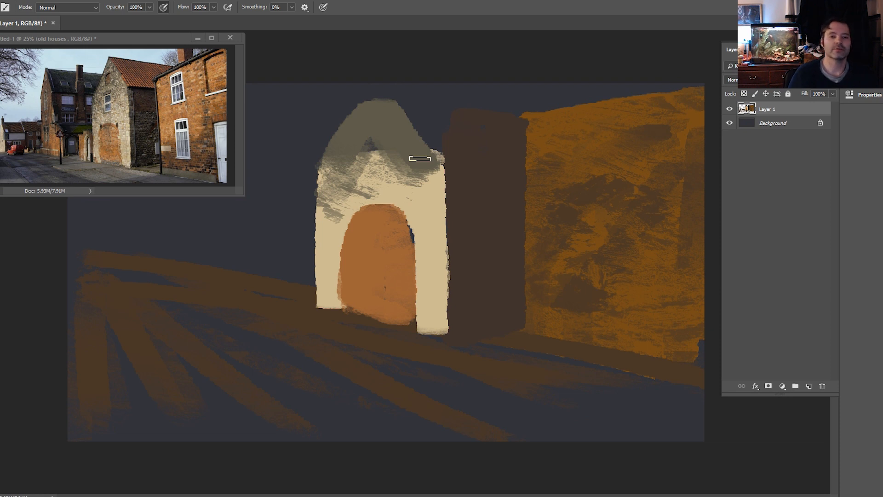
Sample a dark maroon and paint the middle house's sloping roof from the gable peak across to the orange-brown house
{"action": "key", "text": "i"}
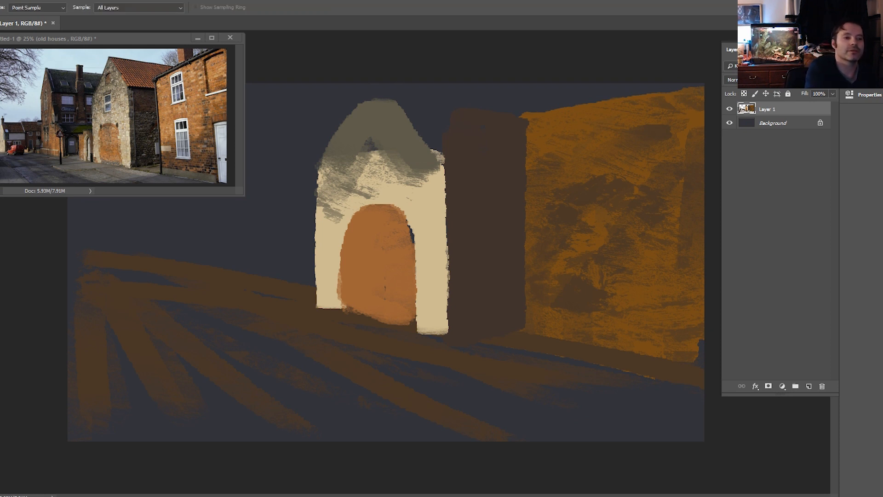
{"action": "key", "text": "b"}
{"action": "mouse_move", "coordinate": [417, 102]}
{"action": "left_mouse_down"}
{"action": "mouse_move", "coordinate": [471, 105]}
{"action": "mouse_move", "coordinate": [386, 95]}
{"action": "mouse_move", "coordinate": [492, 105]}
{"action": "mouse_move", "coordinate": [447, 97]}
{"action": "mouse_move", "coordinate": [473, 107]}
{"action": "mouse_move", "coordinate": [466, 122]}
{"action": "mouse_move", "coordinate": [466, 103]}
{"action": "mouse_move", "coordinate": [499, 122]}
{"action": "mouse_move", "coordinate": [488, 107]}
{"action": "mouse_move", "coordinate": [517, 118]}
{"action": "mouse_move", "coordinate": [496, 110]}
{"action": "left_mouse_up"}
{"action": "mouse_move", "coordinate": [486, 141]}
{"action": "left_mouse_down"}
{"action": "mouse_move", "coordinate": [460, 113]}
{"action": "mouse_move", "coordinate": [483, 147]}
{"action": "mouse_move", "coordinate": [436, 106]}
{"action": "mouse_move", "coordinate": [462, 140]}
{"action": "mouse_move", "coordinate": [414, 109]}
{"action": "mouse_move", "coordinate": [437, 134]}
{"action": "mouse_move", "coordinate": [405, 107]}
{"action": "mouse_move", "coordinate": [445, 154]}
{"action": "left_mouse_up"}
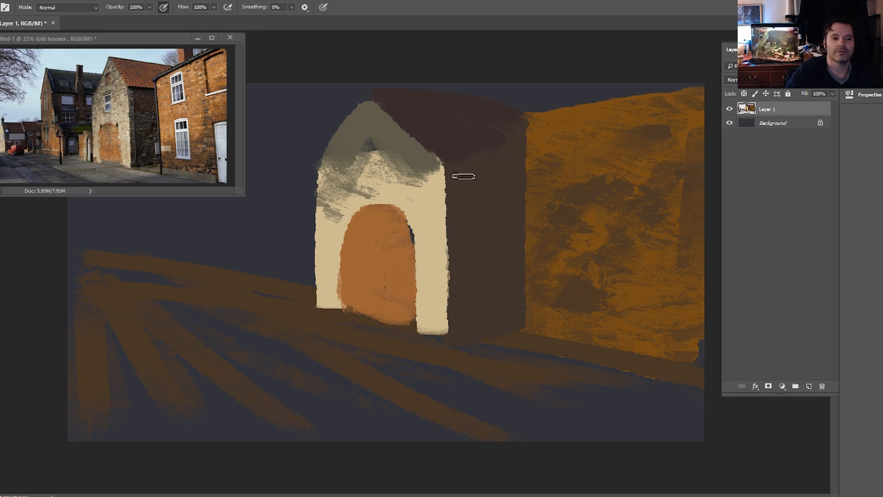
{"action": "mouse_move", "coordinate": [464, 163]}
{"action": "left_mouse_down"}
{"action": "mouse_move", "coordinate": [509, 162]}
{"action": "mouse_move", "coordinate": [471, 160]}
{"action": "mouse_move", "coordinate": [510, 152]}
{"action": "left_mouse_up"}
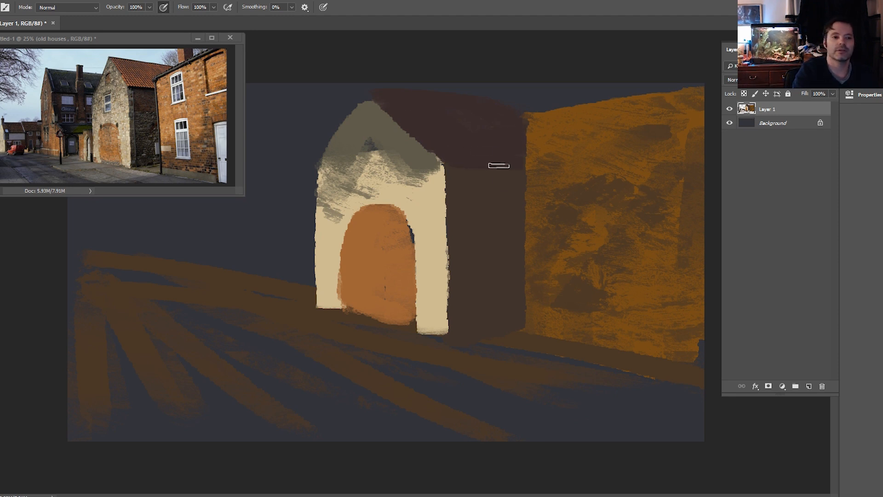
Sample a terracotta color and paint the middle house's sloping roof, letting some dark maroon show through
{"action": "key", "text": "i"}
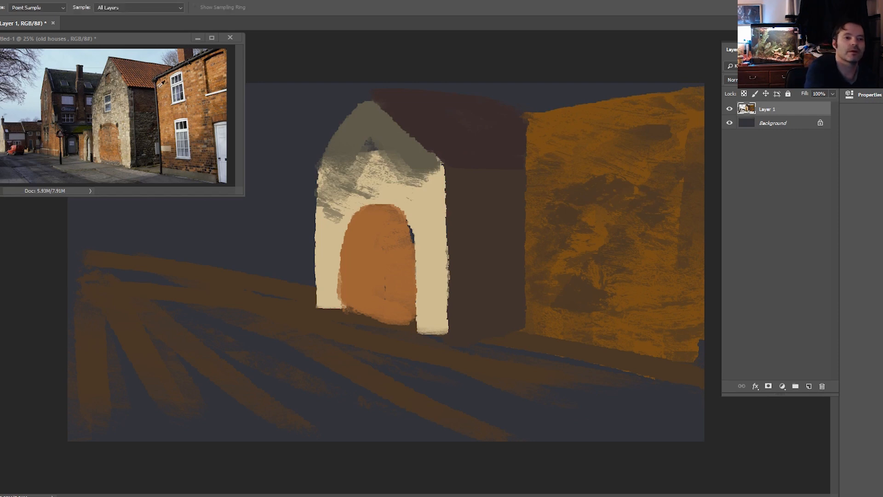
{"action": "key", "text": "b"}
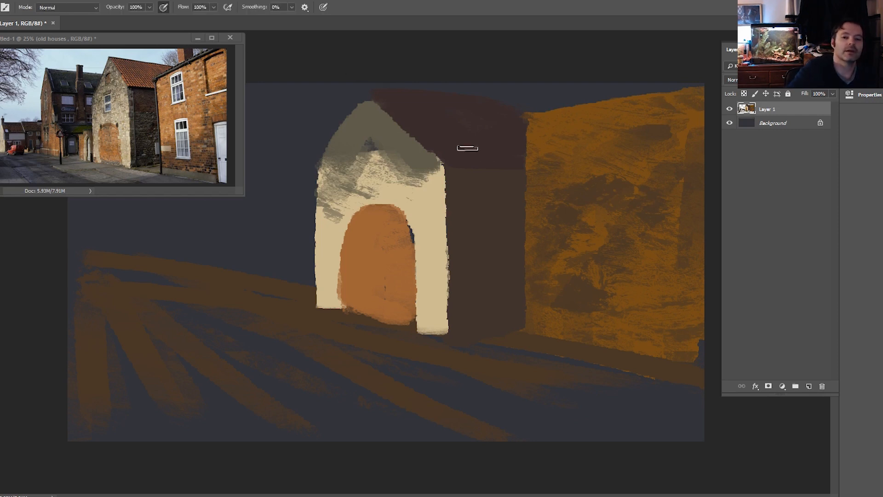
{"action": "mouse_move", "coordinate": [396, 108]}
{"action": "left_mouse_down"}
{"action": "mouse_move", "coordinate": [404, 102]}
{"action": "mouse_move", "coordinate": [456, 141]}
{"action": "mouse_move", "coordinate": [501, 138]}
{"action": "mouse_move", "coordinate": [483, 166]}
{"action": "mouse_move", "coordinate": [458, 154]}
{"action": "mouse_move", "coordinate": [476, 149]}
{"action": "mouse_move", "coordinate": [414, 124]}
{"action": "mouse_move", "coordinate": [487, 117]}
{"action": "mouse_move", "coordinate": [424, 113]}
{"action": "mouse_move", "coordinate": [502, 107]}
{"action": "mouse_move", "coordinate": [458, 111]}
{"action": "mouse_move", "coordinate": [500, 115]}
{"action": "mouse_move", "coordinate": [501, 162]}
{"action": "left_mouse_up"}
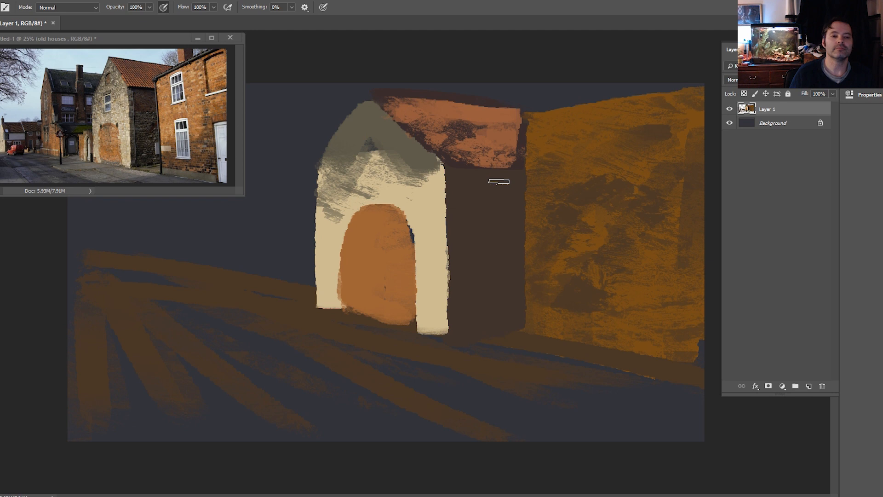
{"action": "mouse_move", "coordinate": [526, 115]}
{"action": "left_mouse_down"}
{"action": "mouse_move", "coordinate": [435, 98]}
{"action": "mouse_move", "coordinate": [525, 112]}
{"action": "mouse_move", "coordinate": [394, 103]}
{"action": "left_mouse_up"}
{"action": "mouse_move", "coordinate": [424, 129]}
{"action": "left_mouse_down"}
{"action": "mouse_move", "coordinate": [449, 149]}
{"action": "mouse_move", "coordinate": [470, 132]}
{"action": "mouse_move", "coordinate": [457, 136]}
{"action": "mouse_move", "coordinate": [467, 169]}
{"action": "mouse_move", "coordinate": [476, 150]}
{"action": "mouse_move", "coordinate": [463, 162]}
{"action": "mouse_move", "coordinate": [454, 157]}
{"action": "mouse_move", "coordinate": [464, 168]}
{"action": "mouse_move", "coordinate": [502, 163]}
{"action": "mouse_move", "coordinate": [458, 169]}
{"action": "mouse_move", "coordinate": [501, 167]}
{"action": "left_mouse_up"}
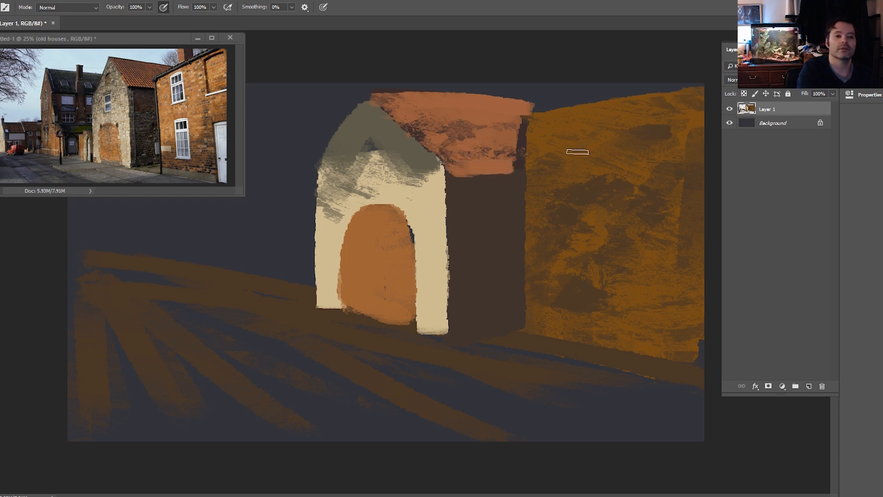
Sample a dark reddish brown and paint broad vertical strokes over the part of the orange-brown house's wall nearest the middle house
{"action": "key", "text": "i"}
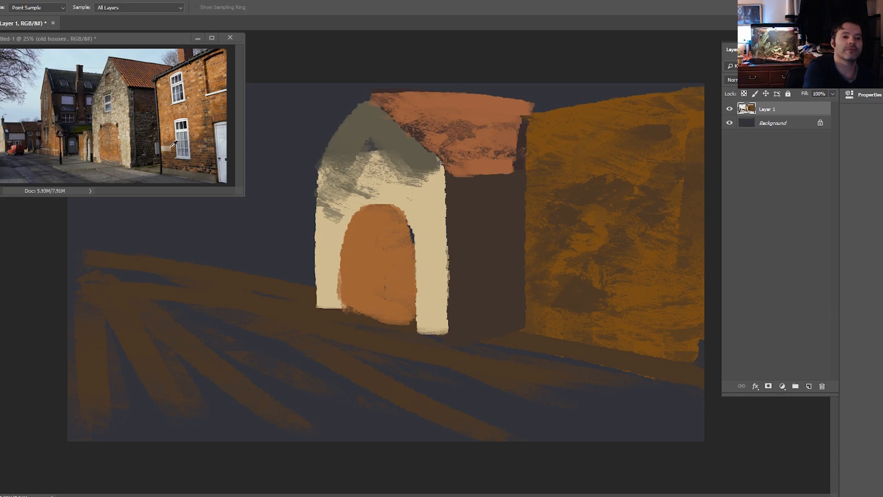
{"action": "key", "text": "b"}
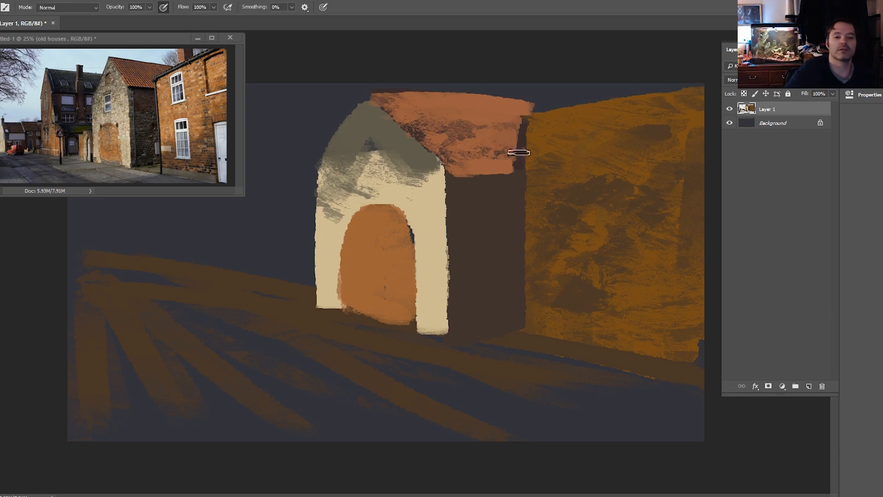
{"action": "mouse_move", "coordinate": [526, 134]}
{"action": "left_mouse_down"}
{"action": "mouse_move", "coordinate": [531, 318]}
{"action": "mouse_move", "coordinate": [527, 235]}
{"action": "mouse_move", "coordinate": [544, 283]}
{"action": "mouse_move", "coordinate": [542, 158]}
{"action": "mouse_move", "coordinate": [551, 305]}
{"action": "mouse_move", "coordinate": [551, 138]}
{"action": "mouse_move", "coordinate": [573, 324]}
{"action": "mouse_move", "coordinate": [564, 166]}
{"action": "mouse_move", "coordinate": [576, 292]}
{"action": "mouse_move", "coordinate": [602, 144]}
{"action": "mouse_move", "coordinate": [617, 329]}
{"action": "mouse_move", "coordinate": [613, 147]}
{"action": "mouse_move", "coordinate": [635, 149]}
{"action": "left_mouse_up"}
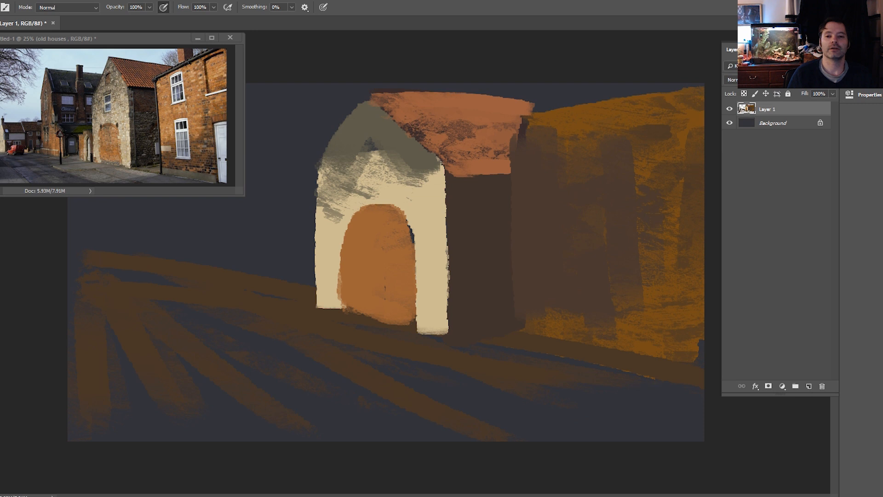
Sample a muted blue and paint a small rectangular window in the middle house's gable
{"action": "key", "text": "i"}
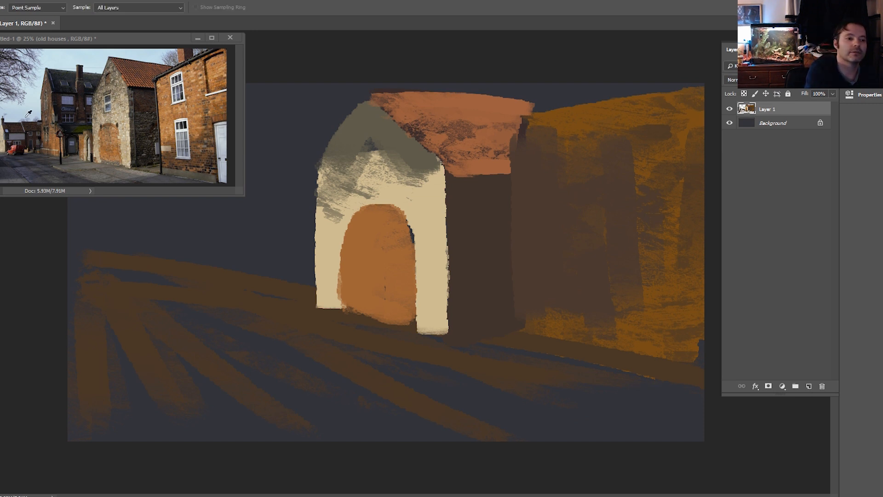
{"action": "key", "text": "b"}
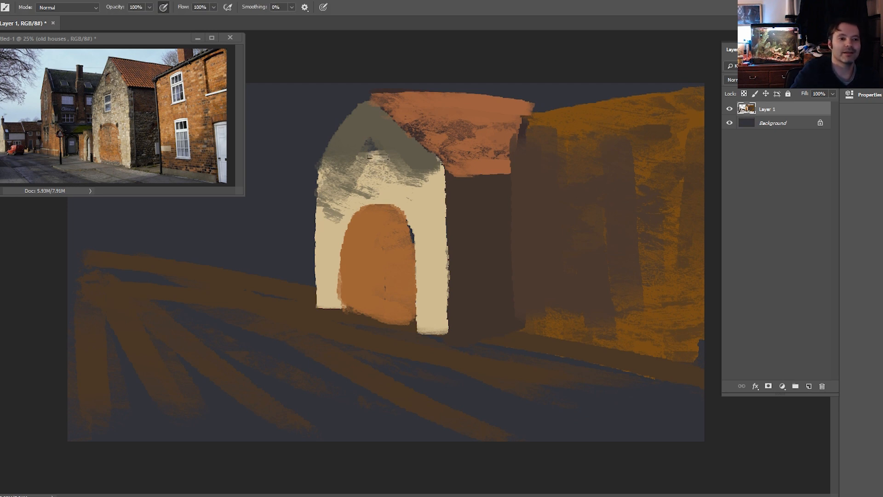
{"action": "left_click_drag", "start_coordinate": [375, 149], "coordinate": [373, 174]}
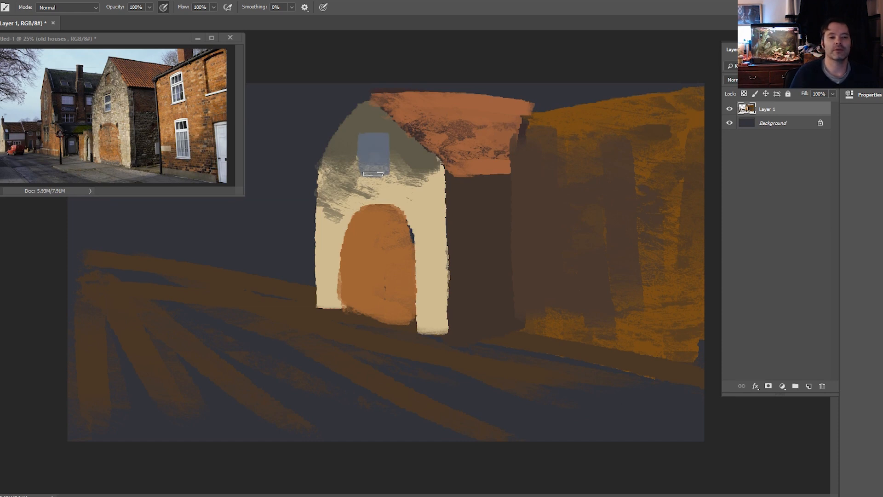
Sample a warm grey stone color, repaint the gable around the blue window, and dry-brush it over the cream front wall and shaded side wall
{"action": "key", "text": "i"}
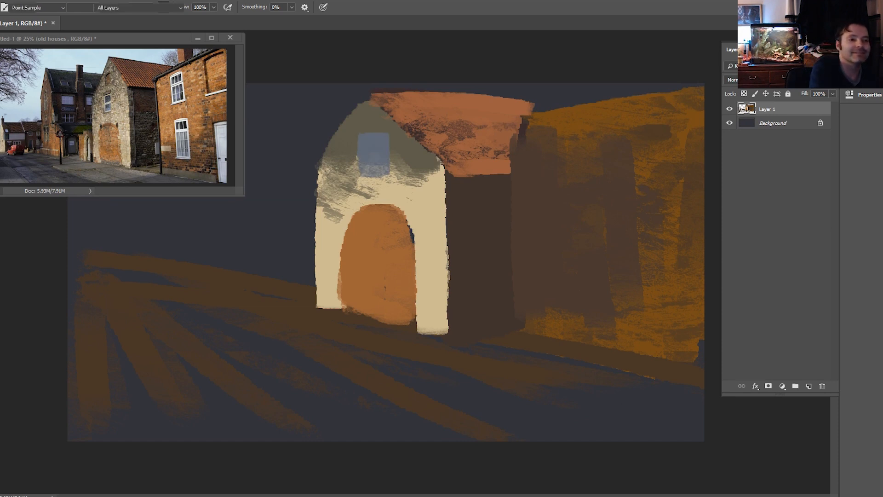
{"action": "key", "text": "b"}
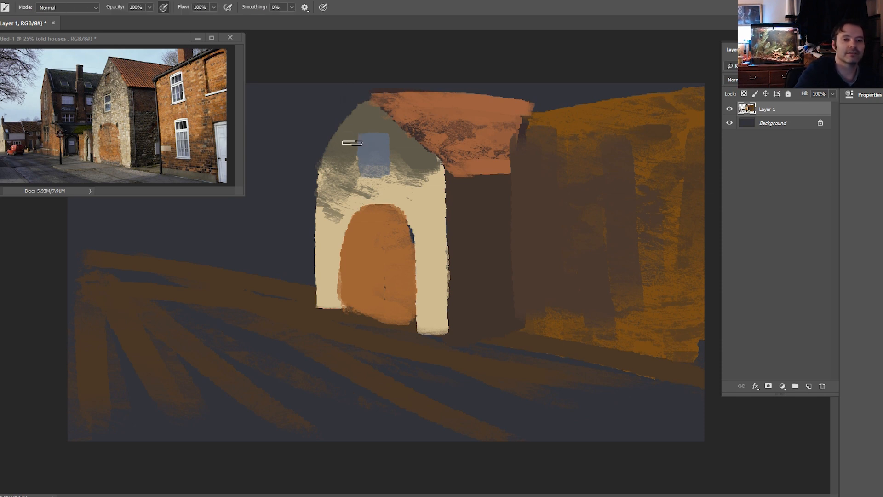
{"action": "mouse_move", "coordinate": [356, 140]}
{"action": "left_mouse_down"}
{"action": "mouse_move", "coordinate": [364, 113]}
{"action": "mouse_move", "coordinate": [326, 160]}
{"action": "mouse_move", "coordinate": [372, 97]}
{"action": "mouse_move", "coordinate": [360, 115]}
{"action": "mouse_move", "coordinate": [384, 114]}
{"action": "mouse_move", "coordinate": [377, 99]}
{"action": "mouse_move", "coordinate": [397, 137]}
{"action": "mouse_move", "coordinate": [373, 92]}
{"action": "mouse_move", "coordinate": [425, 168]}
{"action": "mouse_move", "coordinate": [379, 98]}
{"action": "mouse_move", "coordinate": [392, 124]}
{"action": "mouse_move", "coordinate": [384, 137]}
{"action": "mouse_move", "coordinate": [369, 97]}
{"action": "left_mouse_up"}
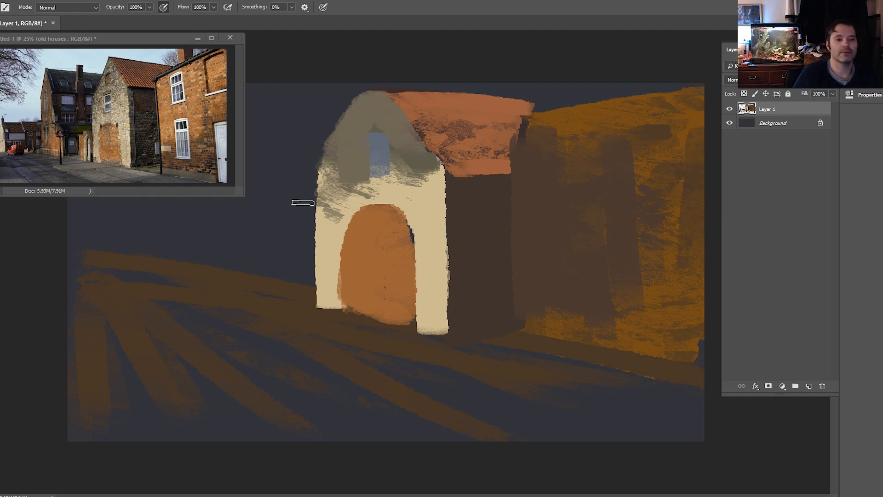
{"action": "mouse_move", "coordinate": [355, 191]}
{"action": "left_mouse_down"}
{"action": "mouse_move", "coordinate": [395, 182]}
{"action": "mouse_move", "coordinate": [359, 185]}
{"action": "mouse_move", "coordinate": [326, 212]}
{"action": "mouse_move", "coordinate": [332, 247]}
{"action": "mouse_move", "coordinate": [332, 202]}
{"action": "mouse_move", "coordinate": [329, 294]}
{"action": "left_mouse_up"}
{"action": "mouse_move", "coordinate": [422, 230]}
{"action": "left_mouse_down"}
{"action": "mouse_move", "coordinate": [432, 183]}
{"action": "mouse_move", "coordinate": [439, 310]}
{"action": "mouse_move", "coordinate": [429, 208]}
{"action": "mouse_move", "coordinate": [437, 274]}
{"action": "mouse_move", "coordinate": [469, 229]}
{"action": "mouse_move", "coordinate": [468, 261]}
{"action": "mouse_move", "coordinate": [460, 184]}
{"action": "mouse_move", "coordinate": [464, 327]}
{"action": "left_mouse_up"}
{"action": "mouse_move", "coordinate": [459, 188]}
{"action": "left_mouse_down"}
{"action": "mouse_move", "coordinate": [461, 316]}
{"action": "mouse_move", "coordinate": [477, 192]}
{"action": "mouse_move", "coordinate": [495, 203]}
{"action": "mouse_move", "coordinate": [504, 310]}
{"action": "left_mouse_up"}
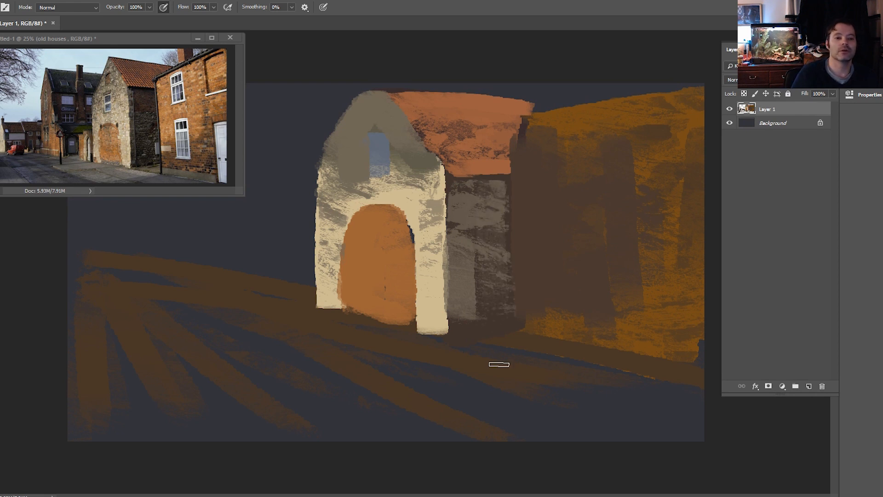
Sample a dark grey-green and cover the middle house's shaded side wall down to the ground
{"action": "key", "text": "i"}
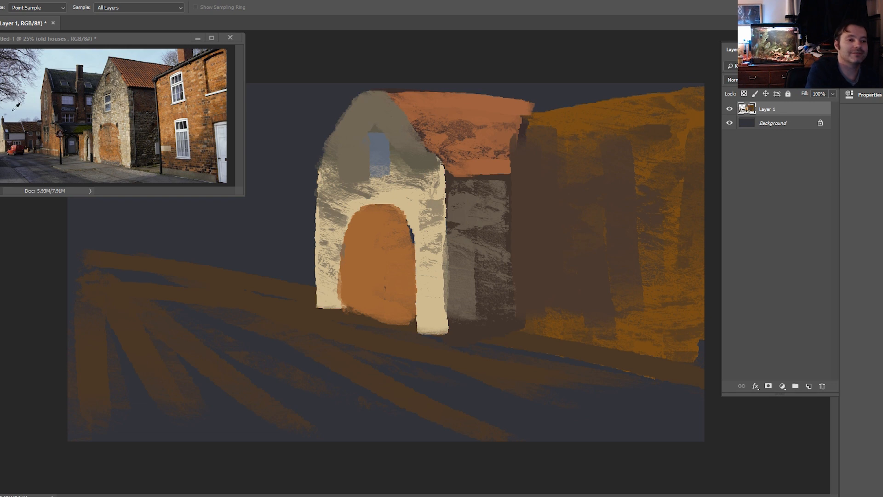
{"action": "key", "text": "b"}
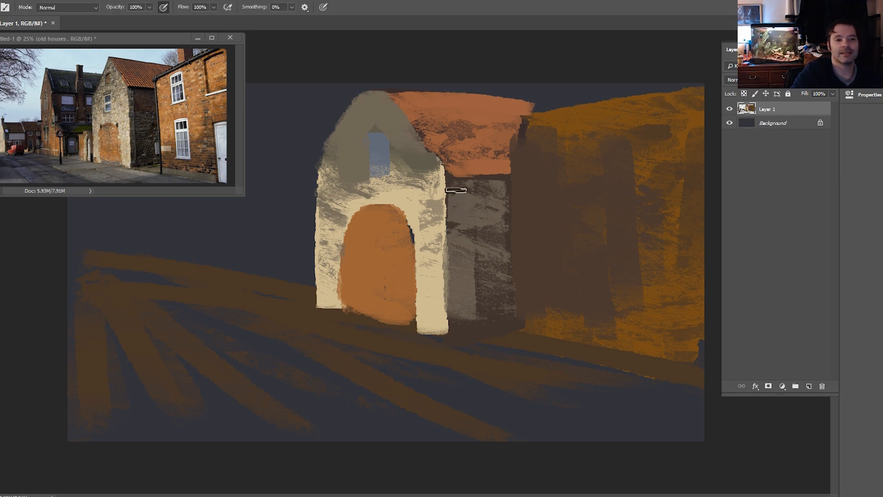
{"action": "mouse_move", "coordinate": [454, 183]}
{"action": "left_mouse_down"}
{"action": "mouse_move", "coordinate": [459, 208]}
{"action": "mouse_move", "coordinate": [462, 189]}
{"action": "mouse_move", "coordinate": [465, 295]}
{"action": "left_mouse_up"}
{"action": "mouse_move", "coordinate": [476, 202]}
{"action": "left_mouse_down"}
{"action": "mouse_move", "coordinate": [485, 284]}
{"action": "mouse_move", "coordinate": [491, 211]}
{"action": "left_mouse_up"}
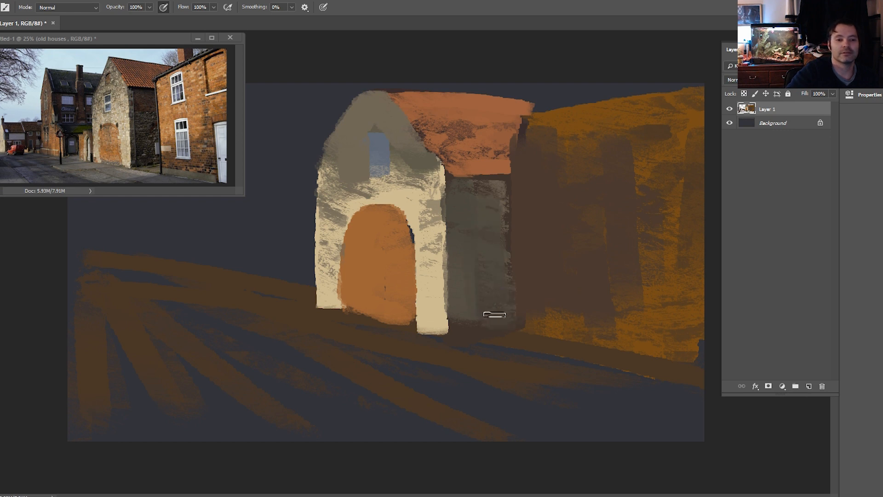
{"action": "left_click_drag", "start_coordinate": [455, 309], "coordinate": [463, 335]}
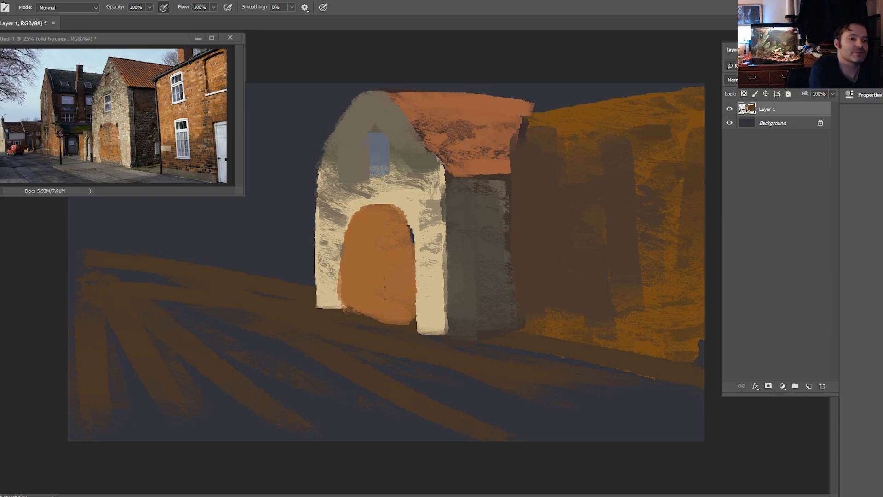
Sample a pavement grey and paint a diagonal band along the middle house's base, spreading it out over the street in front
{"action": "key", "text": "i"}
{"action": "key", "text": "b"}
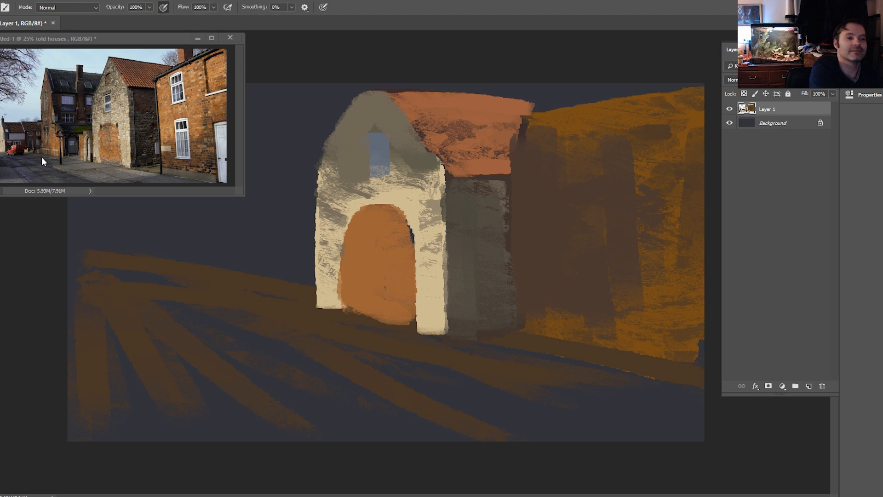
{"action": "left_click_drag", "start_coordinate": [276, 285], "coordinate": [487, 352]}
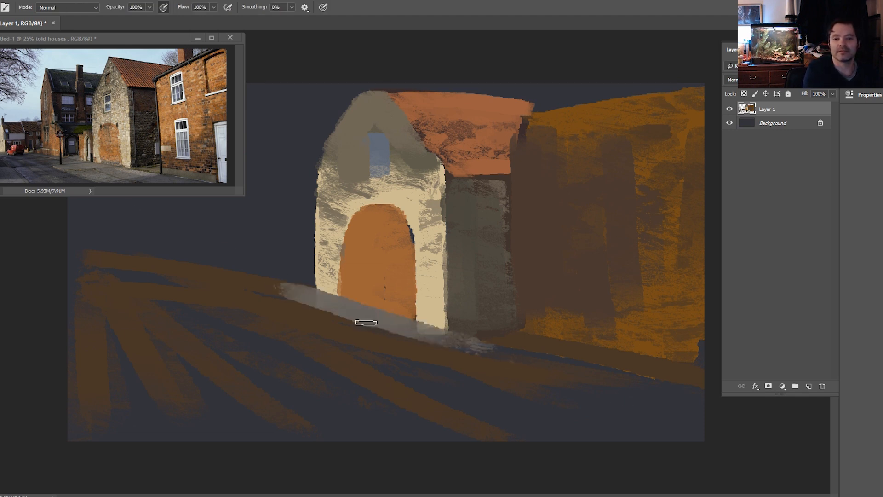
{"action": "left_click_drag", "start_coordinate": [421, 341], "coordinate": [639, 400]}
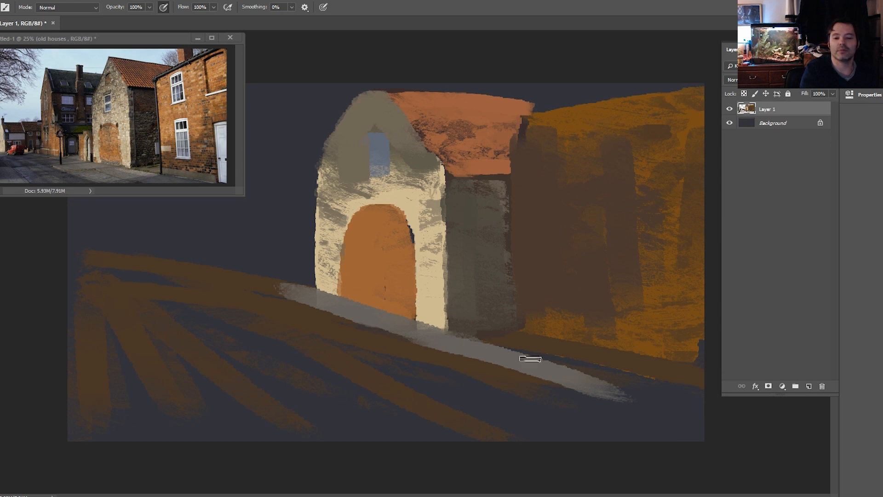
{"action": "mouse_move", "coordinate": [513, 369]}
{"action": "left_mouse_down"}
{"action": "mouse_move", "coordinate": [517, 361]}
{"action": "mouse_move", "coordinate": [449, 357]}
{"action": "mouse_move", "coordinate": [339, 360]}
{"action": "mouse_move", "coordinate": [360, 328]}
{"action": "mouse_move", "coordinate": [289, 330]}
{"action": "mouse_move", "coordinate": [296, 305]}
{"action": "mouse_move", "coordinate": [251, 294]}
{"action": "left_mouse_up"}
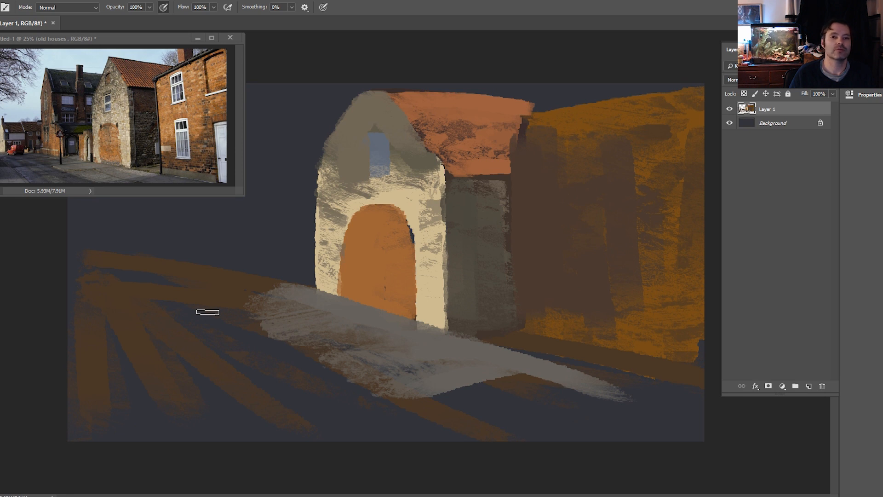
Sample a pale blue-grey stone color and dry-brush light texture over the cream front wall and the gable
{"action": "key", "text": "i"}
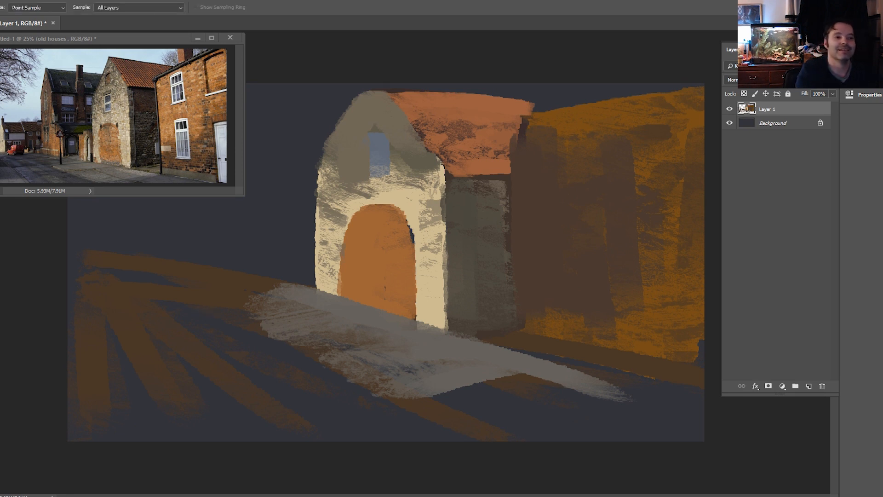
{"action": "key", "text": "b"}
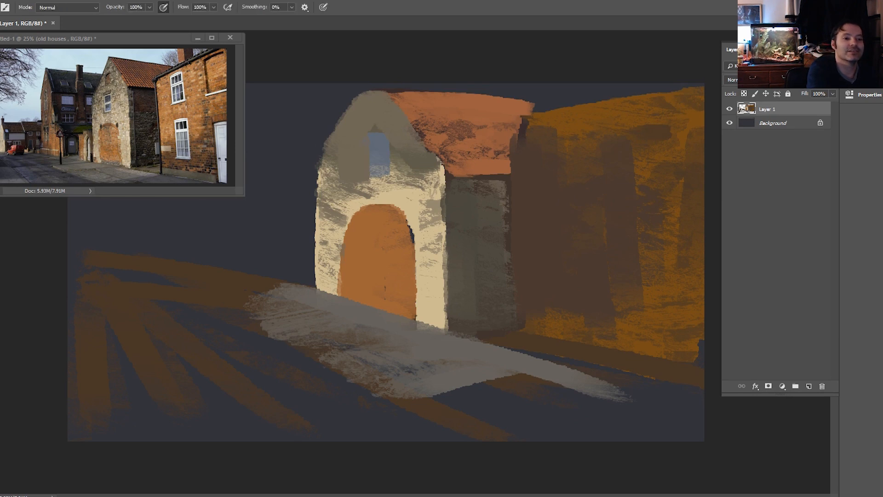
{"action": "key", "text": "i"}
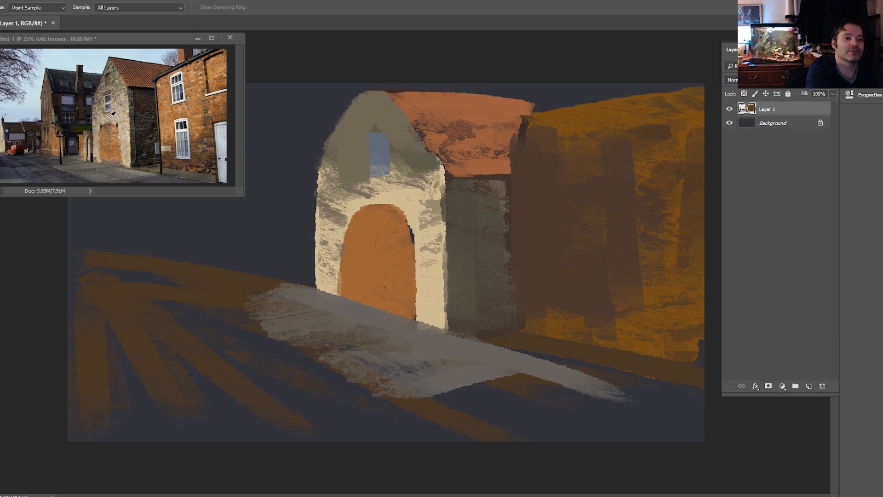
{"action": "key", "text": "b"}
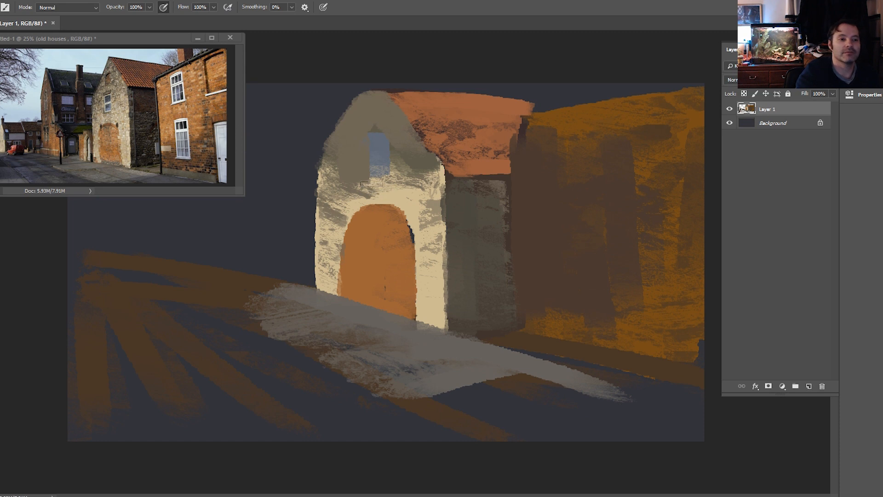
{"action": "mouse_move", "coordinate": [391, 186]}
{"action": "left_mouse_down"}
{"action": "mouse_move", "coordinate": [366, 194]}
{"action": "mouse_move", "coordinate": [397, 195]}
{"action": "mouse_move", "coordinate": [362, 194]}
{"action": "mouse_move", "coordinate": [390, 193]}
{"action": "mouse_move", "coordinate": [346, 212]}
{"action": "mouse_move", "coordinate": [366, 188]}
{"action": "mouse_move", "coordinate": [338, 208]}
{"action": "left_mouse_up"}
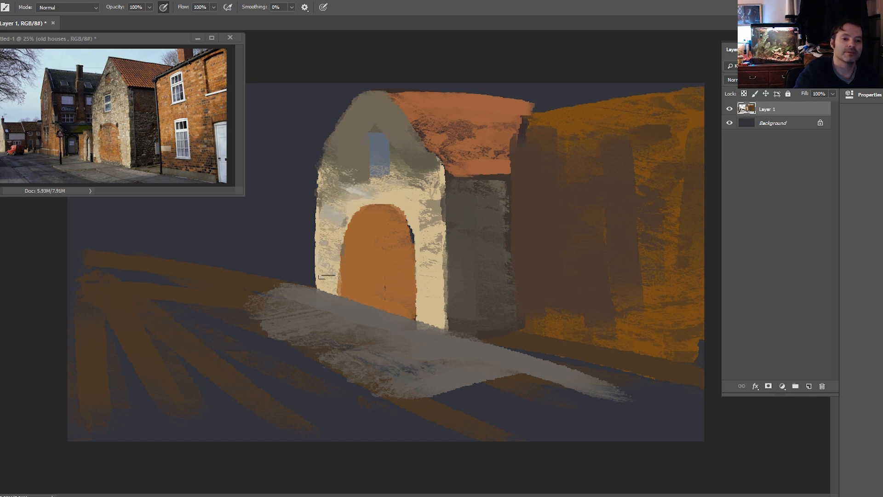
{"action": "left_click_drag", "start_coordinate": [399, 203], "coordinate": [428, 256]}
{"action": "left_click_drag", "start_coordinate": [425, 207], "coordinate": [430, 255]}
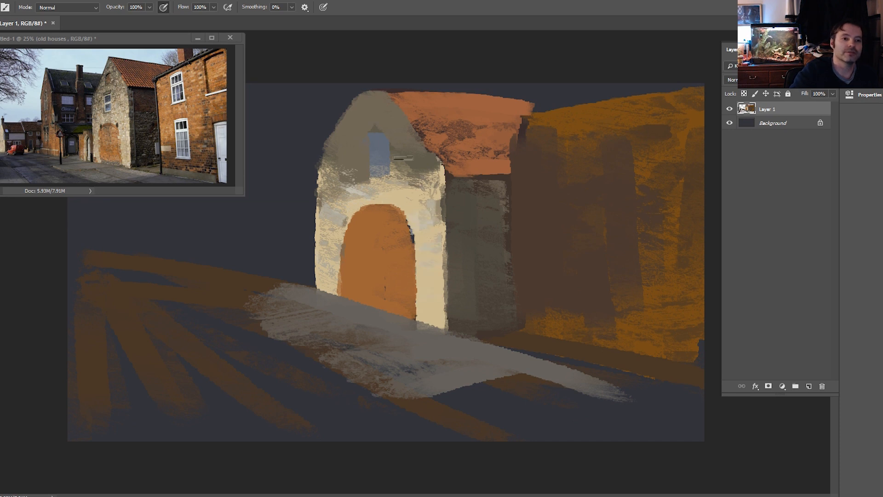
{"action": "left_click_drag", "start_coordinate": [354, 129], "coordinate": [350, 142]}
{"action": "mouse_move", "coordinate": [362, 106]}
{"action": "left_mouse_down"}
{"action": "mouse_move", "coordinate": [418, 170]}
{"action": "mouse_move", "coordinate": [441, 272]}
{"action": "left_mouse_up"}
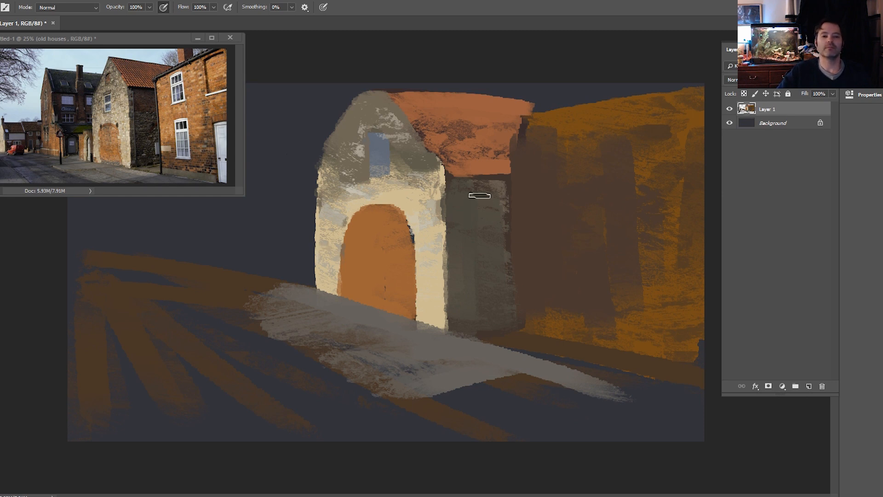
Scale Layer 1 to 93.28% width and 96.27% height, keeping its right and bottom edges in place, and apply the transformation
{"action": "key", "text": "i"}
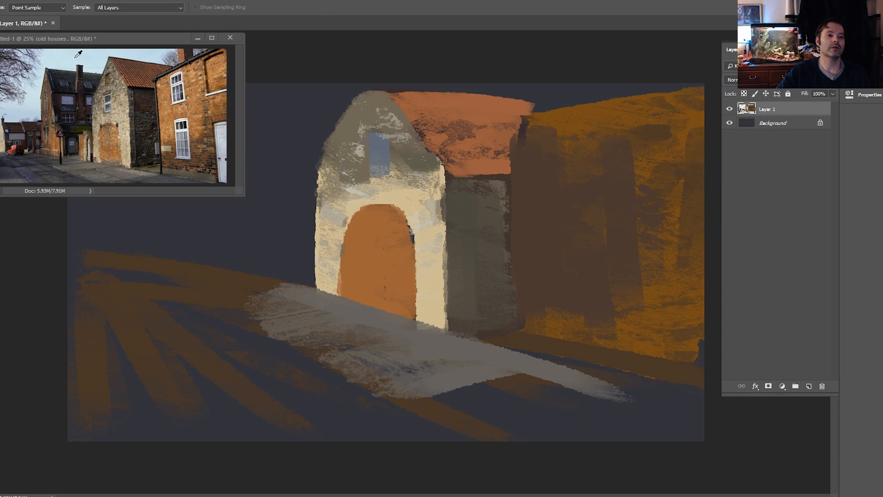
{"action": "key", "text": "b"}
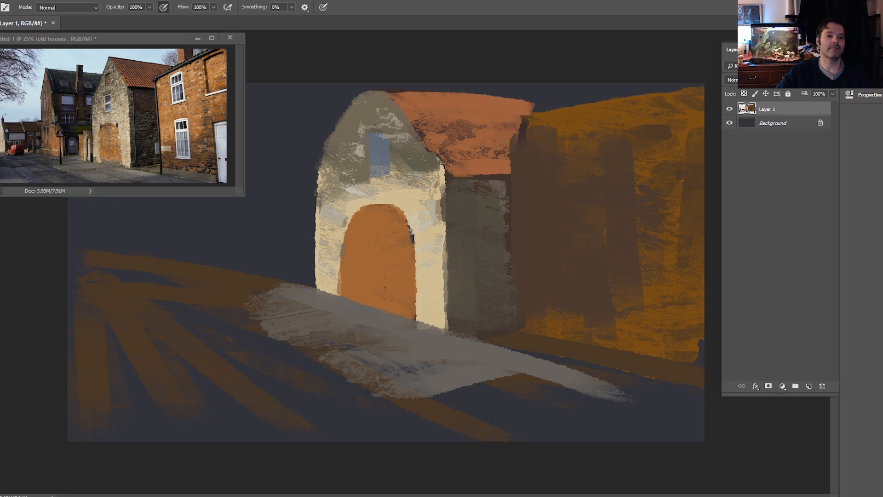
{"action": "key", "text": "v"}
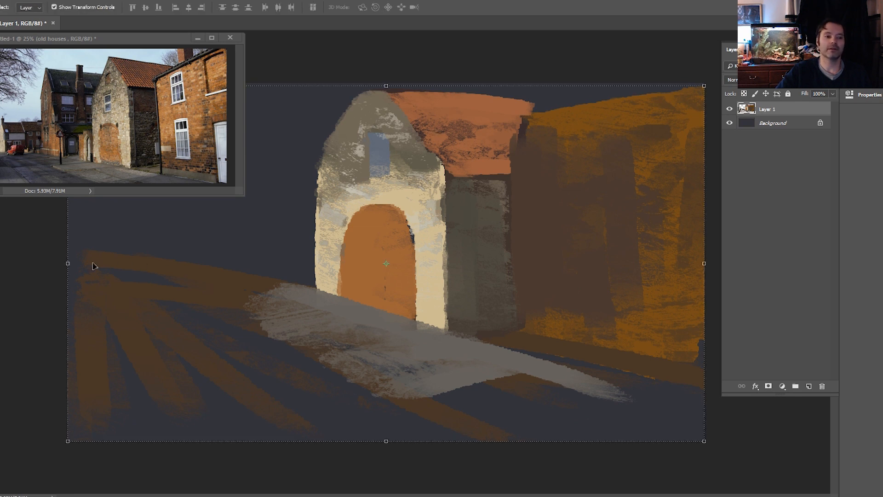
{"action": "left_click_drag", "start_coordinate": [70, 264], "coordinate": [111, 264]}
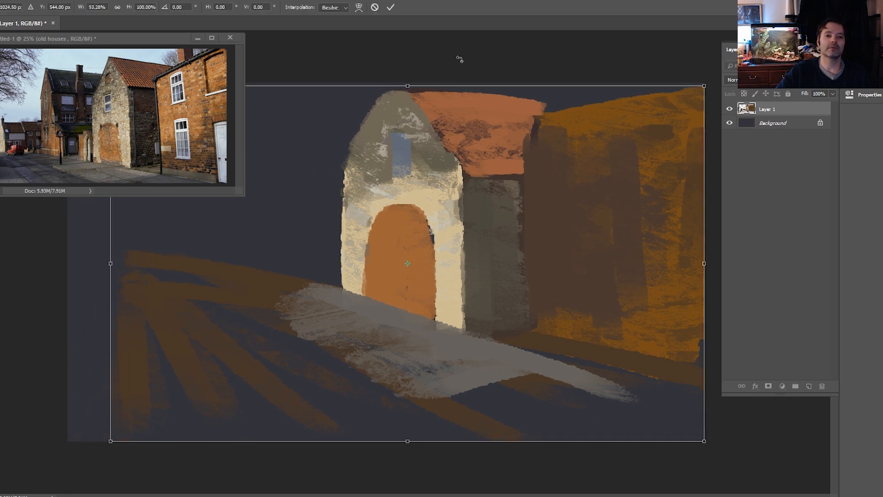
{"action": "left_click_drag", "start_coordinate": [408, 86], "coordinate": [407, 99]}
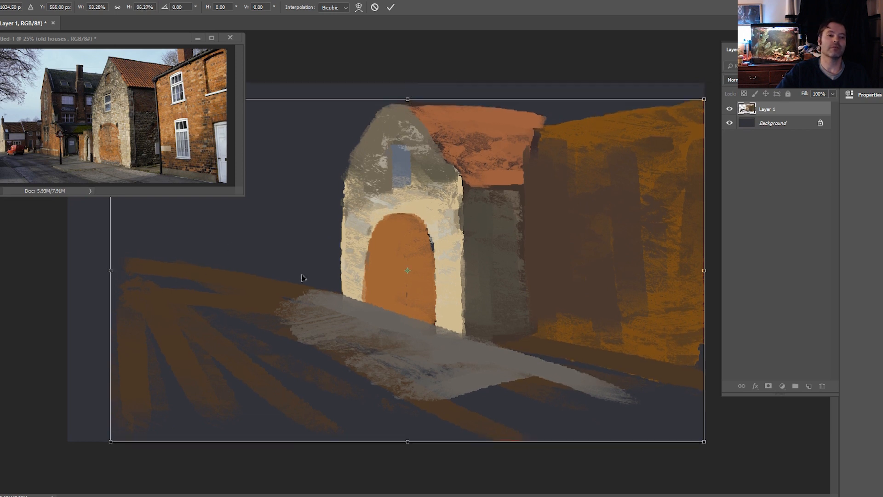
{"action": "left_click", "coordinate": [1, 224]}
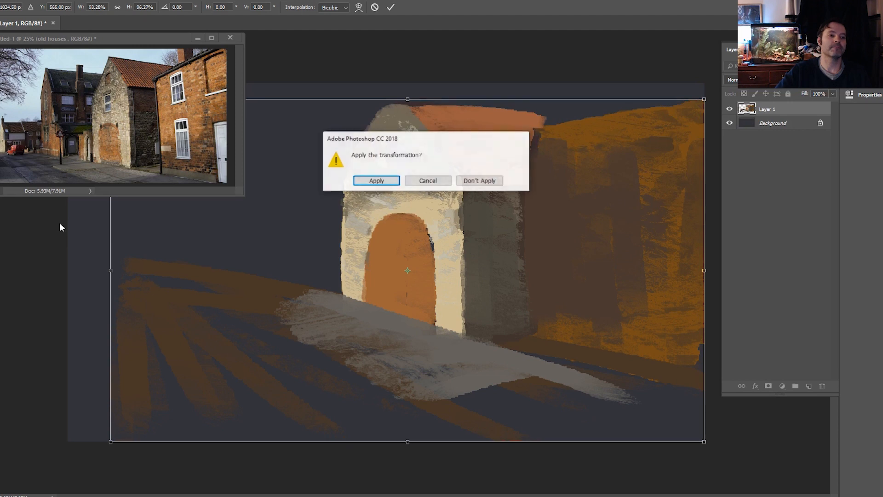
{"action": "left_click", "coordinate": [376, 178]}
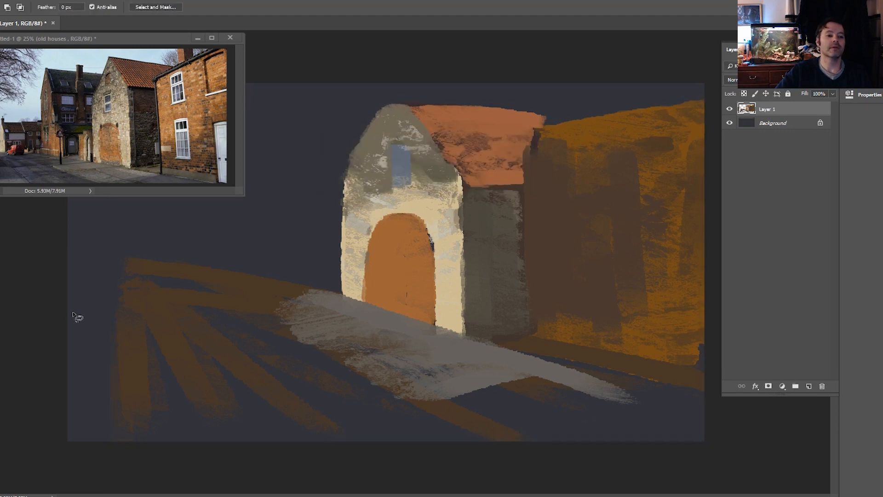
Sample a pale blue-grey and paint the gable window's frame with three thin crossbars and a left upright
{"action": "key", "text": "i"}
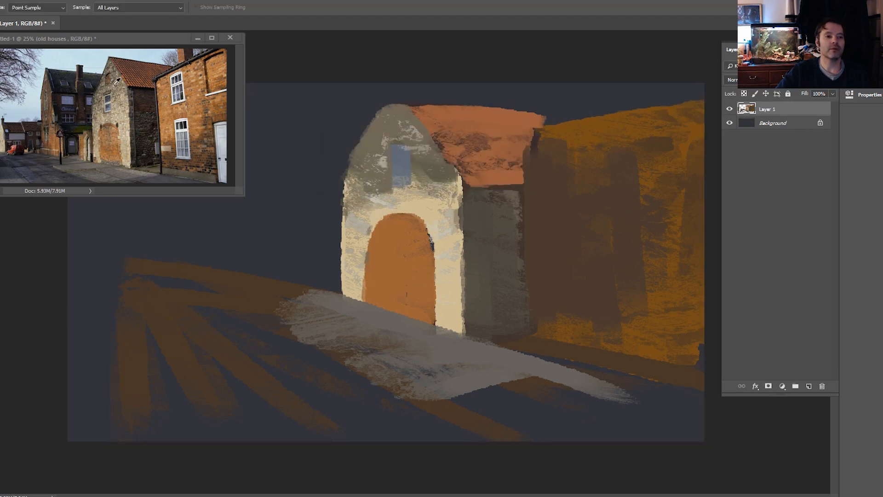
{"action": "key", "text": "b"}
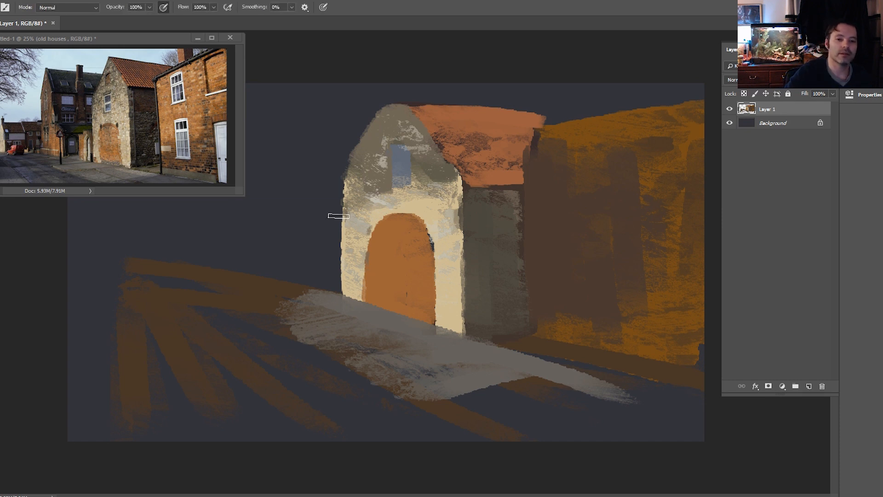
{"action": "left_click_drag", "start_coordinate": [377, 180], "coordinate": [369, 160]}
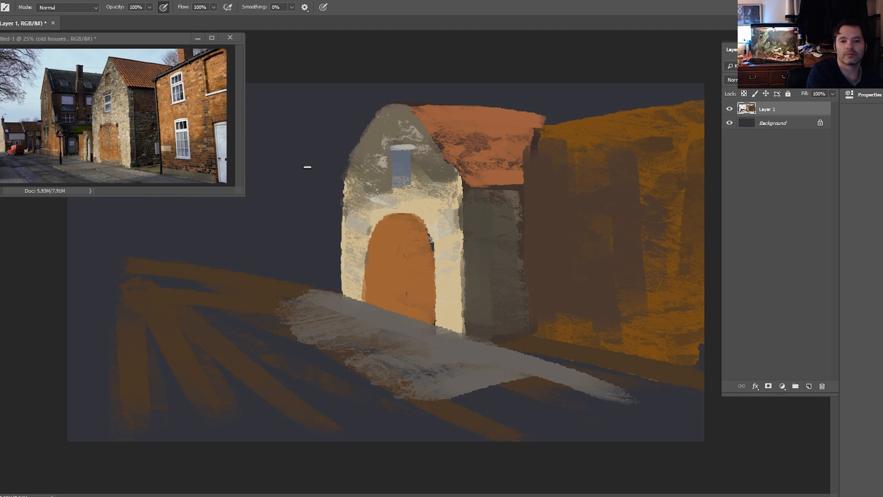
{"action": "left_click_drag", "start_coordinate": [385, 168], "coordinate": [412, 167]}
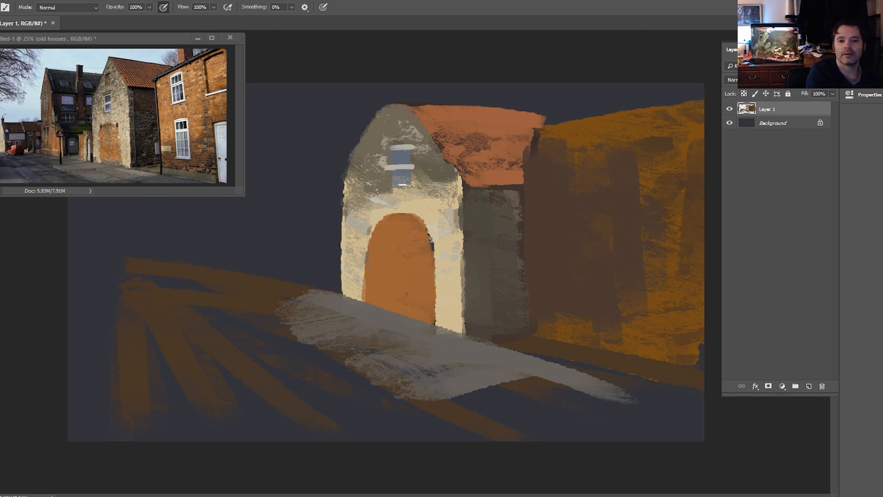
{"action": "left_click_drag", "start_coordinate": [390, 145], "coordinate": [390, 178]}
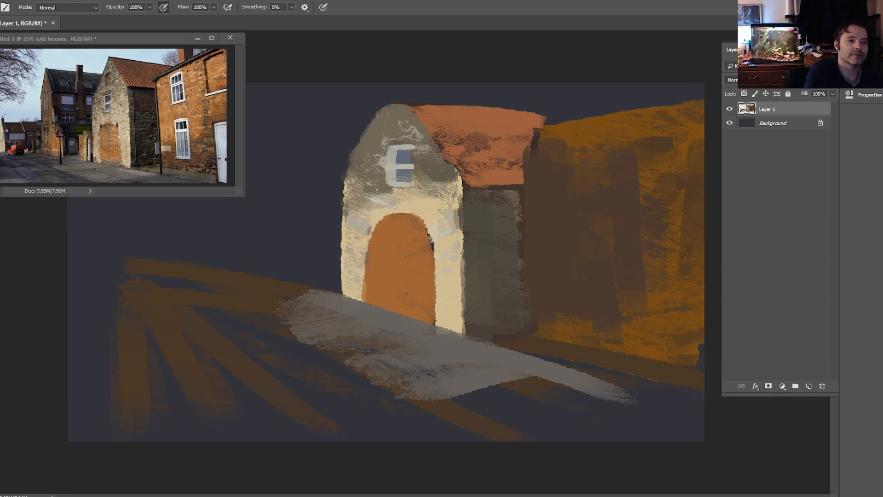
Sample the grey stone color, sharpen the gable into a pointed peak with straight slopes, and widen the front wall along its left edge
{"action": "key", "text": "i"}
{"action": "key", "text": "b"}
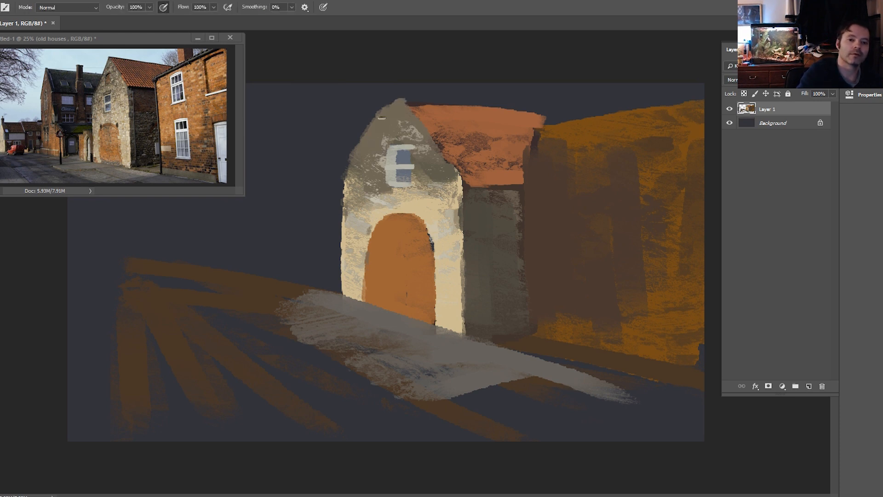
{"action": "left_click_drag", "start_coordinate": [355, 151], "coordinate": [352, 162]}
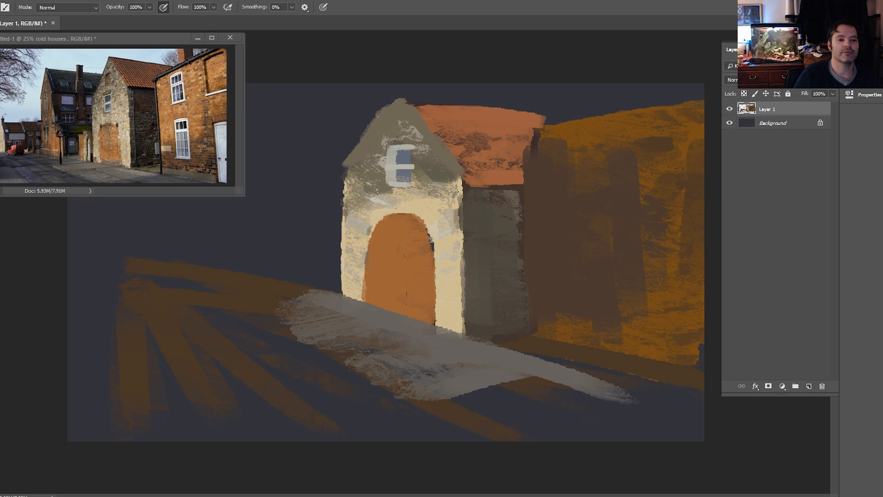
{"action": "mouse_move", "coordinate": [352, 161]}
{"action": "left_mouse_down"}
{"action": "mouse_move", "coordinate": [334, 180]}
{"action": "mouse_move", "coordinate": [340, 258]}
{"action": "left_mouse_up"}
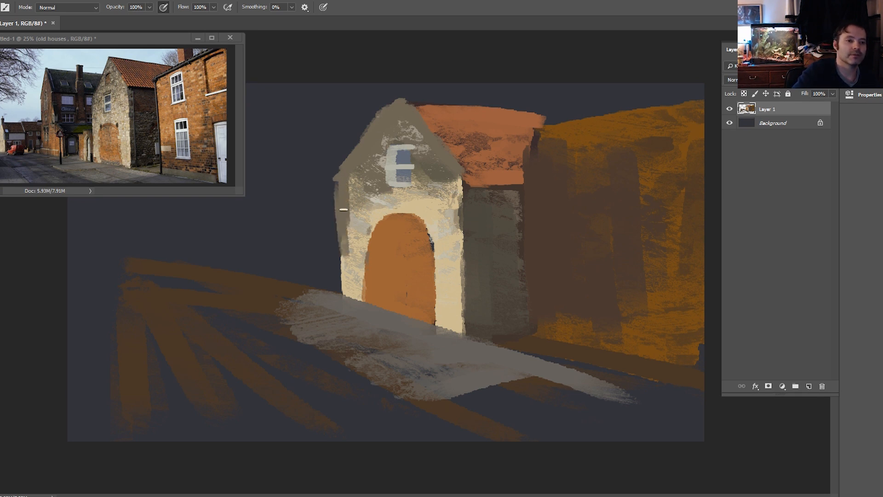
{"action": "left_click_drag", "start_coordinate": [344, 223], "coordinate": [346, 285]}
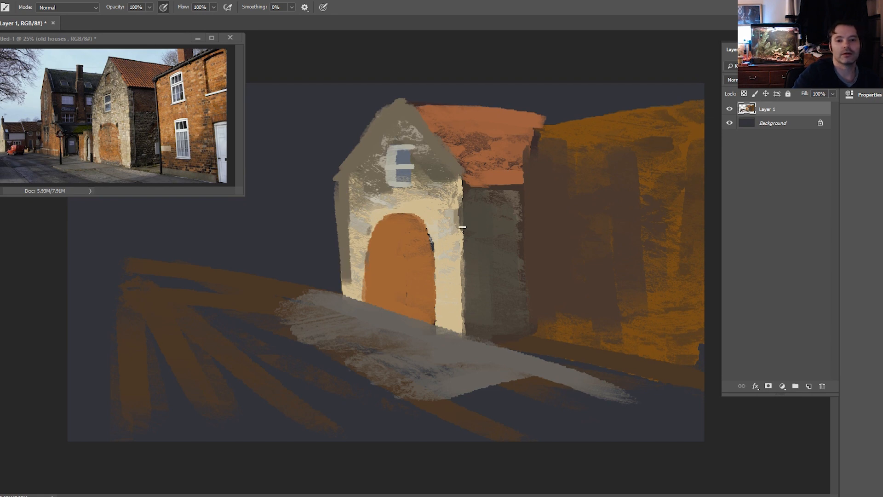
{"action": "left_click_drag", "start_coordinate": [459, 175], "coordinate": [466, 198]}
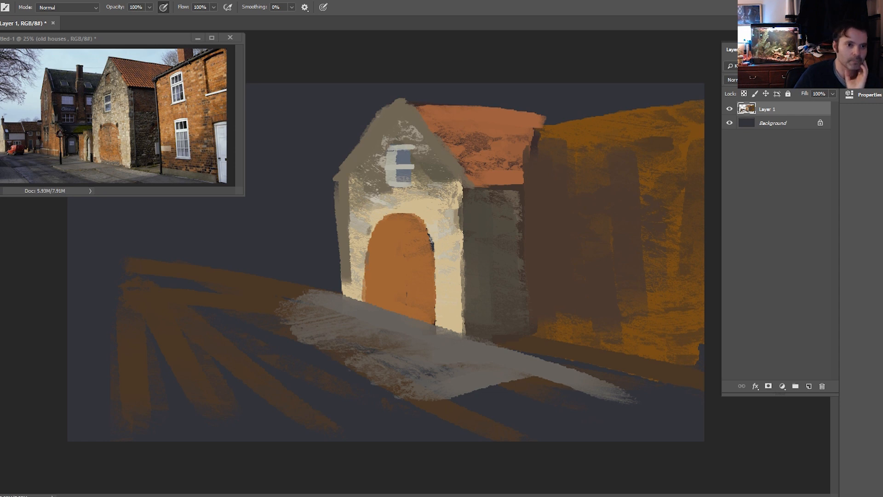
Sample a near-black and fill the orange arched doorway of the middle house with dark vertical strokes
{"action": "key", "text": "i"}
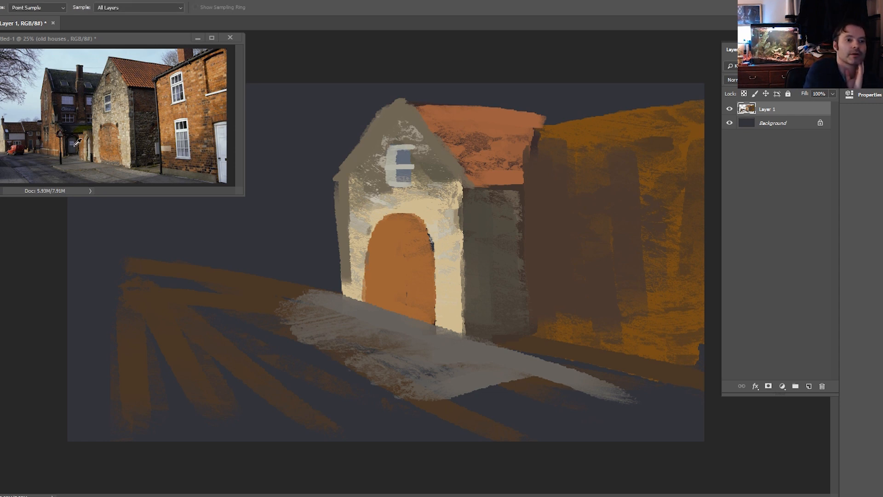
{"action": "key", "text": "b"}
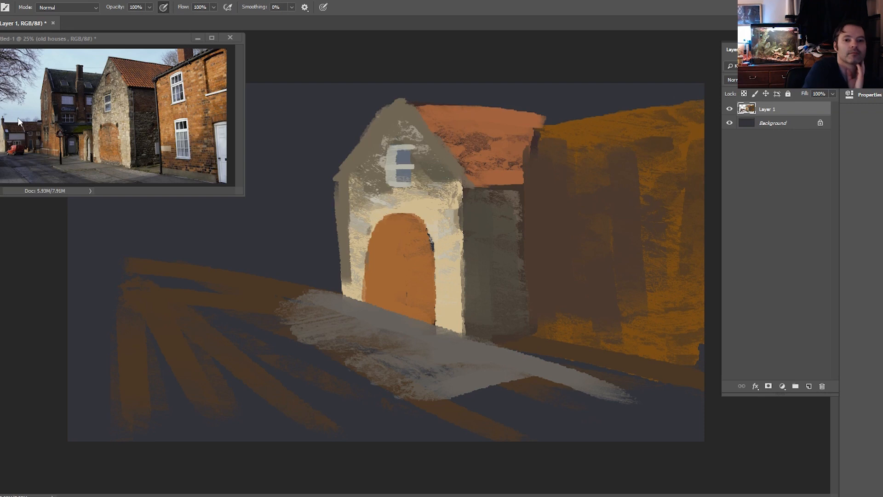
{"action": "left_click", "coordinate": [431, 240], "text": "alt"}
{"action": "left_click_drag", "start_coordinate": [396, 223], "coordinate": [374, 292]}
{"action": "left_click_drag", "start_coordinate": [374, 237], "coordinate": [374, 294]}
{"action": "mouse_move", "coordinate": [371, 253]}
{"action": "left_mouse_down"}
{"action": "mouse_move", "coordinate": [398, 220]}
{"action": "mouse_move", "coordinate": [417, 225]}
{"action": "mouse_move", "coordinate": [428, 301]}
{"action": "mouse_move", "coordinate": [424, 246]}
{"action": "mouse_move", "coordinate": [414, 316]}
{"action": "left_mouse_up"}
{"action": "mouse_move", "coordinate": [407, 230]}
{"action": "left_mouse_down"}
{"action": "mouse_move", "coordinate": [402, 315]}
{"action": "mouse_move", "coordinate": [390, 310]}
{"action": "left_mouse_up"}
{"action": "mouse_move", "coordinate": [388, 249]}
{"action": "left_mouse_down"}
{"action": "mouse_move", "coordinate": [382, 299]}
{"action": "mouse_move", "coordinate": [371, 257]}
{"action": "mouse_move", "coordinate": [370, 301]}
{"action": "left_mouse_up"}
{"action": "mouse_move", "coordinate": [384, 217]}
{"action": "left_mouse_down"}
{"action": "mouse_move", "coordinate": [405, 230]}
{"action": "mouse_move", "coordinate": [416, 289]}
{"action": "mouse_move", "coordinate": [427, 236]}
{"action": "mouse_move", "coordinate": [427, 308]}
{"action": "left_mouse_up"}
{"action": "left_click_drag", "start_coordinate": [404, 217], "coordinate": [421, 249]}
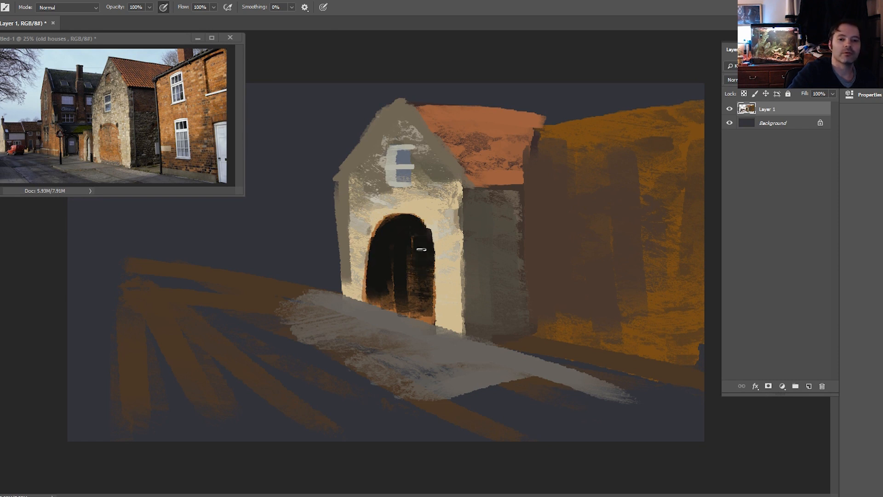
{"action": "mouse_move", "coordinate": [416, 215]}
{"action": "left_mouse_down"}
{"action": "mouse_move", "coordinate": [383, 222]}
{"action": "mouse_move", "coordinate": [375, 253]}
{"action": "mouse_move", "coordinate": [394, 221]}
{"action": "mouse_move", "coordinate": [374, 284]}
{"action": "mouse_move", "coordinate": [371, 274]}
{"action": "mouse_move", "coordinate": [377, 299]}
{"action": "mouse_move", "coordinate": [389, 290]}
{"action": "mouse_move", "coordinate": [416, 312]}
{"action": "left_mouse_up"}
{"action": "mouse_move", "coordinate": [417, 267]}
{"action": "left_mouse_down"}
{"action": "mouse_move", "coordinate": [425, 317]}
{"action": "mouse_move", "coordinate": [409, 276]}
{"action": "mouse_move", "coordinate": [398, 307]}
{"action": "mouse_move", "coordinate": [384, 279]}
{"action": "left_mouse_up"}
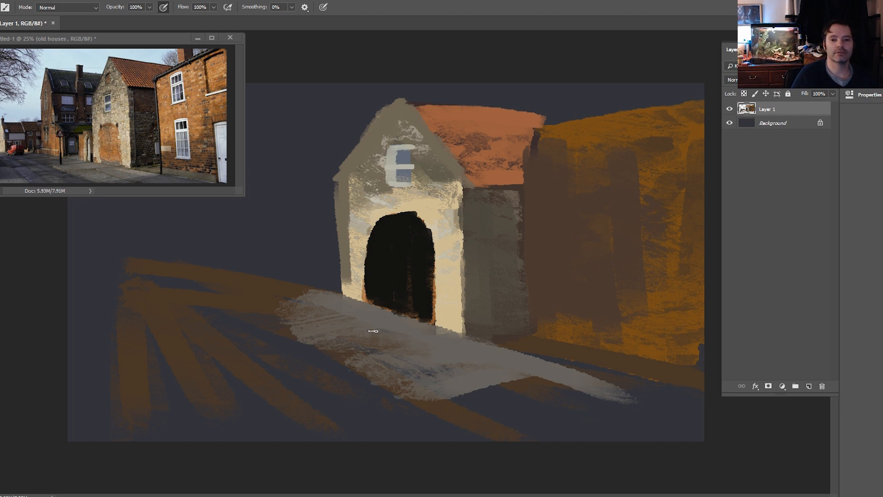
Sample a dark reddish-brown, repaint the middle house's roof ridge and gable-side edge, and darken patches of the orange tiles
{"action": "key", "text": "i"}
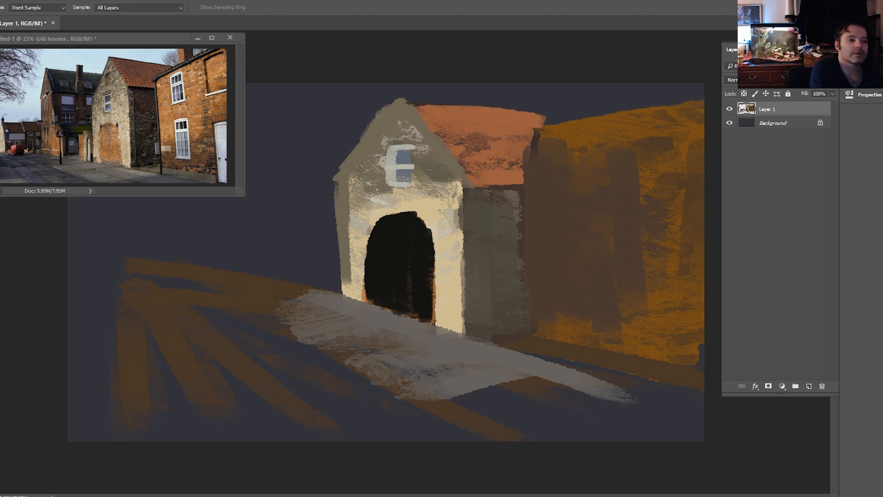
{"action": "left_click", "coordinate": [48, 87]}
{"action": "key", "text": "b"}
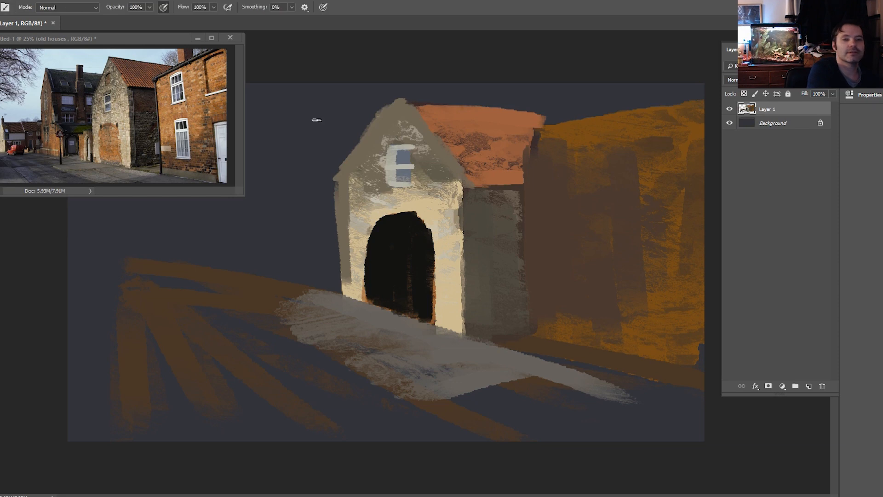
{"action": "key", "text": "i"}
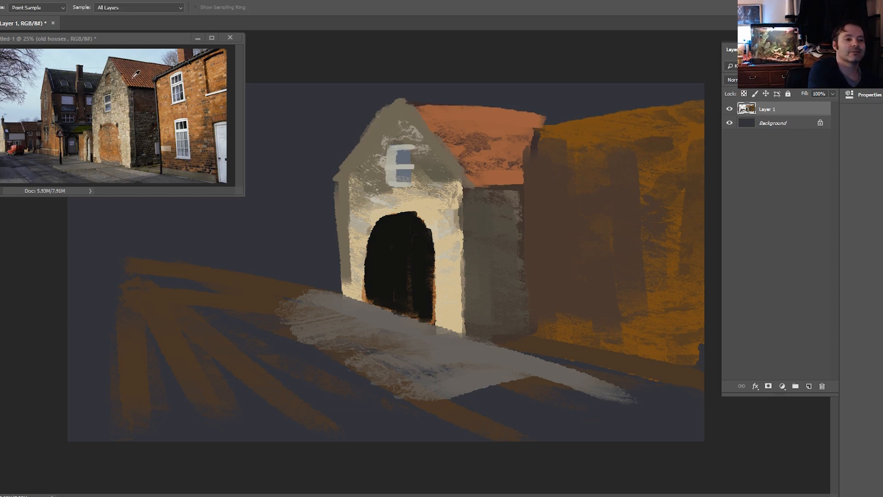
{"action": "key", "text": "b"}
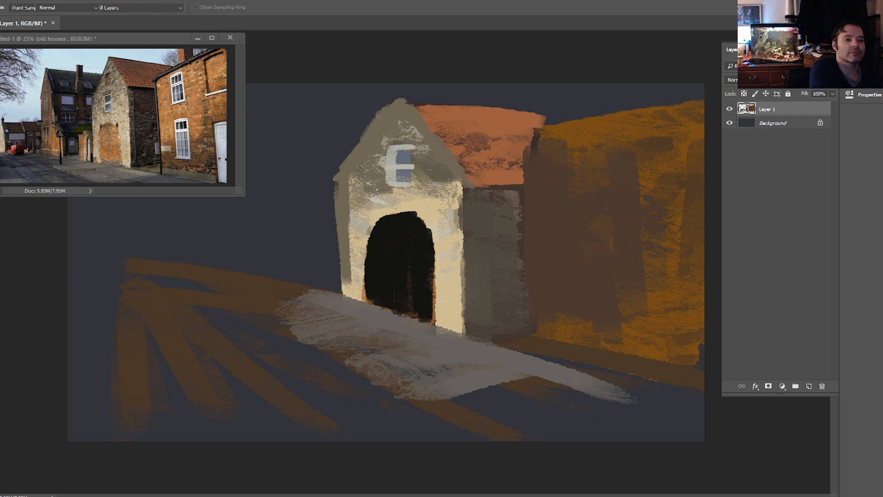
{"action": "left_click_drag", "start_coordinate": [405, 96], "coordinate": [533, 109]}
{"action": "left_click_drag", "start_coordinate": [466, 108], "coordinate": [505, 106]}
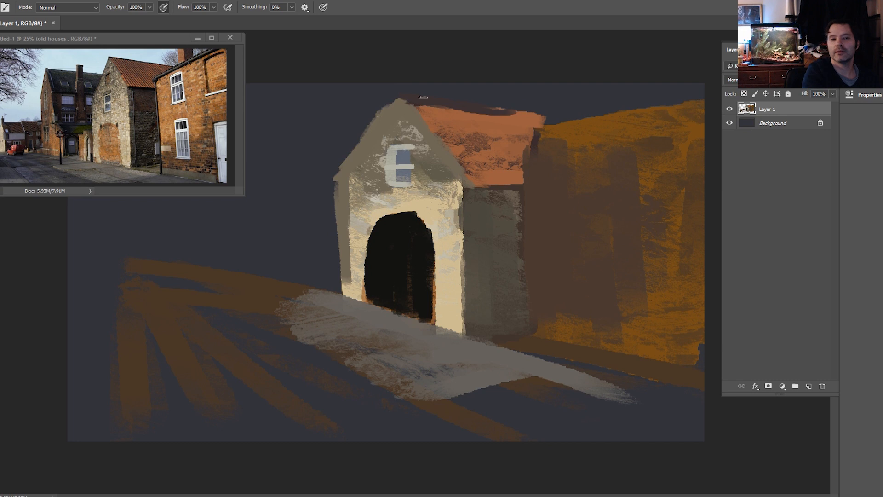
{"action": "mouse_move", "coordinate": [430, 96]}
{"action": "left_mouse_down"}
{"action": "mouse_move", "coordinate": [498, 113]}
{"action": "mouse_move", "coordinate": [518, 112]}
{"action": "mouse_move", "coordinate": [453, 99]}
{"action": "mouse_move", "coordinate": [549, 112]}
{"action": "left_mouse_up"}
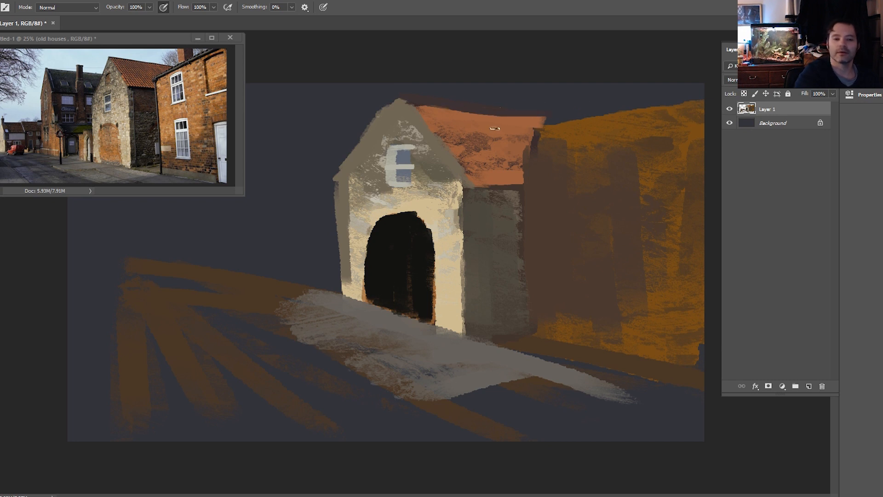
{"action": "mouse_move", "coordinate": [416, 99]}
{"action": "left_mouse_down"}
{"action": "mouse_move", "coordinate": [471, 167]}
{"action": "mouse_move", "coordinate": [423, 115]}
{"action": "mouse_move", "coordinate": [492, 174]}
{"action": "mouse_move", "coordinate": [462, 130]}
{"action": "mouse_move", "coordinate": [466, 114]}
{"action": "mouse_move", "coordinate": [526, 147]}
{"action": "mouse_move", "coordinate": [535, 119]}
{"action": "left_mouse_up"}
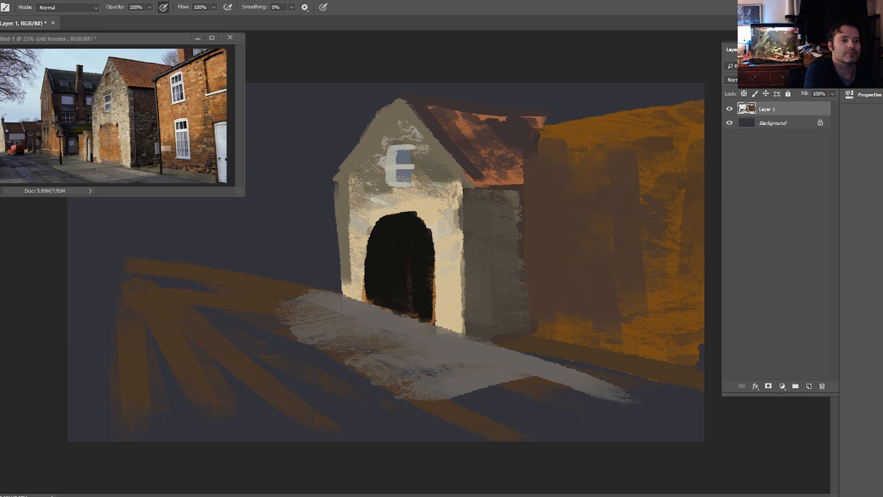
Sample a darker stone grey and dab broken stone patches on the cream front wall on both sides of the doorway
{"action": "key", "text": "i"}
{"action": "key", "text": "b"}
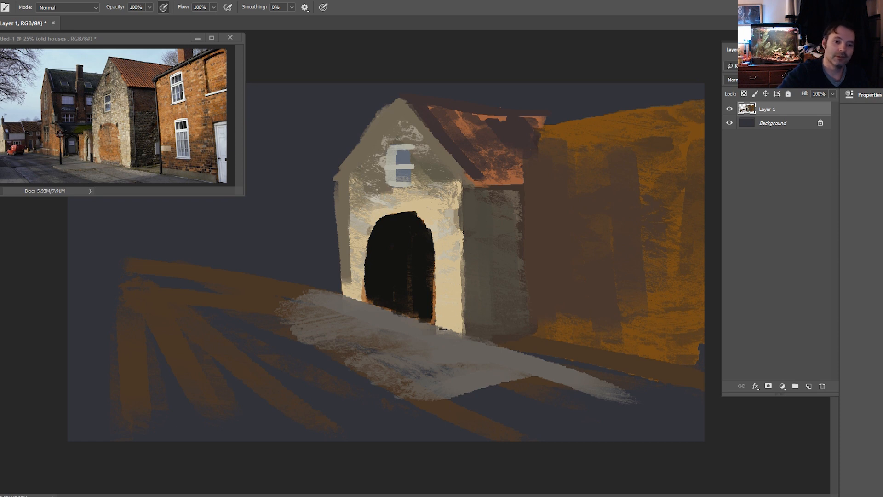
{"action": "left_click_drag", "start_coordinate": [455, 318], "coordinate": [441, 282]}
{"action": "left_click_drag", "start_coordinate": [443, 233], "coordinate": [450, 317]}
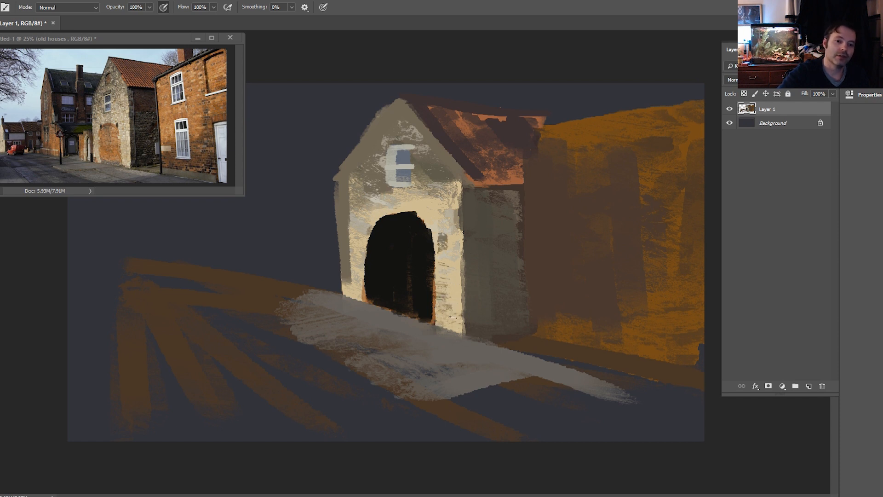
{"action": "left_click_drag", "start_coordinate": [353, 238], "coordinate": [358, 295]}
{"action": "left_click_drag", "start_coordinate": [356, 213], "coordinate": [357, 229]}
{"action": "left_click_drag", "start_coordinate": [346, 245], "coordinate": [348, 256]}
{"action": "left_click_drag", "start_coordinate": [355, 225], "coordinate": [366, 230]}
{"action": "mouse_move", "coordinate": [448, 186]}
{"action": "left_mouse_down"}
{"action": "mouse_move", "coordinate": [443, 206]}
{"action": "mouse_move", "coordinate": [430, 186]}
{"action": "mouse_move", "coordinate": [432, 204]}
{"action": "mouse_move", "coordinate": [396, 199]}
{"action": "mouse_move", "coordinate": [432, 224]}
{"action": "mouse_move", "coordinate": [445, 211]}
{"action": "mouse_move", "coordinate": [442, 250]}
{"action": "left_mouse_up"}
{"action": "left_click_drag", "start_coordinate": [446, 292], "coordinate": [460, 318]}
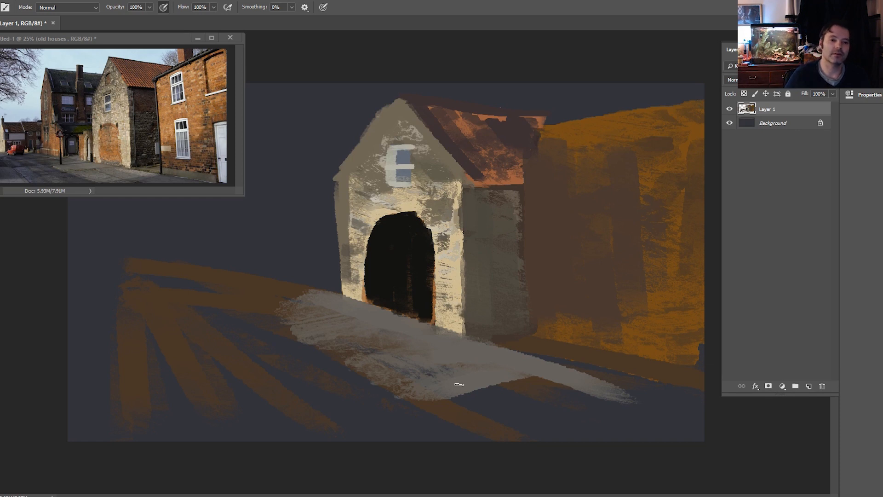
Trim the gable window's pale frame with dark grey strokes down both sides and across its top
{"action": "left_click_drag", "start_coordinate": [384, 143], "coordinate": [384, 193]}
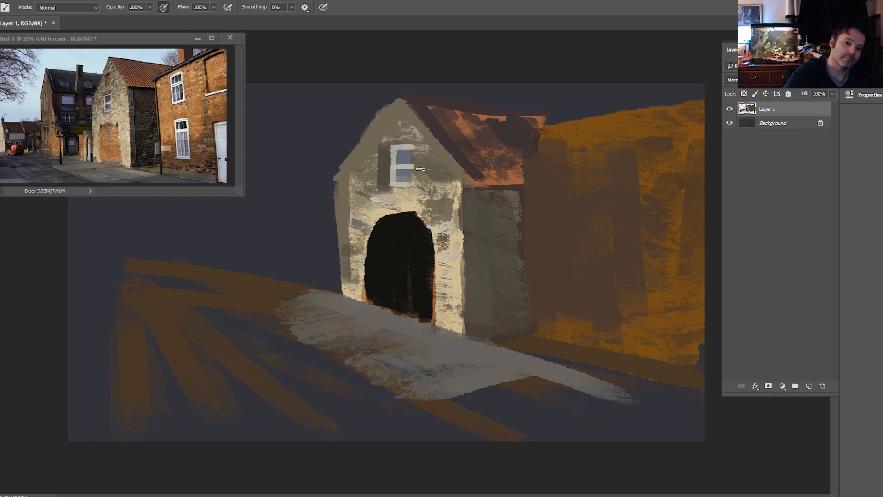
{"action": "left_click_drag", "start_coordinate": [419, 147], "coordinate": [419, 188]}
{"action": "left_click_drag", "start_coordinate": [418, 141], "coordinate": [397, 143]}
Sample a warm mid-grey stone color and brush it over the gable around the window and across the front wall
{"action": "key", "text": "i"}
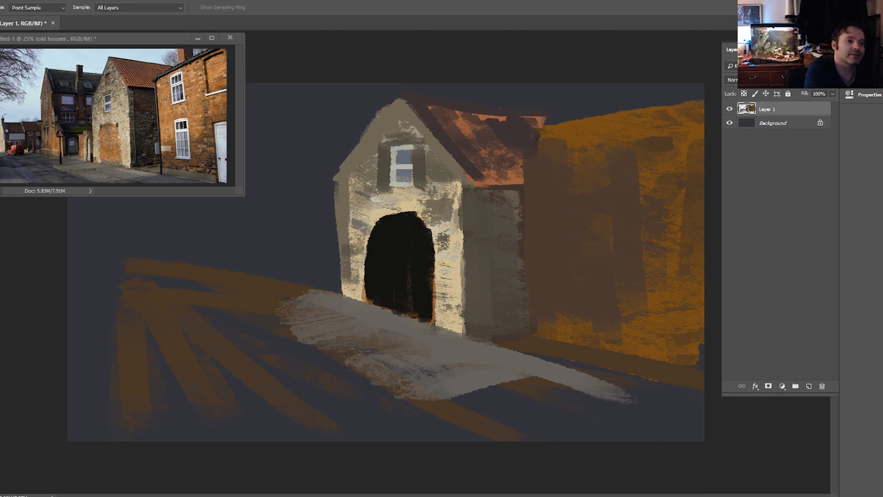
{"action": "key", "text": "b"}
{"action": "left_click_drag", "start_coordinate": [398, 138], "coordinate": [379, 133]}
{"action": "left_click_drag", "start_coordinate": [381, 184], "coordinate": [380, 132]}
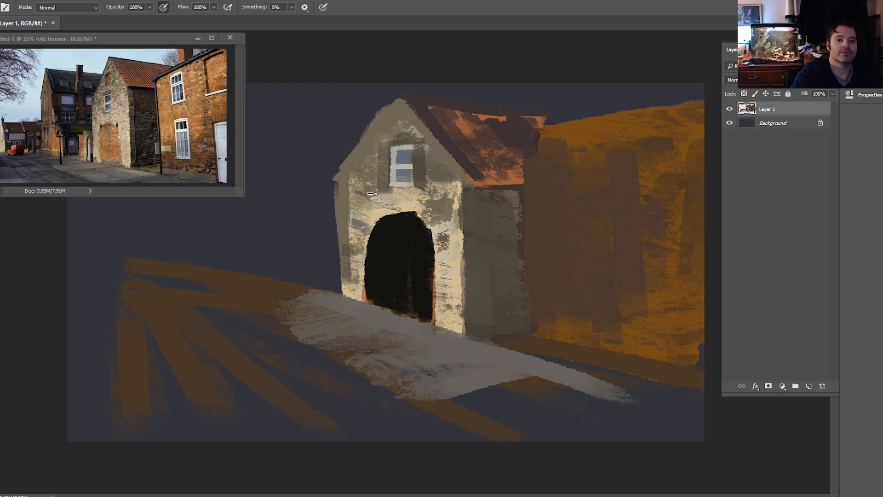
{"action": "mouse_move", "coordinate": [340, 188]}
{"action": "left_mouse_down"}
{"action": "mouse_move", "coordinate": [361, 181]}
{"action": "mouse_move", "coordinate": [365, 202]}
{"action": "mouse_move", "coordinate": [354, 262]}
{"action": "mouse_move", "coordinate": [373, 194]}
{"action": "mouse_move", "coordinate": [367, 220]}
{"action": "mouse_move", "coordinate": [409, 193]}
{"action": "mouse_move", "coordinate": [405, 211]}
{"action": "mouse_move", "coordinate": [428, 215]}
{"action": "mouse_move", "coordinate": [425, 143]}
{"action": "mouse_move", "coordinate": [424, 192]}
{"action": "mouse_move", "coordinate": [426, 160]}
{"action": "mouse_move", "coordinate": [438, 186]}
{"action": "mouse_move", "coordinate": [460, 199]}
{"action": "mouse_move", "coordinate": [449, 219]}
{"action": "mouse_move", "coordinate": [444, 308]}
{"action": "mouse_move", "coordinate": [436, 256]}
{"action": "mouse_move", "coordinate": [455, 218]}
{"action": "mouse_move", "coordinate": [459, 322]}
{"action": "left_mouse_up"}
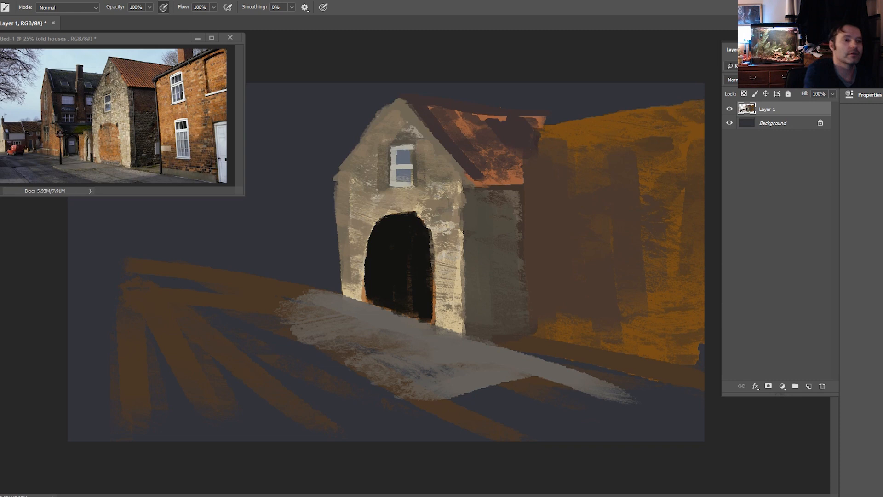
Sample a muted reddish-brown and brush it over the orange tile patches on the middle house's roof
{"action": "key", "text": "i"}
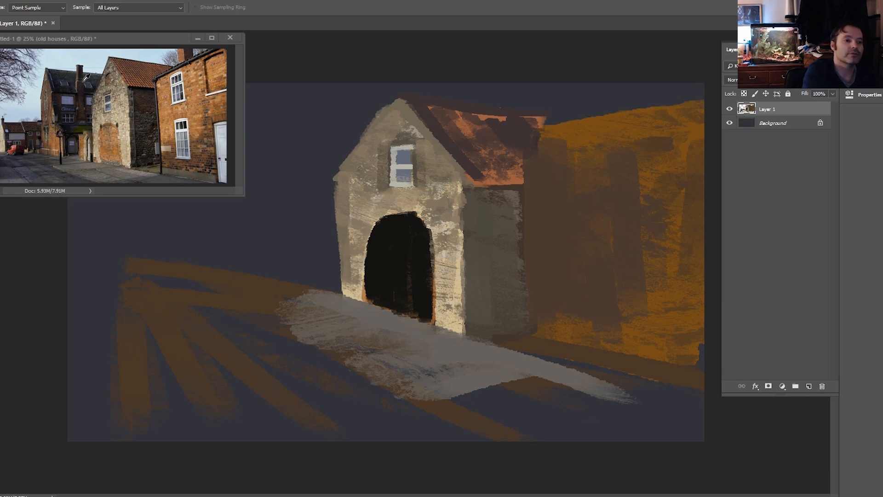
{"action": "key", "text": "b"}
{"action": "mouse_move", "coordinate": [459, 155]}
{"action": "left_mouse_down"}
{"action": "mouse_move", "coordinate": [428, 121]}
{"action": "mouse_move", "coordinate": [442, 119]}
{"action": "mouse_move", "coordinate": [491, 175]}
{"action": "mouse_move", "coordinate": [459, 111]}
{"action": "mouse_move", "coordinate": [486, 124]}
{"action": "left_mouse_up"}
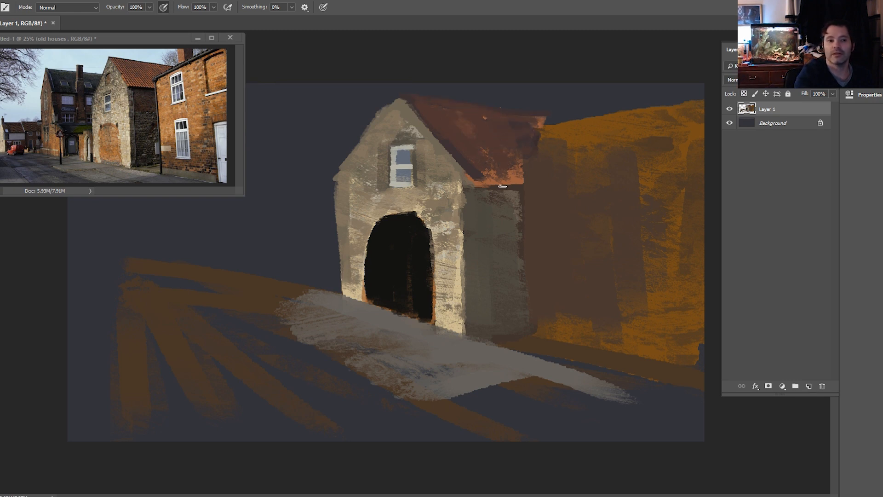
Sample near-black and paint the orange house's sloping roofline and the vertical edge where it meets the middle house
{"action": "key", "text": "i"}
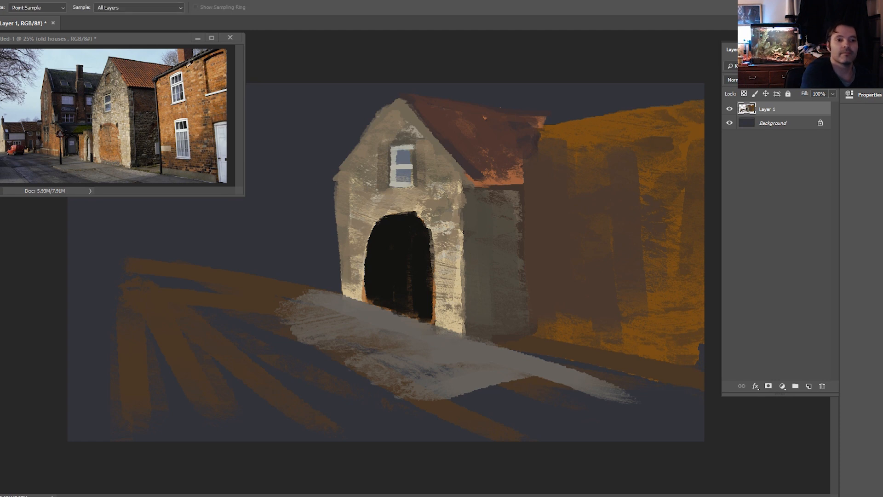
{"action": "key", "text": "b"}
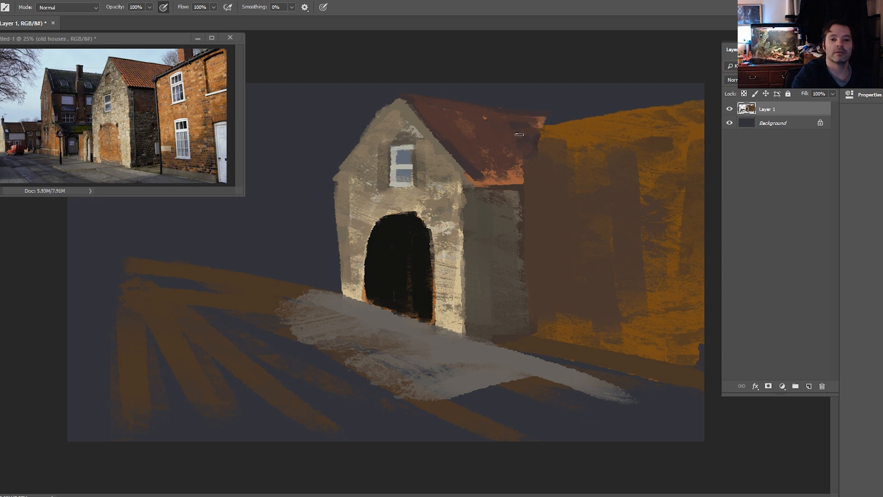
{"action": "left_click_drag", "start_coordinate": [512, 134], "coordinate": [665, 105]}
{"action": "left_click_drag", "start_coordinate": [569, 120], "coordinate": [726, 105]}
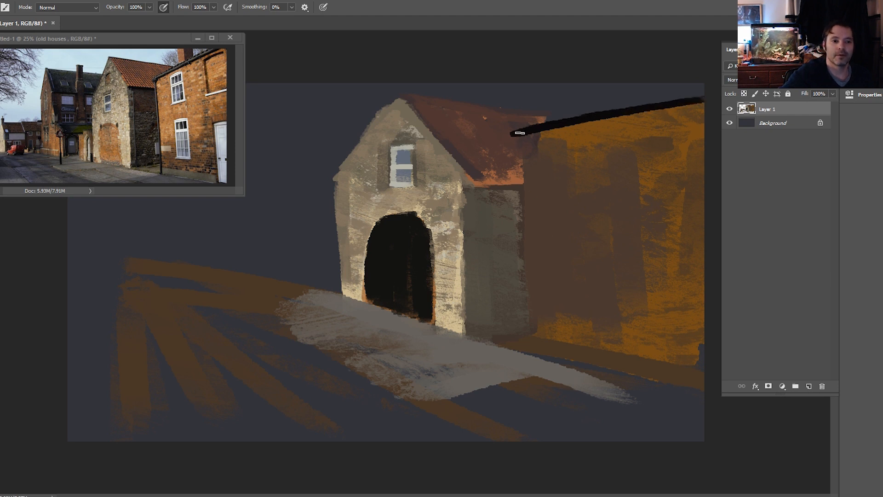
{"action": "mouse_move", "coordinate": [514, 134]}
{"action": "left_mouse_down"}
{"action": "mouse_move", "coordinate": [536, 342]}
{"action": "mouse_move", "coordinate": [531, 281]}
{"action": "mouse_move", "coordinate": [529, 314]}
{"action": "left_mouse_up"}
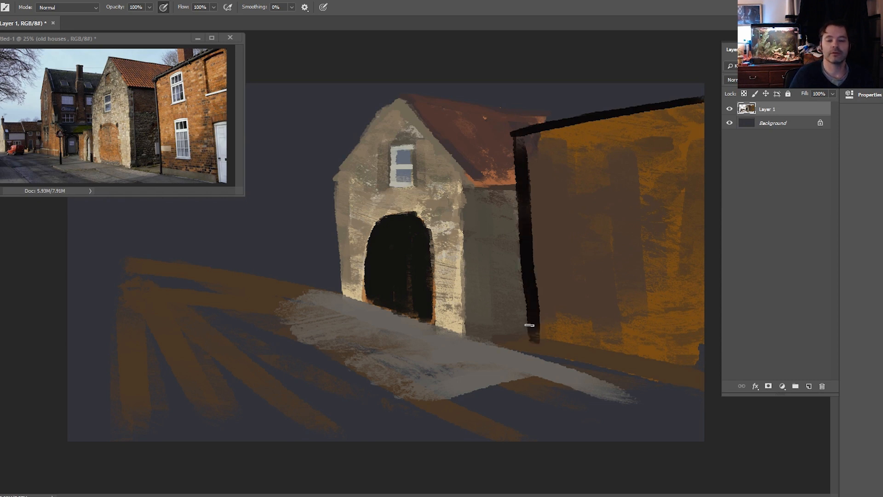
Sample a light brick orange and paint lit strokes along the orange house's near-black edge, under its roofline and across the adjacent wall
{"action": "key", "text": "i"}
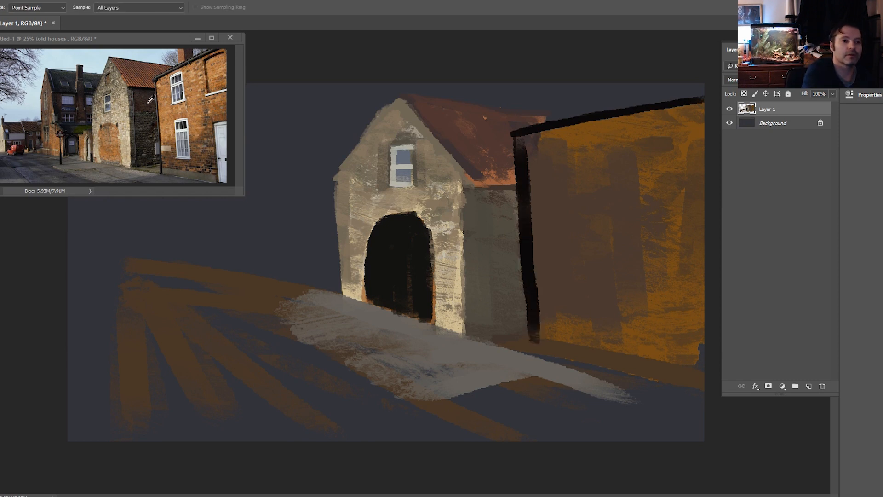
{"action": "left_click", "coordinate": [86, 121]}
{"action": "key", "text": "b"}
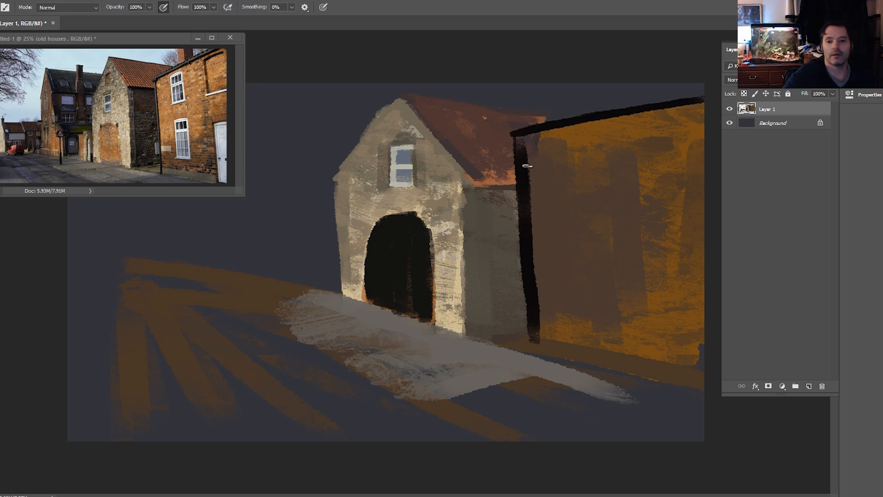
{"action": "left_click_drag", "start_coordinate": [527, 147], "coordinate": [542, 316]}
{"action": "left_click_drag", "start_coordinate": [539, 234], "coordinate": [548, 335]}
{"action": "mouse_move", "coordinate": [539, 163]}
{"action": "left_mouse_down"}
{"action": "mouse_move", "coordinate": [544, 255]}
{"action": "mouse_move", "coordinate": [552, 260]}
{"action": "left_mouse_up"}
{"action": "left_click_drag", "start_coordinate": [550, 138], "coordinate": [565, 289]}
{"action": "mouse_move", "coordinate": [570, 184]}
{"action": "left_mouse_down"}
{"action": "mouse_move", "coordinate": [581, 272]}
{"action": "mouse_move", "coordinate": [577, 152]}
{"action": "mouse_move", "coordinate": [607, 262]}
{"action": "mouse_move", "coordinate": [616, 158]}
{"action": "mouse_move", "coordinate": [583, 134]}
{"action": "mouse_move", "coordinate": [521, 139]}
{"action": "left_mouse_up"}
{"action": "mouse_move", "coordinate": [603, 185]}
{"action": "left_mouse_down"}
{"action": "mouse_move", "coordinate": [628, 280]}
{"action": "mouse_move", "coordinate": [601, 269]}
{"action": "mouse_move", "coordinate": [577, 278]}
{"action": "left_mouse_up"}
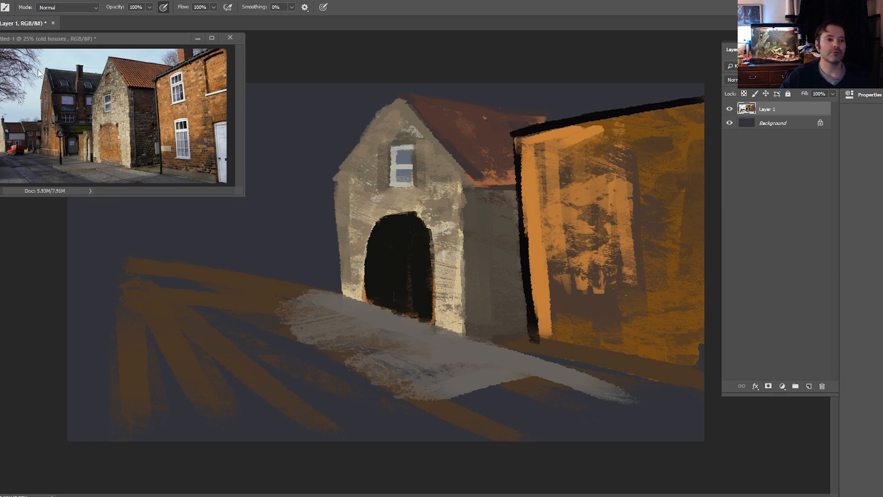
Sample a dark grey-green and block in an upper-floor window on the orange house near the middle house
{"action": "key", "text": "i"}
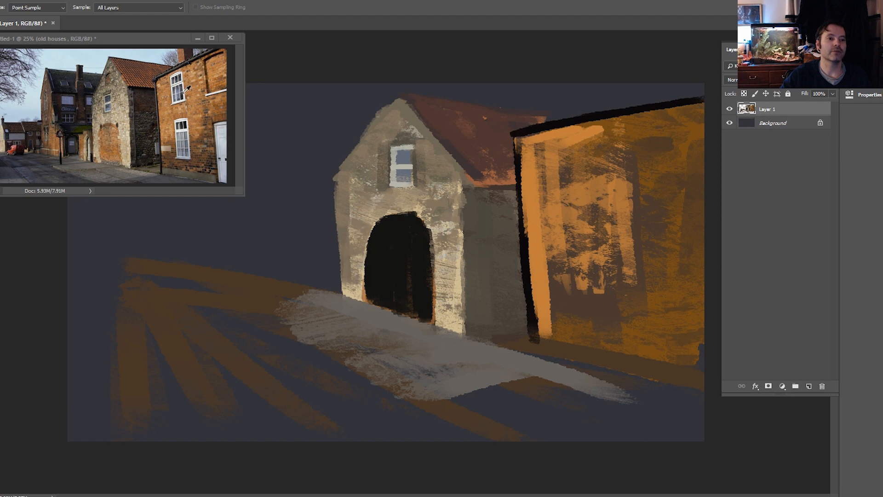
{"action": "key", "text": "b"}
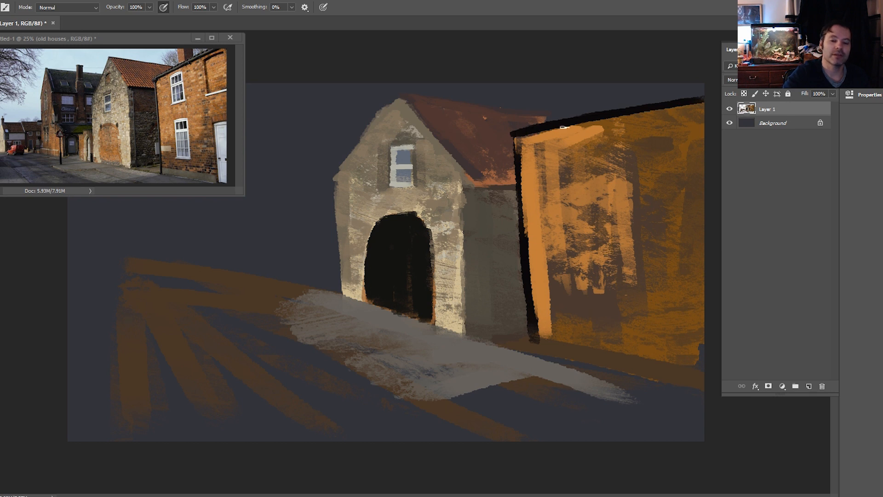
{"action": "mouse_move", "coordinate": [558, 169]}
{"action": "left_mouse_down"}
{"action": "mouse_move", "coordinate": [562, 191]}
{"action": "mouse_move", "coordinate": [566, 153]}
{"action": "mouse_move", "coordinate": [579, 152]}
{"action": "mouse_move", "coordinate": [586, 173]}
{"action": "mouse_move", "coordinate": [593, 150]}
{"action": "mouse_move", "coordinate": [552, 161]}
{"action": "mouse_move", "coordinate": [560, 198]}
{"action": "mouse_move", "coordinate": [570, 176]}
{"action": "mouse_move", "coordinate": [583, 185]}
{"action": "mouse_move", "coordinate": [587, 143]}
{"action": "mouse_move", "coordinate": [593, 184]}
{"action": "left_mouse_up"}
{"action": "mouse_move", "coordinate": [561, 144]}
{"action": "left_mouse_down"}
{"action": "mouse_move", "coordinate": [565, 134]}
{"action": "mouse_move", "coordinate": [591, 143]}
{"action": "mouse_move", "coordinate": [558, 137]}
{"action": "left_mouse_up"}
{"action": "mouse_move", "coordinate": [555, 157]}
{"action": "left_mouse_down"}
{"action": "mouse_move", "coordinate": [572, 210]}
{"action": "mouse_move", "coordinate": [552, 149]}
{"action": "mouse_move", "coordinate": [563, 207]}
{"action": "mouse_move", "coordinate": [559, 150]}
{"action": "mouse_move", "coordinate": [568, 148]}
{"action": "mouse_move", "coordinate": [584, 177]}
{"action": "mouse_move", "coordinate": [590, 146]}
{"action": "left_mouse_up"}
{"action": "mouse_move", "coordinate": [567, 210]}
{"action": "left_mouse_down"}
{"action": "mouse_move", "coordinate": [604, 211]}
{"action": "mouse_move", "coordinate": [540, 216]}
{"action": "mouse_move", "coordinate": [603, 216]}
{"action": "left_mouse_up"}
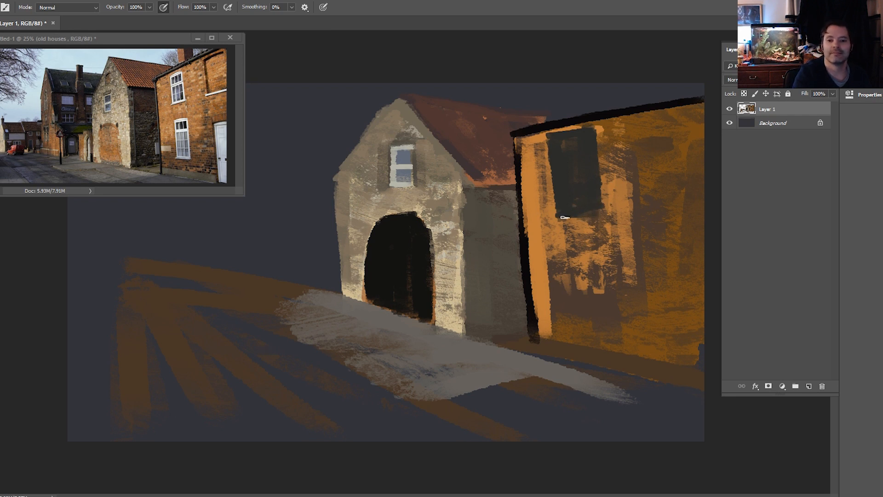
Block in a matching dark ground-floor window directly below the upper window on the orange house
{"action": "mouse_move", "coordinate": [578, 256]}
{"action": "left_mouse_down"}
{"action": "mouse_move", "coordinate": [571, 255]}
{"action": "mouse_move", "coordinate": [602, 251]}
{"action": "mouse_move", "coordinate": [606, 321]}
{"action": "left_mouse_up"}
{"action": "mouse_move", "coordinate": [604, 259]}
{"action": "left_mouse_down"}
{"action": "mouse_move", "coordinate": [605, 338]}
{"action": "mouse_move", "coordinate": [577, 315]}
{"action": "mouse_move", "coordinate": [581, 331]}
{"action": "left_mouse_up"}
{"action": "mouse_move", "coordinate": [561, 263]}
{"action": "left_mouse_down"}
{"action": "mouse_move", "coordinate": [569, 294]}
{"action": "mouse_move", "coordinate": [570, 283]}
{"action": "left_mouse_up"}
{"action": "left_click_drag", "start_coordinate": [602, 323], "coordinate": [584, 322]}
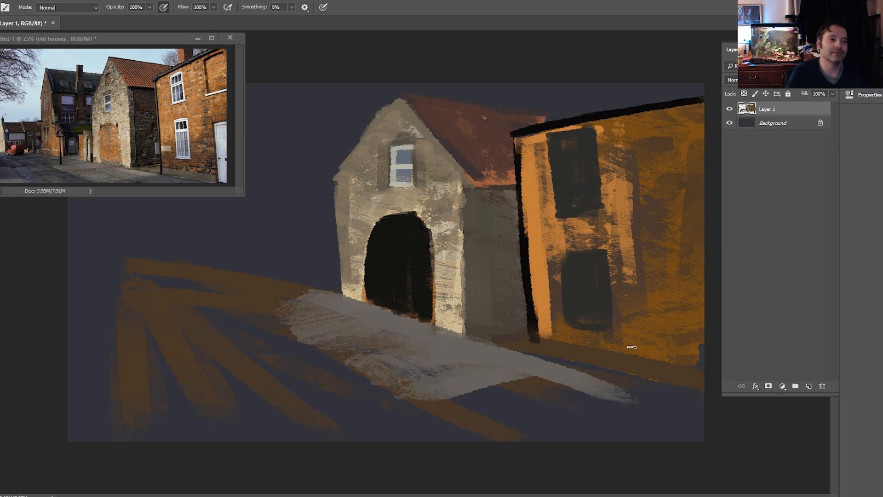
Sample brick orange and brush broken strokes on the orange house's wall above and beside the upper window
{"action": "key", "text": "i"}
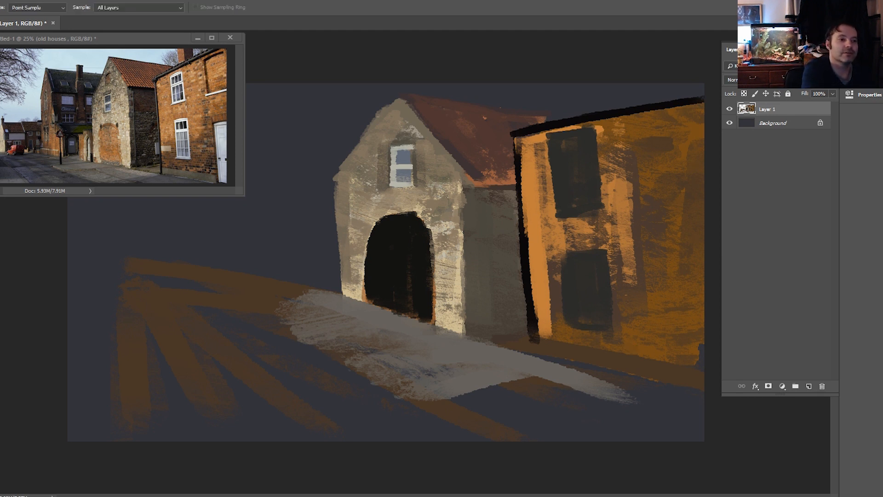
{"action": "key", "text": "b"}
{"action": "mouse_move", "coordinate": [537, 137]}
{"action": "left_mouse_down"}
{"action": "mouse_move", "coordinate": [611, 123]}
{"action": "mouse_move", "coordinate": [614, 229]}
{"action": "mouse_move", "coordinate": [625, 129]}
{"action": "mouse_move", "coordinate": [637, 211]}
{"action": "mouse_move", "coordinate": [639, 180]}
{"action": "left_mouse_up"}
{"action": "left_click_drag", "start_coordinate": [636, 136], "coordinate": [653, 248]}
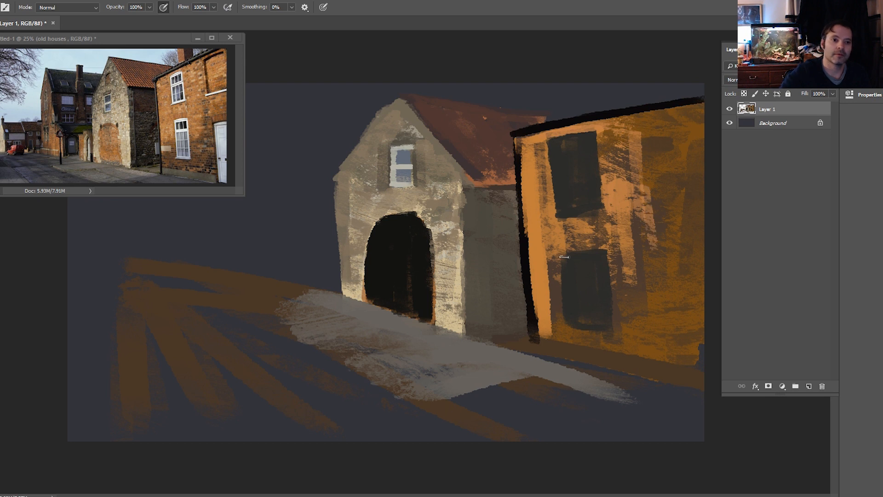
Resample the dark grey-green and block in a second upper window with a tall doorway below it at the canvas edge
{"action": "key", "text": "i"}
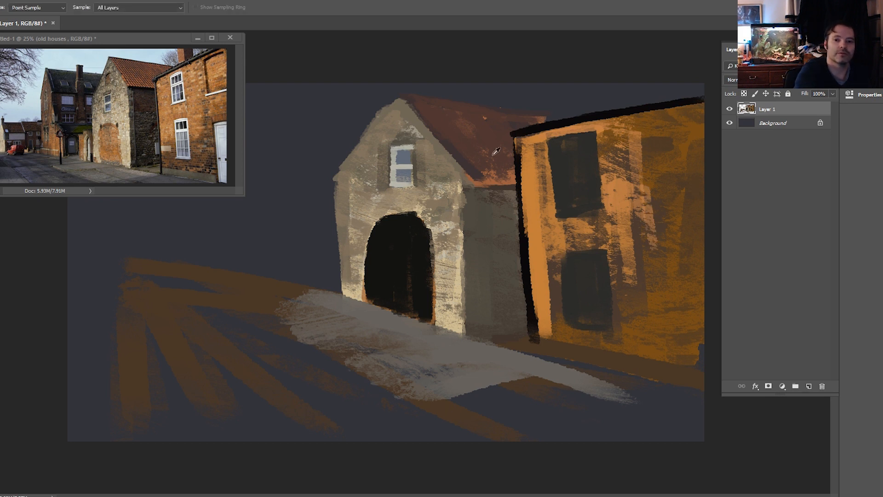
{"action": "key", "text": "b"}
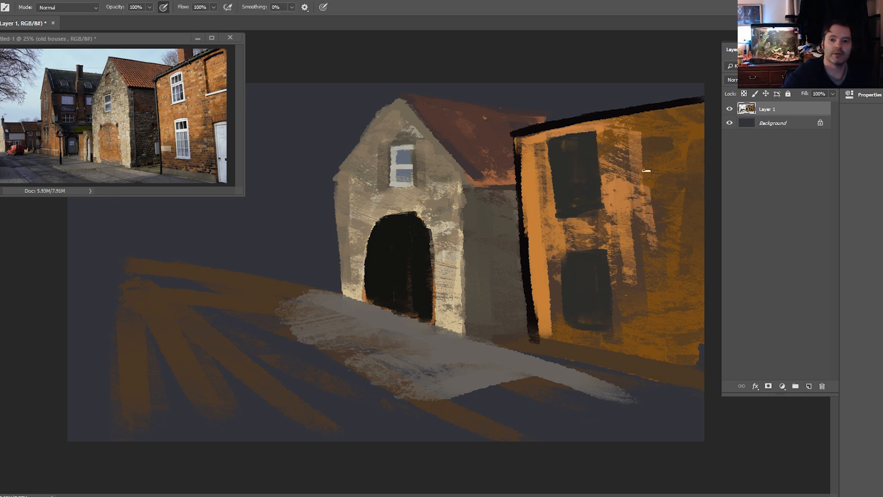
{"action": "mouse_move", "coordinate": [646, 133]}
{"action": "left_mouse_down"}
{"action": "mouse_move", "coordinate": [653, 202]}
{"action": "mouse_move", "coordinate": [704, 199]}
{"action": "left_mouse_up"}
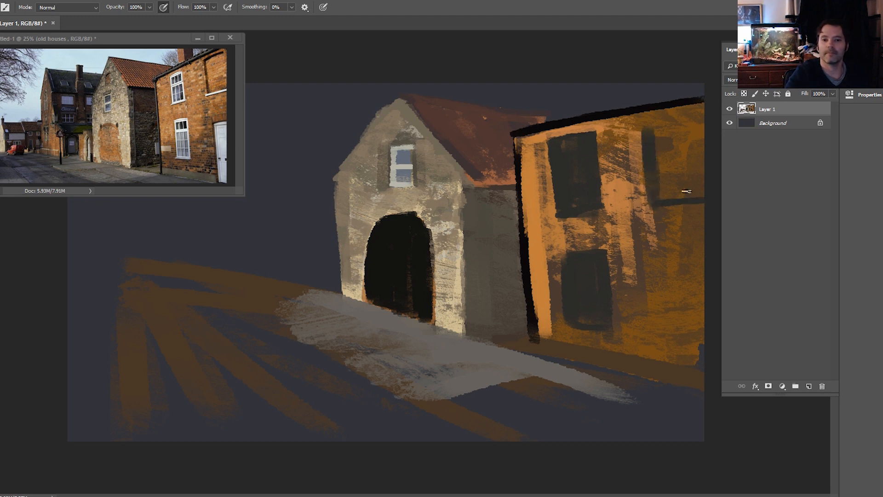
{"action": "left_click_drag", "start_coordinate": [695, 119], "coordinate": [695, 186]}
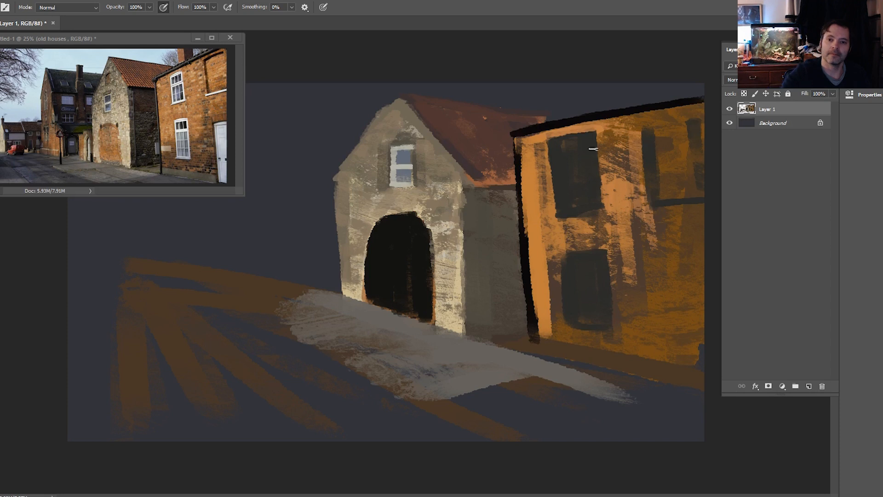
{"action": "mouse_move", "coordinate": [654, 120]}
{"action": "left_mouse_down"}
{"action": "mouse_move", "coordinate": [687, 118]}
{"action": "mouse_move", "coordinate": [649, 147]}
{"action": "mouse_move", "coordinate": [676, 144]}
{"action": "mouse_move", "coordinate": [655, 173]}
{"action": "mouse_move", "coordinate": [698, 178]}
{"action": "mouse_move", "coordinate": [676, 194]}
{"action": "mouse_move", "coordinate": [695, 204]}
{"action": "left_mouse_up"}
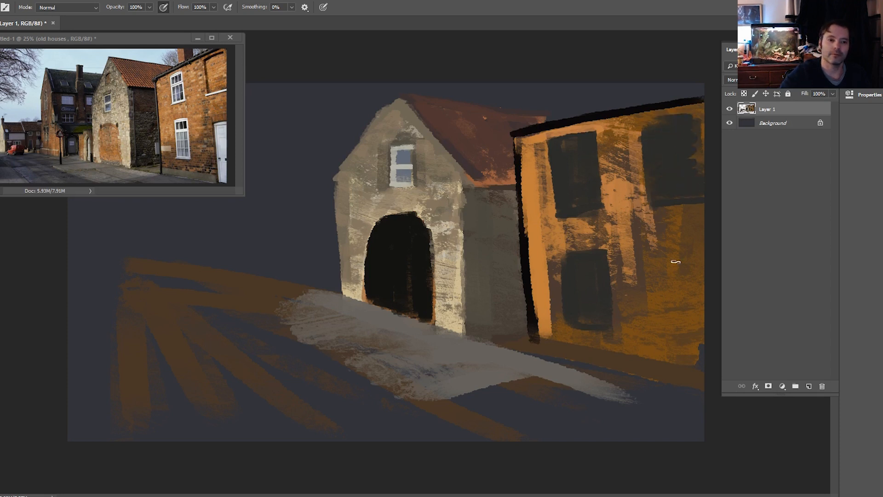
{"action": "left_click_drag", "start_coordinate": [662, 257], "coordinate": [677, 367]}
{"action": "mouse_move", "coordinate": [670, 286]}
{"action": "left_mouse_down"}
{"action": "mouse_move", "coordinate": [688, 254]}
{"action": "mouse_move", "coordinate": [704, 262]}
{"action": "mouse_move", "coordinate": [690, 346]}
{"action": "mouse_move", "coordinate": [697, 264]}
{"action": "left_mouse_up"}
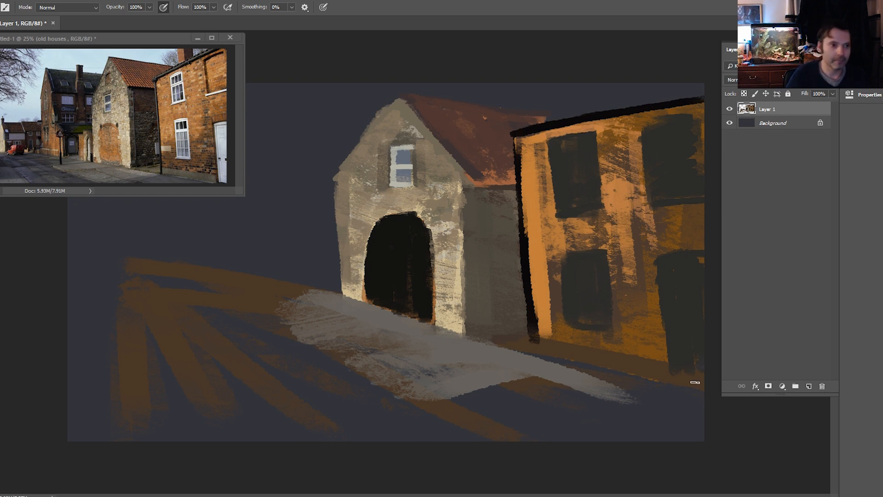
Sample a stone grey and paint a plinth along the foot of the orange house up to the doorway
{"action": "key", "text": "i"}
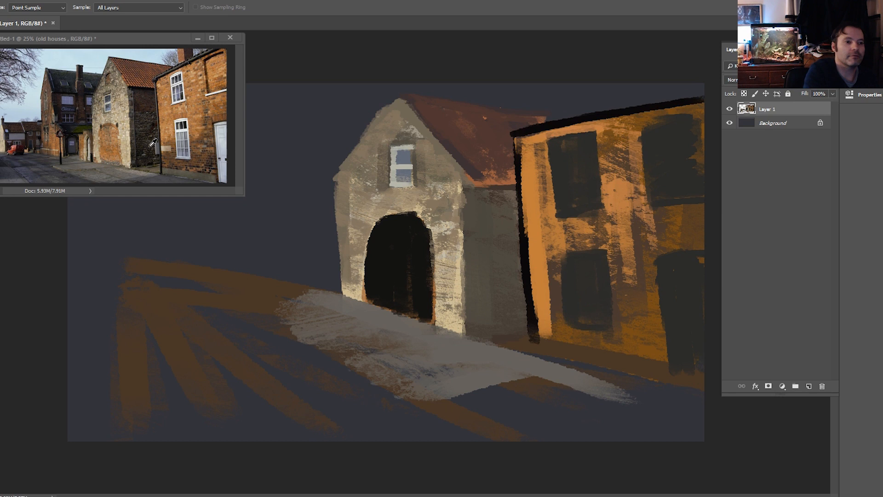
{"action": "key", "text": "b"}
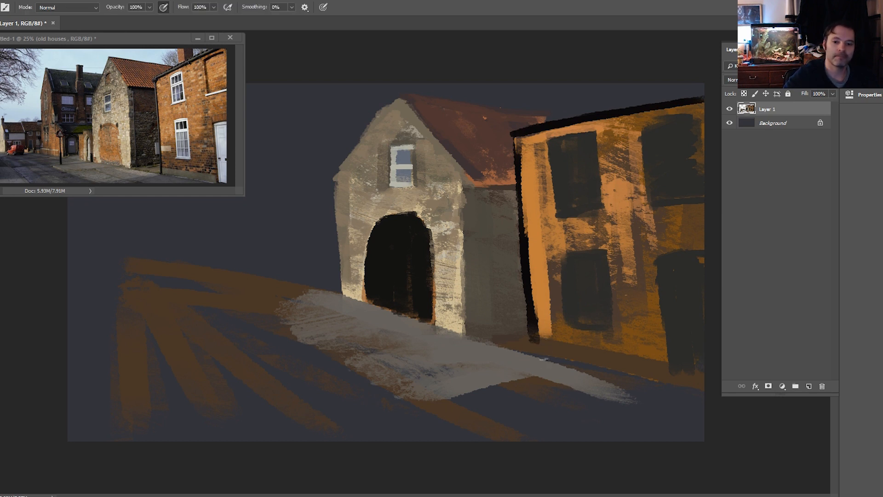
{"action": "mouse_move", "coordinate": [543, 334]}
{"action": "left_mouse_down"}
{"action": "mouse_move", "coordinate": [590, 375]}
{"action": "mouse_move", "coordinate": [613, 375]}
{"action": "mouse_move", "coordinate": [625, 354]}
{"action": "mouse_move", "coordinate": [662, 362]}
{"action": "left_mouse_up"}
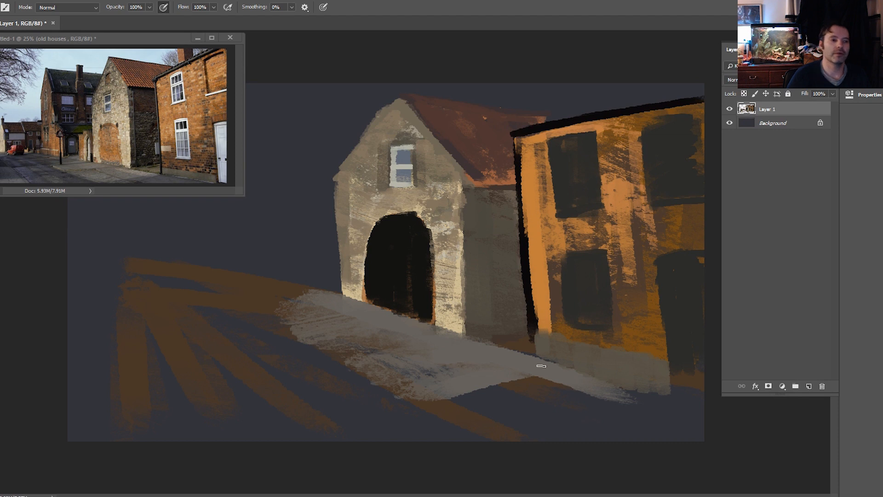
Paint a chimney above the orange house's roofline with a dark reddish-brown shadow side and a pale pinkish lit side
{"action": "key", "text": "i"}
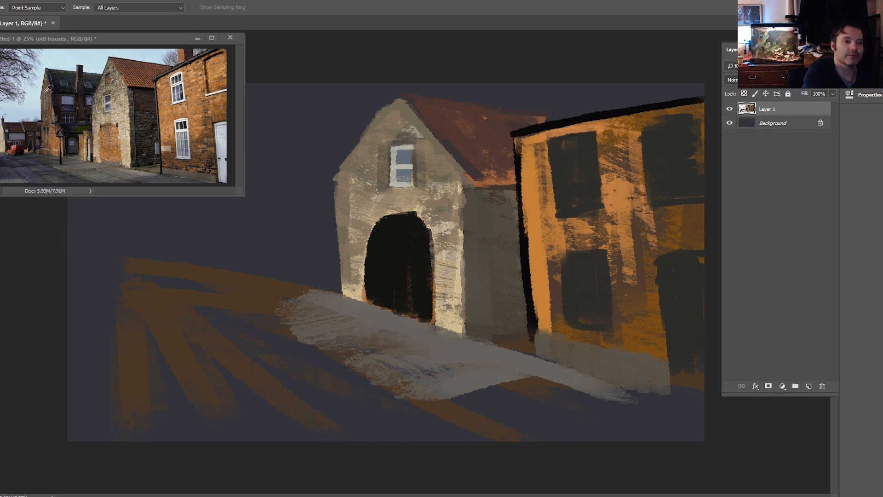
{"action": "key", "text": "b"}
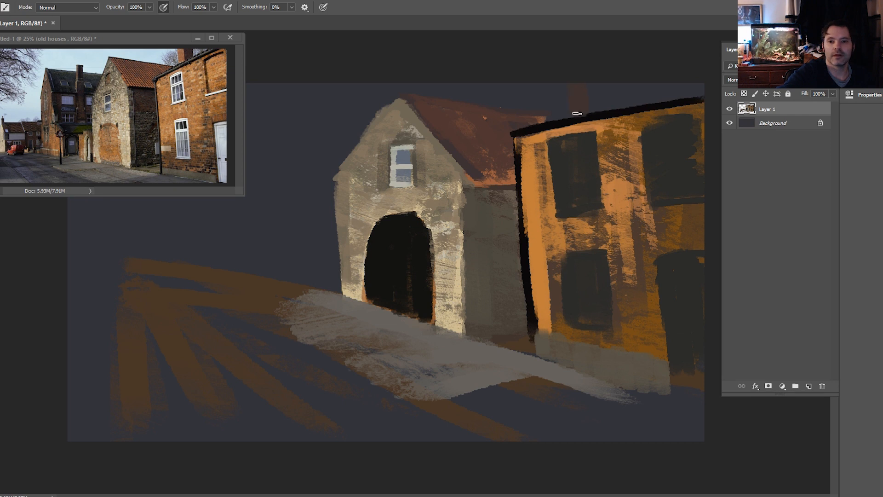
{"action": "key", "text": "i"}
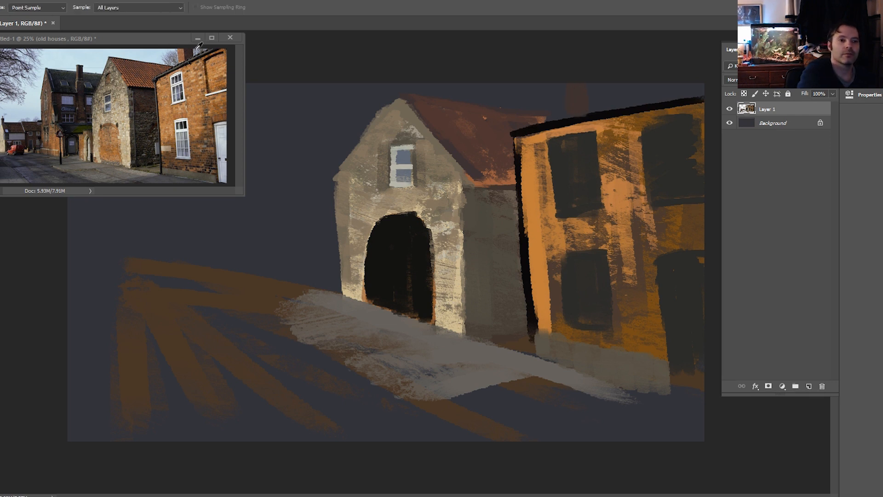
{"action": "key", "text": "b"}
{"action": "mouse_move", "coordinate": [563, 89]}
{"action": "left_mouse_down"}
{"action": "mouse_move", "coordinate": [561, 113]}
{"action": "mouse_move", "coordinate": [557, 93]}
{"action": "left_mouse_up"}
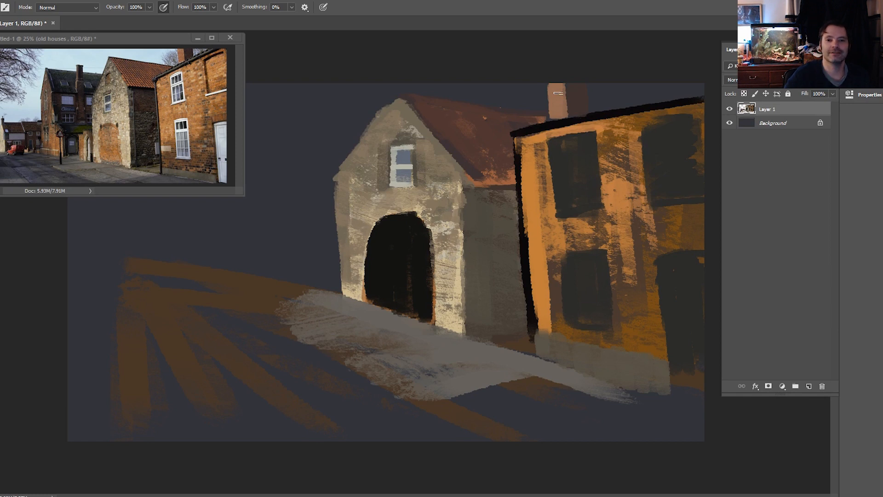
Sample a dark maroon-brown and stroke slanting tile streaks down the middle house's roof
{"action": "key", "text": "i"}
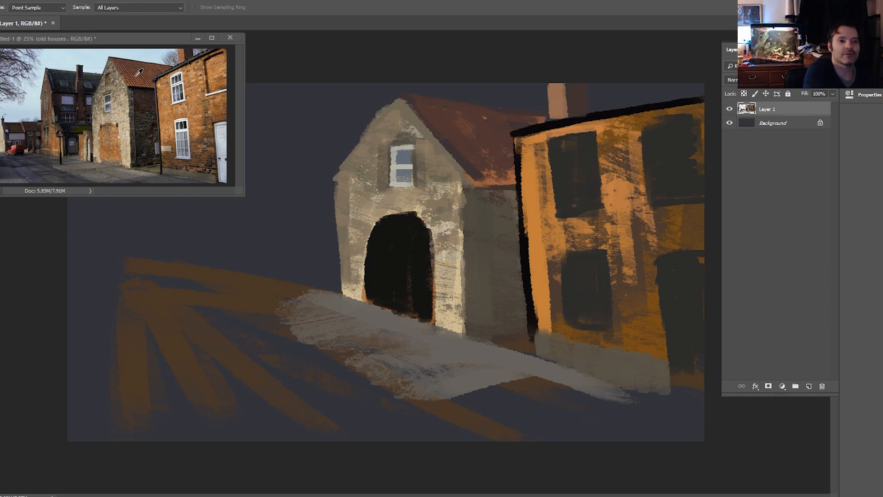
{"action": "key", "text": "b"}
{"action": "left_click_drag", "start_coordinate": [427, 106], "coordinate": [500, 174]}
{"action": "mouse_move", "coordinate": [458, 114]}
{"action": "left_mouse_down"}
{"action": "mouse_move", "coordinate": [489, 145]}
{"action": "mouse_move", "coordinate": [515, 147]}
{"action": "left_mouse_up"}
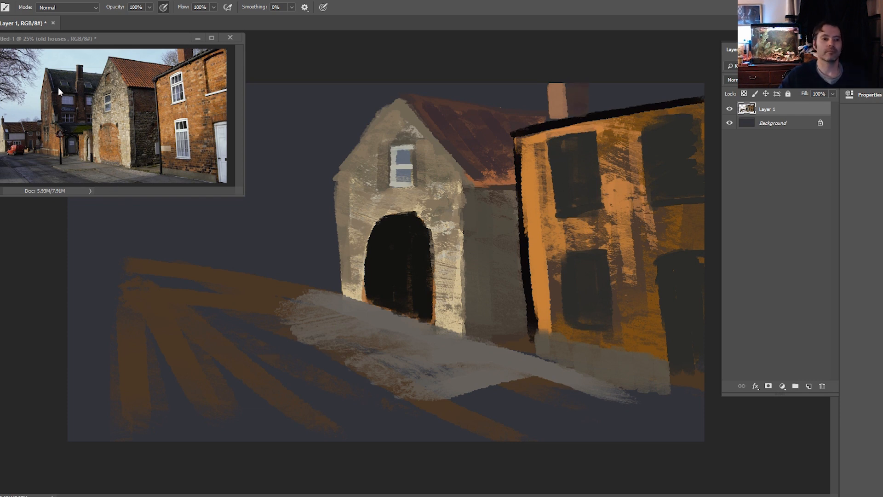
Sample a dark brown and block in the far house's wall behind the middle house's gable, with a flat roofline
{"action": "key", "text": "i"}
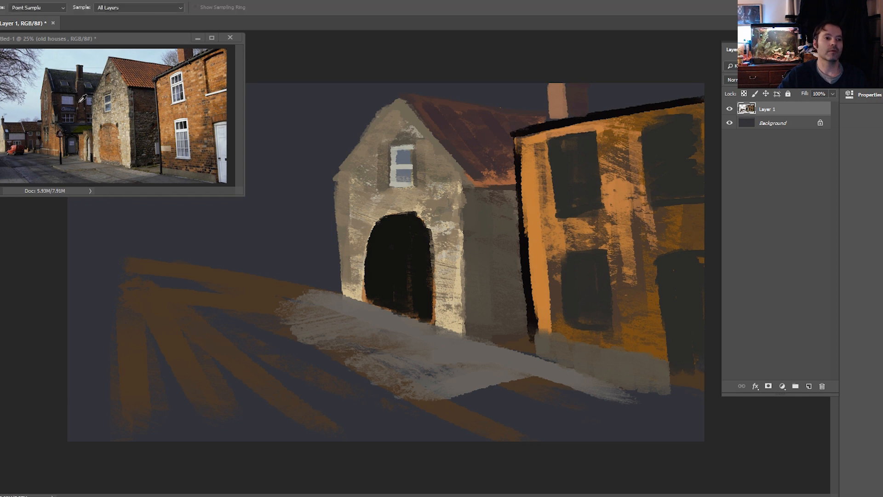
{"action": "key", "text": "b"}
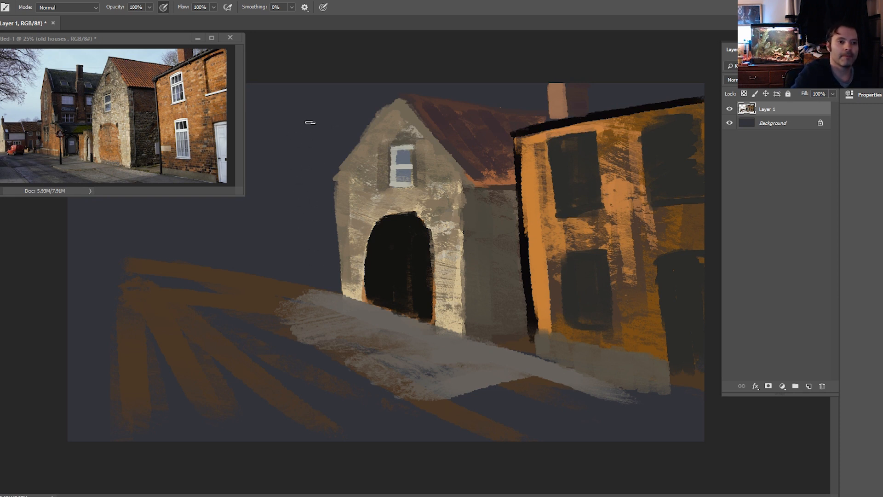
{"action": "left_click_drag", "start_coordinate": [300, 118], "coordinate": [310, 120]}
{"action": "left_click_drag", "start_coordinate": [364, 119], "coordinate": [326, 166]}
{"action": "left_click_drag", "start_coordinate": [365, 122], "coordinate": [326, 171]}
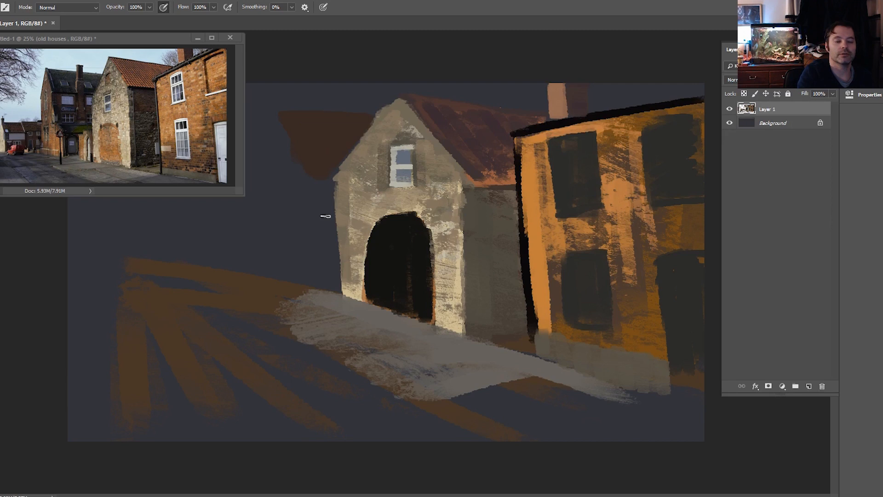
{"action": "left_click_drag", "start_coordinate": [310, 221], "coordinate": [299, 222]}
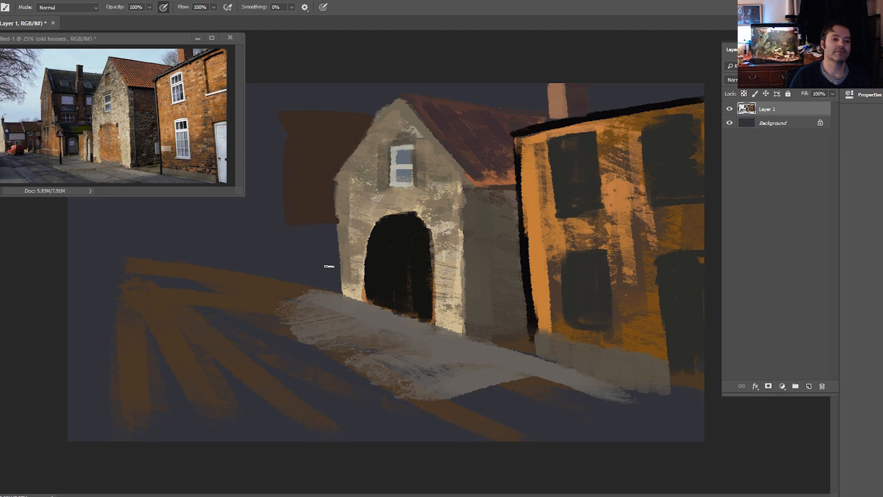
Sample an orange brick color from the photo and paint a small narrow archway below the far house's wall
{"action": "key", "text": "i"}
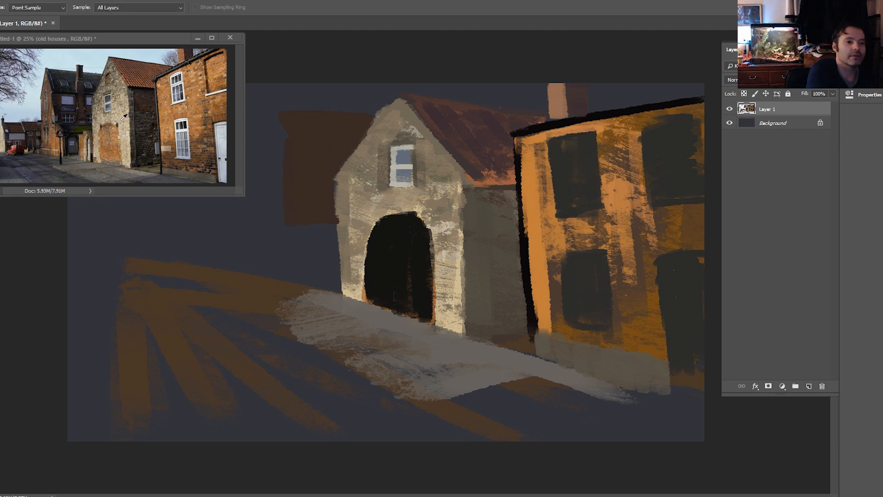
{"action": "left_click", "coordinate": [86, 145]}
{"action": "key", "text": "b"}
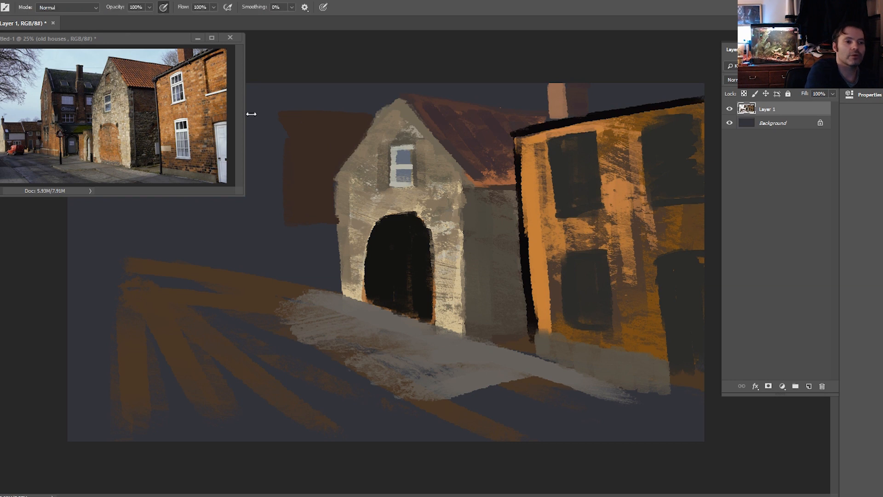
{"action": "mouse_move", "coordinate": [317, 272]}
{"action": "left_mouse_down"}
{"action": "mouse_move", "coordinate": [314, 219]}
{"action": "mouse_move", "coordinate": [314, 257]}
{"action": "mouse_move", "coordinate": [321, 227]}
{"action": "mouse_move", "coordinate": [315, 243]}
{"action": "mouse_move", "coordinate": [328, 242]}
{"action": "mouse_move", "coordinate": [315, 231]}
{"action": "mouse_move", "coordinate": [326, 246]}
{"action": "mouse_move", "coordinate": [336, 241]}
{"action": "mouse_move", "coordinate": [340, 284]}
{"action": "left_mouse_up"}
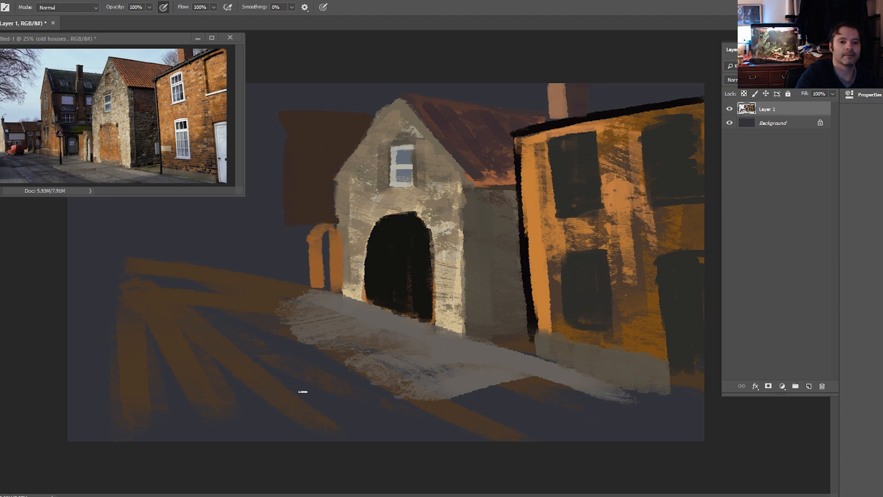
Sample a pale stone color and paint a light inner edge inside the small orange archway, keeping its narrow opening dark
{"action": "key", "text": "i"}
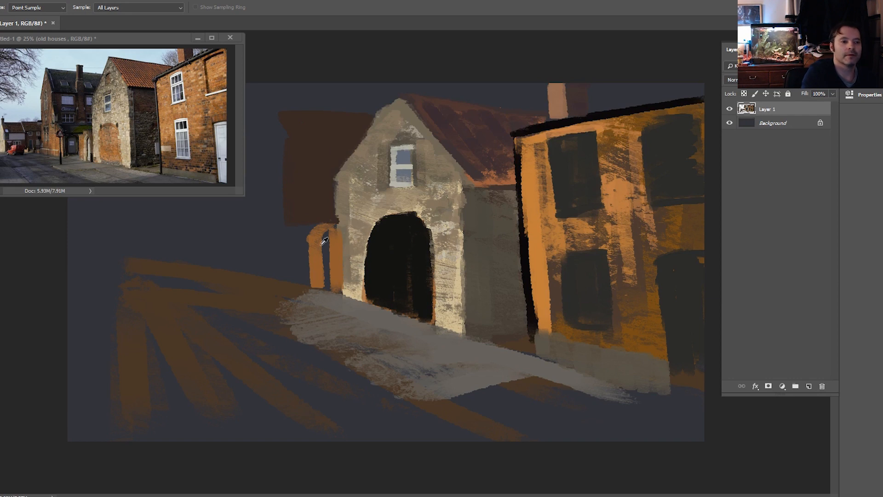
{"action": "key", "text": "b"}
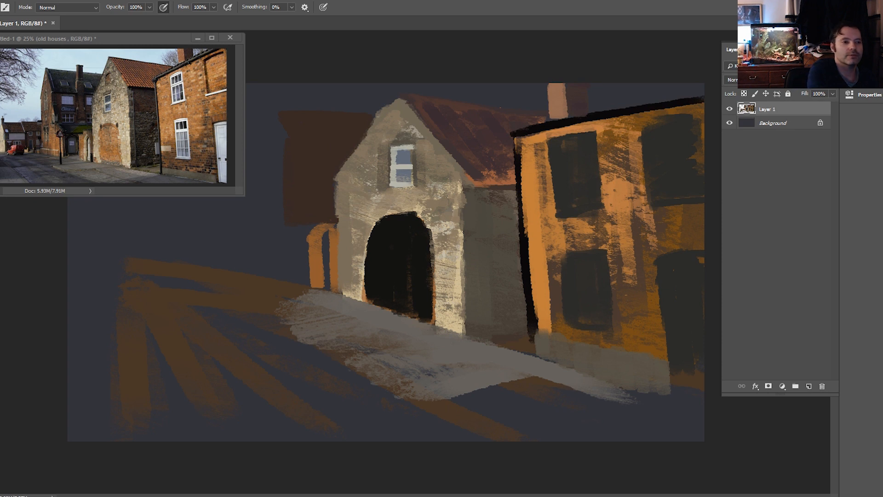
{"action": "key", "text": "i"}
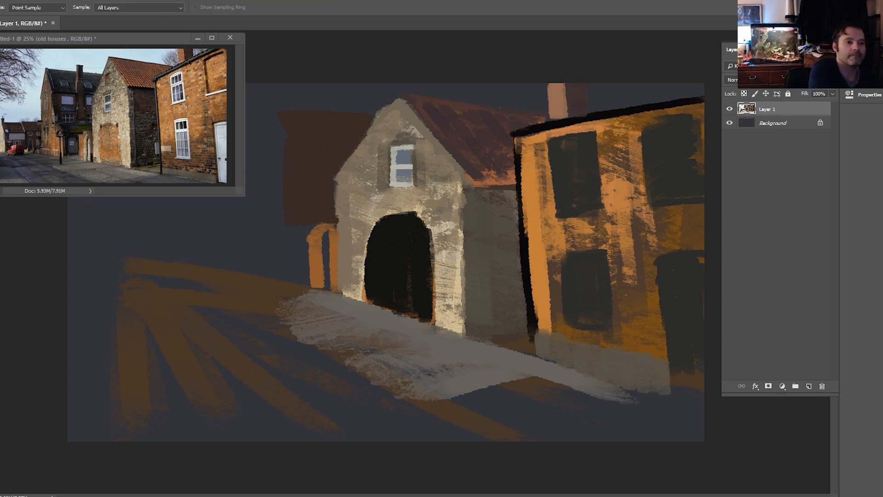
{"action": "key", "text": "b"}
{"action": "left_click_drag", "start_coordinate": [355, 235], "coordinate": [353, 236]}
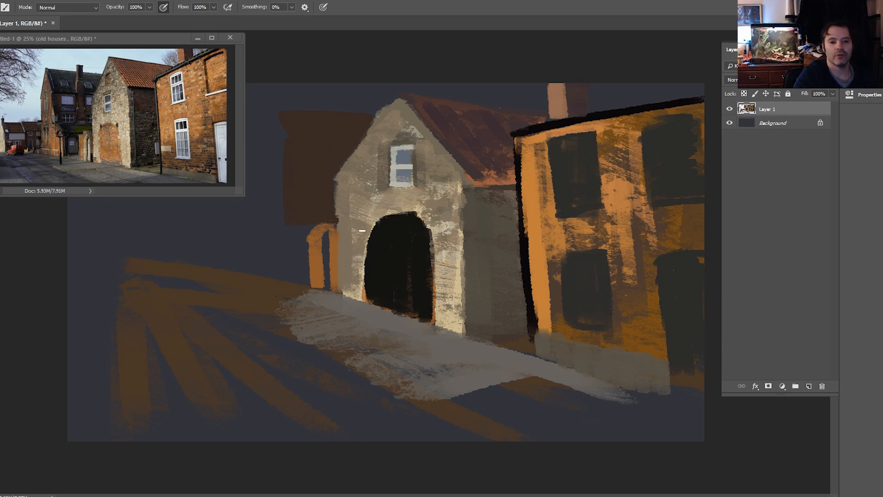
{"action": "mouse_move", "coordinate": [353, 230]}
{"action": "left_mouse_down"}
{"action": "mouse_move", "coordinate": [358, 244]}
{"action": "mouse_move", "coordinate": [319, 251]}
{"action": "mouse_move", "coordinate": [320, 277]}
{"action": "left_mouse_up"}
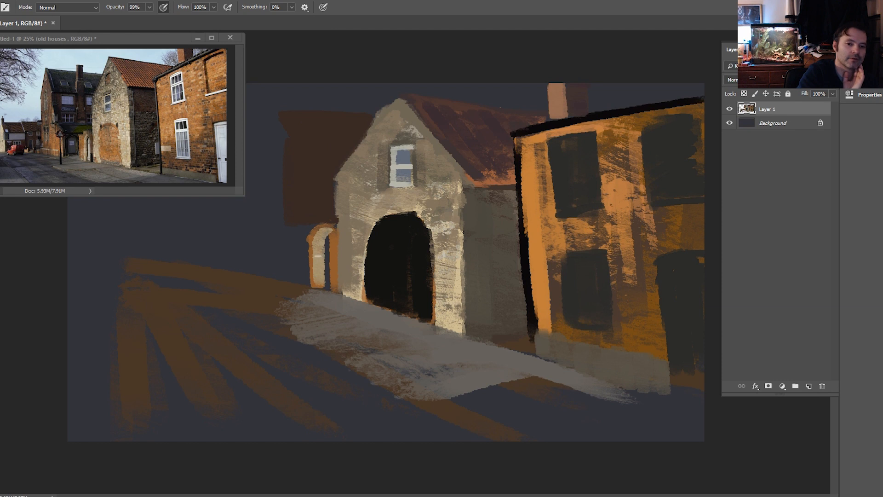
{"action": "mouse_move", "coordinate": [355, 250]}
{"action": "left_mouse_down"}
{"action": "mouse_move", "coordinate": [358, 261]}
{"action": "mouse_move", "coordinate": [350, 260]}
{"action": "mouse_move", "coordinate": [374, 273]}
{"action": "mouse_move", "coordinate": [337, 265]}
{"action": "left_mouse_up"}
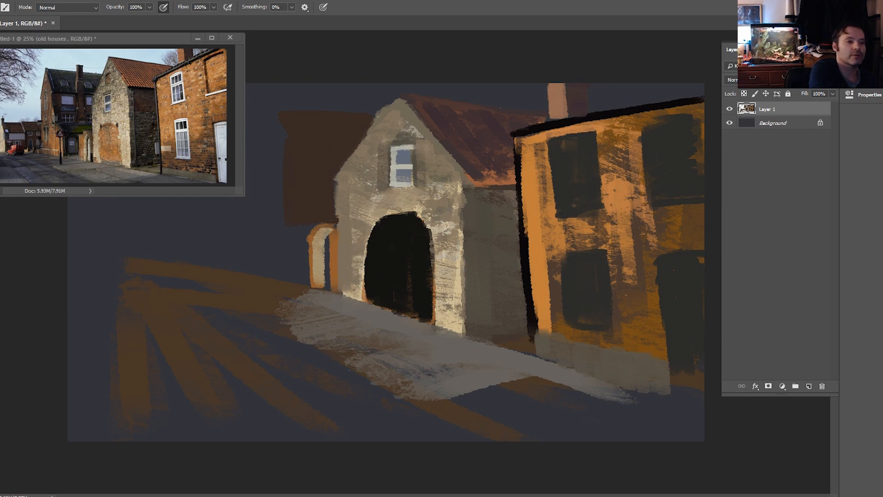
Resample the orange and widen the brick wall on the street side of the small archway
{"action": "key", "text": "i"}
{"action": "key", "text": "b"}
{"action": "mouse_move", "coordinate": [320, 223]}
{"action": "left_mouse_down"}
{"action": "mouse_move", "coordinate": [308, 272]}
{"action": "mouse_move", "coordinate": [315, 230]}
{"action": "mouse_move", "coordinate": [310, 247]}
{"action": "left_mouse_up"}
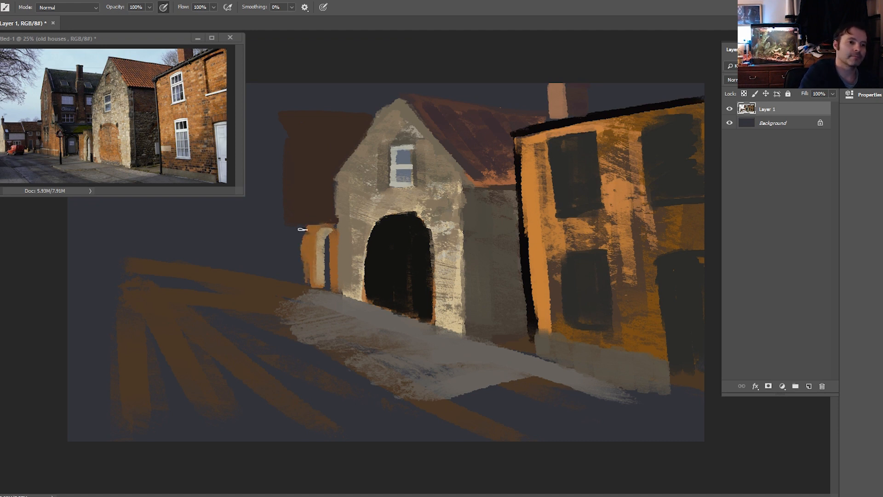
{"action": "left_click_drag", "start_coordinate": [312, 234], "coordinate": [303, 281]}
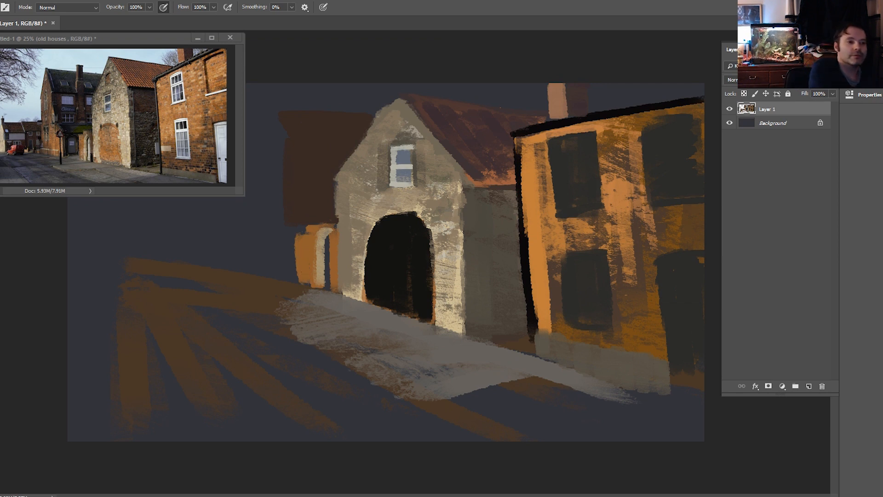
Sample a pale grey and paint the frame, sill and glazing bars of the orange house's first upper window
{"action": "key", "text": "i"}
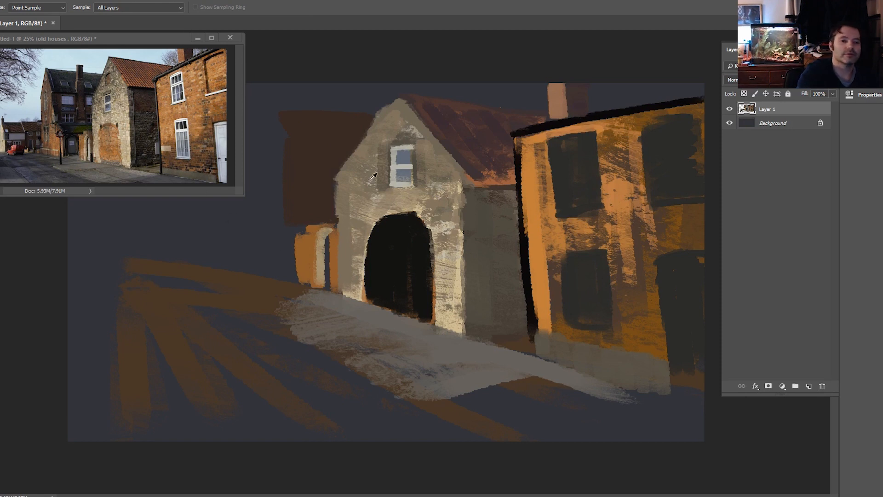
{"action": "key", "text": "b"}
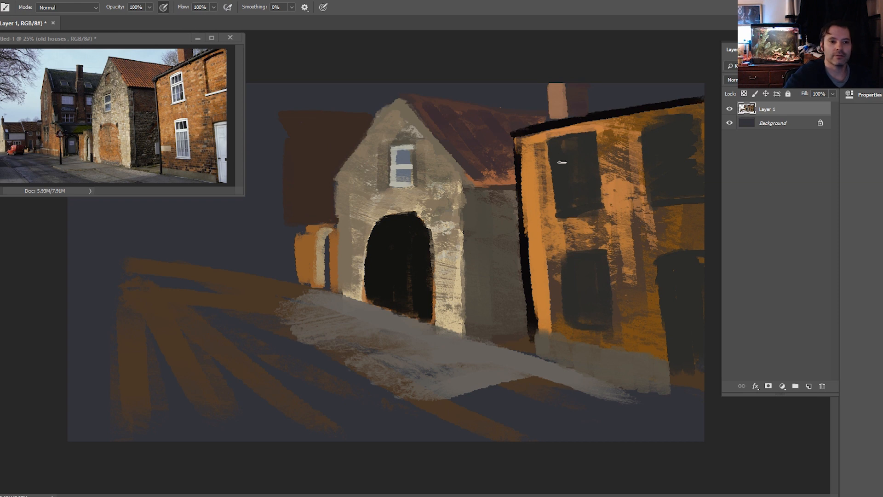
{"action": "mouse_move", "coordinate": [563, 159]}
{"action": "left_mouse_down"}
{"action": "mouse_move", "coordinate": [551, 186]}
{"action": "mouse_move", "coordinate": [547, 145]}
{"action": "mouse_move", "coordinate": [558, 215]}
{"action": "mouse_move", "coordinate": [600, 210]}
{"action": "left_mouse_up"}
{"action": "left_click_drag", "start_coordinate": [596, 137], "coordinate": [601, 211]}
{"action": "left_click_drag", "start_coordinate": [548, 146], "coordinate": [593, 134]}
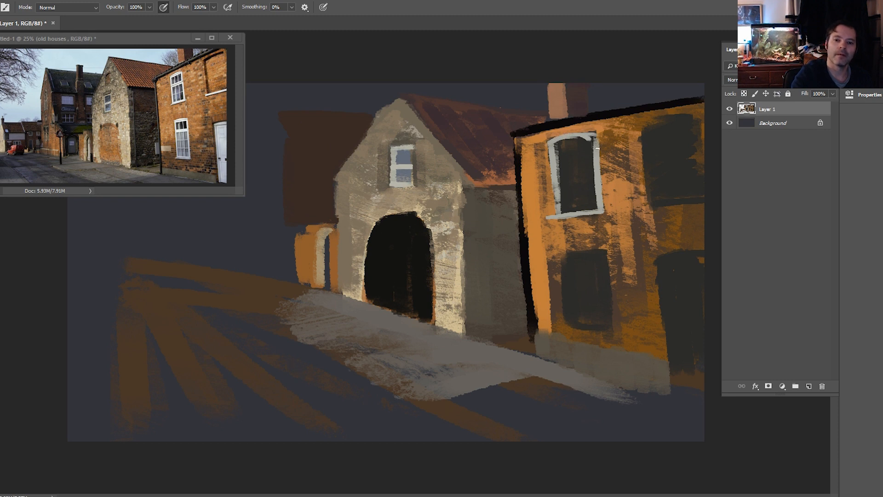
{"action": "left_click_drag", "start_coordinate": [555, 159], "coordinate": [600, 154]}
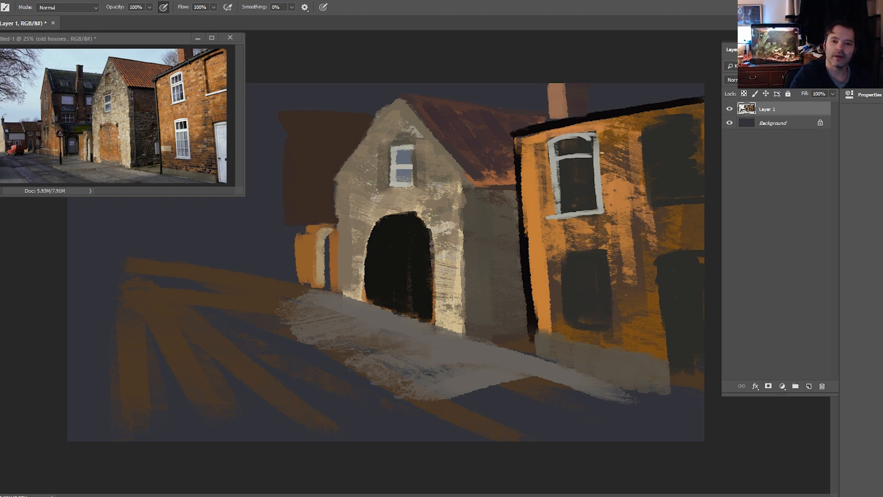
{"action": "left_click_drag", "start_coordinate": [558, 187], "coordinate": [596, 185]}
{"action": "mouse_move", "coordinate": [567, 142]}
{"action": "left_mouse_down"}
{"action": "mouse_move", "coordinate": [573, 225]}
{"action": "mouse_move", "coordinate": [569, 188]}
{"action": "mouse_move", "coordinate": [582, 161]}
{"action": "mouse_move", "coordinate": [584, 211]}
{"action": "left_mouse_up"}
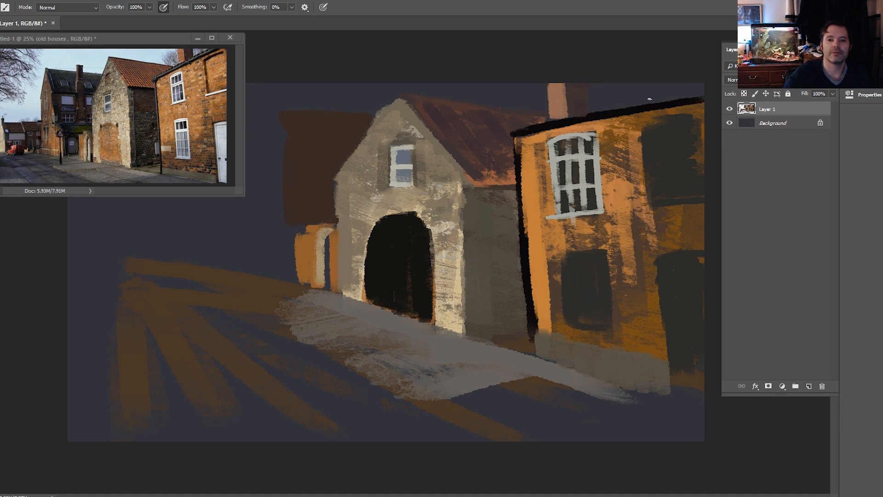
Sample the pale blue from the photo's sky and paint the sky above the orange, middle and far houses' roofs
{"action": "key", "text": "i"}
{"action": "left_click", "coordinate": [87, 85]}
{"action": "key", "text": "b"}
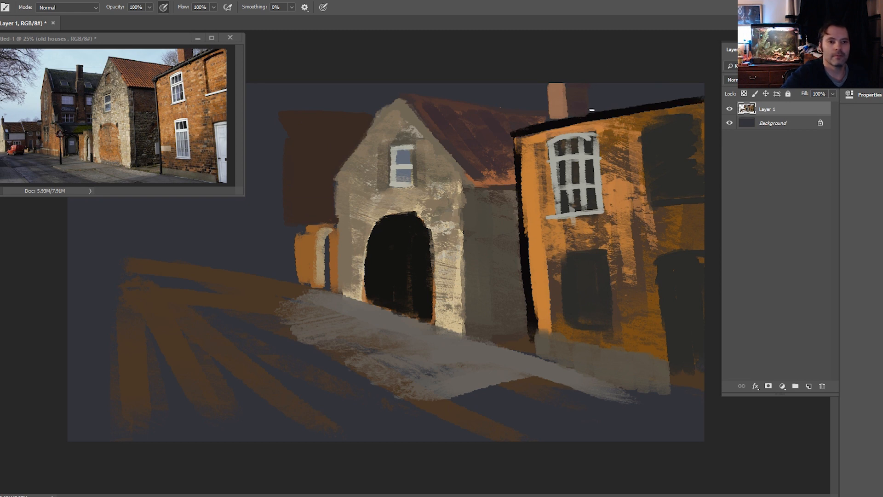
{"action": "mouse_move", "coordinate": [588, 82]}
{"action": "left_mouse_down"}
{"action": "mouse_move", "coordinate": [619, 65]}
{"action": "mouse_move", "coordinate": [598, 85]}
{"action": "mouse_move", "coordinate": [689, 84]}
{"action": "mouse_move", "coordinate": [598, 110]}
{"action": "mouse_move", "coordinate": [701, 95]}
{"action": "left_mouse_up"}
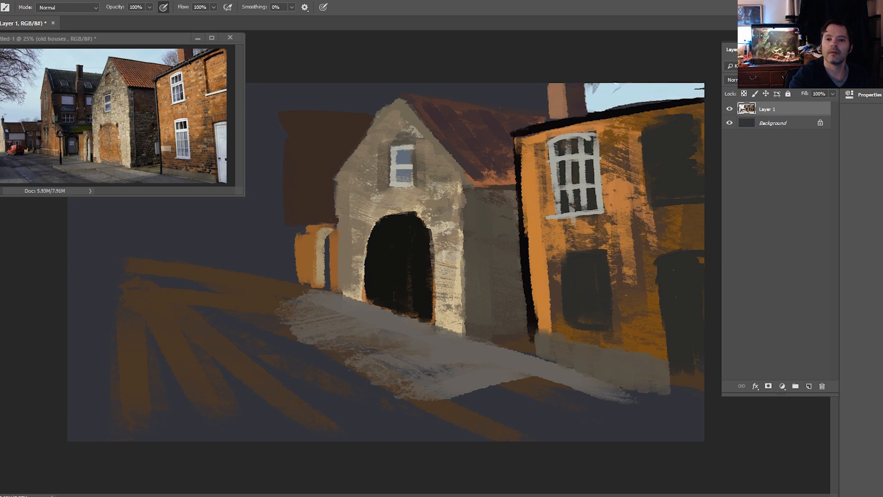
{"action": "left_click_drag", "start_coordinate": [615, 104], "coordinate": [658, 102]}
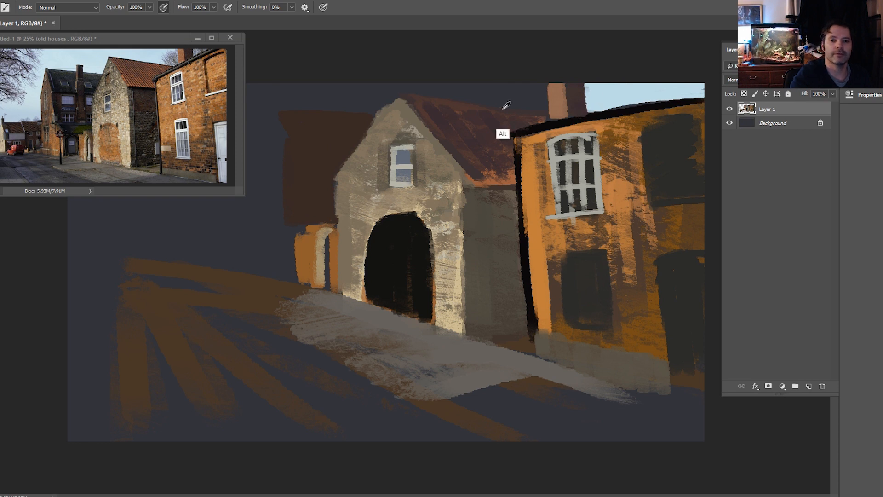
{"action": "mouse_move", "coordinate": [420, 90]}
{"action": "left_mouse_down"}
{"action": "mouse_move", "coordinate": [448, 86]}
{"action": "mouse_move", "coordinate": [412, 88]}
{"action": "mouse_move", "coordinate": [472, 88]}
{"action": "mouse_move", "coordinate": [494, 96]}
{"action": "mouse_move", "coordinate": [454, 93]}
{"action": "mouse_move", "coordinate": [528, 105]}
{"action": "mouse_move", "coordinate": [577, 94]}
{"action": "mouse_move", "coordinate": [546, 88]}
{"action": "mouse_move", "coordinate": [548, 98]}
{"action": "mouse_move", "coordinate": [518, 102]}
{"action": "mouse_move", "coordinate": [545, 105]}
{"action": "mouse_move", "coordinate": [540, 73]}
{"action": "mouse_move", "coordinate": [544, 84]}
{"action": "mouse_move", "coordinate": [532, 97]}
{"action": "mouse_move", "coordinate": [522, 83]}
{"action": "mouse_move", "coordinate": [508, 96]}
{"action": "mouse_move", "coordinate": [467, 91]}
{"action": "left_mouse_up"}
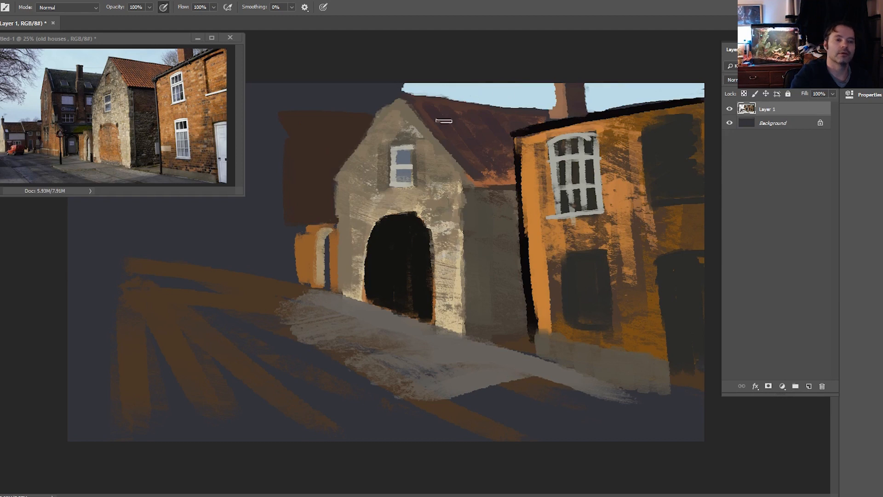
{"action": "mouse_move", "coordinate": [361, 109]}
{"action": "left_mouse_down"}
{"action": "mouse_move", "coordinate": [397, 83]}
{"action": "mouse_move", "coordinate": [326, 104]}
{"action": "mouse_move", "coordinate": [278, 109]}
{"action": "mouse_move", "coordinate": [368, 85]}
{"action": "mouse_move", "coordinate": [260, 103]}
{"action": "left_mouse_up"}
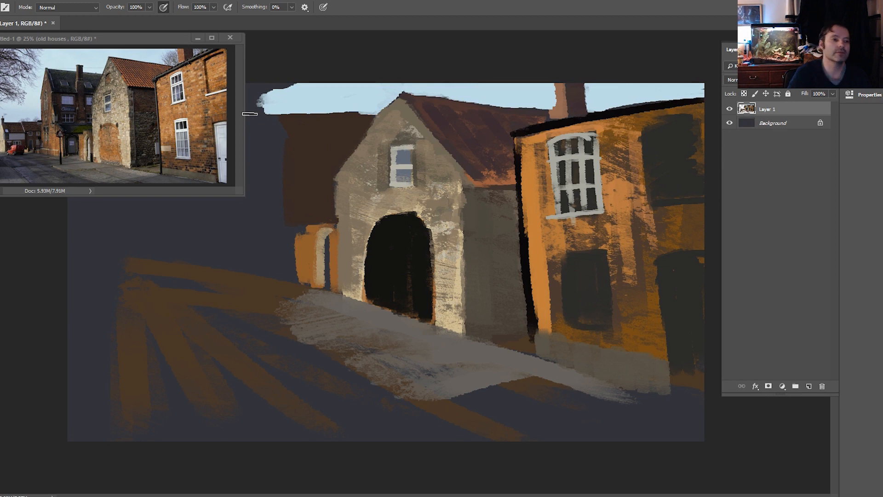
Sample a mid brown and brush dry texture over the bright orange areas of the orange house's front wall
{"action": "key", "text": "i"}
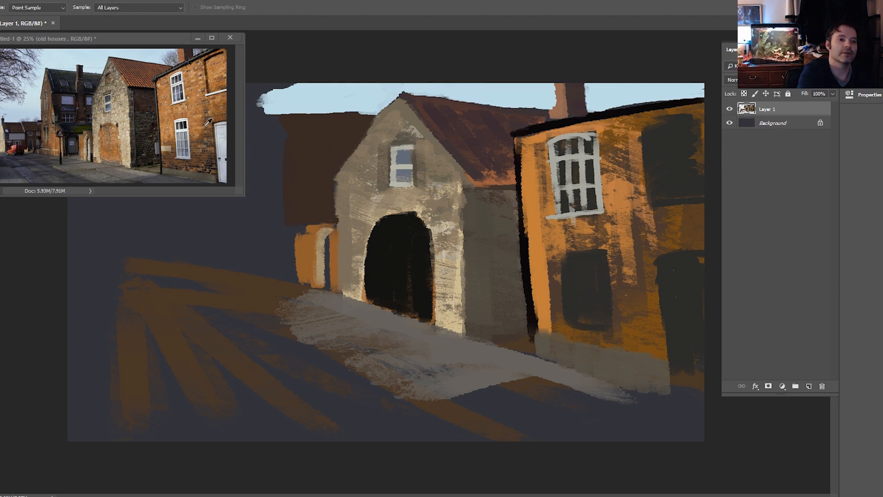
{"action": "key", "text": "b"}
{"action": "mouse_move", "coordinate": [533, 199]}
{"action": "left_mouse_down"}
{"action": "mouse_move", "coordinate": [549, 301]}
{"action": "mouse_move", "coordinate": [543, 206]}
{"action": "mouse_move", "coordinate": [558, 254]}
{"action": "mouse_move", "coordinate": [567, 226]}
{"action": "mouse_move", "coordinate": [577, 237]}
{"action": "mouse_move", "coordinate": [623, 220]}
{"action": "mouse_move", "coordinate": [618, 203]}
{"action": "mouse_move", "coordinate": [611, 240]}
{"action": "mouse_move", "coordinate": [616, 229]}
{"action": "mouse_move", "coordinate": [635, 337]}
{"action": "left_mouse_up"}
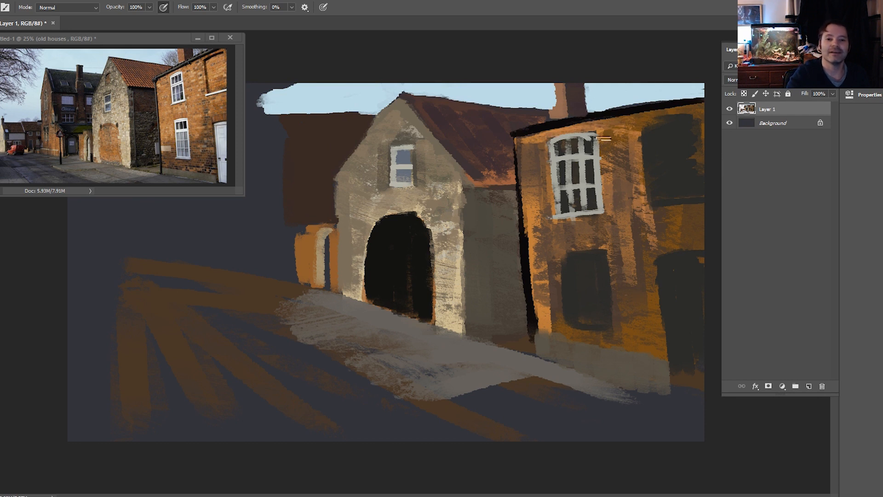
Sample a blue-grey and dab a soft patch in the sky beside the chimney
{"action": "key", "text": "i"}
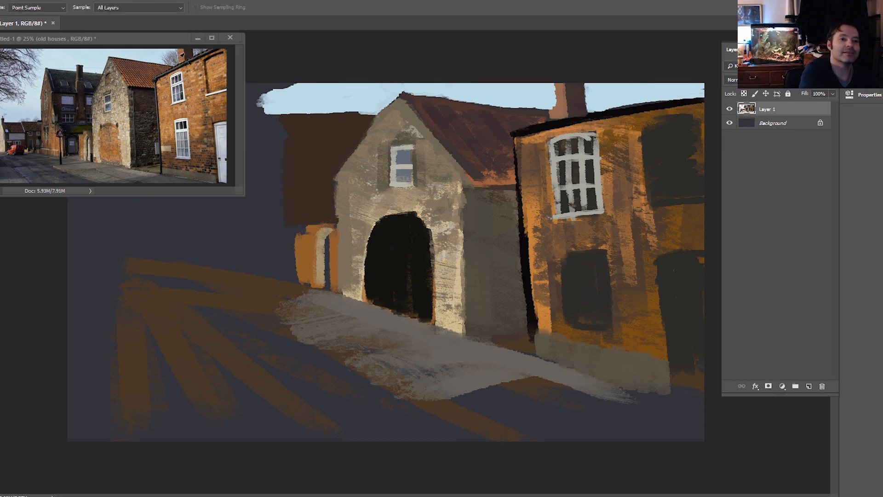
{"action": "key", "text": "b"}
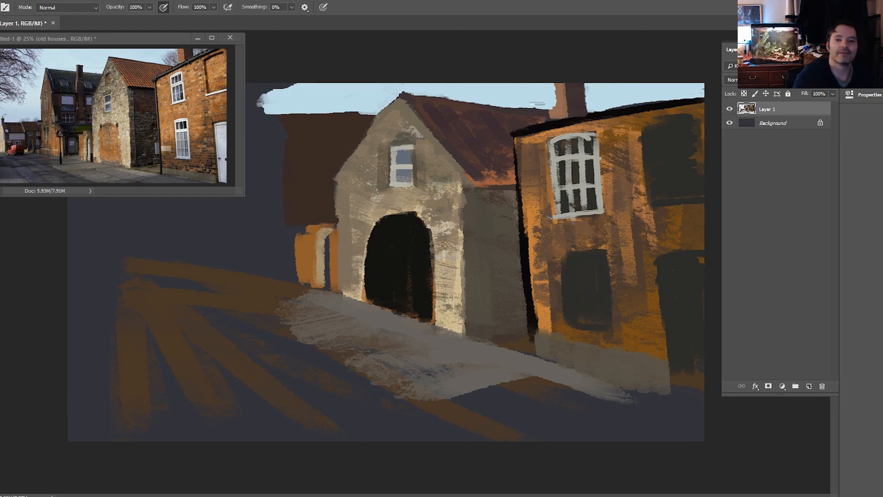
{"action": "mouse_move", "coordinate": [535, 93]}
{"action": "left_mouse_down"}
{"action": "mouse_move", "coordinate": [542, 98]}
{"action": "mouse_move", "coordinate": [531, 106]}
{"action": "mouse_move", "coordinate": [544, 85]}
{"action": "left_mouse_up"}
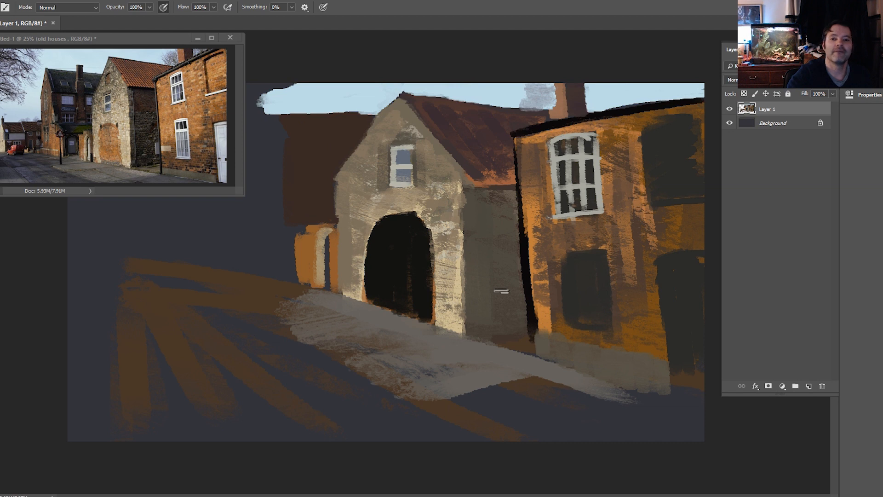
Sample a lighter reddish-brown and stroke it along the middle house's roof ridge and down its tiles
{"action": "key", "text": "i"}
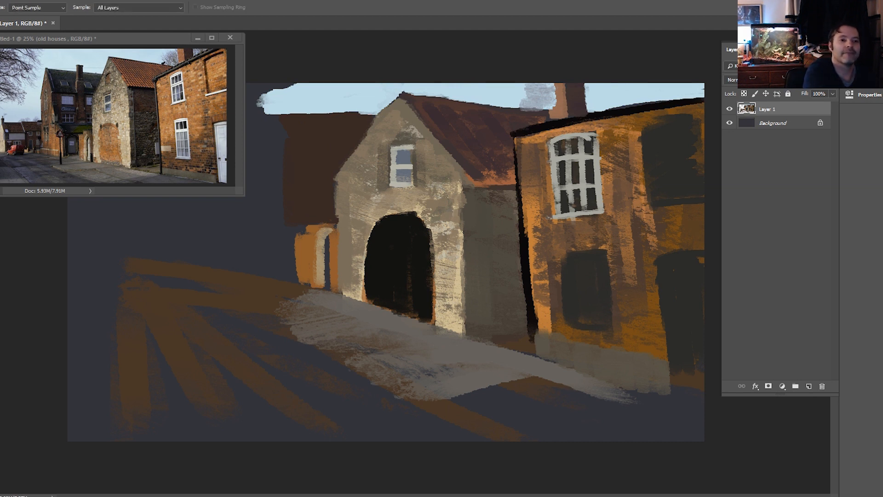
{"action": "key", "text": "b"}
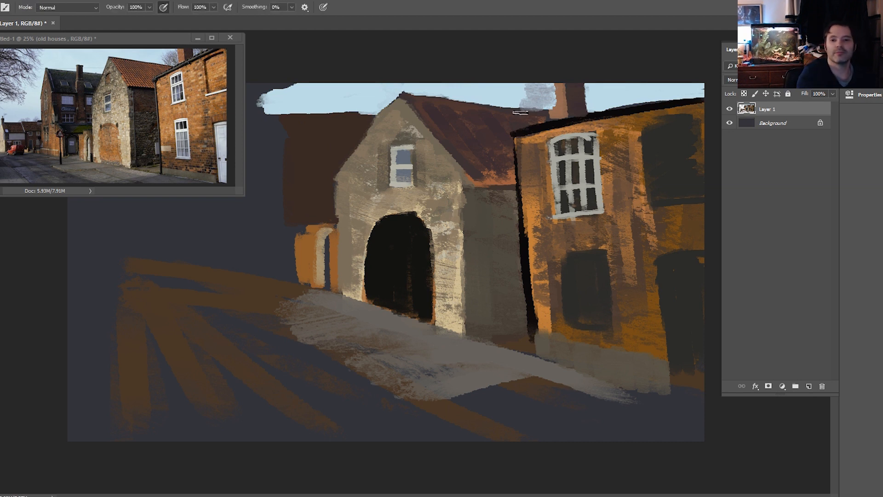
{"action": "mouse_move", "coordinate": [544, 117]}
{"action": "left_mouse_down"}
{"action": "mouse_move", "coordinate": [499, 119]}
{"action": "mouse_move", "coordinate": [495, 111]}
{"action": "mouse_move", "coordinate": [529, 116]}
{"action": "mouse_move", "coordinate": [464, 107]}
{"action": "left_mouse_up"}
{"action": "mouse_move", "coordinate": [515, 115]}
{"action": "left_mouse_down"}
{"action": "mouse_move", "coordinate": [451, 108]}
{"action": "mouse_move", "coordinate": [463, 104]}
{"action": "mouse_move", "coordinate": [416, 93]}
{"action": "left_mouse_up"}
{"action": "mouse_move", "coordinate": [459, 120]}
{"action": "left_mouse_down"}
{"action": "mouse_move", "coordinate": [430, 109]}
{"action": "mouse_move", "coordinate": [453, 137]}
{"action": "mouse_move", "coordinate": [520, 111]}
{"action": "mouse_move", "coordinate": [490, 149]}
{"action": "mouse_move", "coordinate": [500, 174]}
{"action": "left_mouse_up"}
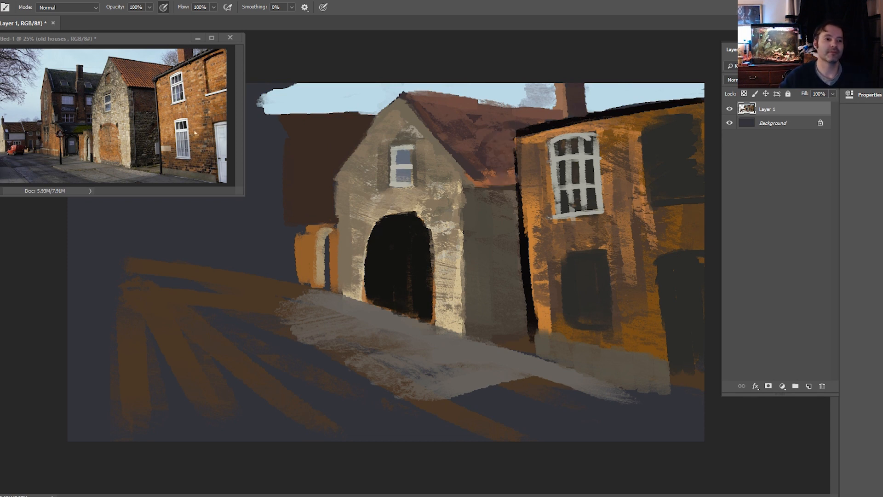
Sample a near-black and paint the far house's small chimney and dark roof, extending the roof slope toward the street side
{"action": "key", "text": "i"}
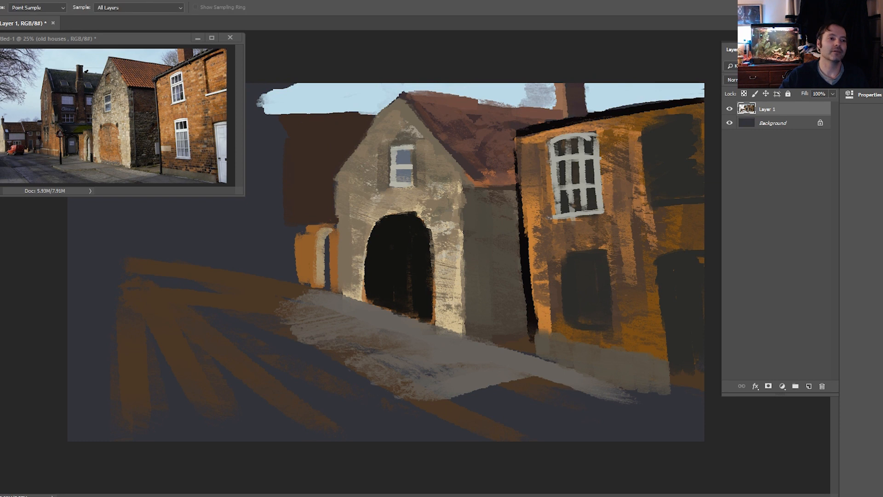
{"action": "key", "text": "b"}
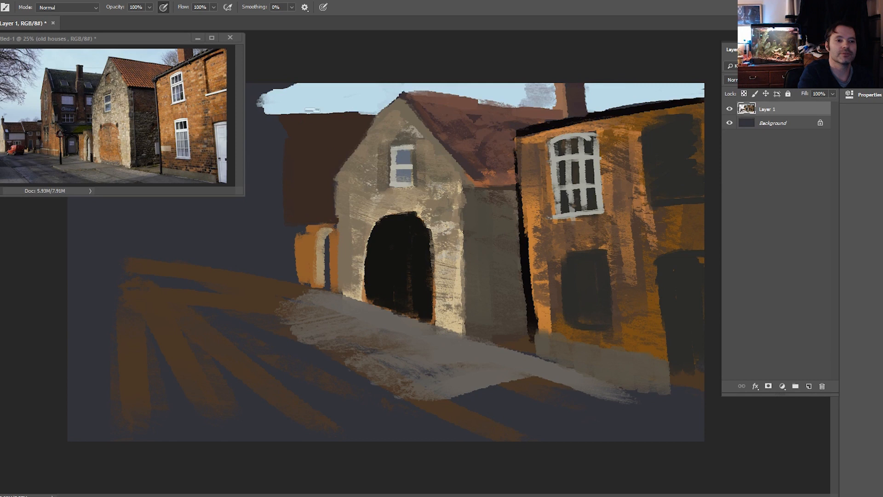
{"action": "left_click_drag", "start_coordinate": [334, 113], "coordinate": [330, 119]}
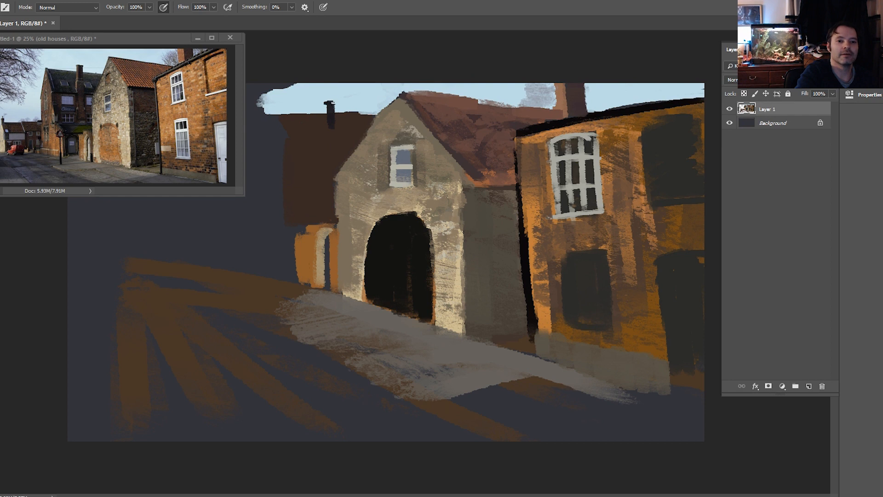
{"action": "left_click_drag", "start_coordinate": [330, 137], "coordinate": [334, 139]}
{"action": "mouse_move", "coordinate": [329, 119]}
{"action": "left_mouse_down"}
{"action": "mouse_move", "coordinate": [328, 153]}
{"action": "mouse_move", "coordinate": [313, 122]}
{"action": "mouse_move", "coordinate": [315, 148]}
{"action": "mouse_move", "coordinate": [287, 122]}
{"action": "mouse_move", "coordinate": [321, 117]}
{"action": "mouse_move", "coordinate": [353, 136]}
{"action": "mouse_move", "coordinate": [337, 123]}
{"action": "left_mouse_up"}
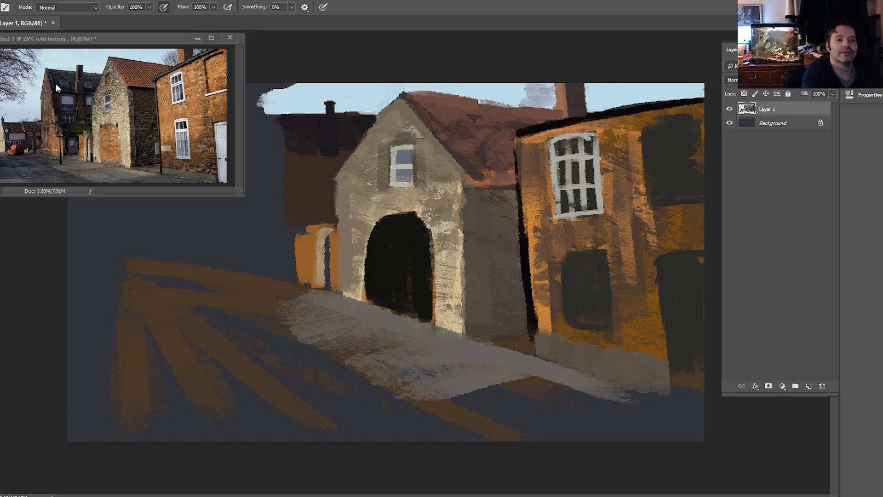
{"action": "mouse_move", "coordinate": [306, 114]}
{"action": "left_mouse_down"}
{"action": "mouse_move", "coordinate": [368, 115]}
{"action": "mouse_move", "coordinate": [275, 112]}
{"action": "mouse_move", "coordinate": [280, 147]}
{"action": "left_mouse_up"}
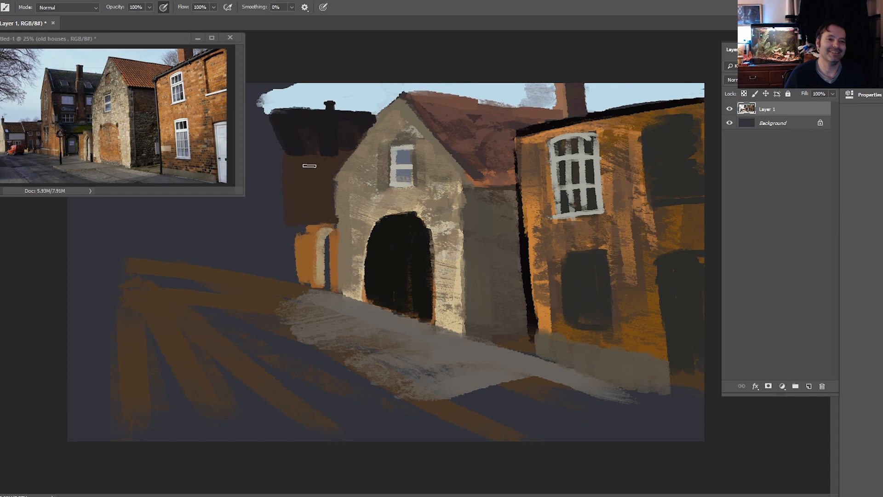
Darken the far house's brown wall with near-black strokes from the eaves down to the ground beside the small orange doorway
{"action": "mouse_move", "coordinate": [304, 161]}
{"action": "left_mouse_down"}
{"action": "mouse_move", "coordinate": [297, 186]}
{"action": "mouse_move", "coordinate": [296, 153]}
{"action": "mouse_move", "coordinate": [294, 178]}
{"action": "mouse_move", "coordinate": [307, 187]}
{"action": "mouse_move", "coordinate": [320, 179]}
{"action": "mouse_move", "coordinate": [324, 221]}
{"action": "left_mouse_up"}
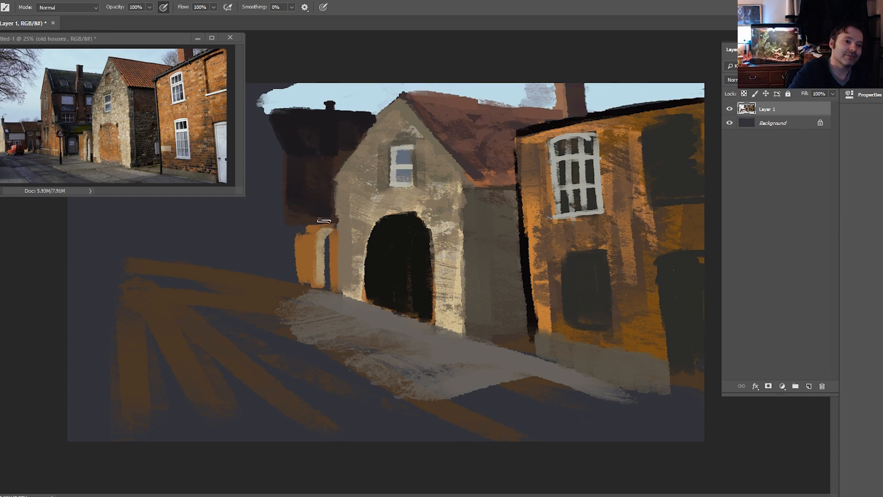
{"action": "left_click_drag", "start_coordinate": [338, 150], "coordinate": [324, 169]}
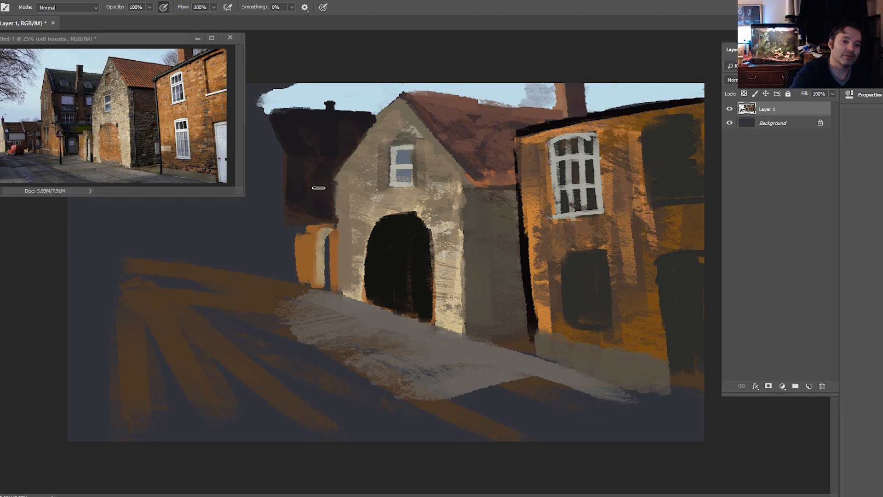
{"action": "mouse_move", "coordinate": [301, 224]}
{"action": "left_mouse_down"}
{"action": "mouse_move", "coordinate": [297, 236]}
{"action": "mouse_move", "coordinate": [303, 207]}
{"action": "mouse_move", "coordinate": [297, 244]}
{"action": "left_mouse_up"}
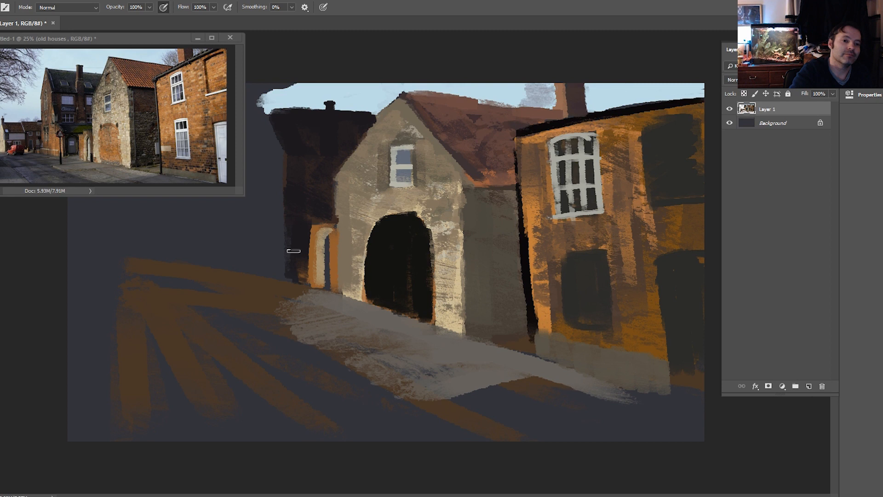
{"action": "left_click_drag", "start_coordinate": [281, 125], "coordinate": [289, 207]}
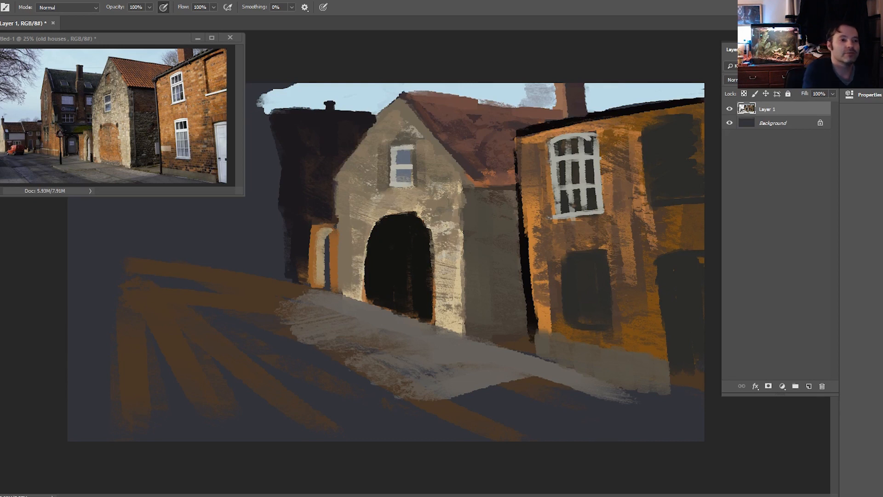
Sample a muted brown from the photo's far house, shrink the brush and stroke a thin highlight down the far house's chimney
{"action": "key", "text": "i"}
{"action": "left_click", "coordinate": [51, 112]}
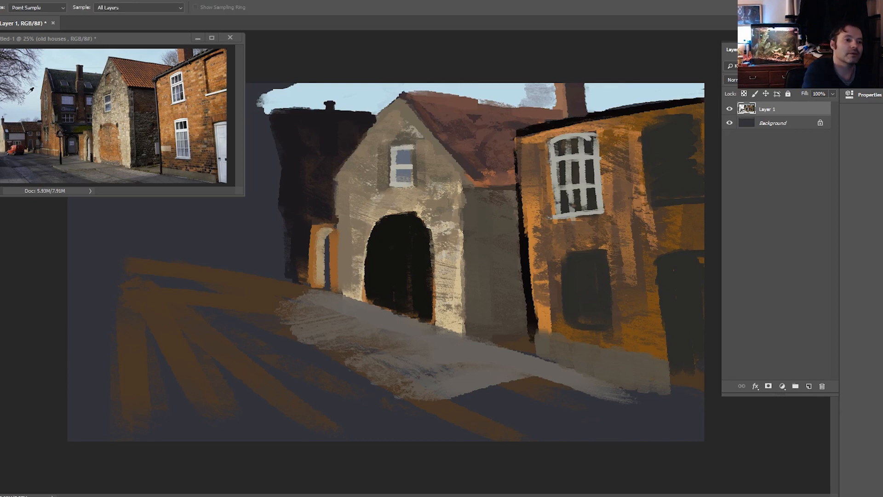
{"action": "key", "text": "b"}
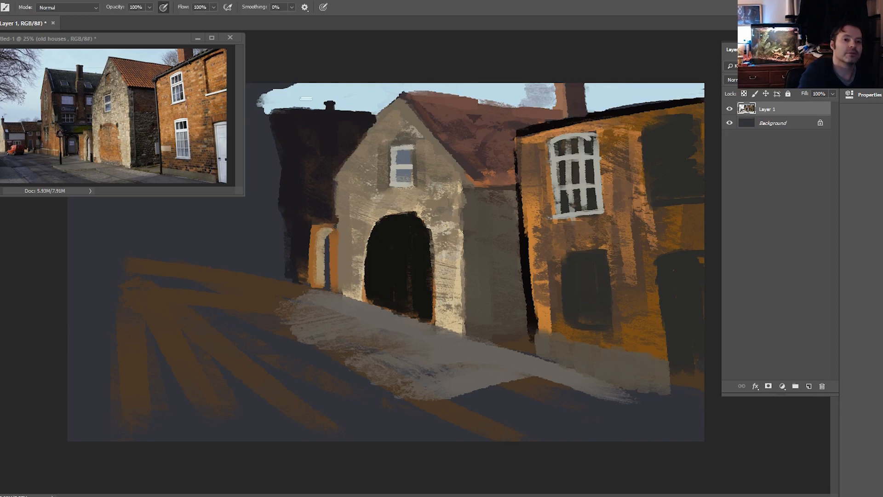
{"action": "right_click", "coordinate": [282, 148], "text": "alt"}
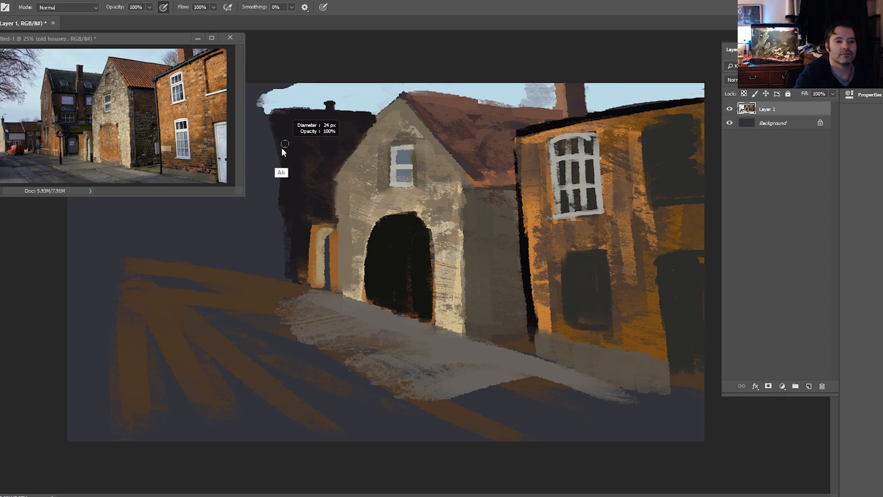
{"action": "right_click", "coordinate": [329, 109], "text": "alt"}
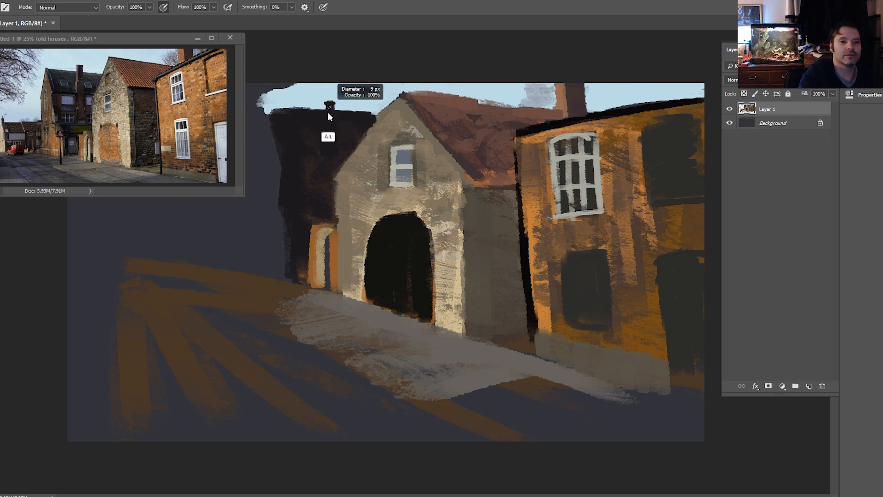
{"action": "right_click", "coordinate": [330, 110], "text": "alt"}
{"action": "right_click", "coordinate": [329, 110], "text": "alt"}
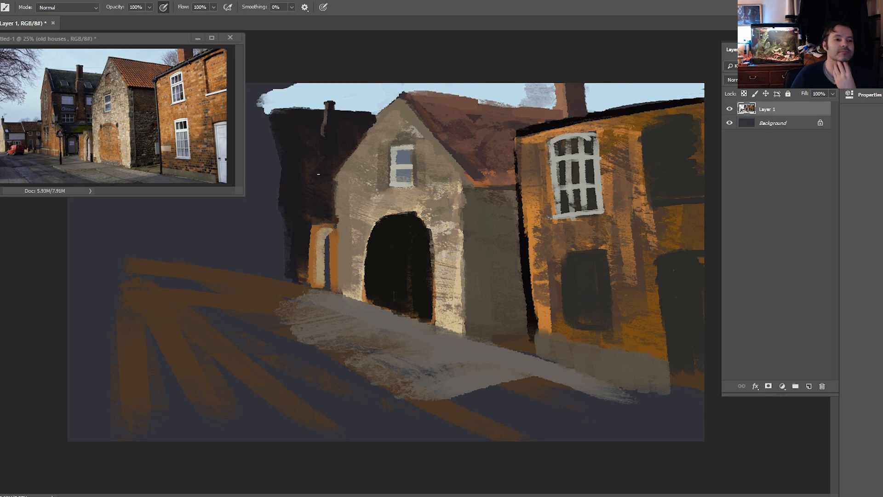
Sample a reddish-brown and fill in the far house's gable-end wall from its roof edge down to the street
{"action": "key", "text": "i"}
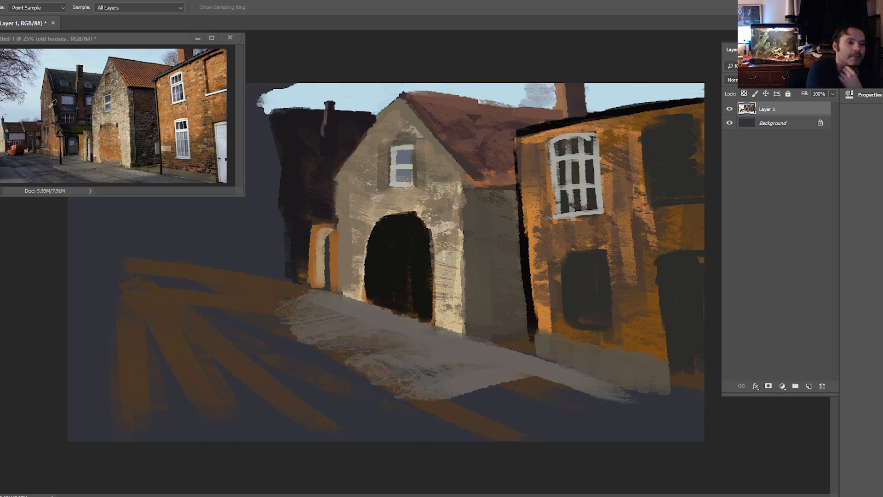
{"action": "key", "text": "b"}
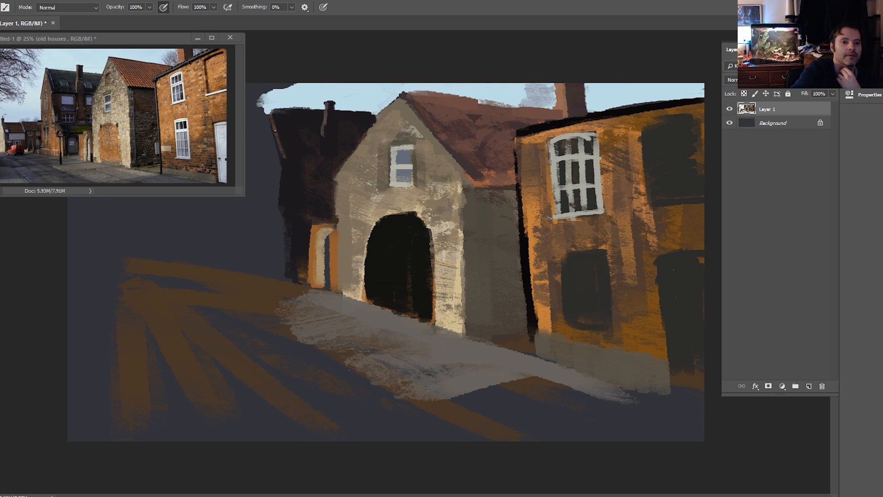
{"action": "mouse_move", "coordinate": [289, 138]}
{"action": "left_mouse_down"}
{"action": "mouse_move", "coordinate": [287, 159]}
{"action": "mouse_move", "coordinate": [268, 116]}
{"action": "mouse_move", "coordinate": [289, 157]}
{"action": "mouse_move", "coordinate": [282, 164]}
{"action": "mouse_move", "coordinate": [276, 138]}
{"action": "mouse_move", "coordinate": [269, 204]}
{"action": "left_mouse_up"}
{"action": "mouse_move", "coordinate": [268, 128]}
{"action": "left_mouse_down"}
{"action": "mouse_move", "coordinate": [251, 140]}
{"action": "mouse_move", "coordinate": [266, 124]}
{"action": "mouse_move", "coordinate": [255, 139]}
{"action": "mouse_move", "coordinate": [258, 197]}
{"action": "mouse_move", "coordinate": [259, 127]}
{"action": "mouse_move", "coordinate": [264, 154]}
{"action": "mouse_move", "coordinate": [267, 128]}
{"action": "mouse_move", "coordinate": [249, 142]}
{"action": "mouse_move", "coordinate": [250, 160]}
{"action": "mouse_move", "coordinate": [259, 133]}
{"action": "mouse_move", "coordinate": [267, 181]}
{"action": "left_mouse_up"}
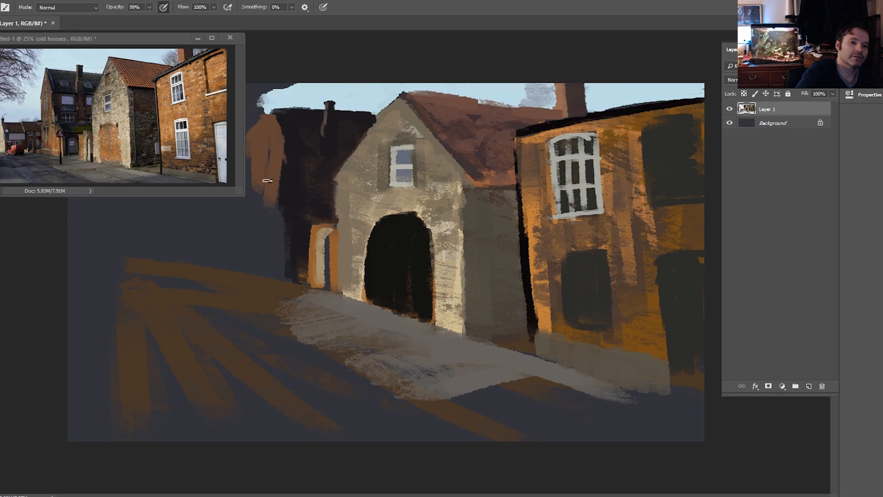
{"action": "left_click_drag", "start_coordinate": [272, 138], "coordinate": [274, 156]}
{"action": "left_click_drag", "start_coordinate": [273, 189], "coordinate": [274, 253]}
{"action": "left_click_drag", "start_coordinate": [279, 214], "coordinate": [281, 271]}
{"action": "left_click_drag", "start_coordinate": [289, 231], "coordinate": [282, 277]}
{"action": "mouse_move", "coordinate": [261, 244]}
{"action": "left_mouse_down"}
{"action": "mouse_move", "coordinate": [258, 184]}
{"action": "mouse_move", "coordinate": [255, 266]}
{"action": "mouse_move", "coordinate": [263, 148]}
{"action": "mouse_move", "coordinate": [256, 206]}
{"action": "mouse_move", "coordinate": [251, 179]}
{"action": "mouse_move", "coordinate": [258, 150]}
{"action": "mouse_move", "coordinate": [252, 272]}
{"action": "mouse_move", "coordinate": [271, 235]}
{"action": "left_mouse_up"}
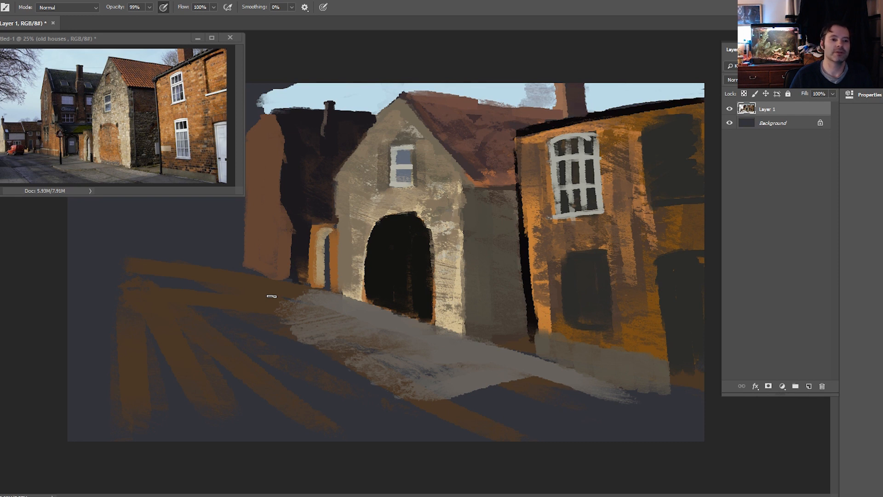
Sample a grey-brown and blend the pavement along the base of the middle house's side wall toward the orange house
{"action": "key", "text": "i"}
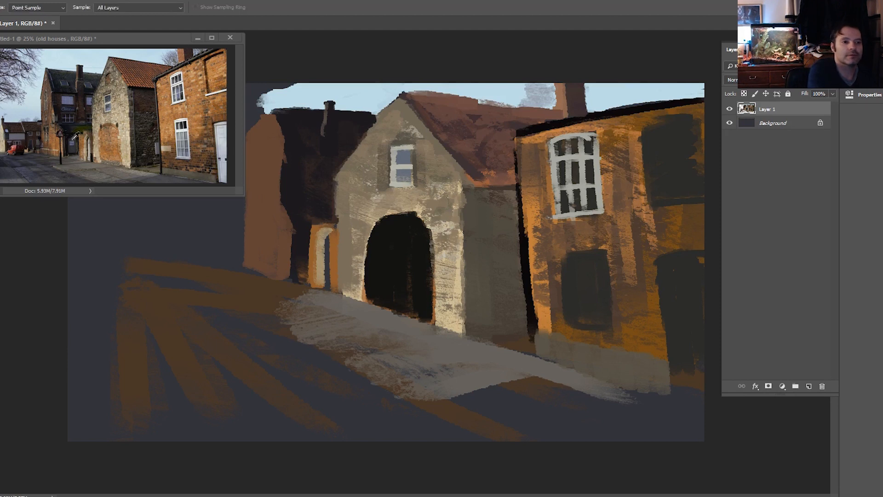
{"action": "key", "text": "b"}
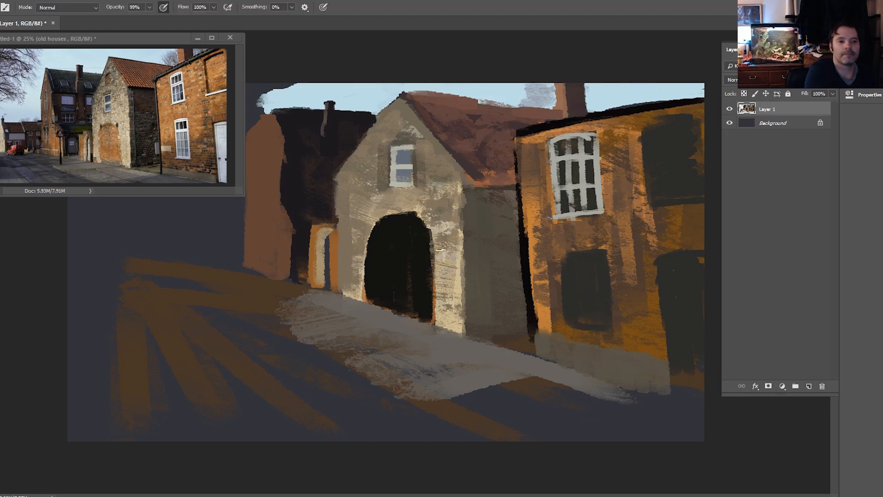
{"action": "mouse_move", "coordinate": [477, 336]}
{"action": "left_mouse_down"}
{"action": "mouse_move", "coordinate": [518, 333]}
{"action": "mouse_move", "coordinate": [507, 350]}
{"action": "mouse_move", "coordinate": [528, 355]}
{"action": "mouse_move", "coordinate": [482, 351]}
{"action": "mouse_move", "coordinate": [504, 337]}
{"action": "mouse_move", "coordinate": [475, 344]}
{"action": "mouse_move", "coordinate": [507, 345]}
{"action": "mouse_move", "coordinate": [483, 360]}
{"action": "mouse_move", "coordinate": [550, 370]}
{"action": "left_mouse_up"}
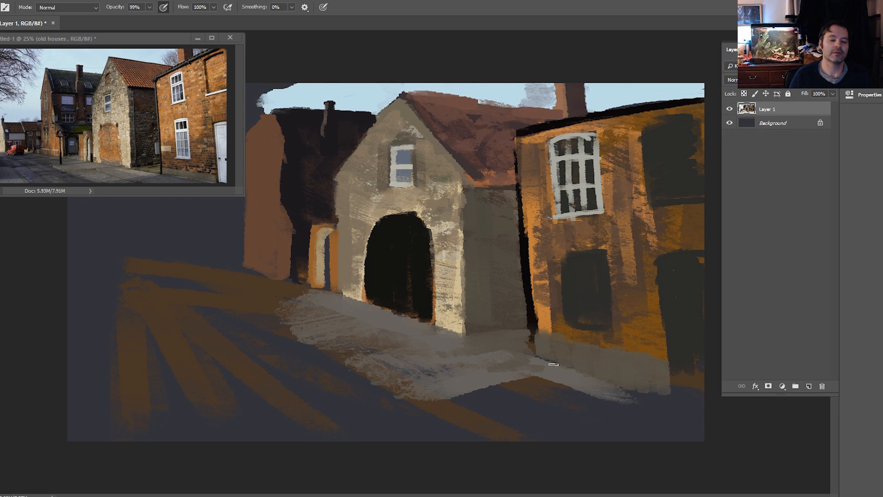
Sample a dark reddish-brown and paint the orange house's sloping roof above its black eaves line
{"action": "key", "text": "i"}
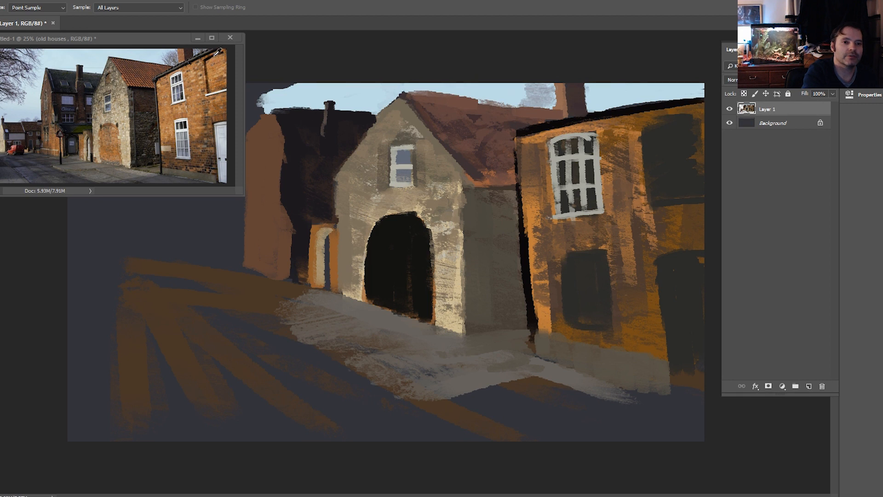
{"action": "key", "text": "b"}
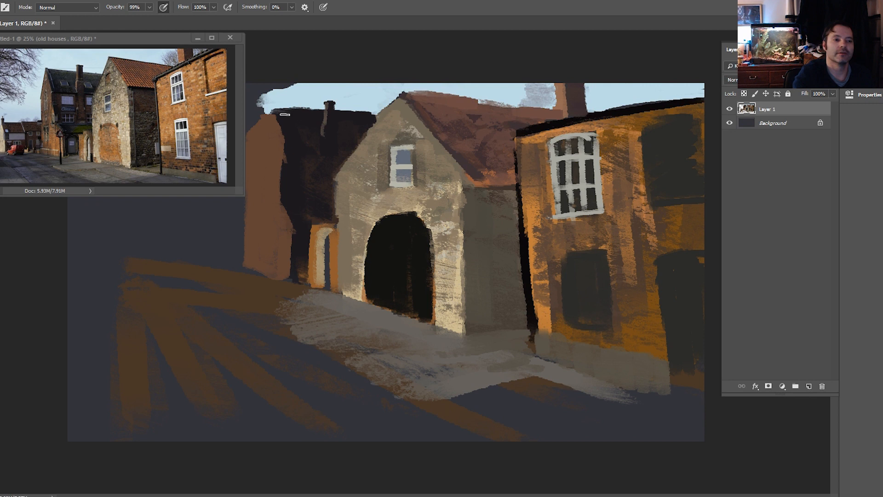
{"action": "key", "text": "i"}
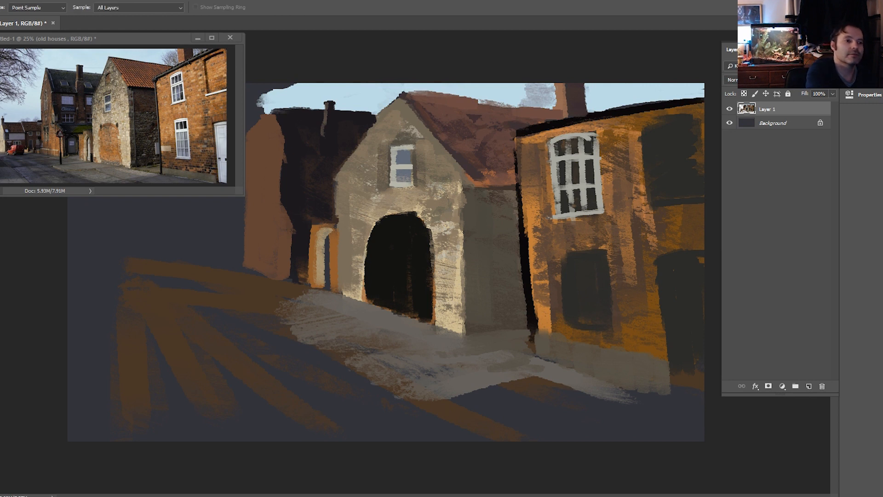
{"action": "key", "text": "b"}
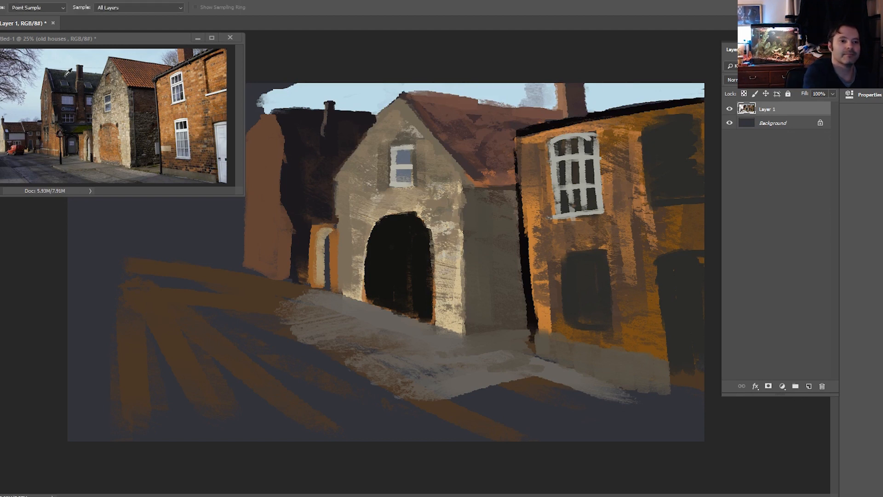
{"action": "left_click_drag", "start_coordinate": [534, 122], "coordinate": [697, 91]}
{"action": "left_click_drag", "start_coordinate": [627, 98], "coordinate": [729, 86]}
{"action": "left_click_drag", "start_coordinate": [597, 105], "coordinate": [723, 90]}
{"action": "mouse_move", "coordinate": [670, 97]}
{"action": "left_mouse_down"}
{"action": "mouse_move", "coordinate": [707, 96]}
{"action": "mouse_move", "coordinate": [604, 101]}
{"action": "mouse_move", "coordinate": [617, 102]}
{"action": "left_mouse_up"}
{"action": "left_click_drag", "start_coordinate": [696, 84], "coordinate": [663, 93]}
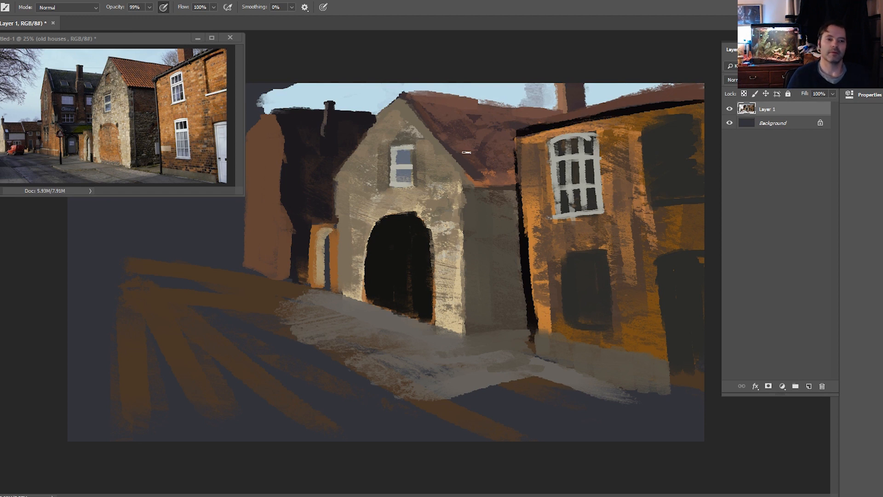
Sample the off-white of the upper window and outline the frame of the orange house's lower window
{"action": "key", "text": "i"}
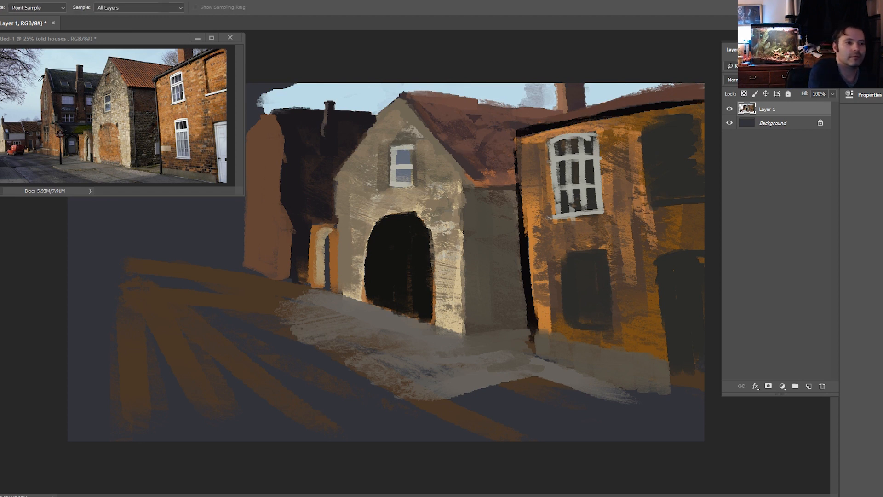
{"action": "left_click", "coordinate": [547, 160]}
{"action": "key", "text": "b"}
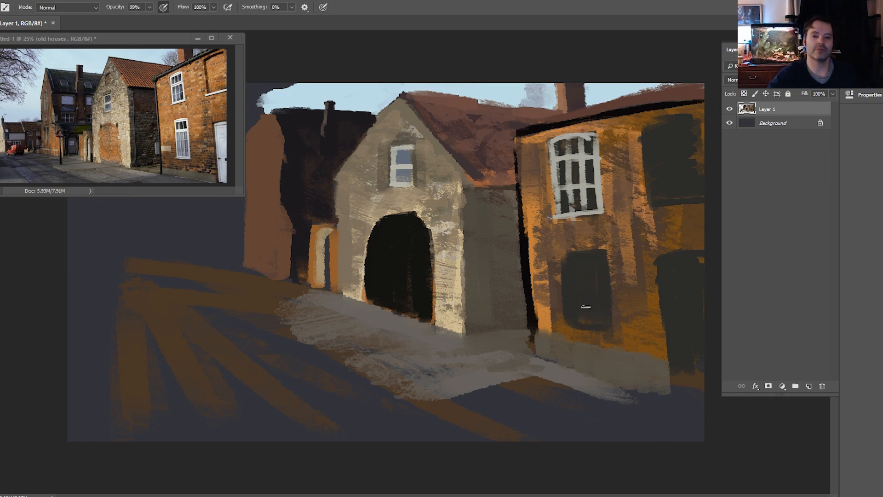
{"action": "mouse_move", "coordinate": [584, 268]}
{"action": "left_mouse_down"}
{"action": "mouse_move", "coordinate": [562, 276]}
{"action": "mouse_move", "coordinate": [565, 319]}
{"action": "left_mouse_up"}
{"action": "left_click_drag", "start_coordinate": [604, 248], "coordinate": [610, 335]}
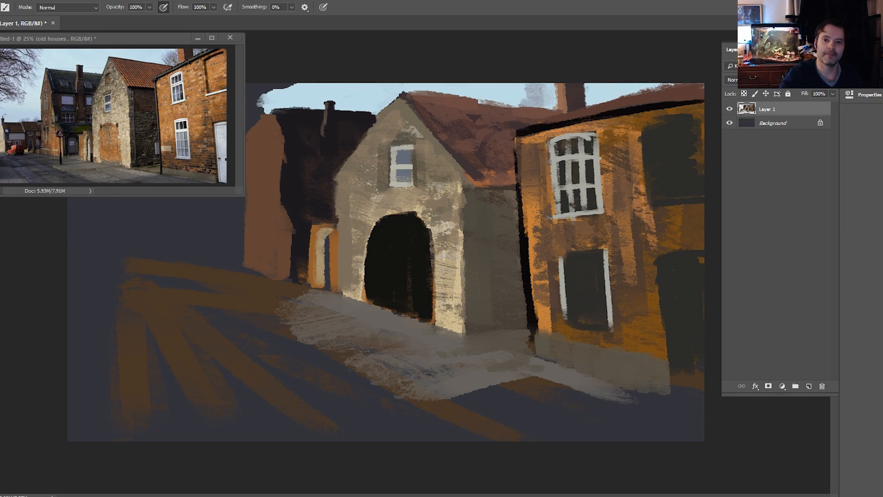
{"action": "left_click_drag", "start_coordinate": [561, 258], "coordinate": [603, 251]}
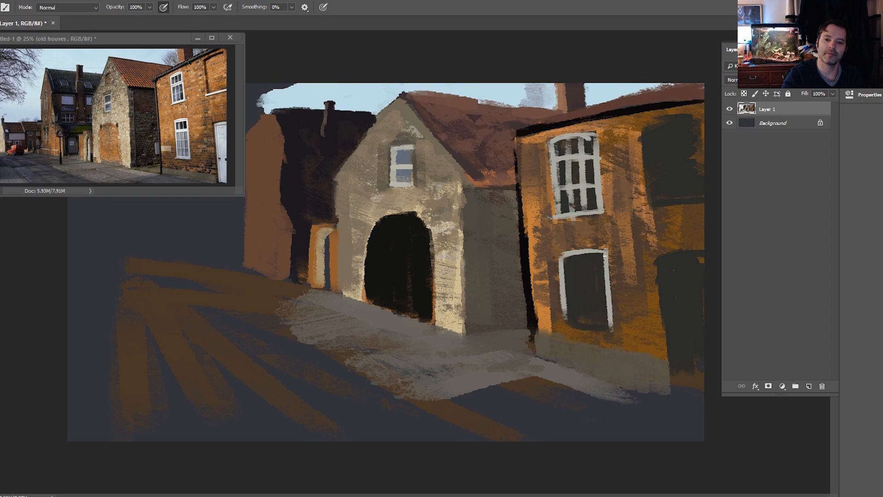
{"action": "left_click_drag", "start_coordinate": [563, 326], "coordinate": [610, 327]}
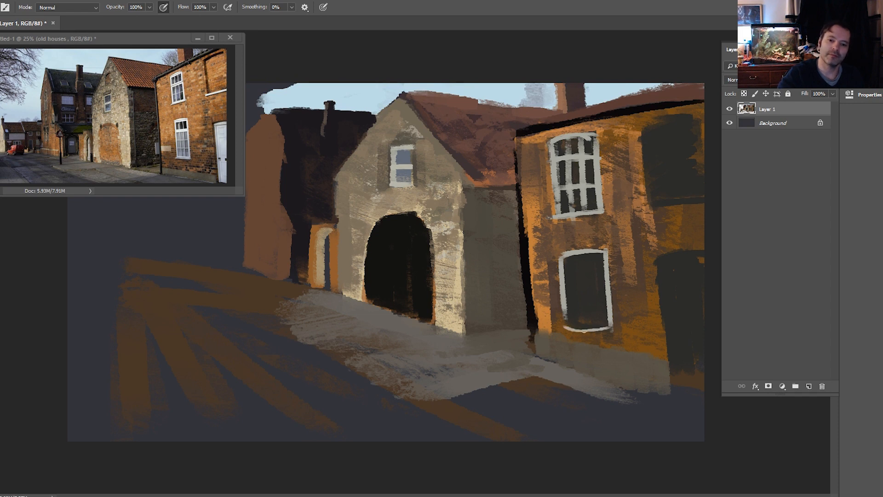
Paint two vertical and two horizontal off-white glazing bars across the orange house's lower window
{"action": "left_click_drag", "start_coordinate": [575, 257], "coordinate": [578, 329]}
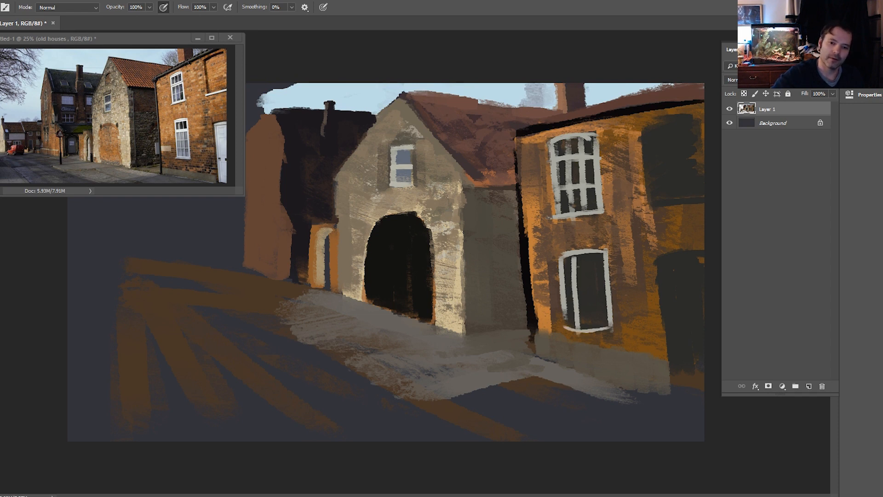
{"action": "left_click_drag", "start_coordinate": [589, 255], "coordinate": [592, 324]}
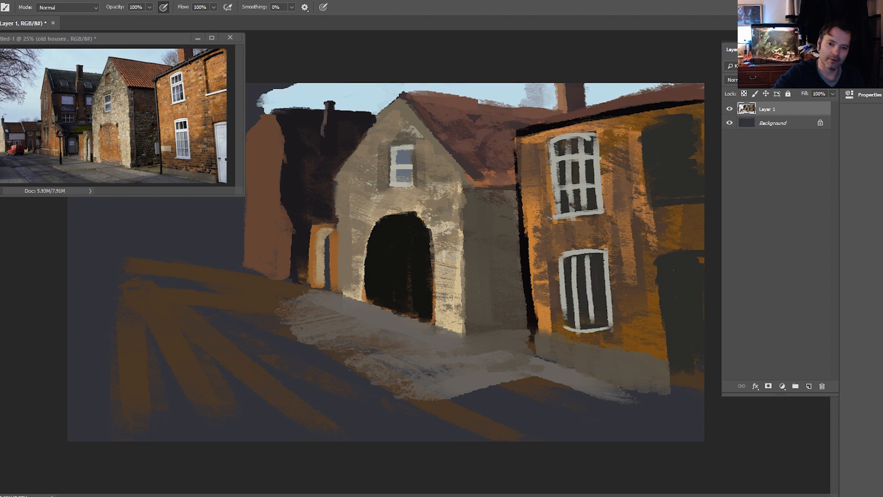
{"action": "mouse_move", "coordinate": [560, 275]}
{"action": "left_mouse_down"}
{"action": "mouse_move", "coordinate": [617, 275]}
{"action": "mouse_move", "coordinate": [575, 276]}
{"action": "left_mouse_up"}
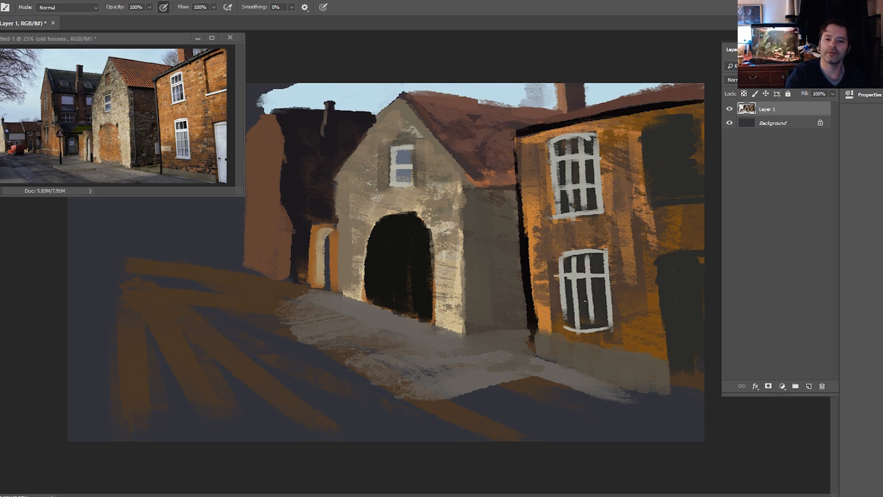
{"action": "mouse_move", "coordinate": [572, 309]}
{"action": "left_mouse_down"}
{"action": "mouse_move", "coordinate": [605, 307]}
{"action": "mouse_move", "coordinate": [566, 326]}
{"action": "left_mouse_up"}
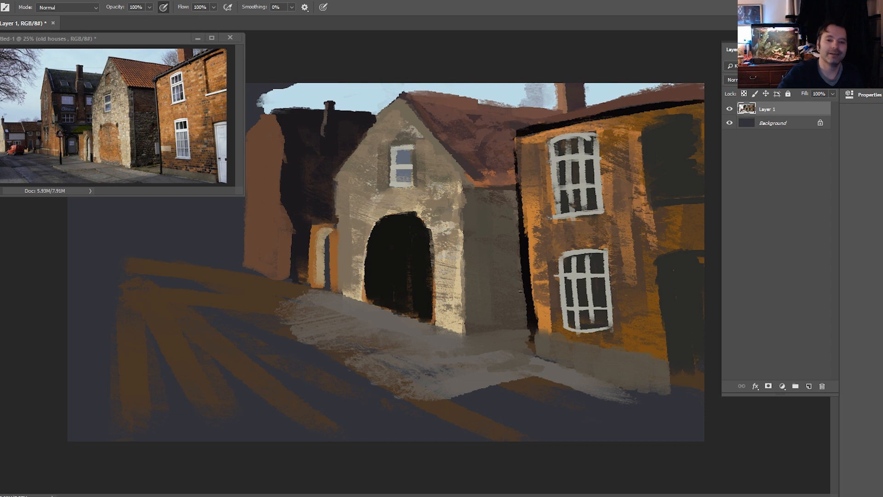
{"action": "left_click_drag", "start_coordinate": [504, 289], "coordinate": [511, 332]}
{"action": "key", "text": "ctrl+z"}
{"action": "key", "text": "ctrl+z"}
{"action": "key", "text": "ctrl+z"}
{"action": "key", "text": "ctrl+z"}
{"action": "key", "text": "ctrl+z"}
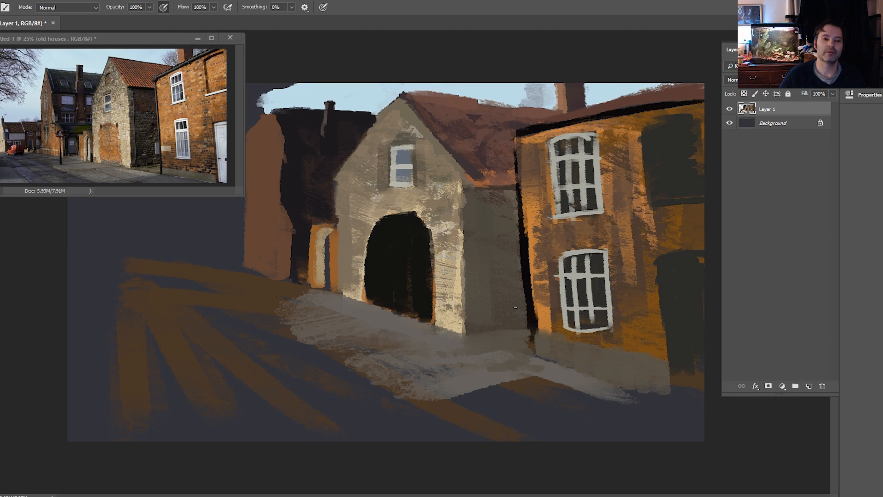
Outline the orange house's upper right window in off-white and paint vertical glazing bars down its dark pane
{"action": "left_click_drag", "start_coordinate": [643, 131], "coordinate": [651, 201]}
{"action": "mouse_move", "coordinate": [647, 159]}
{"action": "left_mouse_down"}
{"action": "mouse_move", "coordinate": [659, 179]}
{"action": "mouse_move", "coordinate": [707, 172]}
{"action": "mouse_move", "coordinate": [666, 196]}
{"action": "mouse_move", "coordinate": [704, 202]}
{"action": "left_mouse_up"}
{"action": "left_click_drag", "start_coordinate": [700, 118], "coordinate": [705, 198]}
{"action": "mouse_move", "coordinate": [642, 133]}
{"action": "left_mouse_down"}
{"action": "mouse_move", "coordinate": [698, 120]}
{"action": "mouse_move", "coordinate": [666, 191]}
{"action": "left_mouse_up"}
{"action": "mouse_move", "coordinate": [682, 123]}
{"action": "left_mouse_down"}
{"action": "mouse_move", "coordinate": [688, 199]}
{"action": "mouse_move", "coordinate": [670, 201]}
{"action": "left_mouse_up"}
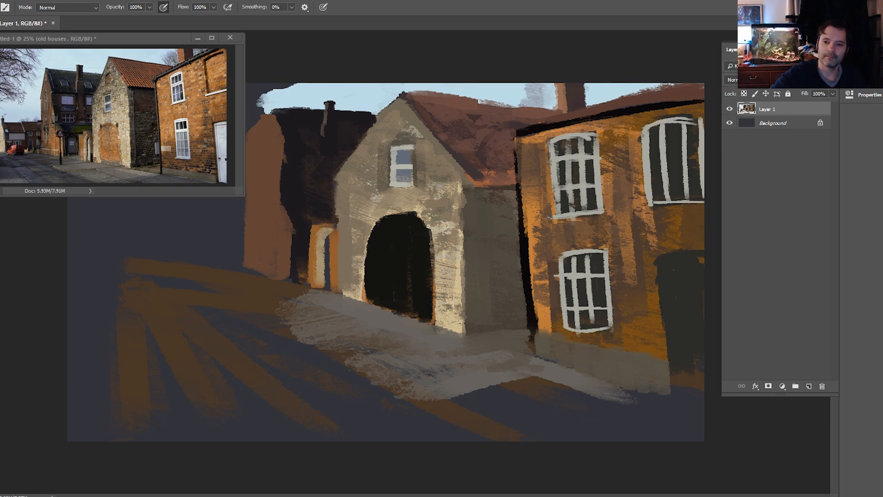
Paint horizontal off-white glazing bars across the orange house's upper right window, undoing and redoing the uneven strokes
{"action": "left_click_drag", "start_coordinate": [649, 149], "coordinate": [700, 146]}
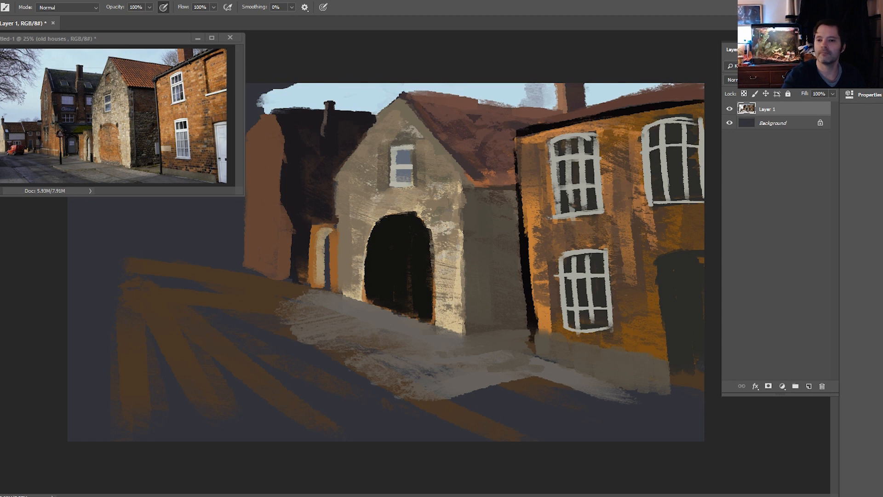
{"action": "mouse_move", "coordinate": [652, 184]}
{"action": "left_mouse_down"}
{"action": "mouse_move", "coordinate": [701, 182]}
{"action": "mouse_move", "coordinate": [683, 164]}
{"action": "mouse_move", "coordinate": [692, 168]}
{"action": "left_mouse_up"}
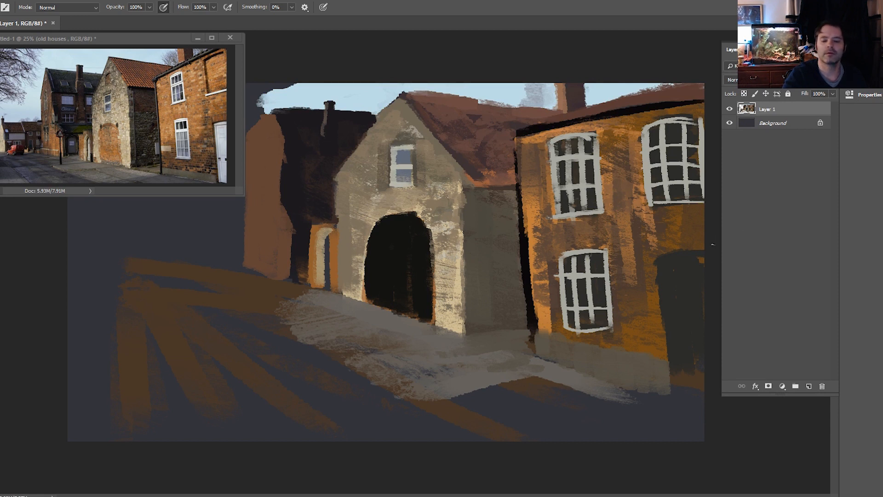
{"action": "key", "text": "ctrl+z"}
{"action": "key", "text": "ctrl+z"}
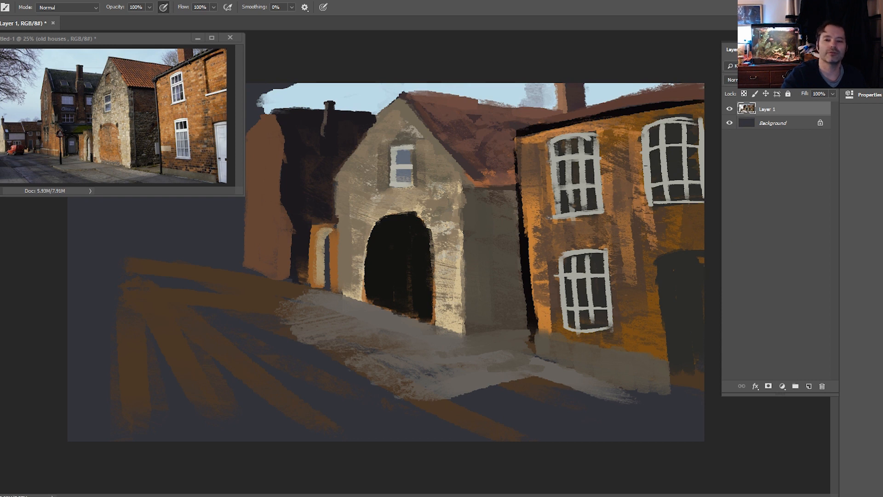
{"action": "left_click_drag", "start_coordinate": [651, 150], "coordinate": [697, 147]}
{"action": "left_click_drag", "start_coordinate": [668, 178], "coordinate": [702, 177]}
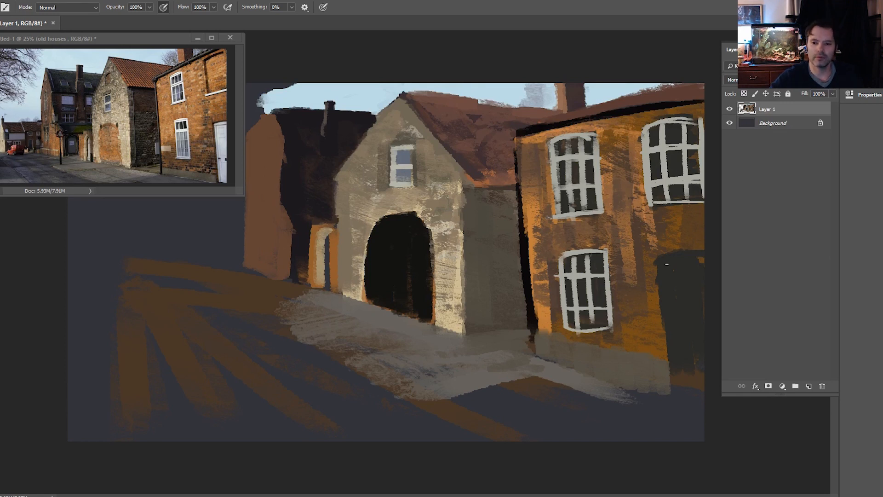
Paint the arched off-white door frame on the orange house and fill the door panel inside it
{"action": "left_click_drag", "start_coordinate": [662, 264], "coordinate": [666, 396]}
{"action": "left_click_drag", "start_coordinate": [668, 292], "coordinate": [668, 365]}
{"action": "mouse_move", "coordinate": [664, 255]}
{"action": "left_mouse_down"}
{"action": "mouse_move", "coordinate": [665, 292]}
{"action": "mouse_move", "coordinate": [704, 253]}
{"action": "mouse_move", "coordinate": [689, 255]}
{"action": "mouse_move", "coordinate": [681, 378]}
{"action": "left_mouse_up"}
{"action": "left_click_drag", "start_coordinate": [681, 294], "coordinate": [680, 382]}
{"action": "mouse_move", "coordinate": [681, 304]}
{"action": "left_mouse_down"}
{"action": "mouse_move", "coordinate": [684, 354]}
{"action": "mouse_move", "coordinate": [689, 288]}
{"action": "mouse_move", "coordinate": [686, 370]}
{"action": "mouse_move", "coordinate": [688, 264]}
{"action": "mouse_move", "coordinate": [696, 389]}
{"action": "mouse_move", "coordinate": [691, 342]}
{"action": "mouse_move", "coordinate": [684, 375]}
{"action": "mouse_move", "coordinate": [686, 392]}
{"action": "mouse_move", "coordinate": [709, 395]}
{"action": "left_mouse_up"}
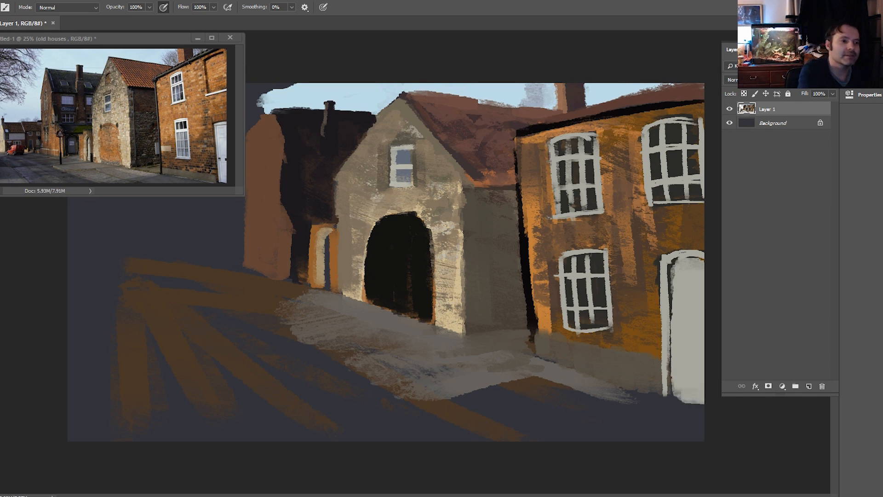
Set the foreground color to grey-green 8f9180 and shade the orange house's door panel inside its frame
{"action": "key", "text": "i"}
{"action": "left_click", "coordinate": [3, 225]}
{"action": "left_click", "coordinate": [80, 264]}
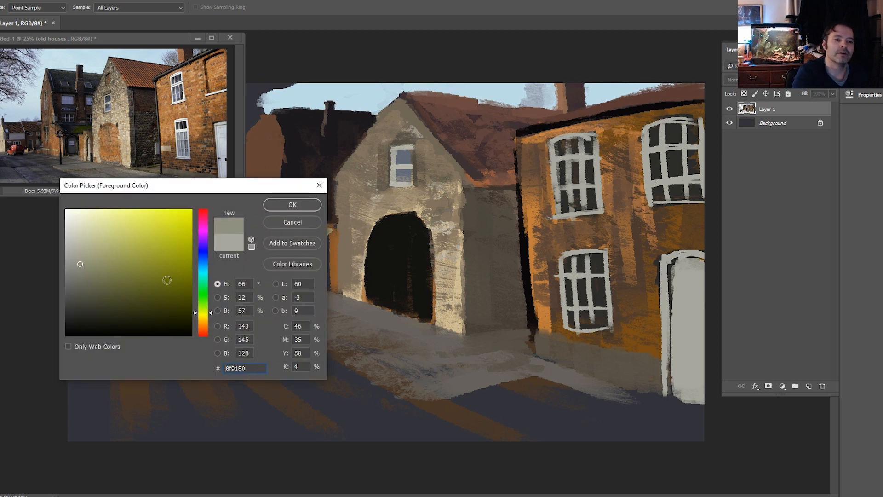
{"action": "left_click", "coordinate": [303, 207]}
{"action": "key", "text": "b"}
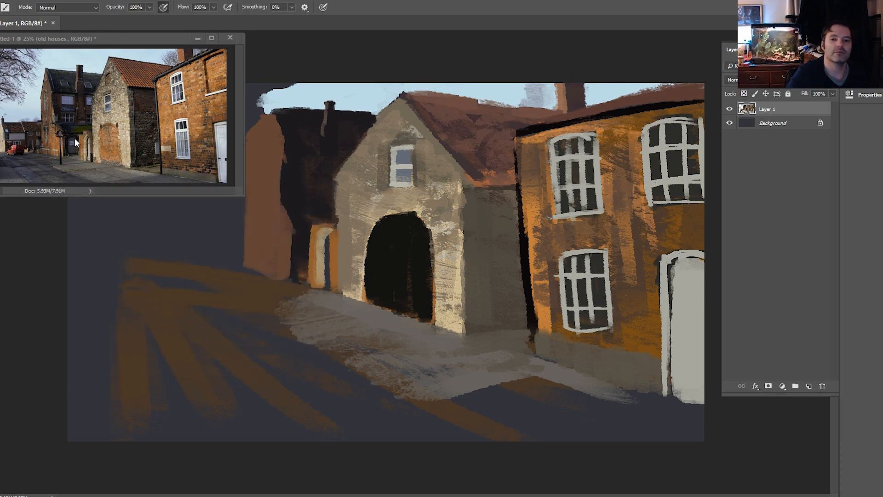
{"action": "mouse_move", "coordinate": [685, 265]}
{"action": "left_mouse_down"}
{"action": "mouse_move", "coordinate": [688, 373]}
{"action": "mouse_move", "coordinate": [701, 382]}
{"action": "mouse_move", "coordinate": [692, 395]}
{"action": "mouse_move", "coordinate": [678, 387]}
{"action": "mouse_move", "coordinate": [685, 305]}
{"action": "left_mouse_up"}
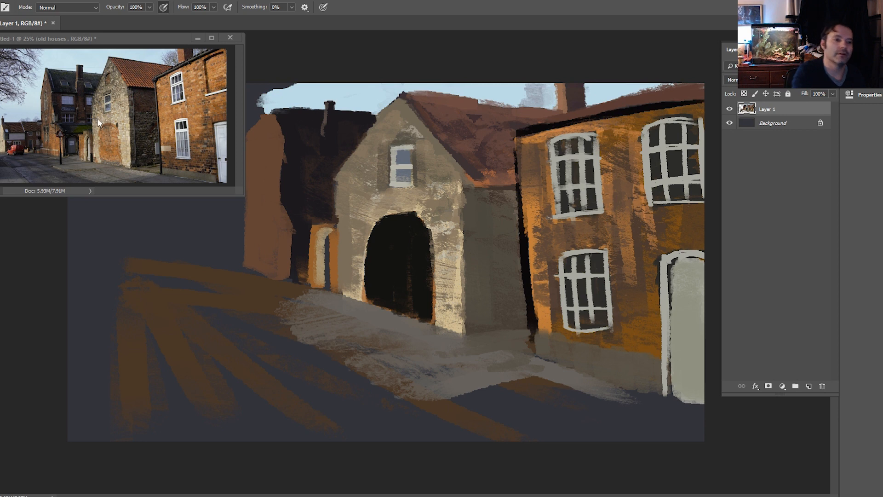
Adjust the foreground color and brush loose blue-grey texture over the dark house's roof around the chimney
{"action": "key", "text": "i"}
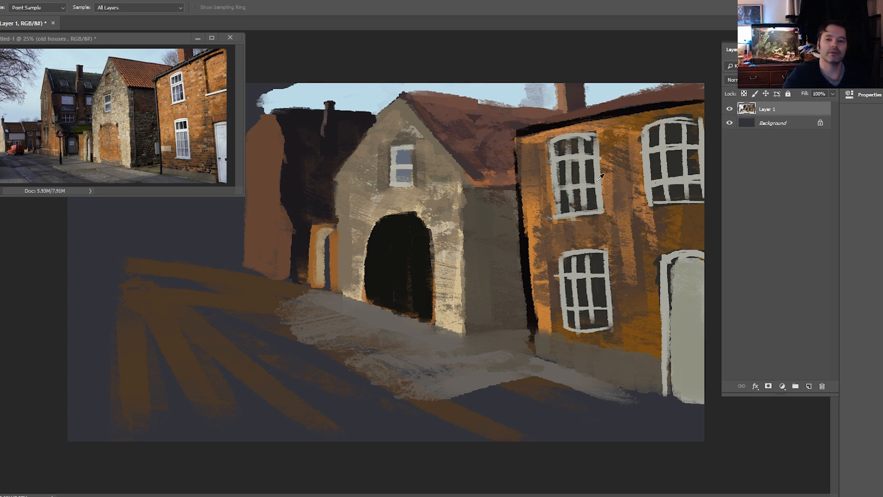
{"action": "left_click", "coordinate": [1, 275]}
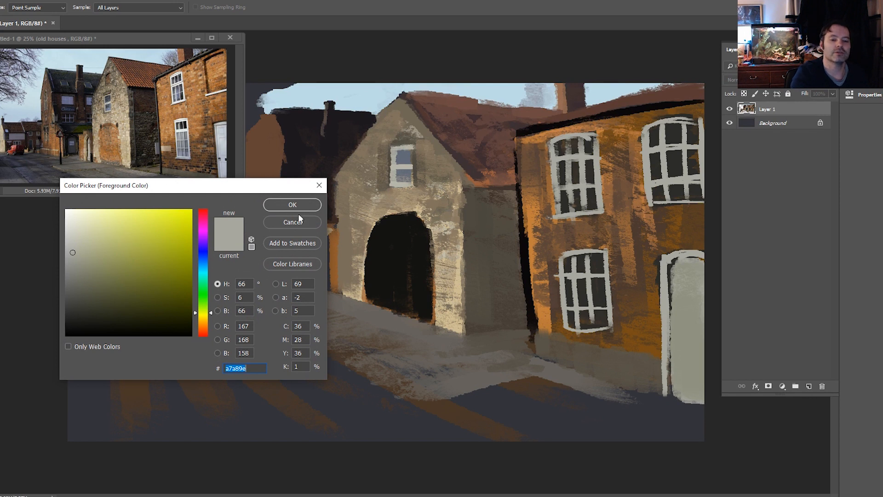
{"action": "mouse_move", "coordinate": [80, 263]}
{"action": "left_mouse_down"}
{"action": "mouse_move", "coordinate": [88, 287]}
{"action": "mouse_move", "coordinate": [95, 235]}
{"action": "mouse_move", "coordinate": [142, 225]}
{"action": "mouse_move", "coordinate": [73, 238]}
{"action": "mouse_move", "coordinate": [81, 238]}
{"action": "left_mouse_up"}
{"action": "left_click", "coordinate": [282, 206]}
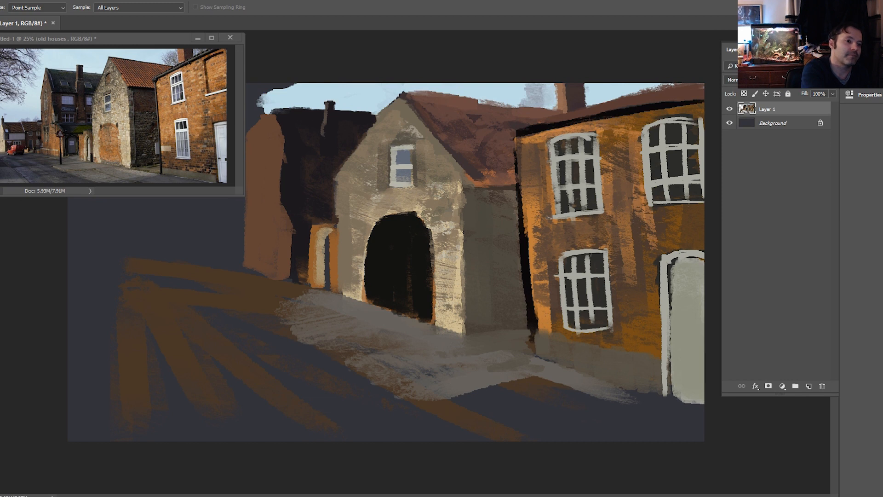
{"action": "key", "text": "b"}
{"action": "mouse_move", "coordinate": [287, 120]}
{"action": "left_mouse_down"}
{"action": "mouse_move", "coordinate": [306, 151]}
{"action": "mouse_move", "coordinate": [284, 111]}
{"action": "mouse_move", "coordinate": [323, 161]}
{"action": "mouse_move", "coordinate": [341, 118]}
{"action": "mouse_move", "coordinate": [355, 139]}
{"action": "mouse_move", "coordinate": [355, 124]}
{"action": "mouse_move", "coordinate": [367, 118]}
{"action": "mouse_move", "coordinate": [307, 123]}
{"action": "mouse_move", "coordinate": [312, 111]}
{"action": "mouse_move", "coordinate": [302, 120]}
{"action": "mouse_move", "coordinate": [287, 110]}
{"action": "mouse_move", "coordinate": [299, 164]}
{"action": "left_mouse_up"}
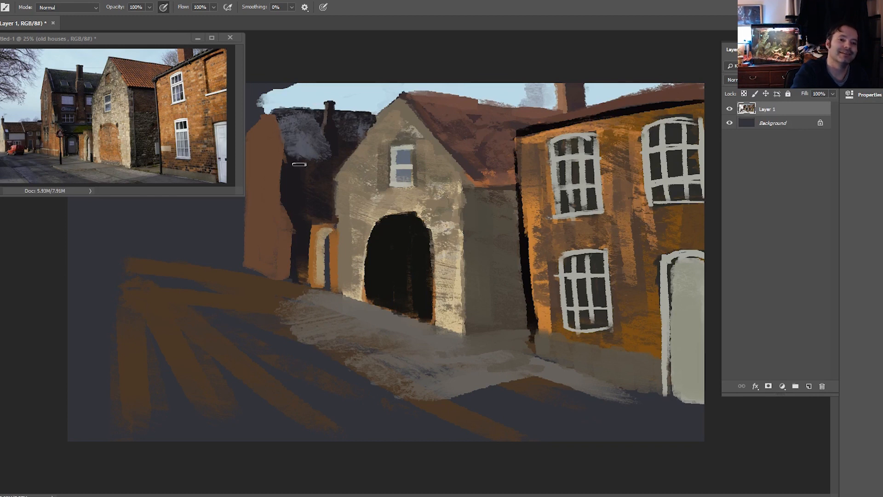
Sample a dark blue-black and tone down the grey patches on the dark house's roof
{"action": "key", "text": "i"}
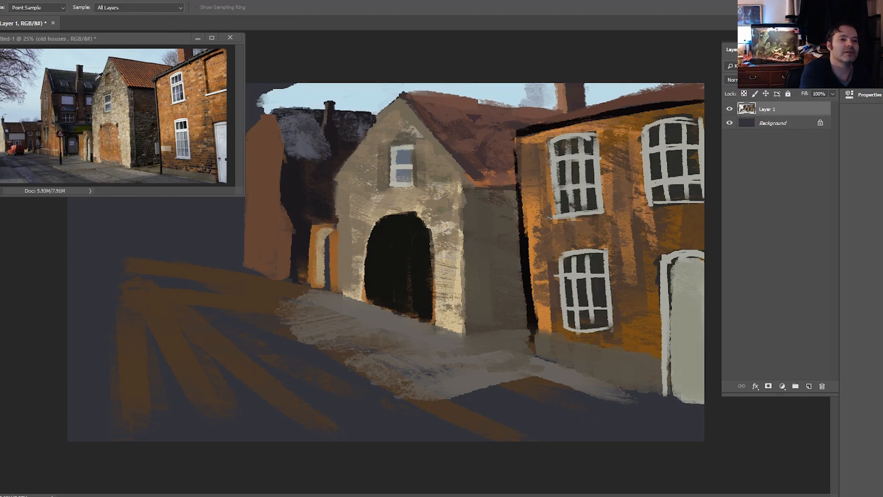
{"action": "key", "text": "b"}
{"action": "mouse_move", "coordinate": [318, 148]}
{"action": "left_mouse_down"}
{"action": "mouse_move", "coordinate": [309, 151]}
{"action": "mouse_move", "coordinate": [316, 159]}
{"action": "mouse_move", "coordinate": [305, 134]}
{"action": "mouse_move", "coordinate": [315, 147]}
{"action": "mouse_move", "coordinate": [332, 145]}
{"action": "left_mouse_up"}
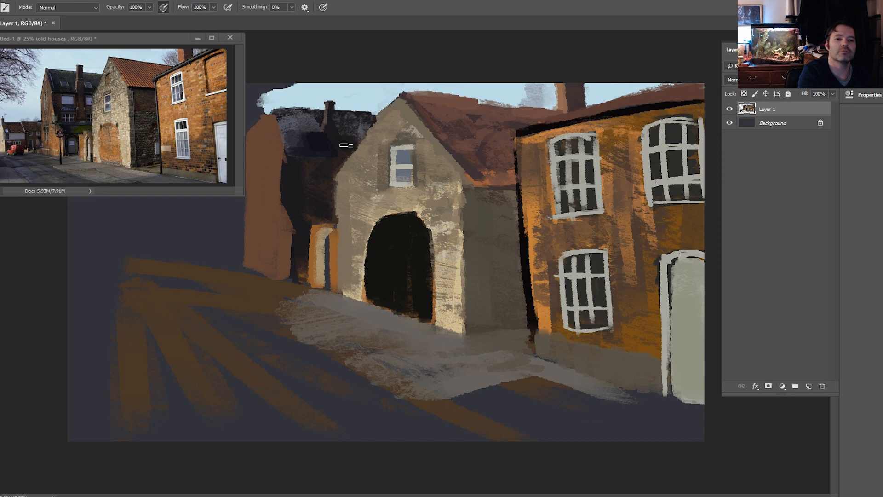
{"action": "mouse_move", "coordinate": [292, 124]}
{"action": "left_mouse_down"}
{"action": "mouse_move", "coordinate": [292, 143]}
{"action": "mouse_move", "coordinate": [279, 111]}
{"action": "mouse_move", "coordinate": [323, 120]}
{"action": "mouse_move", "coordinate": [278, 110]}
{"action": "mouse_move", "coordinate": [288, 117]}
{"action": "mouse_move", "coordinate": [276, 118]}
{"action": "mouse_move", "coordinate": [298, 159]}
{"action": "left_mouse_up"}
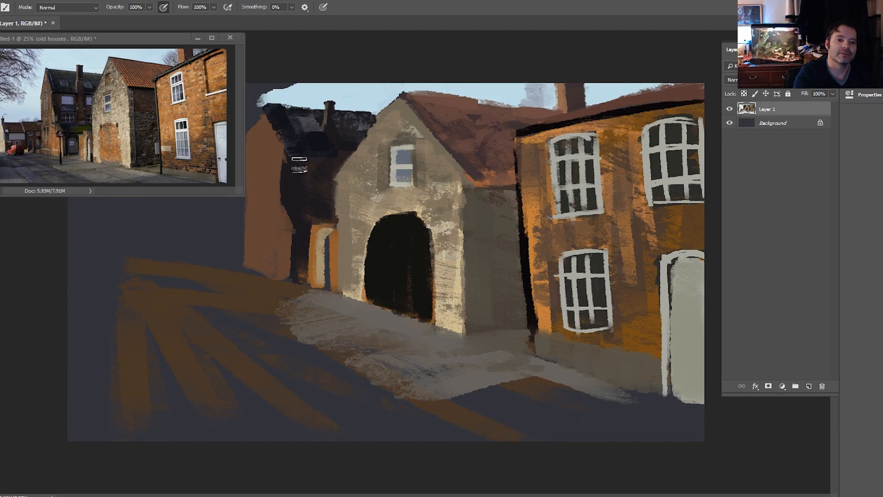
Paint two pale lilac windows below the dark house's roof and trim the one beside the stone gable
{"action": "left_click_drag", "start_coordinate": [299, 160], "coordinate": [299, 167]}
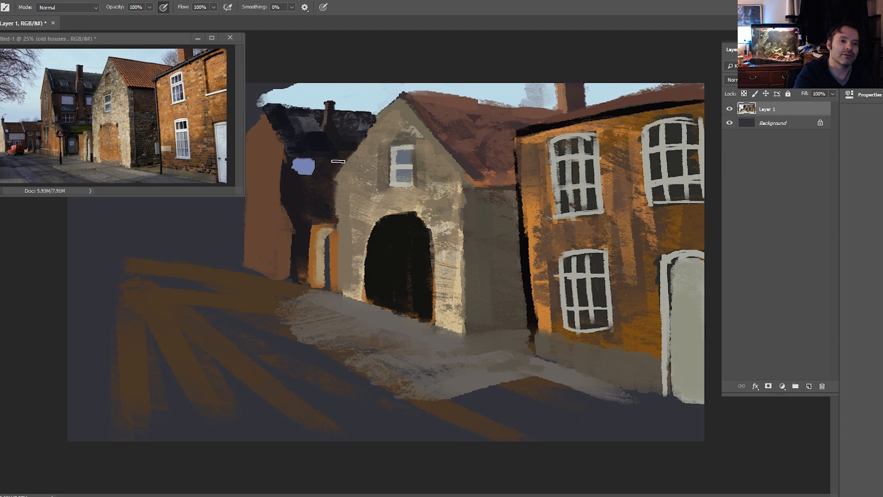
{"action": "mouse_move", "coordinate": [340, 189]}
{"action": "left_mouse_down"}
{"action": "mouse_move", "coordinate": [338, 157]}
{"action": "mouse_move", "coordinate": [342, 166]}
{"action": "left_mouse_up"}
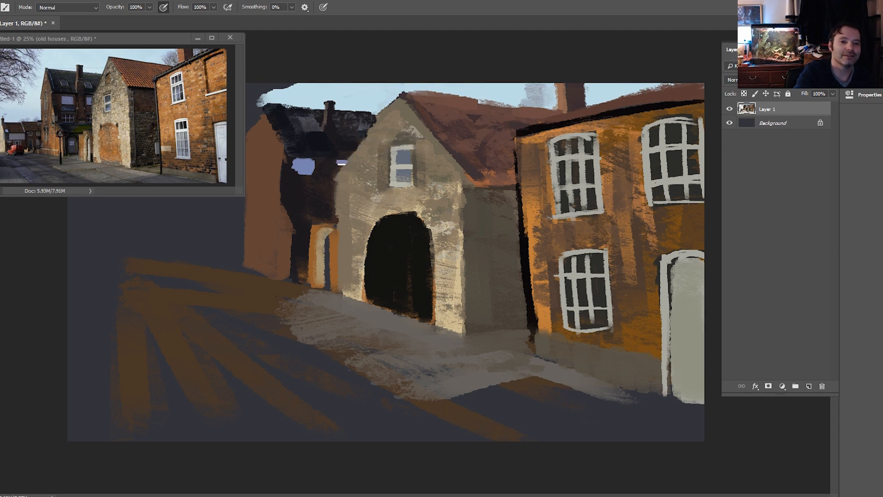
{"action": "key", "text": "i"}
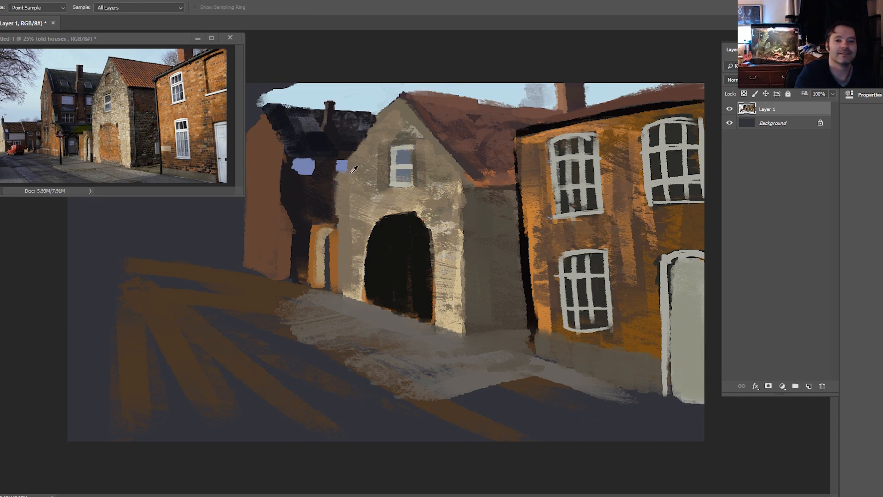
{"action": "key", "text": "b"}
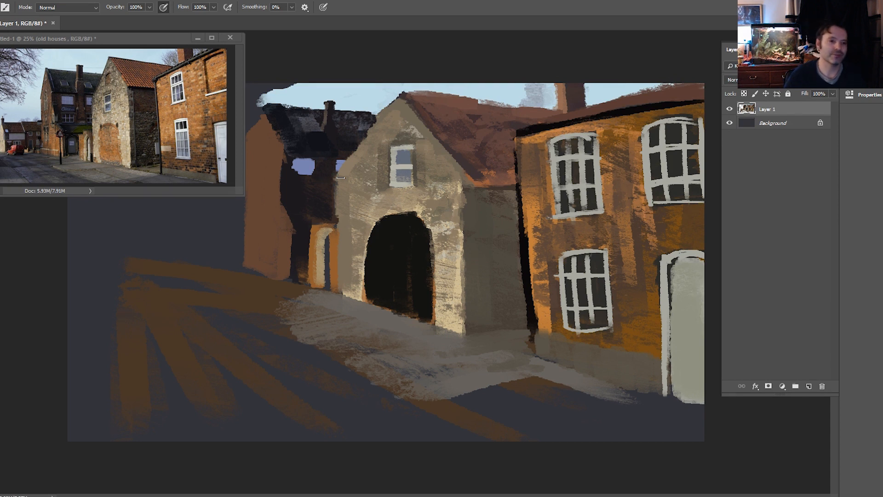
Sample a dark brown, square off the dark house's lilac window and extend the chimney down between the two windows
{"action": "key", "text": "i"}
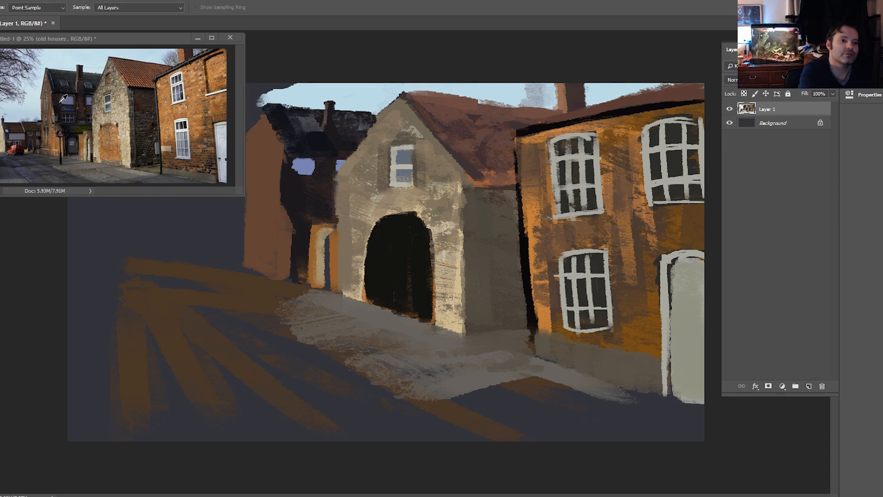
{"action": "key", "text": "b"}
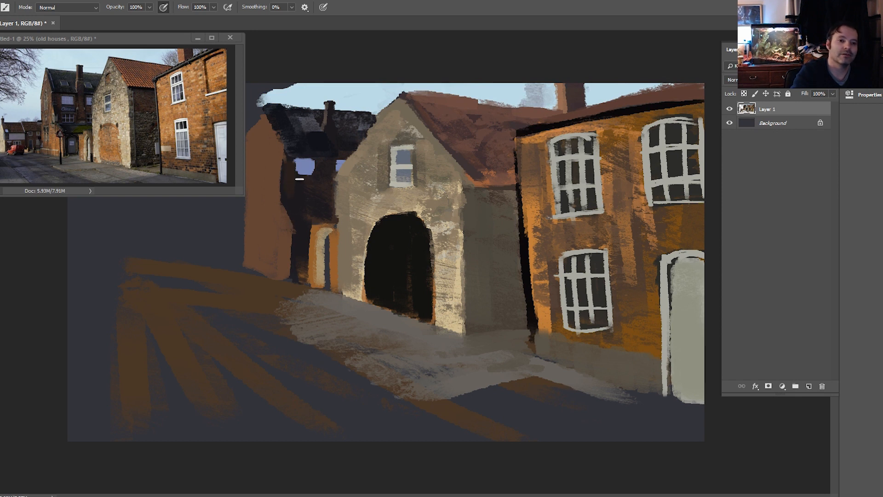
{"action": "left_click_drag", "start_coordinate": [319, 161], "coordinate": [318, 177]}
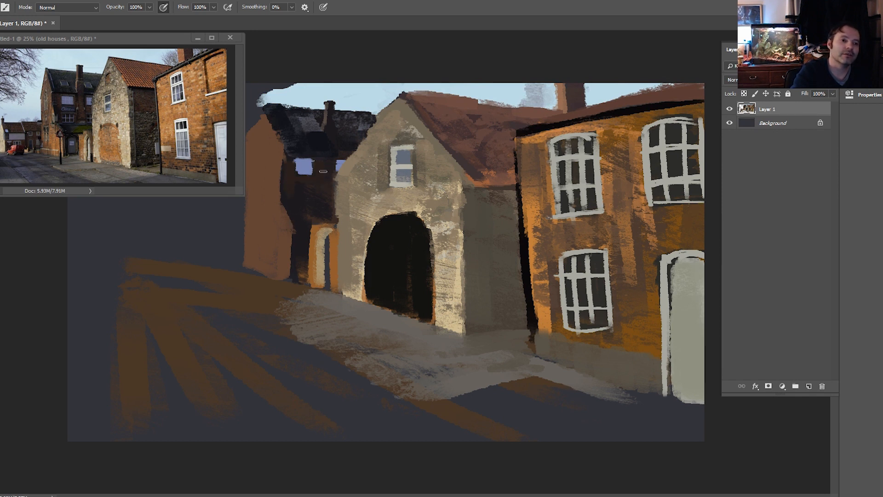
{"action": "left_click_drag", "start_coordinate": [328, 129], "coordinate": [327, 181]}
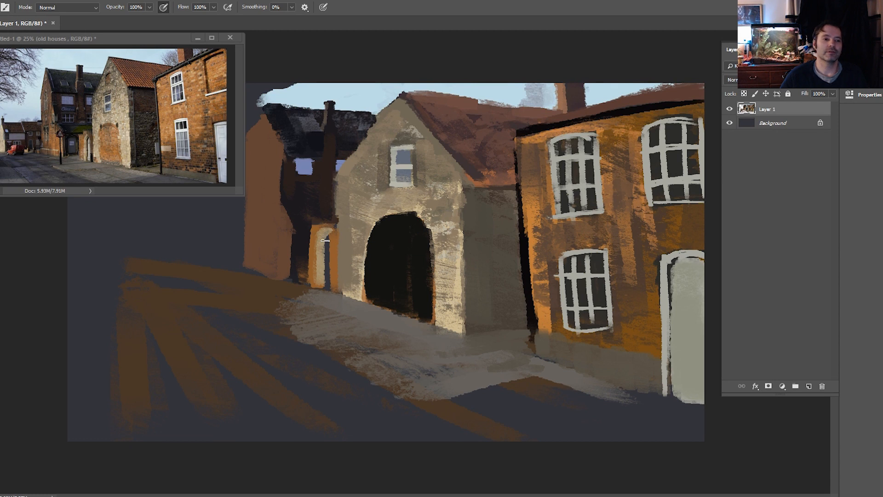
Sample a muted lilac and widen the dark house's larger window toward the chimney
{"action": "key", "text": "i"}
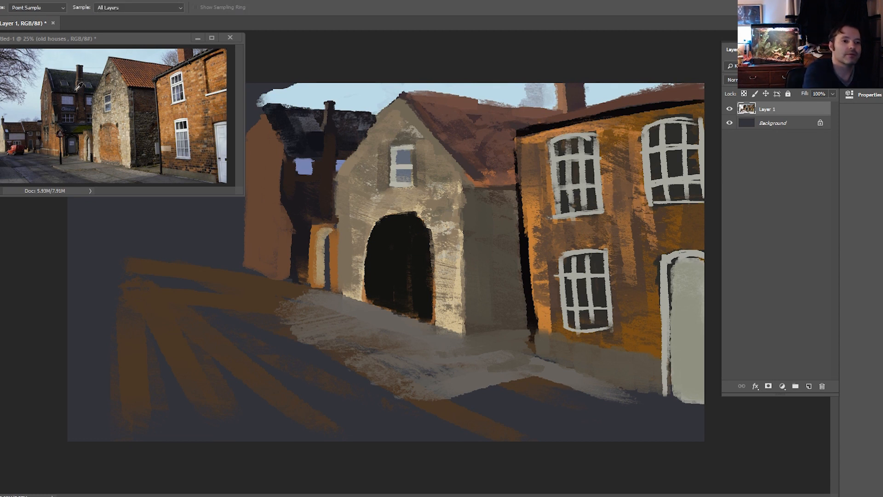
{"action": "left_click", "coordinate": [52, 90], "text": "alt"}
{"action": "left_click_drag", "start_coordinate": [314, 161], "coordinate": [300, 172]}
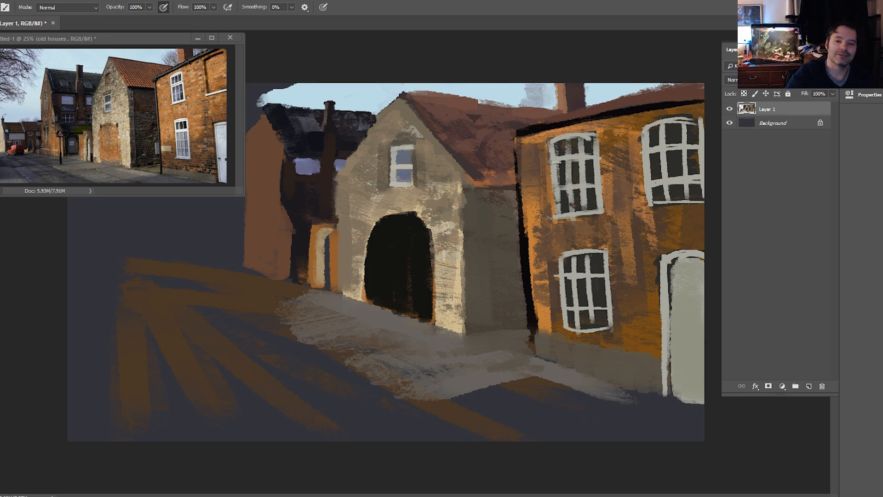
Dab muted lilac reflections into several panes of the orange house's three windows
{"action": "mouse_move", "coordinate": [560, 169]}
{"action": "left_mouse_down"}
{"action": "mouse_move", "coordinate": [561, 203]}
{"action": "mouse_move", "coordinate": [573, 162]}
{"action": "mouse_move", "coordinate": [579, 201]}
{"action": "left_mouse_up"}
{"action": "left_click_drag", "start_coordinate": [585, 143], "coordinate": [575, 184]}
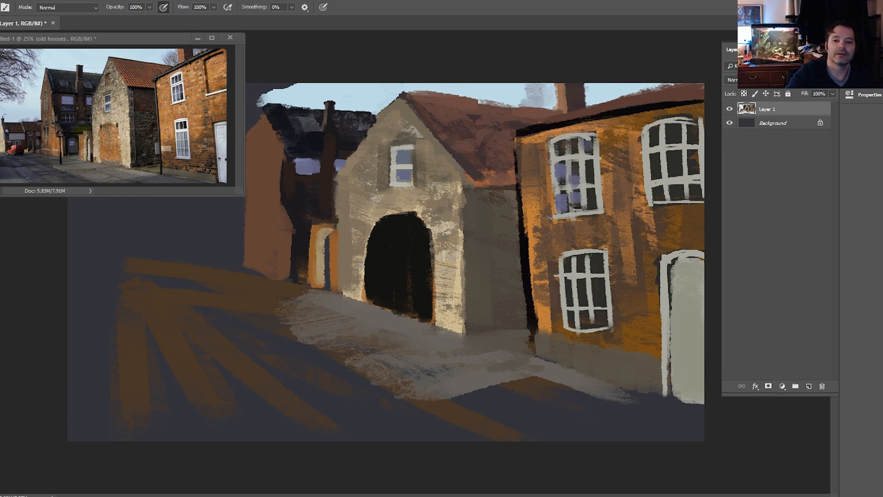
{"action": "mouse_move", "coordinate": [566, 281]}
{"action": "left_mouse_down"}
{"action": "mouse_move", "coordinate": [568, 307]}
{"action": "mouse_move", "coordinate": [580, 302]}
{"action": "left_mouse_up"}
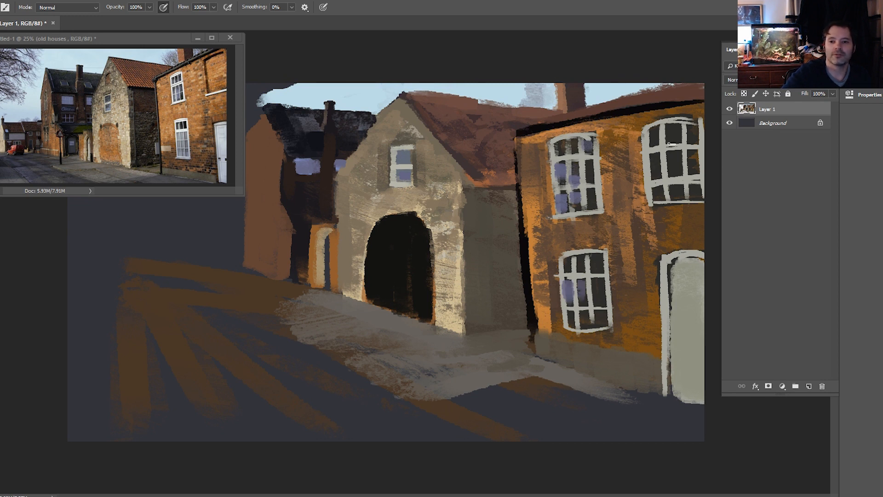
{"action": "left_click_drag", "start_coordinate": [653, 158], "coordinate": [657, 205]}
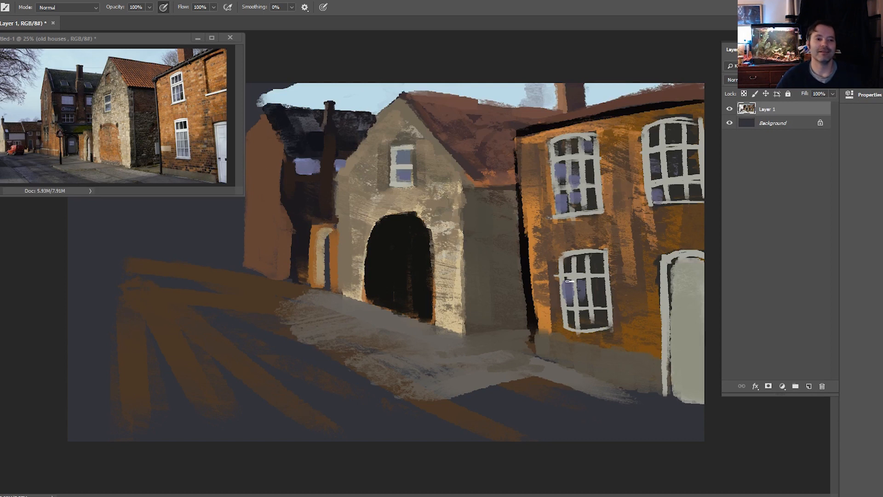
{"action": "left_click_drag", "start_coordinate": [588, 313], "coordinate": [588, 322]}
{"action": "left_click_drag", "start_coordinate": [598, 279], "coordinate": [600, 325]}
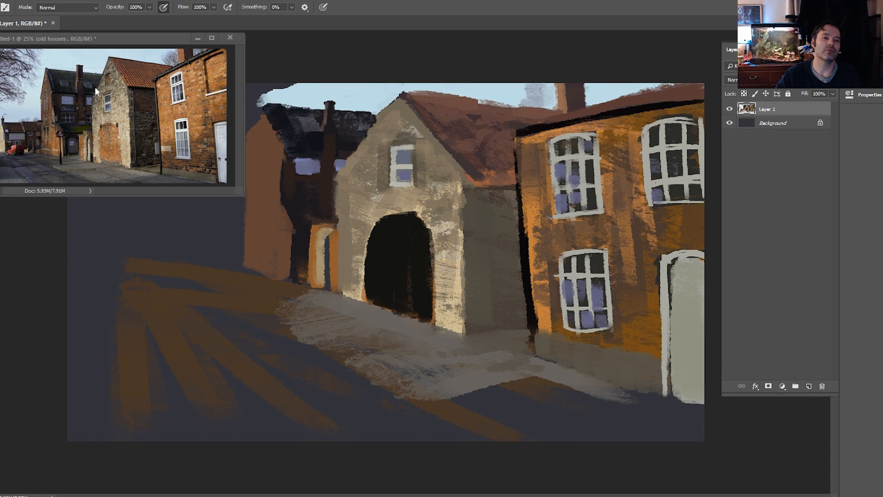
Sample a bright orange, dab tile highlights on the middle house's roof beside the gable, and undo the last few dabs
{"action": "key", "text": "i"}
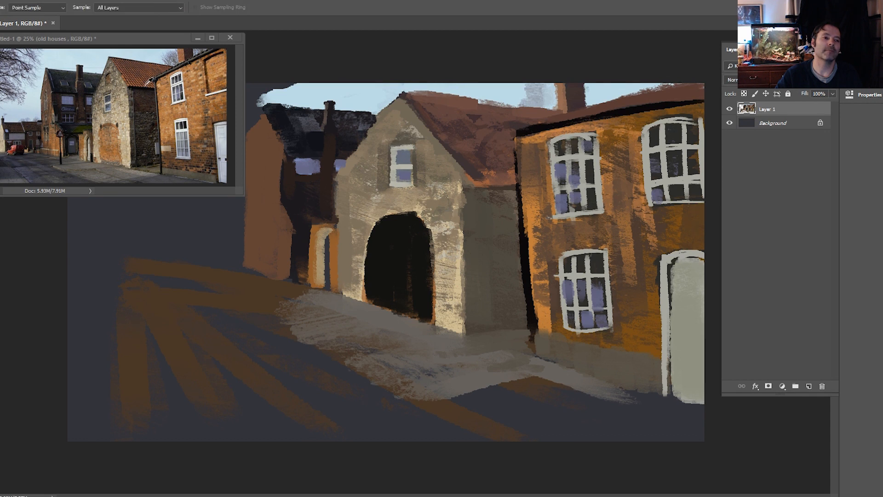
{"action": "key", "text": "b"}
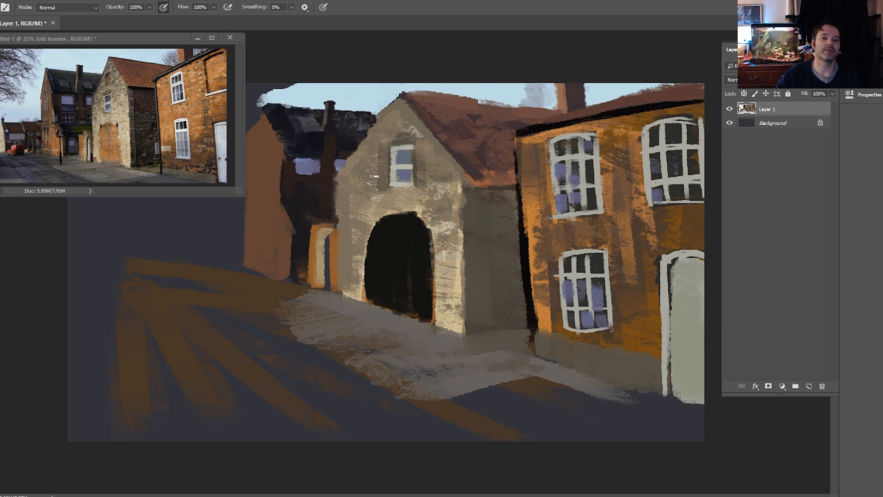
{"action": "mouse_move", "coordinate": [440, 133]}
{"action": "left_mouse_down"}
{"action": "mouse_move", "coordinate": [497, 207]}
{"action": "mouse_move", "coordinate": [475, 176]}
{"action": "left_mouse_up"}
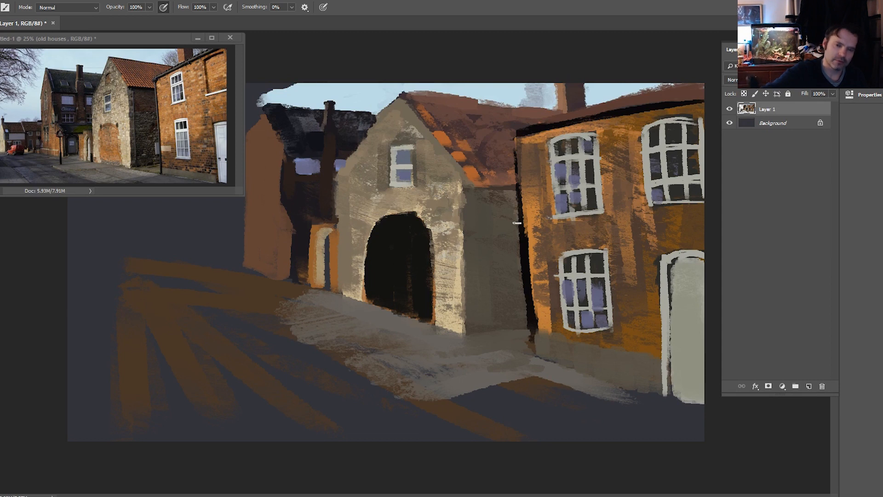
{"action": "key", "text": "ctrl+alt+z"}
{"action": "key", "text": "ctrl+alt+z"}
{"action": "key", "text": "ctrl+alt+z"}
{"action": "key", "text": "ctrl+alt+z"}
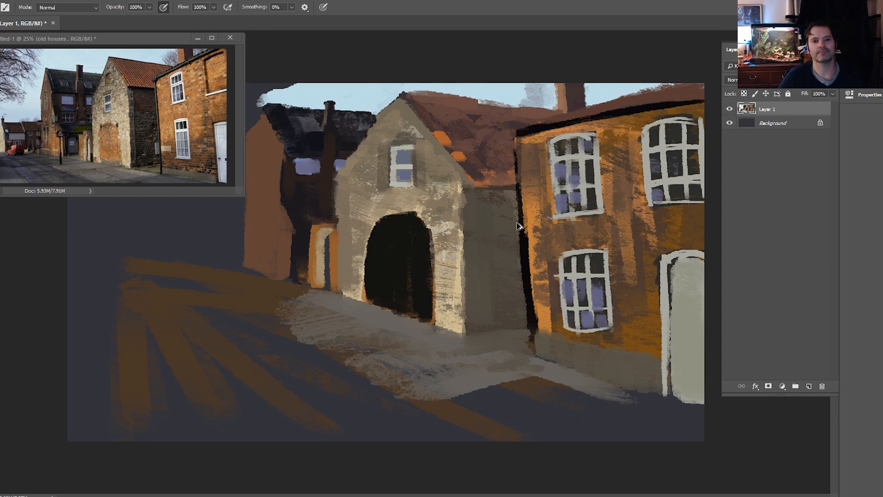
Undo the orange strokes on the central house's roof and mix a saturated brick-red foreground colour from a sampled reddish brown
{"action": "key", "text": "ctrl+alt+z"}
{"action": "key", "text": "ctrl+alt+z"}
{"action": "key", "text": "i"}
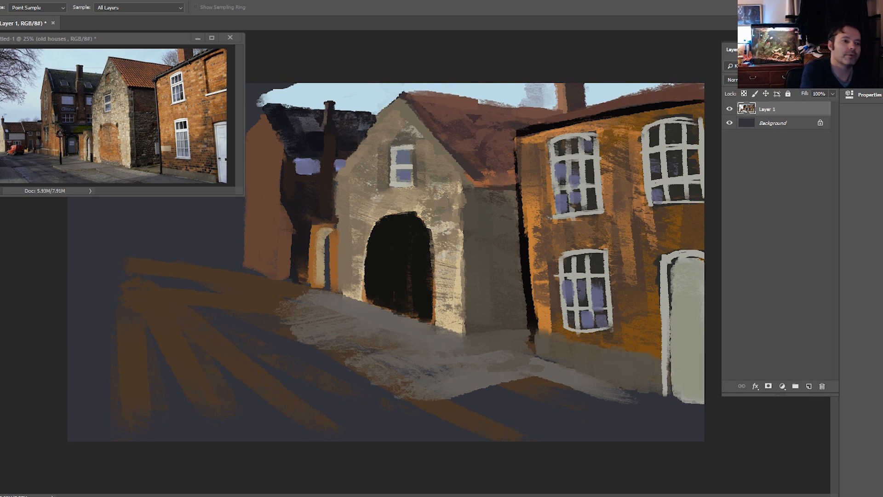
{"action": "key", "text": "n"}
{"action": "left_click", "coordinate": [121, 260]}
{"action": "left_click", "coordinate": [289, 206]}
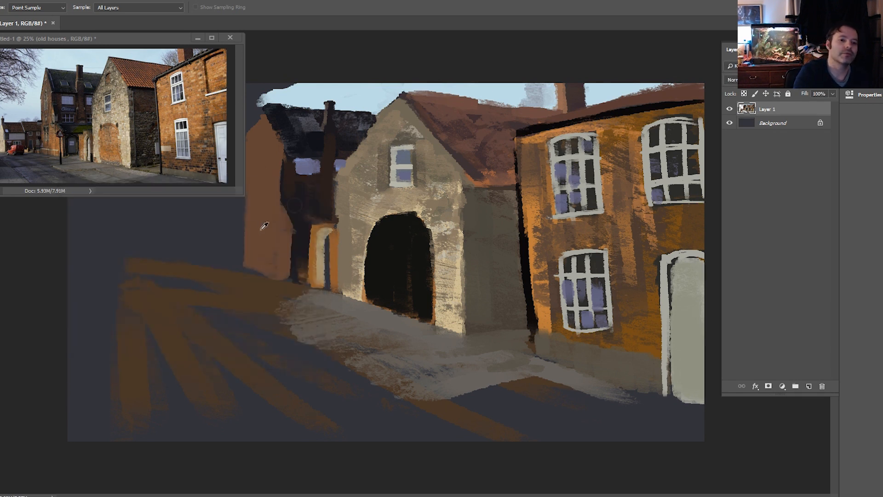
{"action": "key", "text": "n"}
{"action": "left_click", "coordinate": [160, 289]}
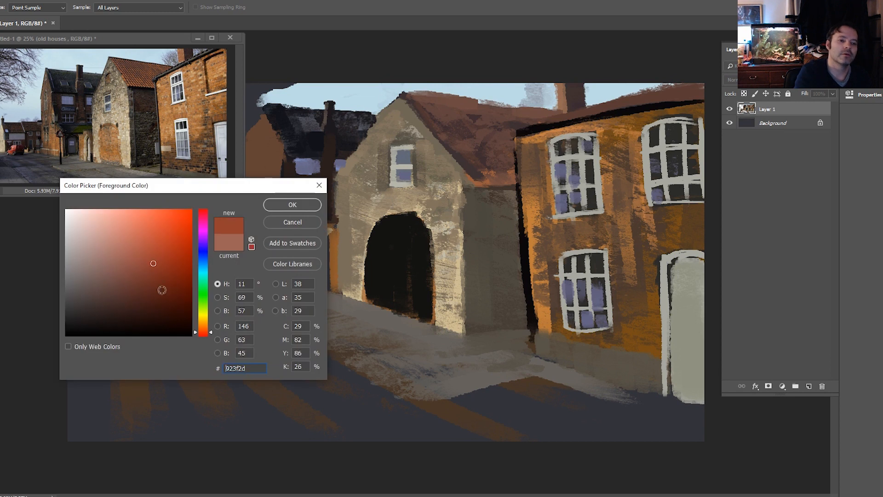
{"action": "left_click", "coordinate": [302, 203]}
Paint broken brick-red tile strokes along the sunlit slope of the central gabled house's roof with the brush
{"action": "key", "text": "b"}
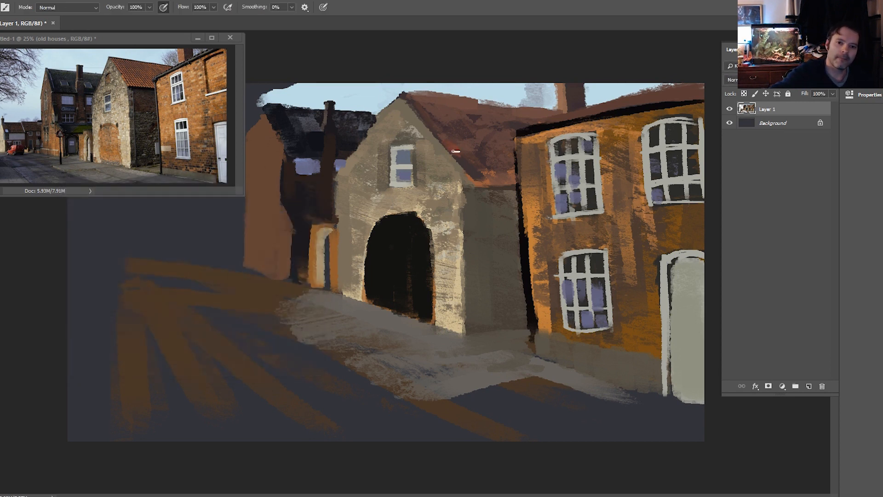
{"action": "left_click_drag", "start_coordinate": [474, 176], "coordinate": [464, 161]}
{"action": "mouse_move", "coordinate": [437, 134]}
{"action": "left_mouse_down"}
{"action": "mouse_move", "coordinate": [445, 139]}
{"action": "mouse_move", "coordinate": [415, 104]}
{"action": "mouse_move", "coordinate": [485, 169]}
{"action": "mouse_move", "coordinate": [508, 173]}
{"action": "left_mouse_up"}
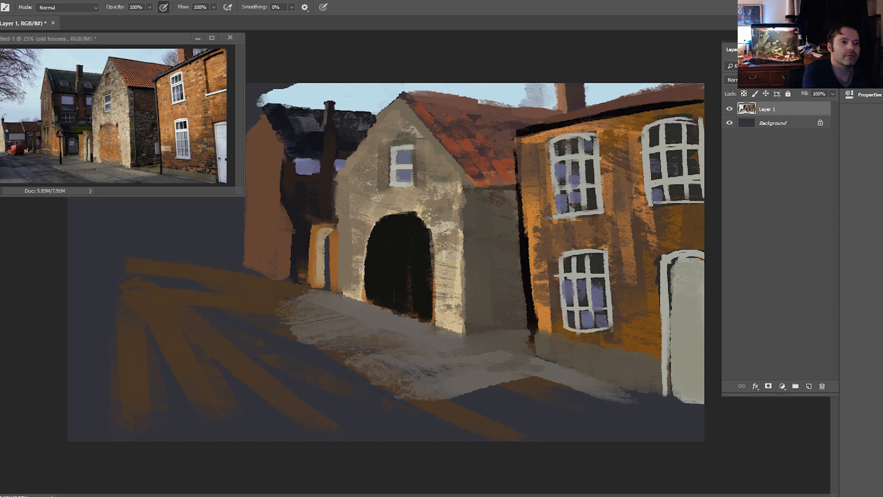
Sample a dark brown and brush rough stone texture onto the shaded side wall of the central house
{"action": "key", "text": "i"}
{"action": "key", "text": "b"}
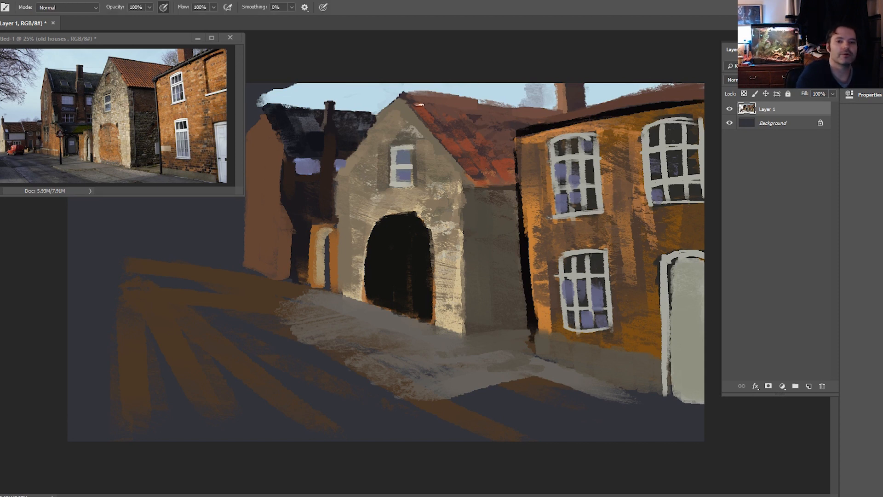
{"action": "mouse_move", "coordinate": [484, 228]}
{"action": "left_mouse_down"}
{"action": "mouse_move", "coordinate": [484, 199]}
{"action": "mouse_move", "coordinate": [488, 220]}
{"action": "mouse_move", "coordinate": [495, 196]}
{"action": "mouse_move", "coordinate": [501, 207]}
{"action": "mouse_move", "coordinate": [511, 195]}
{"action": "mouse_move", "coordinate": [511, 205]}
{"action": "mouse_move", "coordinate": [482, 207]}
{"action": "left_mouse_up"}
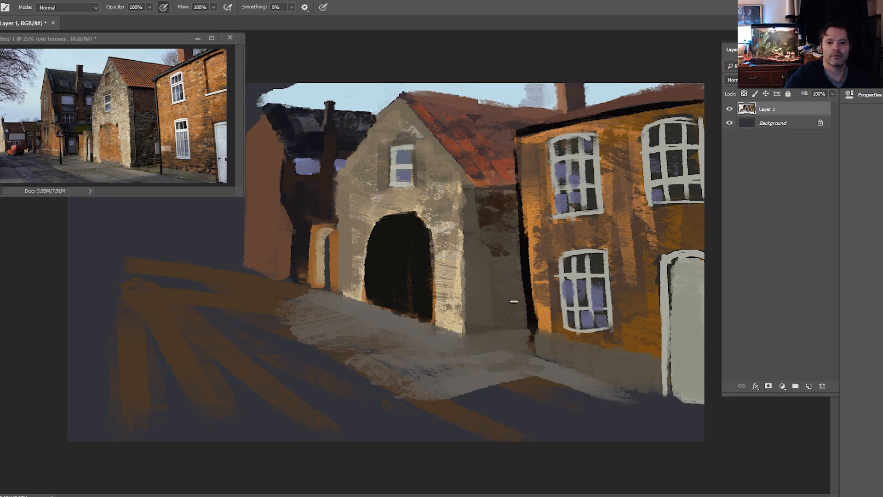
{"action": "mouse_move", "coordinate": [489, 308]}
{"action": "left_mouse_down"}
{"action": "mouse_move", "coordinate": [491, 330]}
{"action": "mouse_move", "coordinate": [518, 294]}
{"action": "mouse_move", "coordinate": [514, 250]}
{"action": "mouse_move", "coordinate": [500, 319]}
{"action": "left_mouse_up"}
{"action": "left_click_drag", "start_coordinate": [477, 288], "coordinate": [478, 197]}
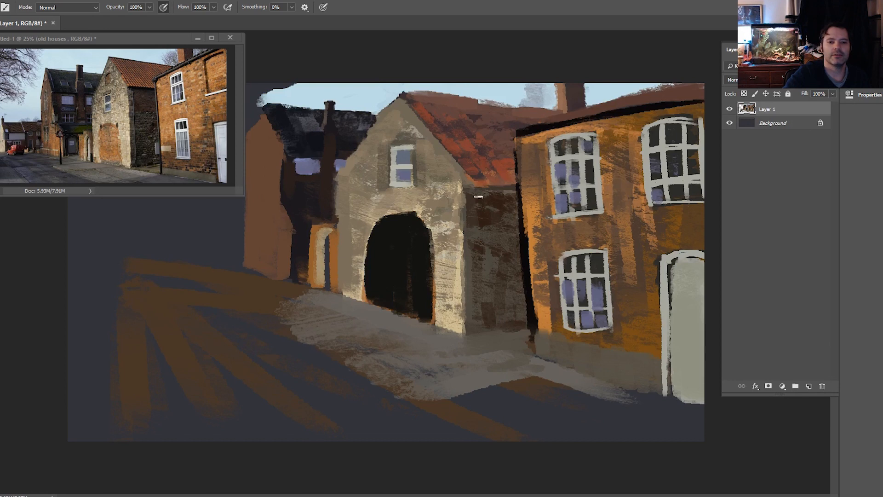
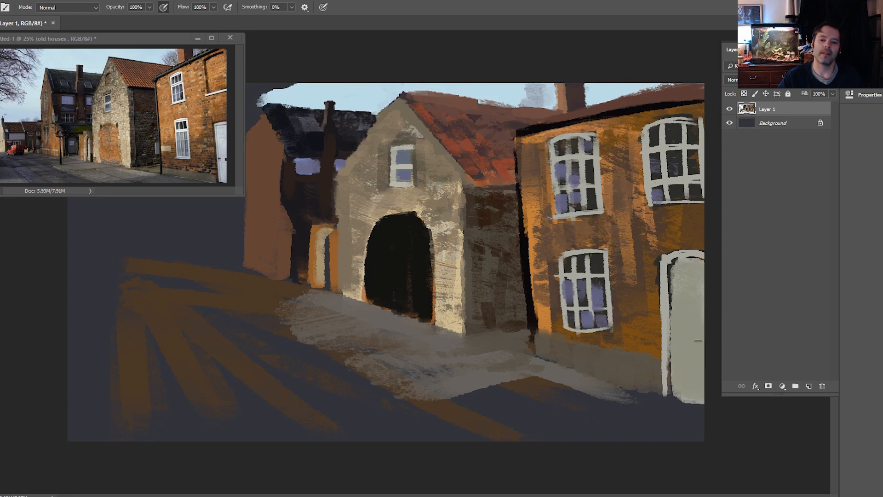
Sample the pale window-frame colour and paint thicker sills and lintels on the orange brick house's windows
{"action": "key", "text": "i"}
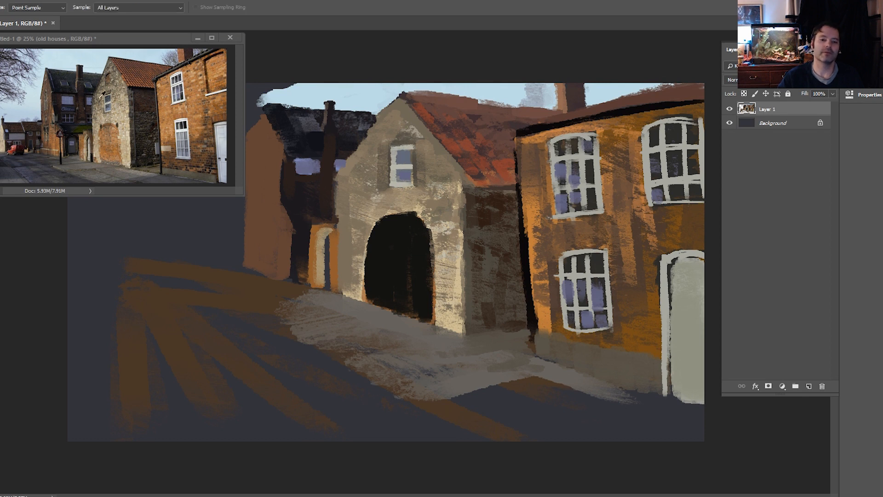
{"action": "key", "text": "b"}
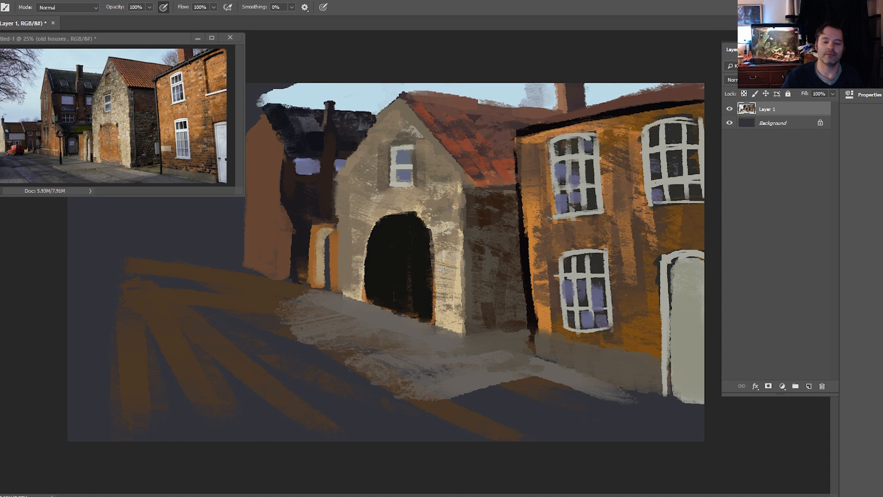
{"action": "mouse_move", "coordinate": [559, 326]}
{"action": "left_mouse_down"}
{"action": "mouse_move", "coordinate": [612, 328]}
{"action": "mouse_move", "coordinate": [581, 327]}
{"action": "left_mouse_up"}
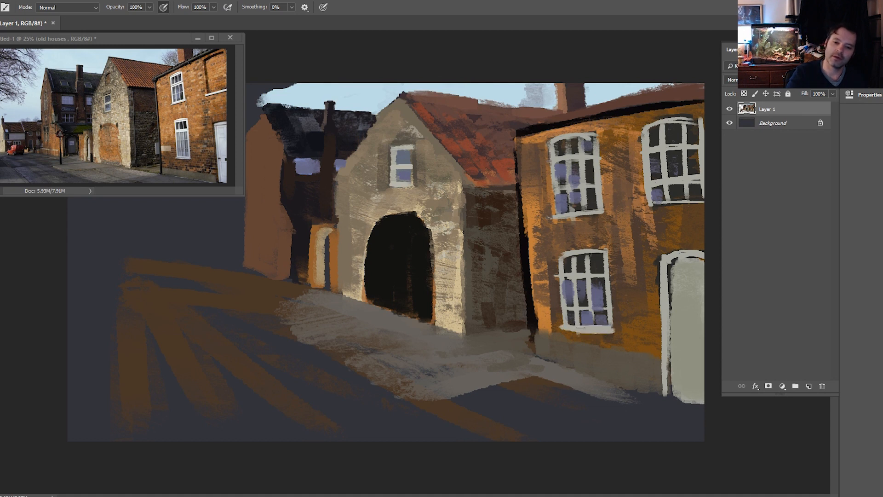
{"action": "left_click_drag", "start_coordinate": [555, 220], "coordinate": [699, 204]}
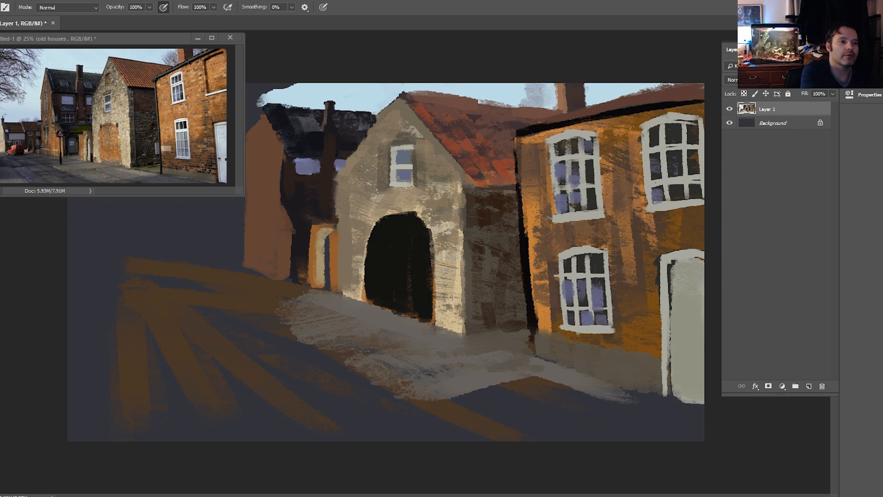
Sample a dark brown and scatter short brick-like strokes around the windows and door of the orange house's wall
{"action": "key", "text": "i"}
{"action": "key", "text": "b"}
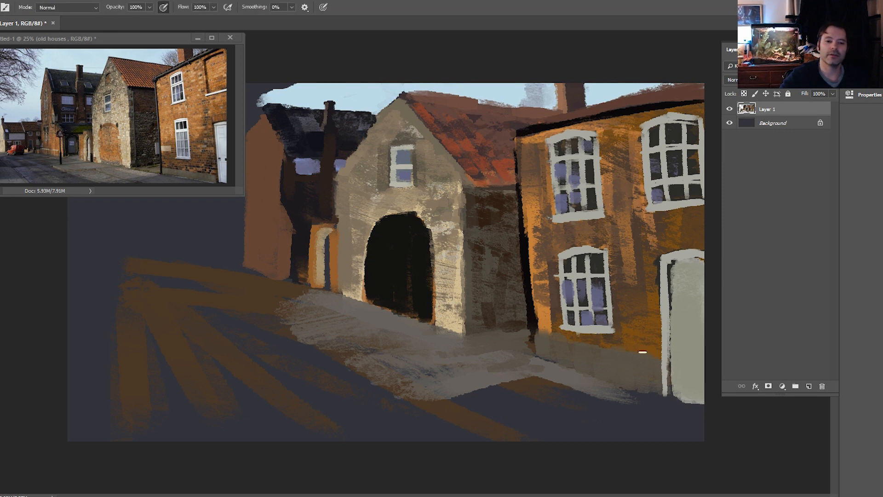
{"action": "left_click_drag", "start_coordinate": [594, 345], "coordinate": [595, 344]}
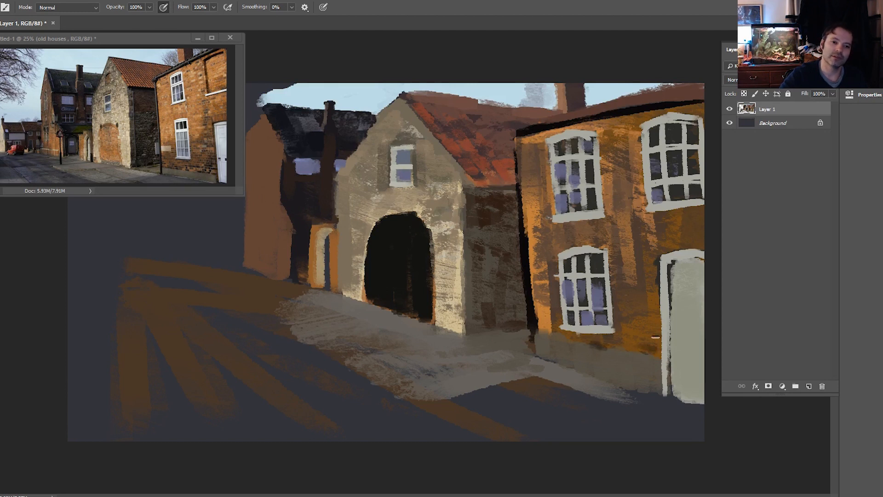
{"action": "left_click_drag", "start_coordinate": [648, 327], "coordinate": [629, 336]}
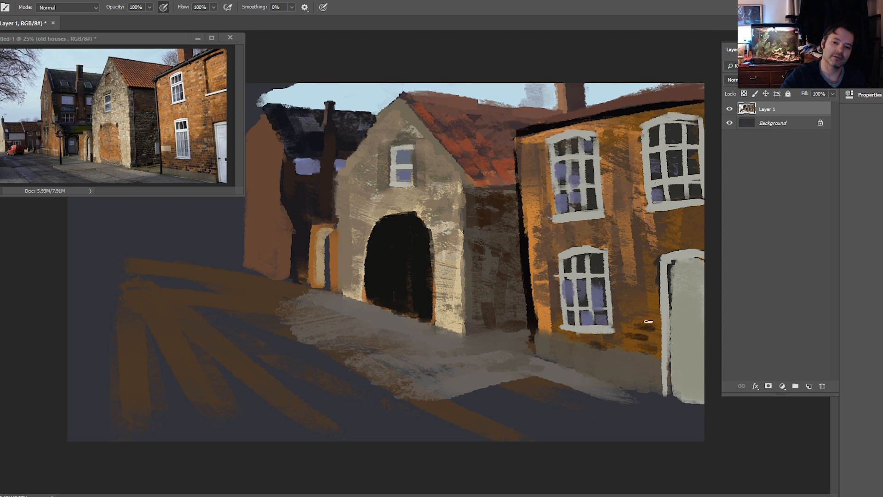
{"action": "left_click_drag", "start_coordinate": [639, 293], "coordinate": [635, 294]}
{"action": "left_click_drag", "start_coordinate": [537, 298], "coordinate": [557, 299]}
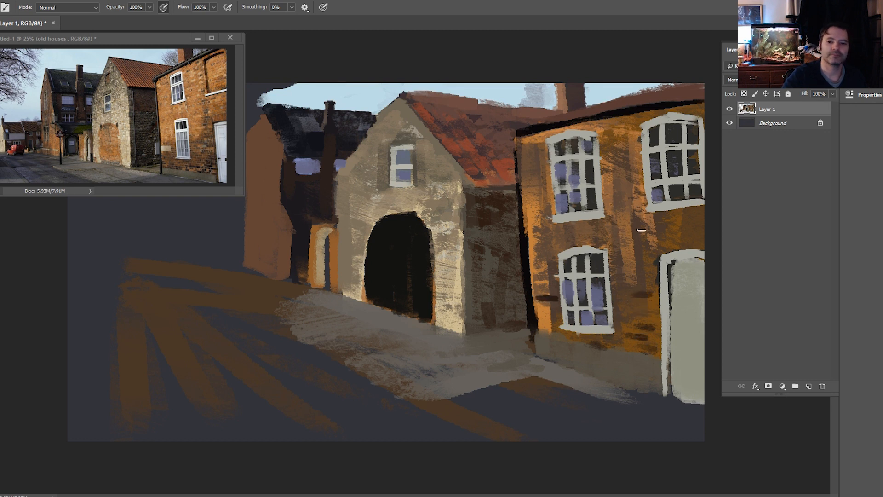
{"action": "left_click_drag", "start_coordinate": [638, 227], "coordinate": [656, 228]}
{"action": "left_click_drag", "start_coordinate": [612, 266], "coordinate": [629, 266]}
{"action": "mouse_move", "coordinate": [685, 228]}
{"action": "left_mouse_down"}
{"action": "mouse_move", "coordinate": [714, 249]}
{"action": "mouse_move", "coordinate": [666, 239]}
{"action": "mouse_move", "coordinate": [657, 251]}
{"action": "mouse_move", "coordinate": [688, 242]}
{"action": "mouse_move", "coordinate": [682, 235]}
{"action": "mouse_move", "coordinate": [694, 239]}
{"action": "mouse_move", "coordinate": [661, 243]}
{"action": "mouse_move", "coordinate": [710, 238]}
{"action": "mouse_move", "coordinate": [671, 238]}
{"action": "mouse_move", "coordinate": [707, 236]}
{"action": "mouse_move", "coordinate": [664, 247]}
{"action": "left_mouse_up"}
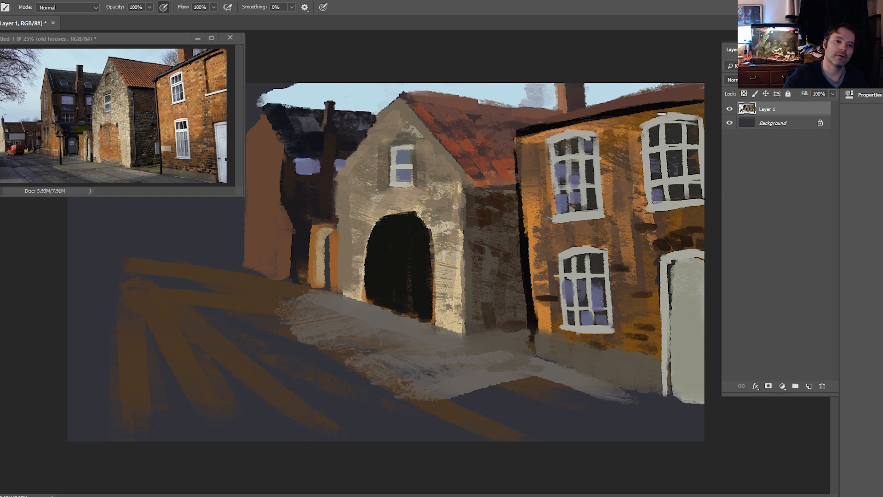
{"action": "left_click_drag", "start_coordinate": [560, 228], "coordinate": [573, 227]}
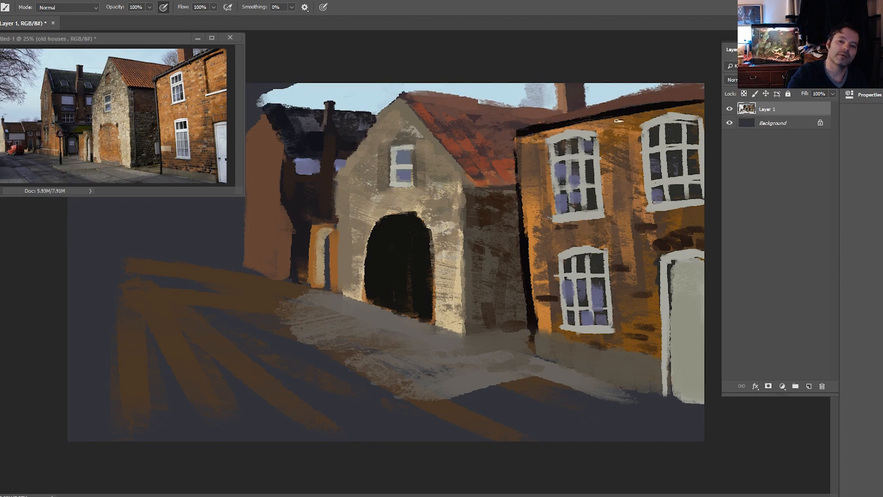
{"action": "left_click_drag", "start_coordinate": [630, 146], "coordinate": [637, 146]}
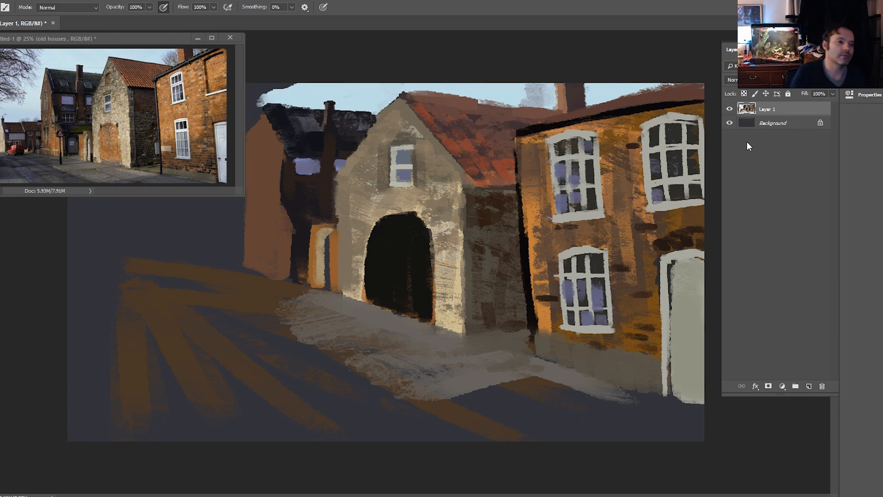
Sample a lighter pinkish brown and dry-brush brick texture down the wall of the far-left reddish building
{"action": "key", "text": "i"}
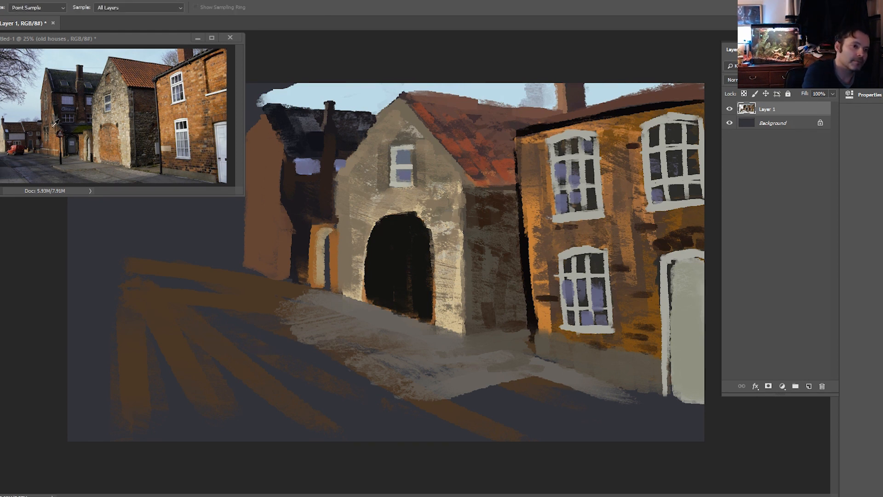
{"action": "key", "text": "b"}
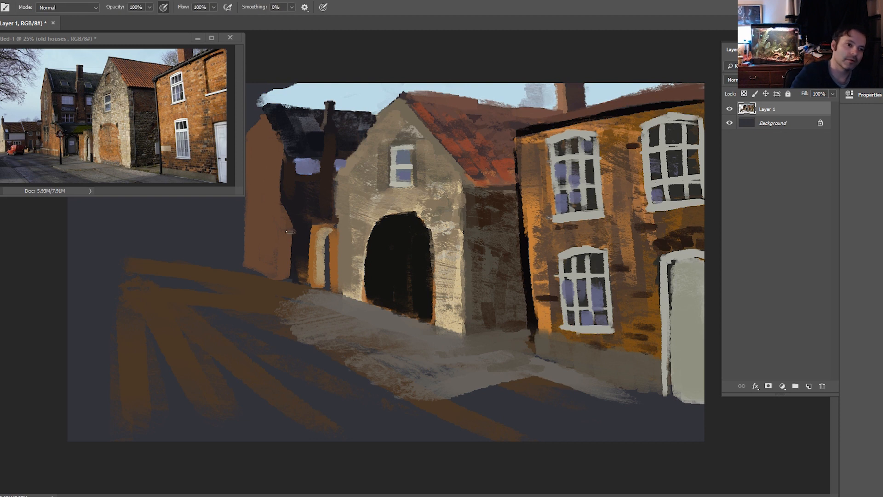
{"action": "left_click_drag", "start_coordinate": [288, 239], "coordinate": [282, 276]}
{"action": "mouse_move", "coordinate": [280, 207]}
{"action": "left_mouse_down"}
{"action": "mouse_move", "coordinate": [258, 258]}
{"action": "mouse_move", "coordinate": [249, 226]}
{"action": "left_mouse_up"}
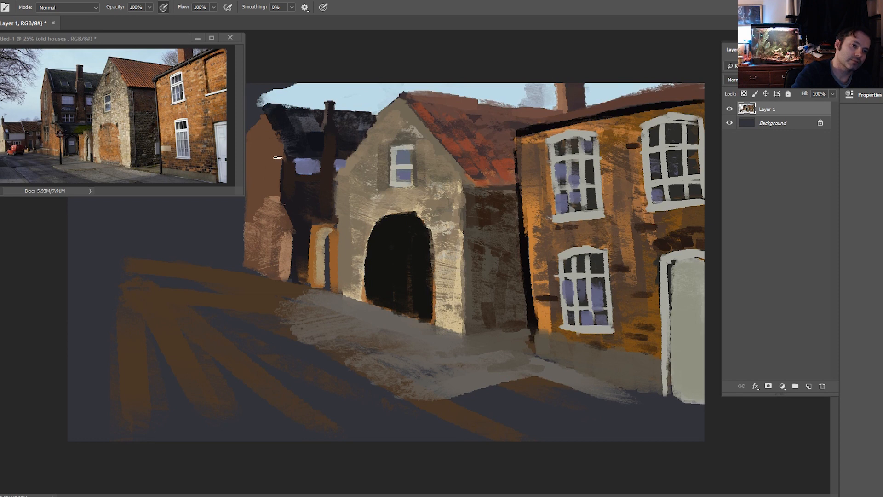
{"action": "left_click_drag", "start_coordinate": [279, 148], "coordinate": [275, 197]}
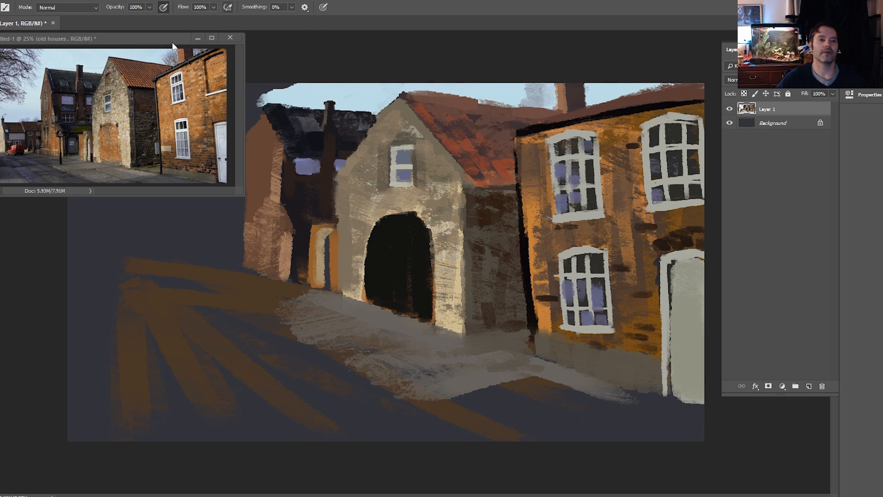
Move the reference photo window over the orange house, sample the pale sky blue, and make the painting active again
{"action": "mouse_move", "coordinate": [173, 46]}
{"action": "left_mouse_down"}
{"action": "mouse_move", "coordinate": [562, 78]}
{"action": "mouse_move", "coordinate": [605, 57]}
{"action": "mouse_move", "coordinate": [562, 60]}
{"action": "left_mouse_up"}
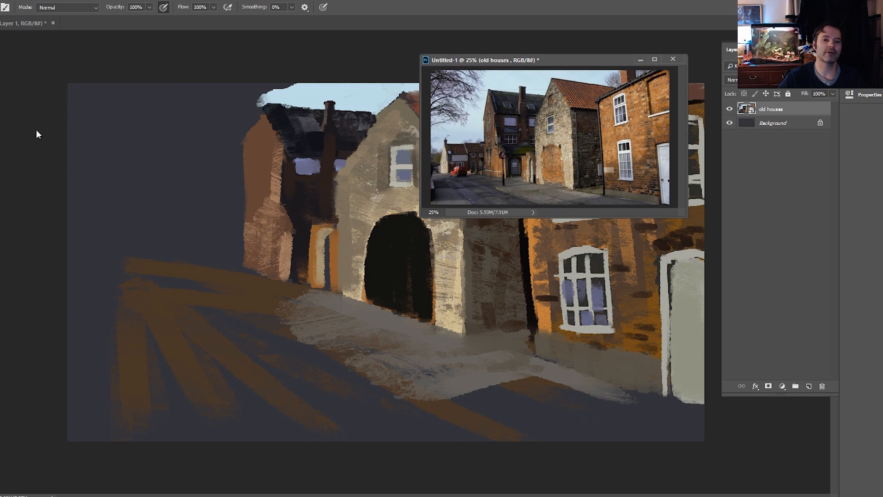
{"action": "key", "text": "e"}
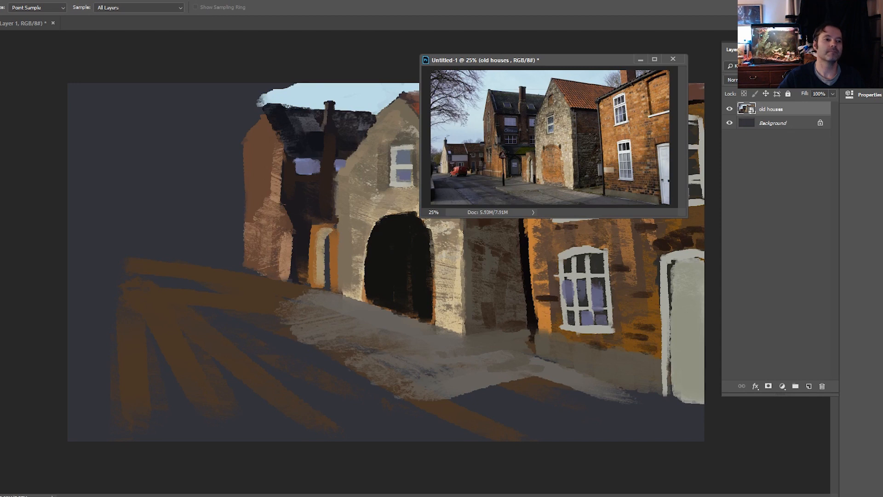
{"action": "key", "text": "b"}
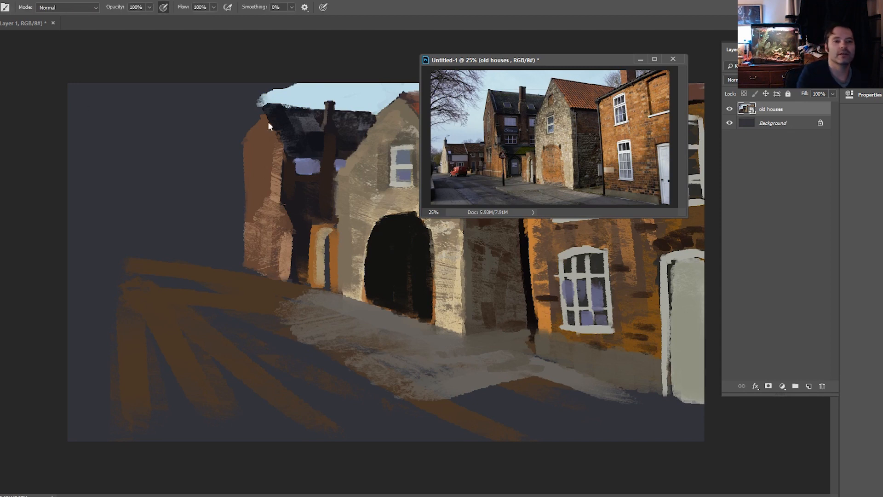
{"action": "left_click", "coordinate": [239, 109]}
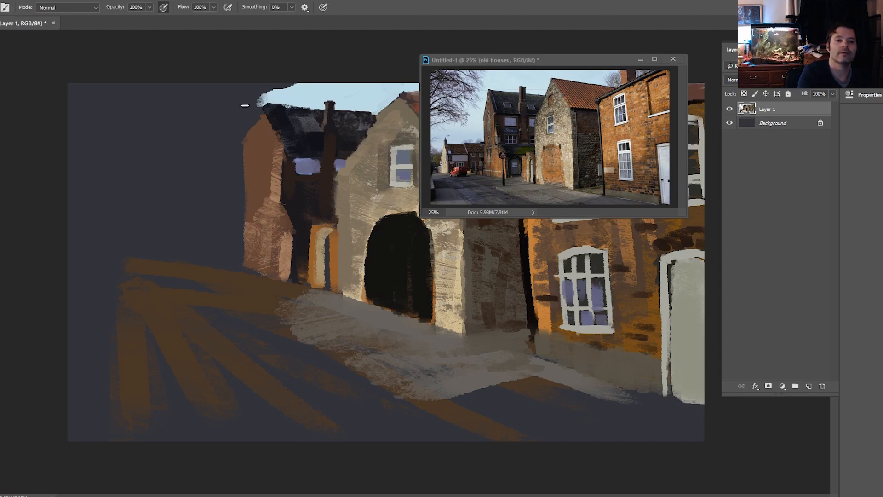
Paint the pale blue sky across the upper-left canvas, cutting in the reddish building's edge and a jagged skyline of distant buildings
{"action": "left_click_drag", "start_coordinate": [271, 92], "coordinate": [222, 128]}
{"action": "mouse_move", "coordinate": [266, 102]}
{"action": "left_mouse_down"}
{"action": "mouse_move", "coordinate": [230, 141]}
{"action": "mouse_move", "coordinate": [223, 174]}
{"action": "mouse_move", "coordinate": [251, 136]}
{"action": "left_mouse_up"}
{"action": "left_click_drag", "start_coordinate": [269, 93], "coordinate": [208, 197]}
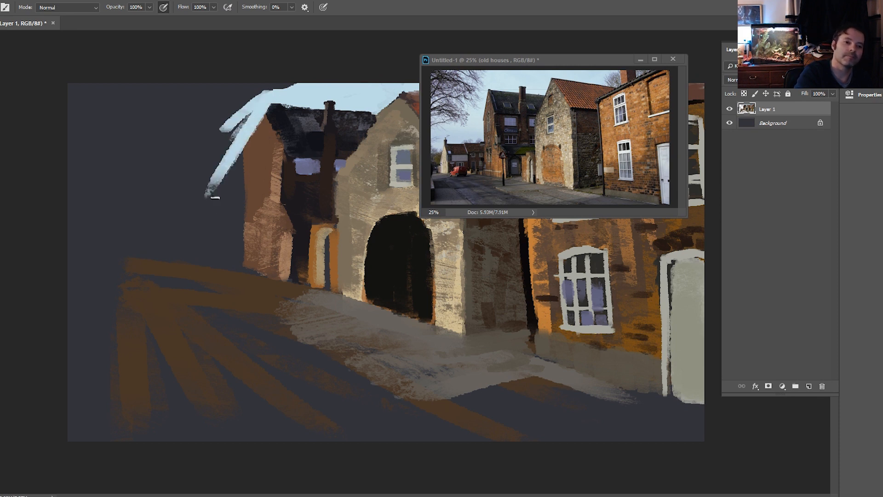
{"action": "mouse_move", "coordinate": [236, 150]}
{"action": "left_mouse_down"}
{"action": "mouse_move", "coordinate": [236, 216]}
{"action": "mouse_move", "coordinate": [236, 159]}
{"action": "mouse_move", "coordinate": [241, 220]}
{"action": "left_mouse_up"}
{"action": "left_click_drag", "start_coordinate": [244, 140], "coordinate": [242, 237]}
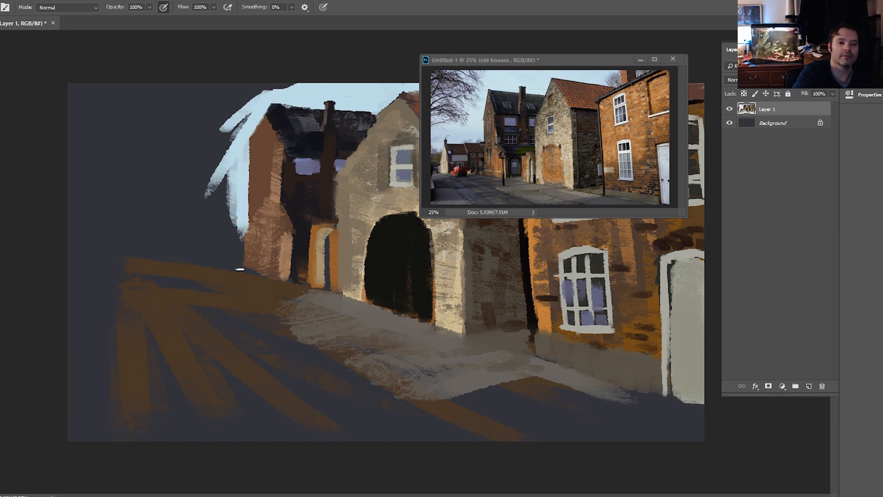
{"action": "mouse_move", "coordinate": [237, 168]}
{"action": "left_mouse_down"}
{"action": "mouse_move", "coordinate": [225, 223]}
{"action": "mouse_move", "coordinate": [212, 200]}
{"action": "mouse_move", "coordinate": [244, 116]}
{"action": "mouse_move", "coordinate": [190, 176]}
{"action": "mouse_move", "coordinate": [152, 119]}
{"action": "mouse_move", "coordinate": [138, 151]}
{"action": "mouse_move", "coordinate": [117, 117]}
{"action": "mouse_move", "coordinate": [83, 134]}
{"action": "mouse_move", "coordinate": [76, 104]}
{"action": "mouse_move", "coordinate": [50, 115]}
{"action": "mouse_move", "coordinate": [73, 150]}
{"action": "mouse_move", "coordinate": [70, 188]}
{"action": "left_mouse_up"}
{"action": "mouse_move", "coordinate": [146, 91]}
{"action": "left_mouse_down"}
{"action": "mouse_move", "coordinate": [260, 99]}
{"action": "mouse_move", "coordinate": [294, 90]}
{"action": "left_mouse_up"}
{"action": "mouse_move", "coordinate": [209, 85]}
{"action": "left_mouse_down"}
{"action": "mouse_move", "coordinate": [165, 100]}
{"action": "mouse_move", "coordinate": [117, 132]}
{"action": "mouse_move", "coordinate": [110, 83]}
{"action": "left_mouse_up"}
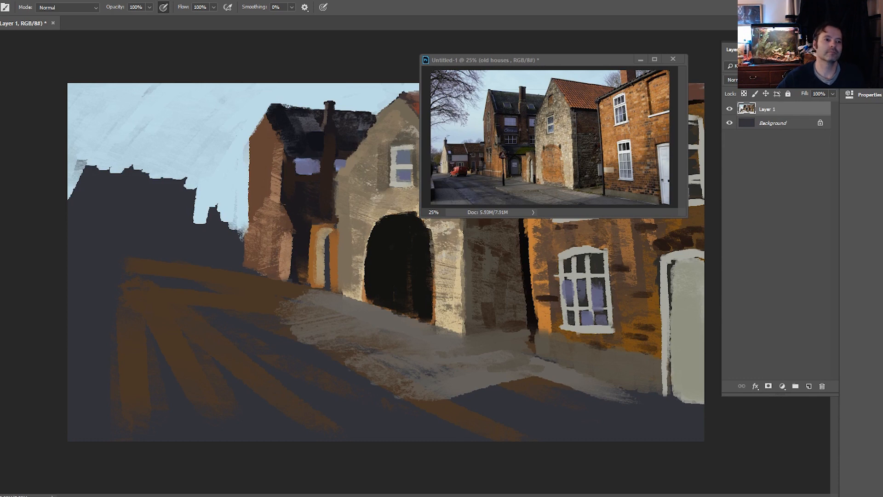
Sample a very dark brown and block in the low row of distant buildings beside the reddish building
{"action": "key", "text": "i"}
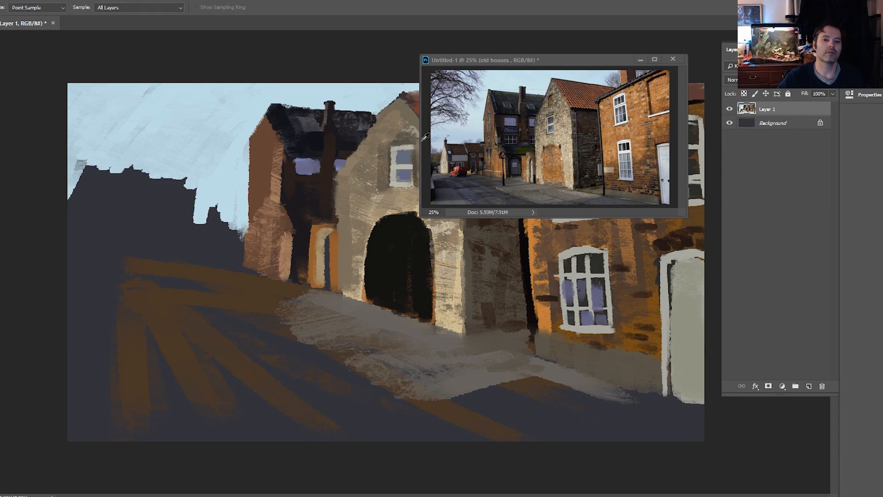
{"action": "key", "text": "b"}
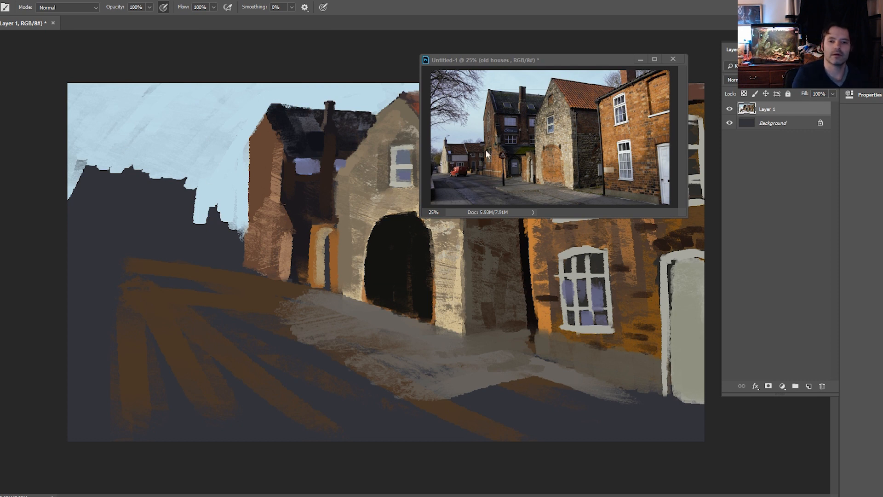
{"action": "mouse_move", "coordinate": [246, 226]}
{"action": "left_mouse_down"}
{"action": "mouse_move", "coordinate": [180, 233]}
{"action": "mouse_move", "coordinate": [177, 222]}
{"action": "mouse_move", "coordinate": [155, 224]}
{"action": "left_mouse_up"}
{"action": "mouse_move", "coordinate": [222, 227]}
{"action": "left_mouse_down"}
{"action": "mouse_move", "coordinate": [176, 223]}
{"action": "mouse_move", "coordinate": [239, 222]}
{"action": "mouse_move", "coordinate": [120, 218]}
{"action": "left_mouse_up"}
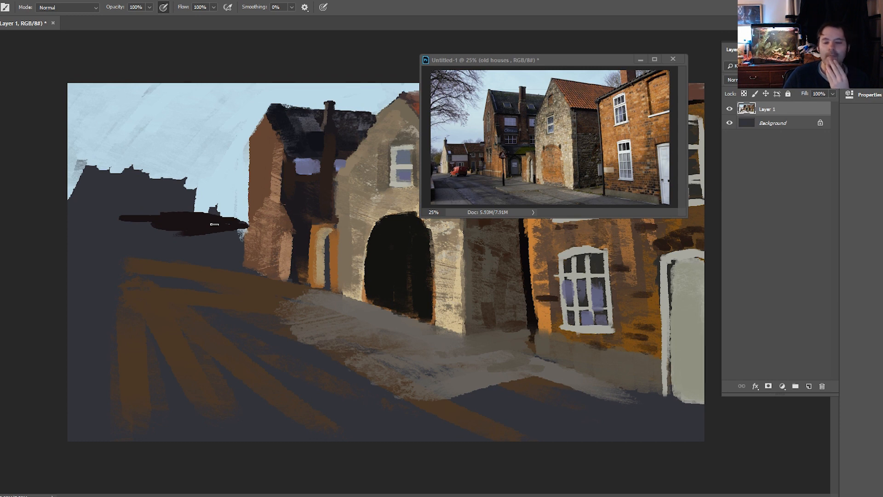
{"action": "mouse_move", "coordinate": [237, 220]}
{"action": "left_mouse_down"}
{"action": "mouse_move", "coordinate": [242, 265]}
{"action": "mouse_move", "coordinate": [244, 218]}
{"action": "mouse_move", "coordinate": [243, 269]}
{"action": "mouse_move", "coordinate": [240, 236]}
{"action": "mouse_move", "coordinate": [235, 229]}
{"action": "mouse_move", "coordinate": [230, 264]}
{"action": "mouse_move", "coordinate": [217, 220]}
{"action": "mouse_move", "coordinate": [207, 254]}
{"action": "mouse_move", "coordinate": [199, 218]}
{"action": "mouse_move", "coordinate": [180, 261]}
{"action": "mouse_move", "coordinate": [169, 216]}
{"action": "mouse_move", "coordinate": [153, 240]}
{"action": "mouse_move", "coordinate": [147, 215]}
{"action": "mouse_move", "coordinate": [135, 245]}
{"action": "mouse_move", "coordinate": [115, 234]}
{"action": "left_mouse_up"}
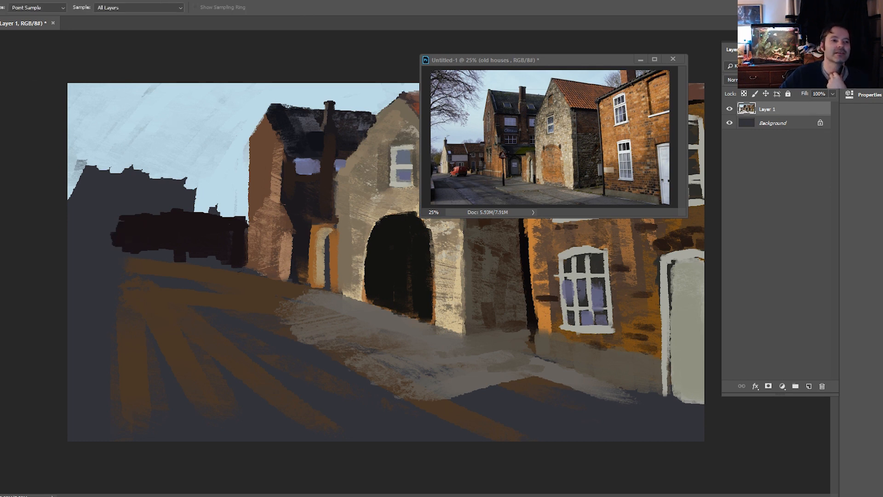
Paint pale sky blue over the tall dark mass at the far left, leaving a low jagged skyline, and touch out leftover dark specks
{"action": "mouse_move", "coordinate": [179, 191]}
{"action": "left_mouse_down"}
{"action": "mouse_move", "coordinate": [169, 172]}
{"action": "mouse_move", "coordinate": [158, 183]}
{"action": "mouse_move", "coordinate": [136, 170]}
{"action": "mouse_move", "coordinate": [128, 212]}
{"action": "mouse_move", "coordinate": [123, 196]}
{"action": "mouse_move", "coordinate": [105, 214]}
{"action": "mouse_move", "coordinate": [86, 173]}
{"action": "mouse_move", "coordinate": [69, 198]}
{"action": "left_mouse_up"}
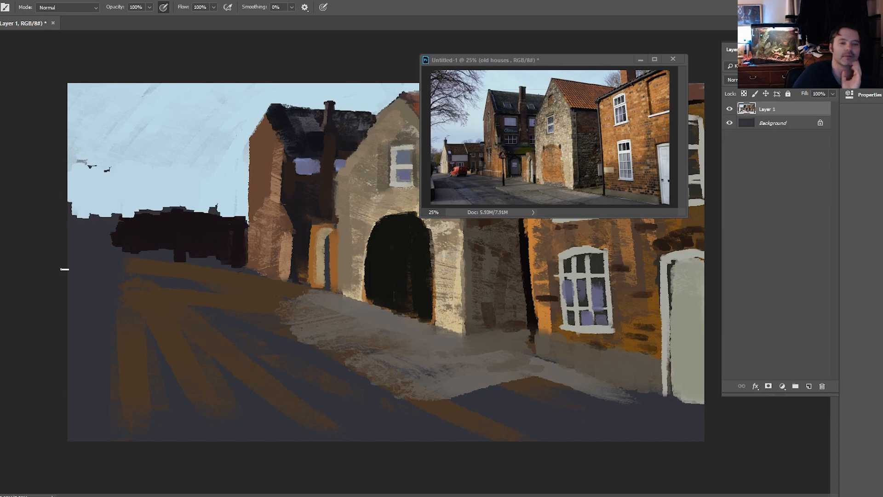
{"action": "mouse_move", "coordinate": [106, 171]}
{"action": "left_mouse_down"}
{"action": "mouse_move", "coordinate": [119, 157]}
{"action": "mouse_move", "coordinate": [92, 159]}
{"action": "left_mouse_up"}
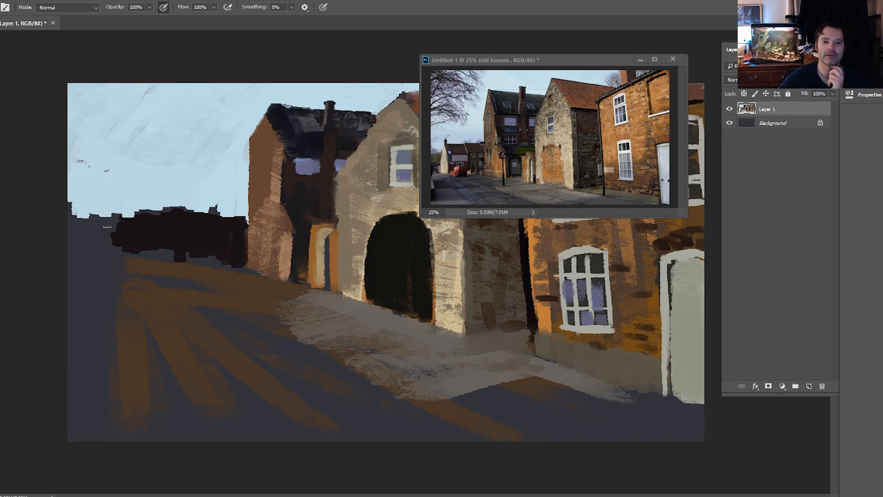
Sample a darker reddish brown and brush it down the far-left building's side wall, pushing its outer edge slightly into the sky
{"action": "key", "text": "i"}
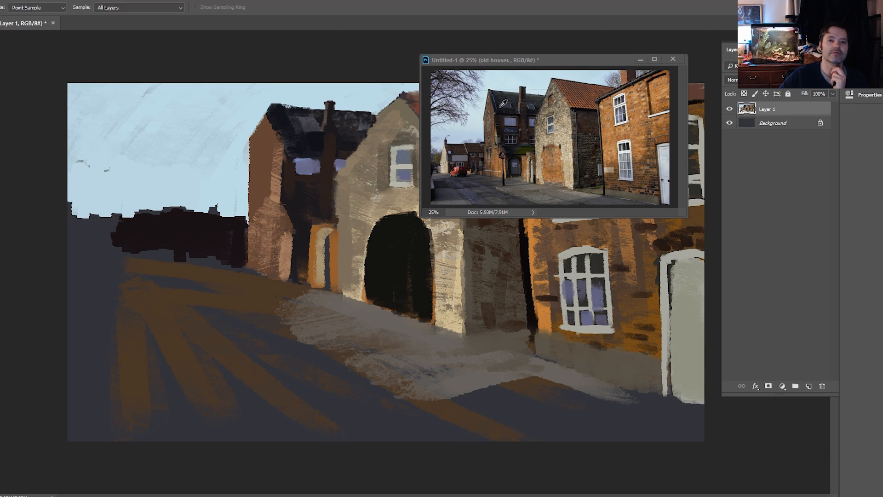
{"action": "key", "text": "b"}
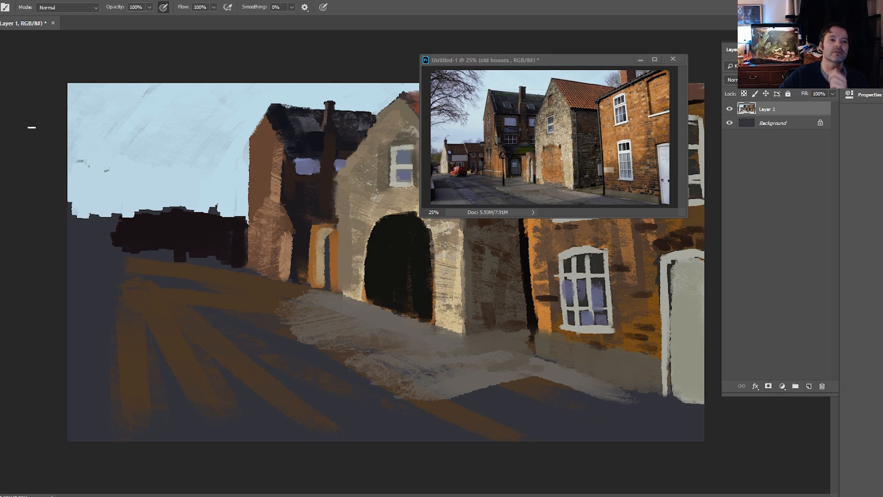
{"action": "mouse_move", "coordinate": [251, 138]}
{"action": "left_mouse_down"}
{"action": "mouse_move", "coordinate": [268, 109]}
{"action": "mouse_move", "coordinate": [250, 144]}
{"action": "mouse_move", "coordinate": [257, 134]}
{"action": "mouse_move", "coordinate": [253, 218]}
{"action": "left_mouse_up"}
{"action": "mouse_move", "coordinate": [268, 124]}
{"action": "left_mouse_down"}
{"action": "mouse_move", "coordinate": [279, 151]}
{"action": "mouse_move", "coordinate": [273, 130]}
{"action": "mouse_move", "coordinate": [272, 209]}
{"action": "left_mouse_up"}
{"action": "left_click_drag", "start_coordinate": [271, 154], "coordinate": [272, 214]}
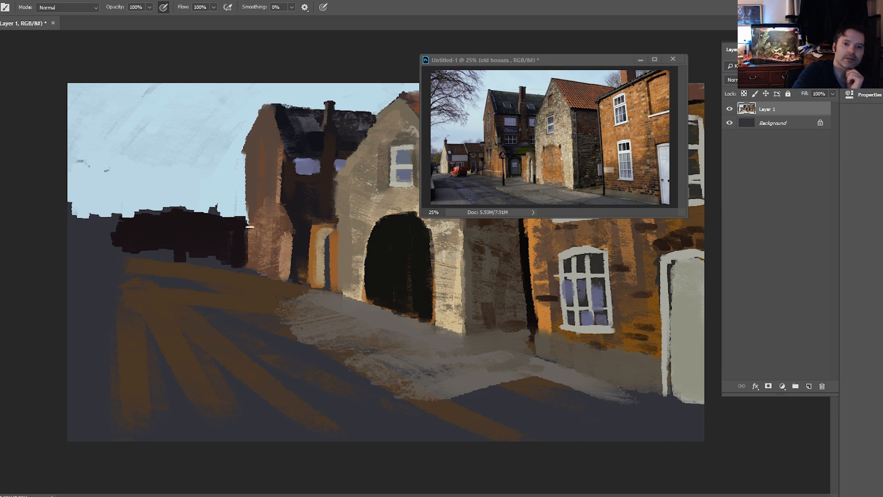
{"action": "left_click_drag", "start_coordinate": [247, 154], "coordinate": [247, 256]}
{"action": "left_click_drag", "start_coordinate": [263, 201], "coordinate": [266, 263]}
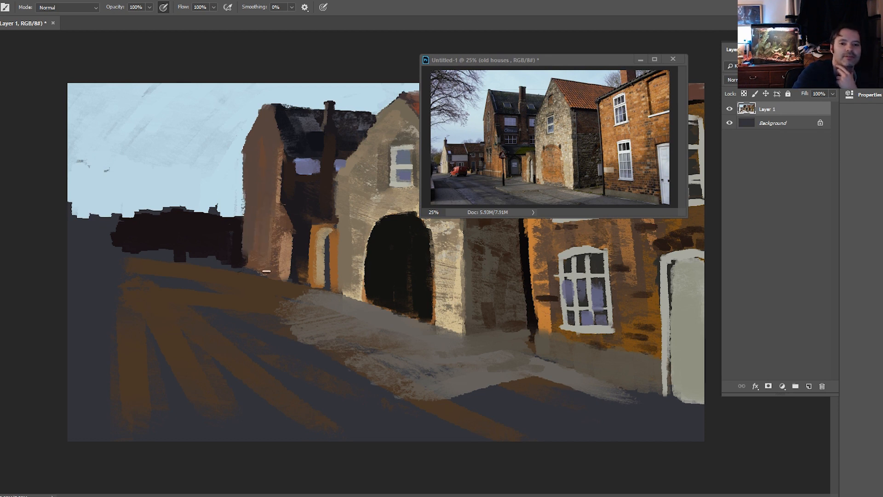
{"action": "left_click_drag", "start_coordinate": [276, 181], "coordinate": [275, 201]}
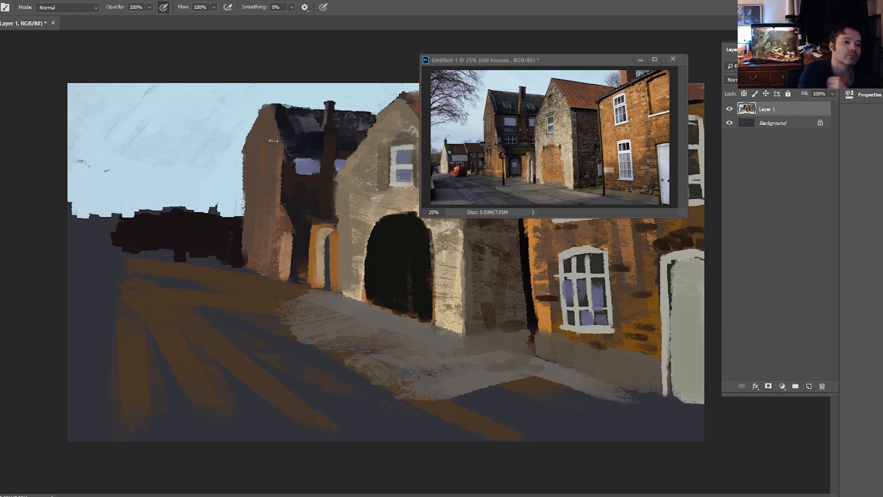
Sample a muted pinkish brown, soften the far-left building's side wall with it, and paint over the bright orange surround of the small doorway
{"action": "key", "text": "i"}
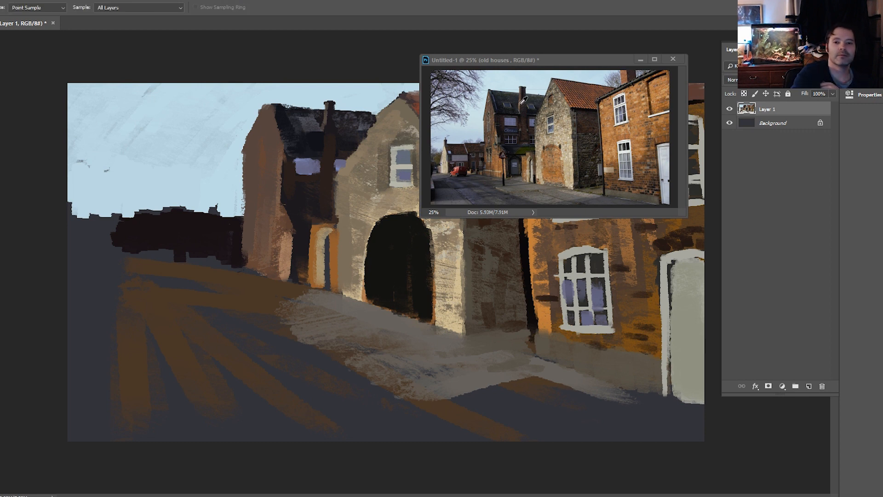
{"action": "key", "text": "b"}
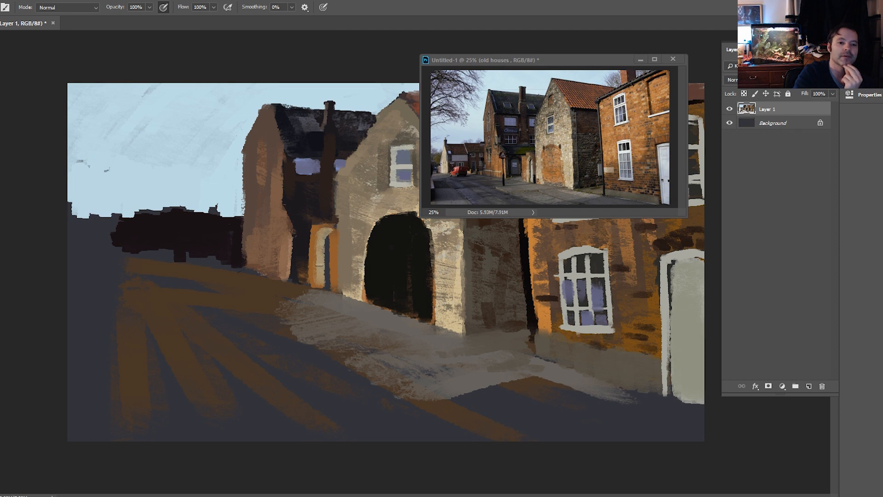
{"action": "left_click_drag", "start_coordinate": [317, 236], "coordinate": [314, 289]}
{"action": "mouse_move", "coordinate": [317, 234]}
{"action": "left_mouse_down"}
{"action": "mouse_move", "coordinate": [313, 266]}
{"action": "mouse_move", "coordinate": [327, 236]}
{"action": "mouse_move", "coordinate": [324, 249]}
{"action": "mouse_move", "coordinate": [333, 239]}
{"action": "mouse_move", "coordinate": [335, 290]}
{"action": "left_mouse_up"}
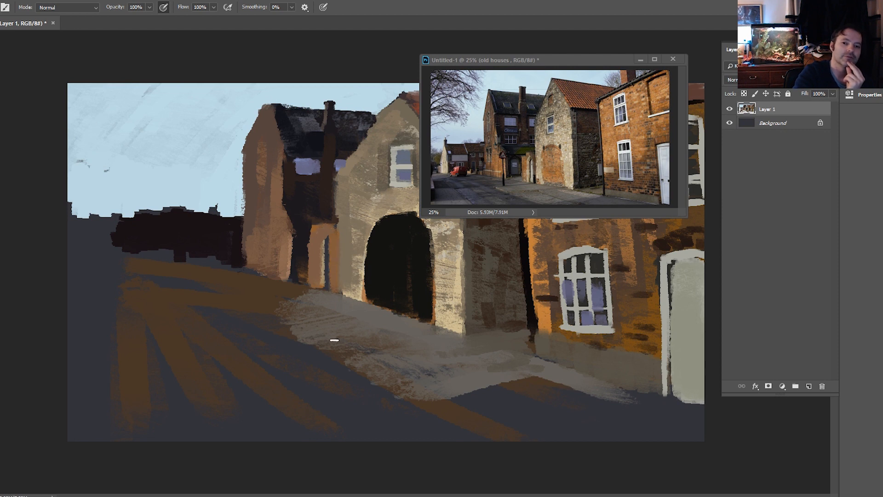
Cover the small doorway's interior with stone beige, darken the colour to #625335, and fill the door with it
{"action": "key", "text": "i"}
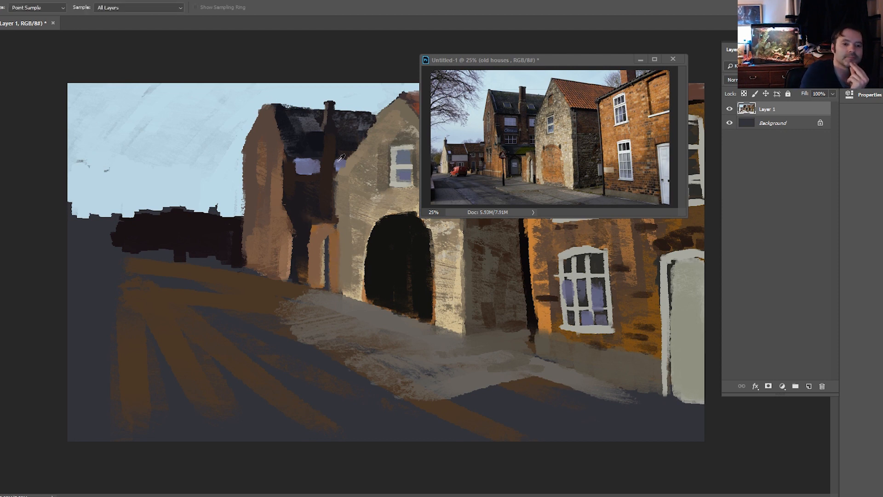
{"action": "left_click", "coordinate": [308, 249]}
{"action": "key", "text": "b"}
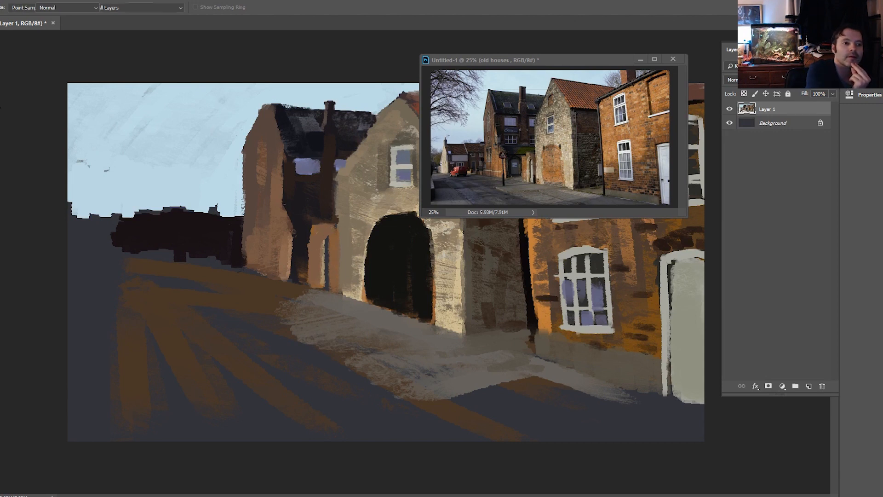
{"action": "mouse_move", "coordinate": [327, 240]}
{"action": "left_mouse_down"}
{"action": "mouse_move", "coordinate": [322, 289]}
{"action": "mouse_move", "coordinate": [321, 268]}
{"action": "left_mouse_up"}
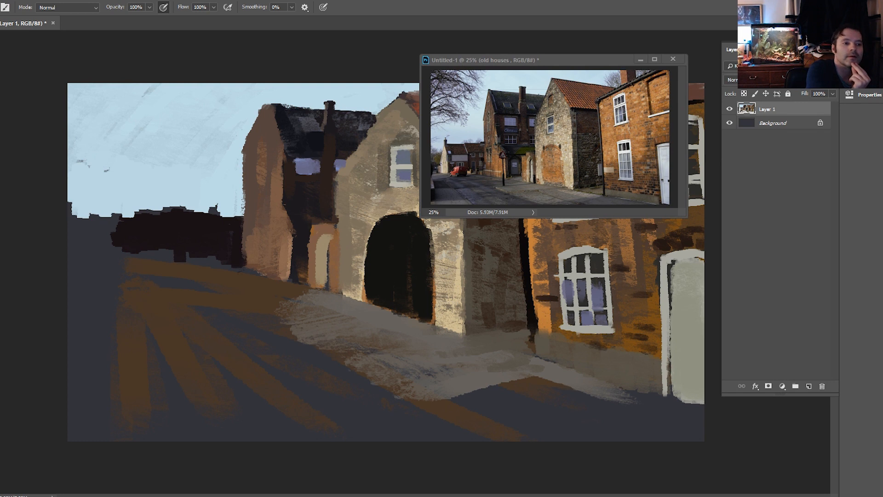
{"action": "key", "text": "i"}
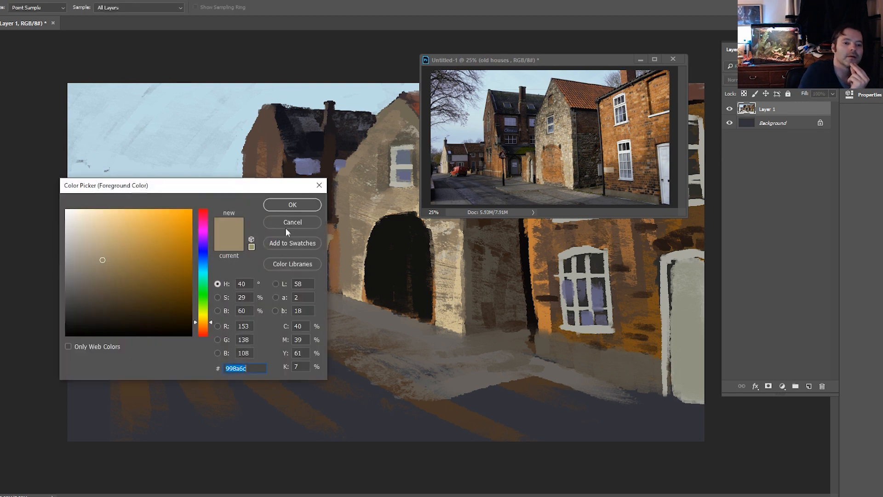
{"action": "left_click", "coordinate": [130, 268]}
{"action": "left_click_drag", "start_coordinate": [124, 288], "coordinate": [112, 292]}
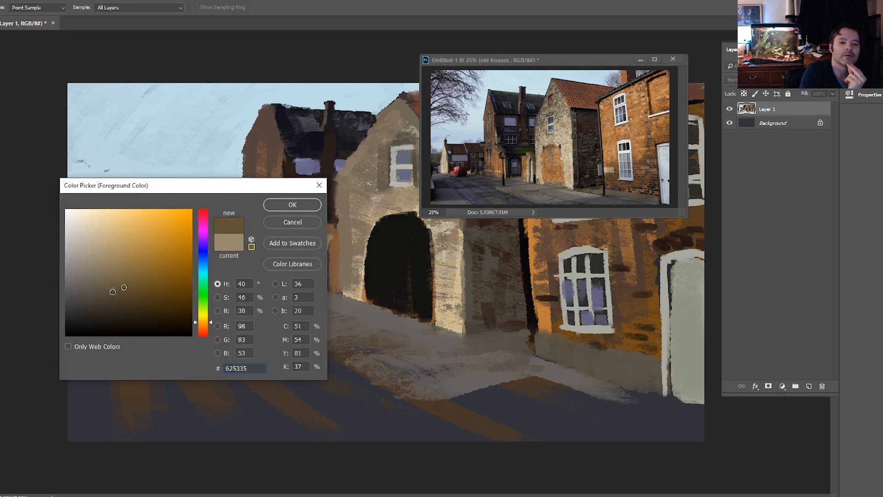
{"action": "left_click", "coordinate": [275, 208]}
{"action": "key", "text": "b"}
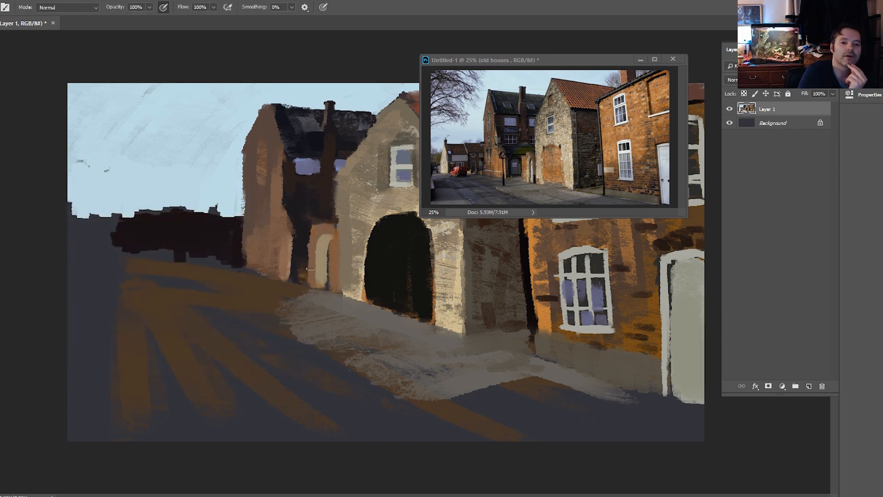
{"action": "mouse_move", "coordinate": [329, 239]}
{"action": "left_mouse_down"}
{"action": "mouse_move", "coordinate": [321, 286]}
{"action": "mouse_move", "coordinate": [331, 240]}
{"action": "mouse_move", "coordinate": [326, 291]}
{"action": "mouse_move", "coordinate": [327, 237]}
{"action": "left_mouse_up"}
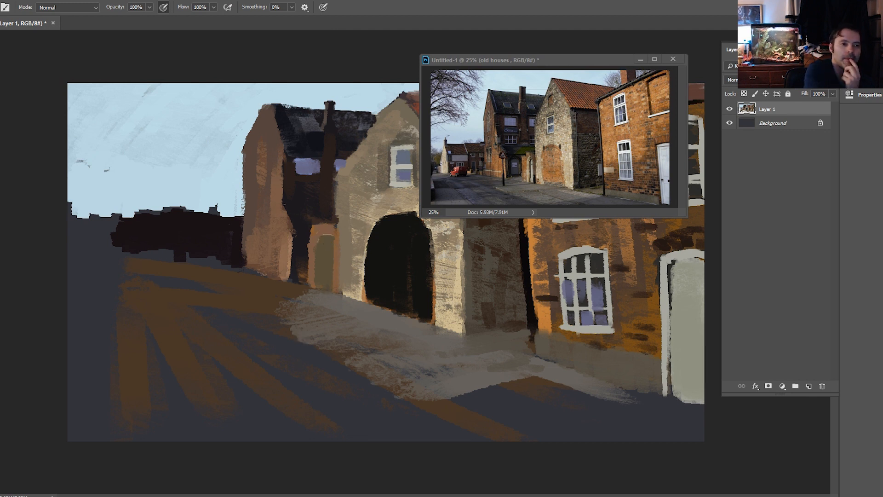
Adjust the brush and paint a light stone arch around both sides and the top of the small brown door
{"action": "key", "text": "i"}
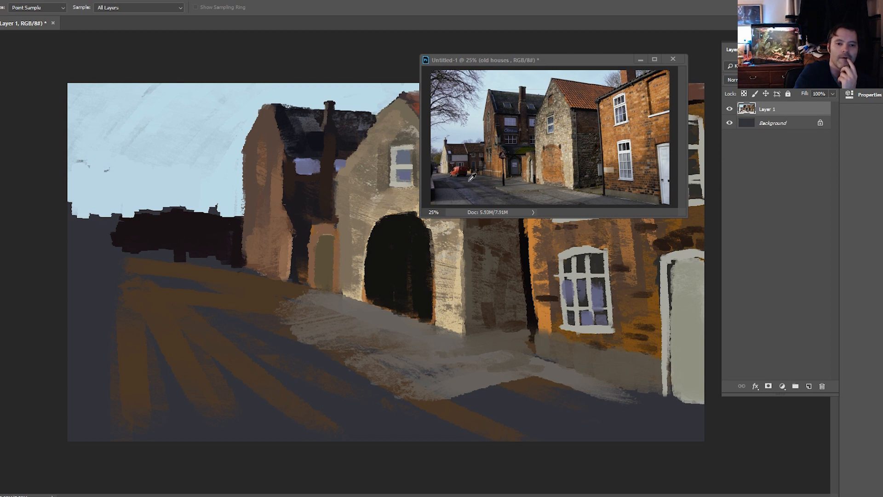
{"action": "key", "text": "b"}
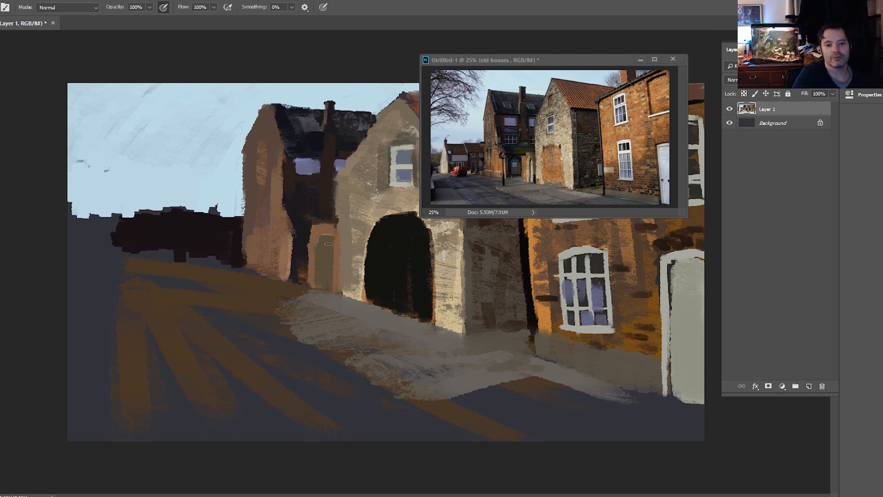
{"action": "right_click", "coordinate": [332, 244], "text": "alt"}
{"action": "left_click_drag", "start_coordinate": [332, 235], "coordinate": [317, 281]}
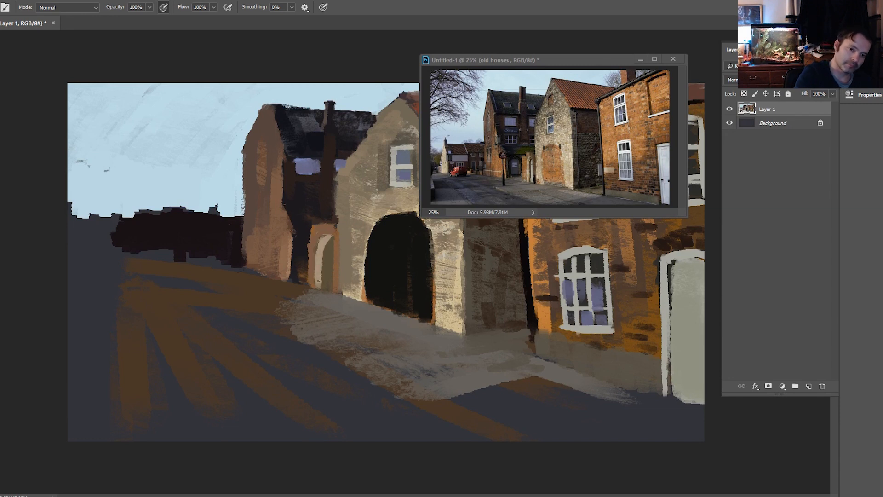
{"action": "left_click_drag", "start_coordinate": [332, 240], "coordinate": [333, 288]}
{"action": "left_click_drag", "start_coordinate": [334, 247], "coordinate": [328, 235]}
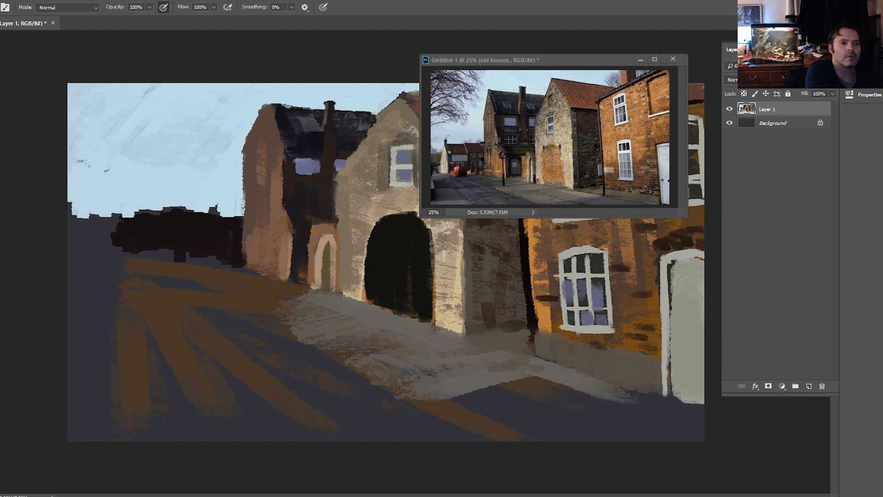
Sample a dark green from the reference photo and paint a band of foliage above the small arched door
{"action": "key", "text": "i"}
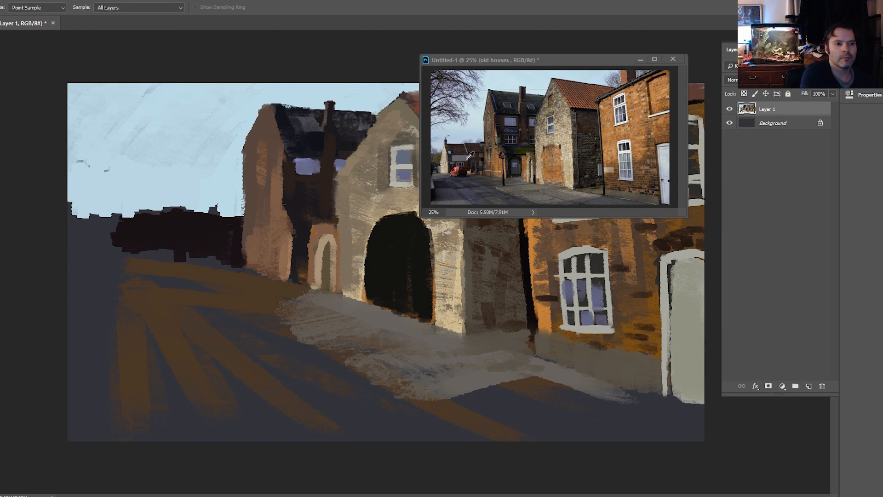
{"action": "key", "text": "b"}
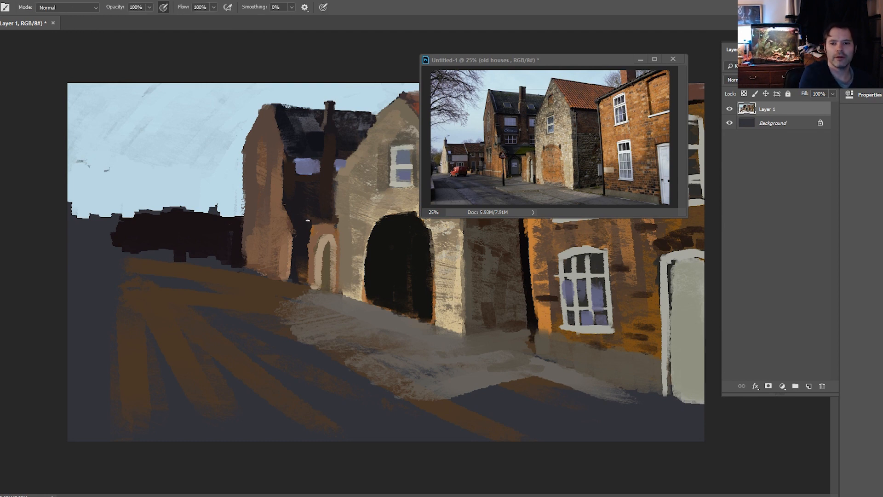
{"action": "mouse_move", "coordinate": [308, 225]}
{"action": "left_mouse_down"}
{"action": "mouse_move", "coordinate": [335, 220]}
{"action": "mouse_move", "coordinate": [296, 219]}
{"action": "left_mouse_up"}
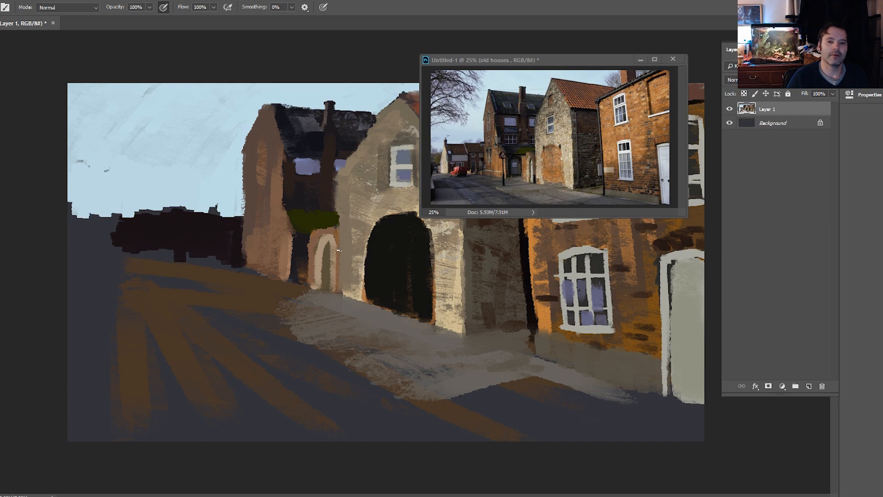
Sample a dark blue-grey from the reference photo and fill the door in the shadowed wall below the green foliage
{"action": "key", "text": "i"}
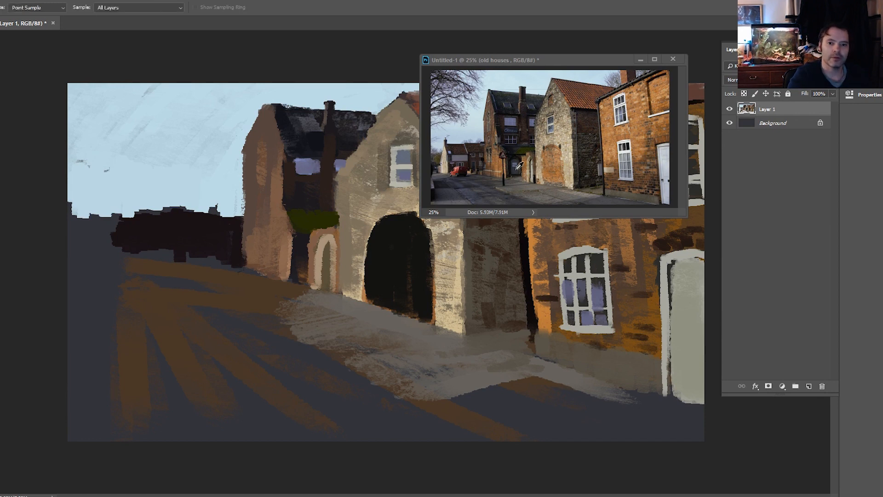
{"action": "key", "text": "b"}
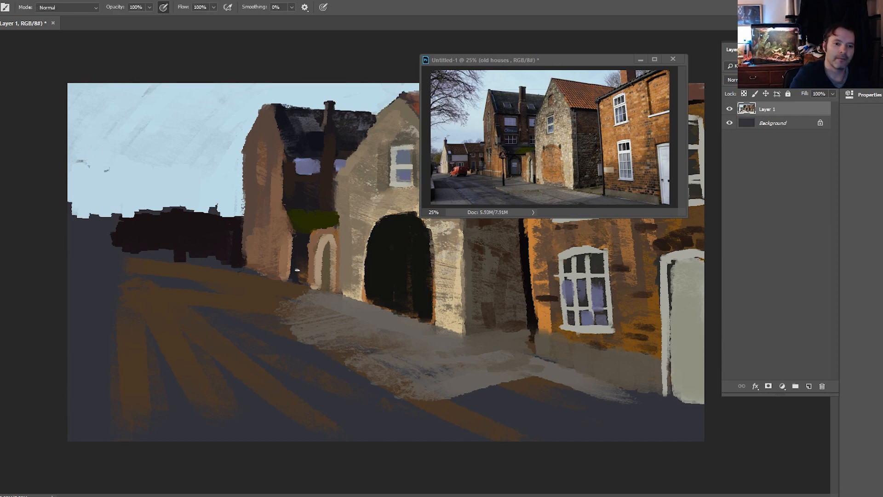
{"action": "left_click_drag", "start_coordinate": [301, 243], "coordinate": [301, 277]}
{"action": "left_click_drag", "start_coordinate": [308, 245], "coordinate": [308, 281]}
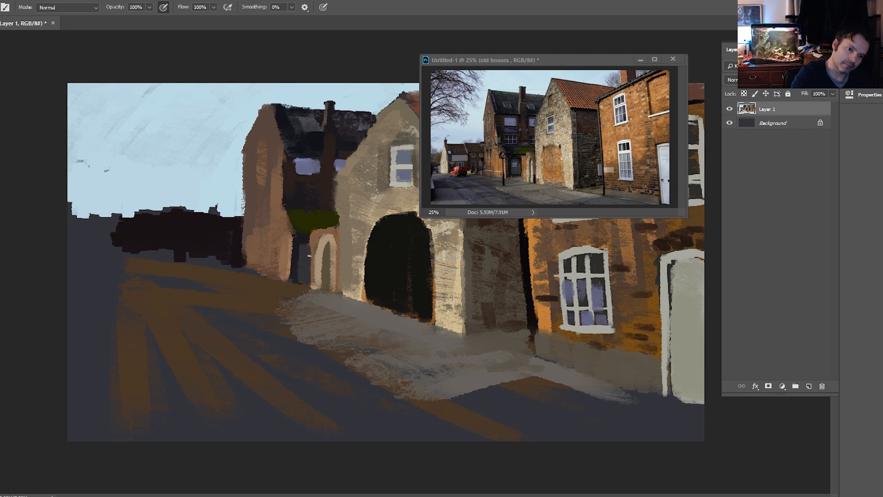
{"action": "left_click_drag", "start_coordinate": [300, 245], "coordinate": [298, 279]}
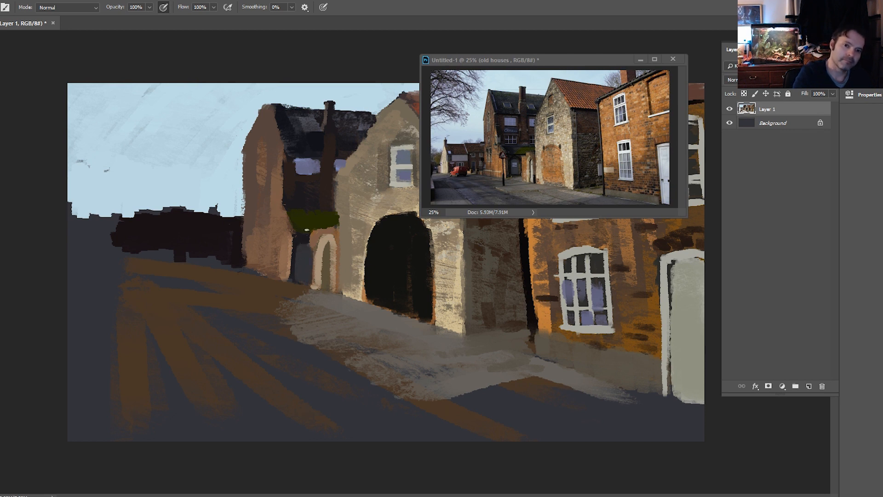
Sample a near-black shade, frame the blue-grey door with it, and break up the green foliage with dark shadow strokes
{"action": "key", "text": "i"}
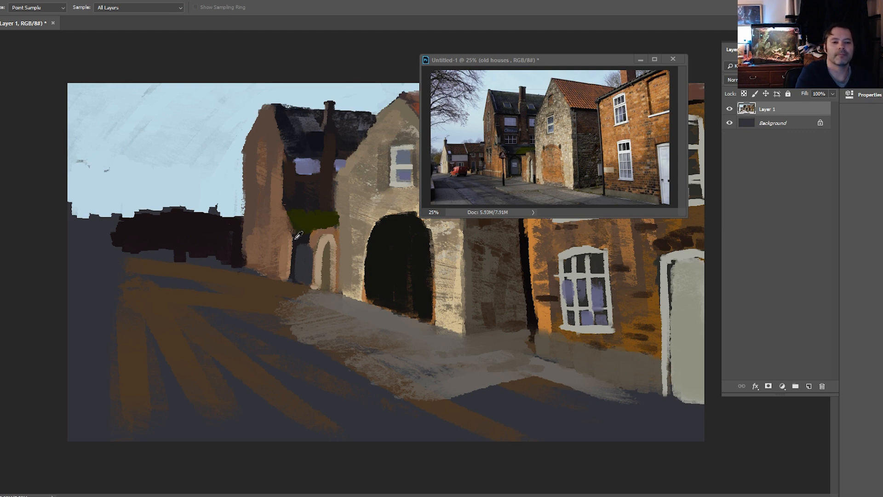
{"action": "key", "text": "b"}
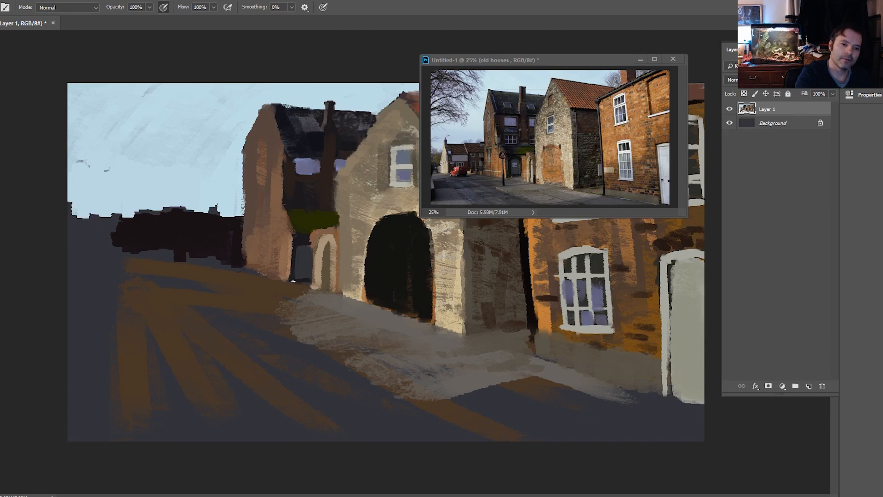
{"action": "left_click_drag", "start_coordinate": [307, 242], "coordinate": [315, 290]}
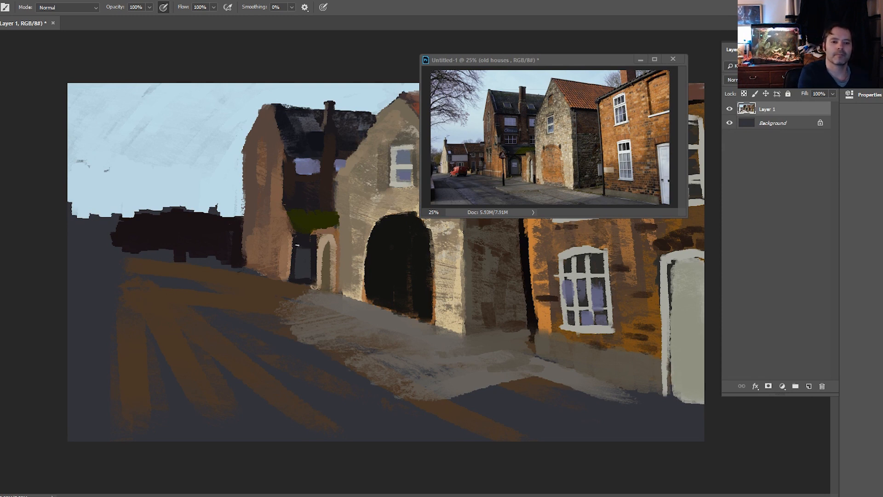
{"action": "mouse_move", "coordinate": [293, 249]}
{"action": "left_mouse_down"}
{"action": "mouse_move", "coordinate": [293, 273]}
{"action": "mouse_move", "coordinate": [293, 236]}
{"action": "left_mouse_up"}
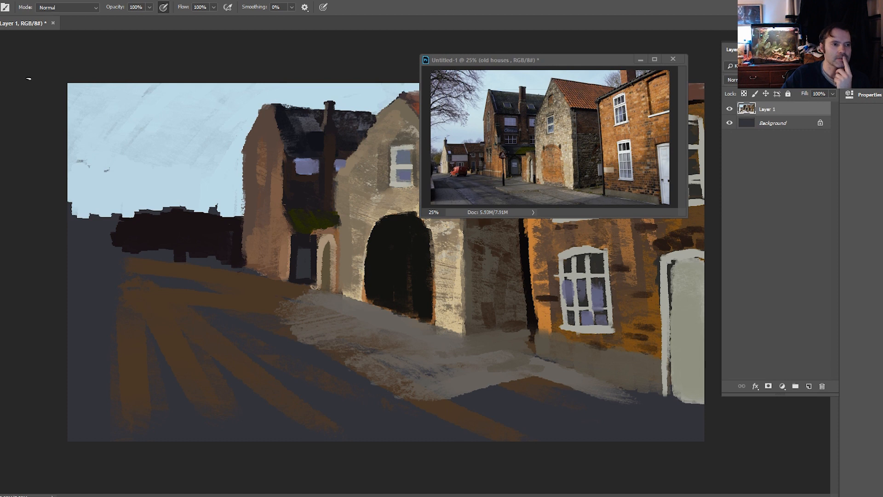
Sample a dark shade, paint over the small brown arched door with it, and restate the green foliage band above
{"action": "key", "text": "i"}
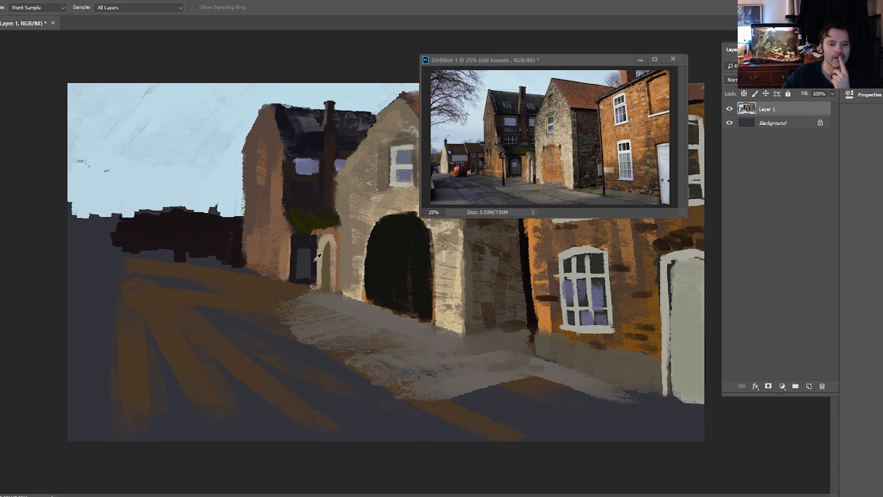
{"action": "key", "text": "b"}
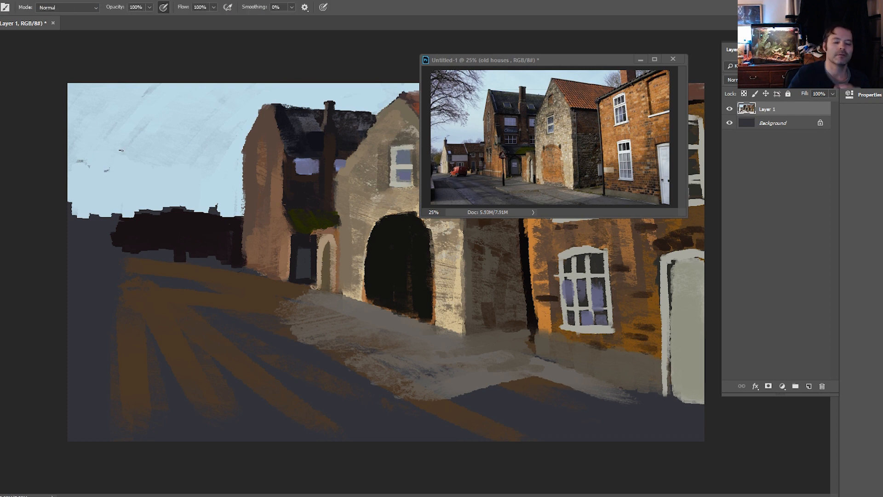
{"action": "left_click", "coordinate": [313, 276], "text": "shift"}
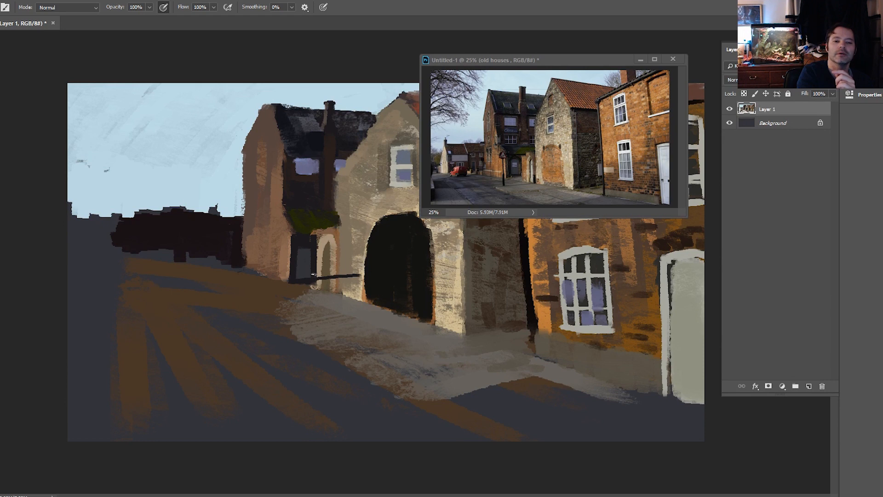
{"action": "mouse_move", "coordinate": [337, 229]}
{"action": "left_mouse_down"}
{"action": "mouse_move", "coordinate": [337, 279]}
{"action": "mouse_move", "coordinate": [335, 235]}
{"action": "mouse_move", "coordinate": [333, 275]}
{"action": "mouse_move", "coordinate": [328, 241]}
{"action": "mouse_move", "coordinate": [323, 278]}
{"action": "mouse_move", "coordinate": [318, 240]}
{"action": "mouse_move", "coordinate": [324, 281]}
{"action": "mouse_move", "coordinate": [331, 264]}
{"action": "mouse_move", "coordinate": [332, 241]}
{"action": "left_mouse_up"}
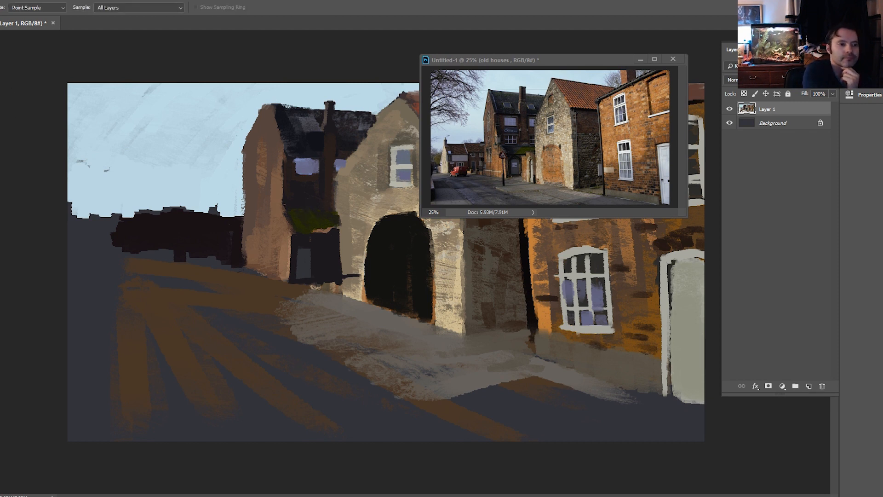
{"action": "left_click_drag", "start_coordinate": [316, 224], "coordinate": [336, 224]}
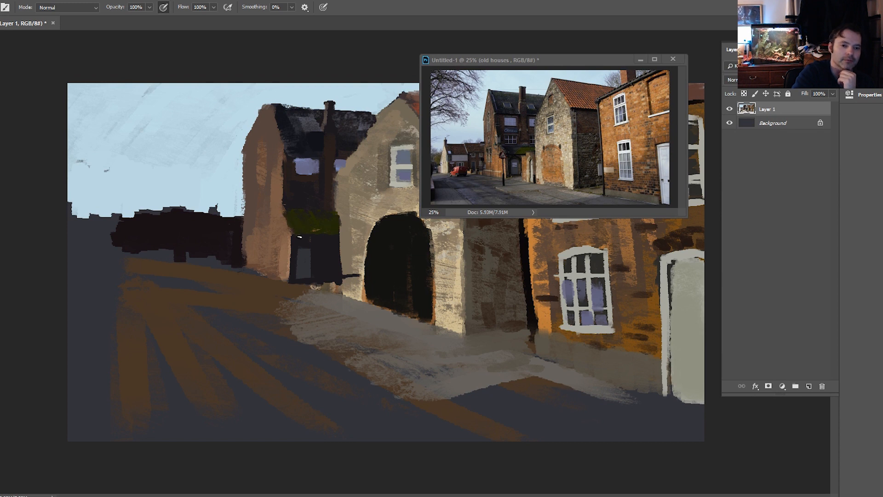
Sample the blue-grey door colour and repaint the door in the shadowed wall wider with a rounded top
{"action": "key", "text": "i"}
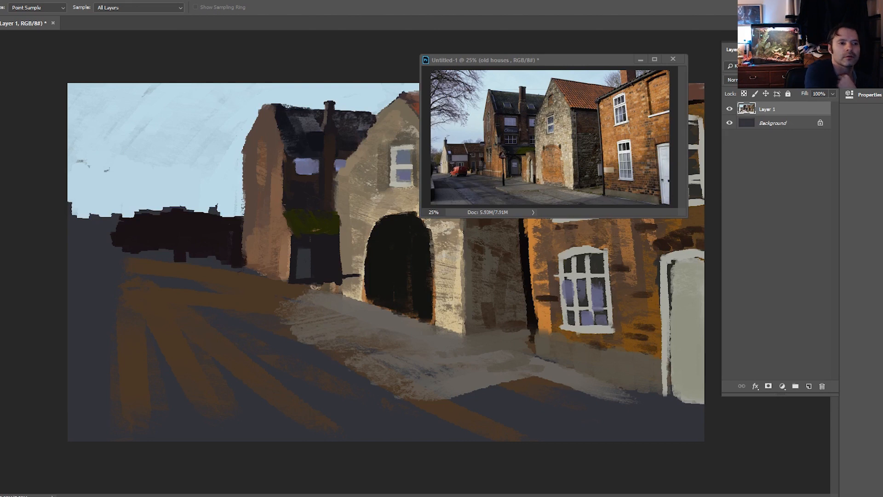
{"action": "key", "text": "b"}
{"action": "mouse_move", "coordinate": [298, 251]}
{"action": "left_mouse_down"}
{"action": "mouse_move", "coordinate": [313, 271]}
{"action": "mouse_move", "coordinate": [311, 249]}
{"action": "mouse_move", "coordinate": [310, 281]}
{"action": "mouse_move", "coordinate": [312, 248]}
{"action": "mouse_move", "coordinate": [312, 277]}
{"action": "mouse_move", "coordinate": [307, 258]}
{"action": "mouse_move", "coordinate": [298, 282]}
{"action": "mouse_move", "coordinate": [297, 255]}
{"action": "mouse_move", "coordinate": [298, 278]}
{"action": "left_mouse_up"}
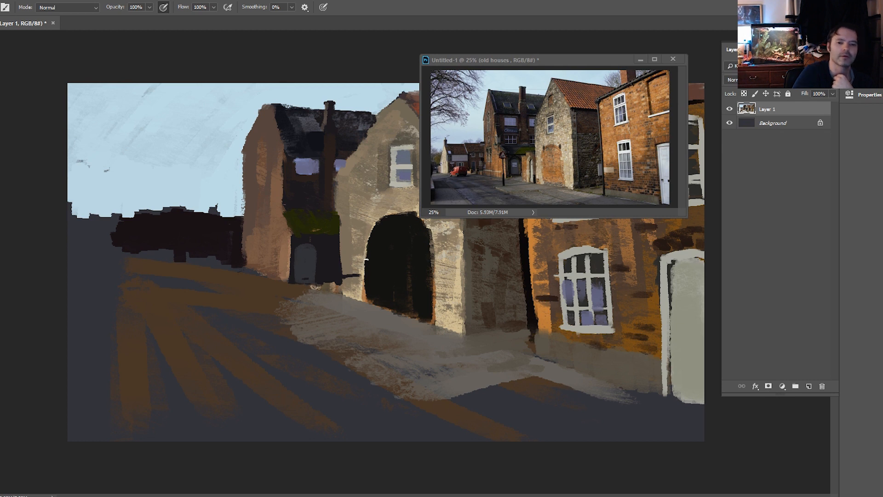
Repaint the stone house's far wall edge in sampled grey-beige over the stray dark strokes, and add dark shading around the rounded door
{"action": "left_click", "coordinate": [342, 199], "text": "alt"}
{"action": "mouse_move", "coordinate": [340, 213]}
{"action": "left_mouse_down"}
{"action": "mouse_move", "coordinate": [338, 265]}
{"action": "mouse_move", "coordinate": [341, 195]}
{"action": "mouse_move", "coordinate": [342, 285]}
{"action": "left_mouse_up"}
{"action": "mouse_move", "coordinate": [339, 248]}
{"action": "left_mouse_down"}
{"action": "mouse_move", "coordinate": [348, 293]}
{"action": "mouse_move", "coordinate": [357, 277]}
{"action": "left_mouse_up"}
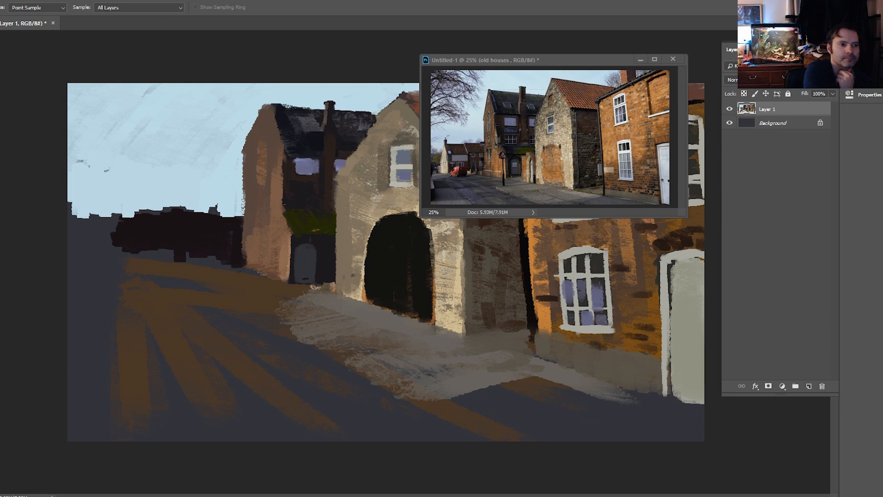
{"action": "mouse_move", "coordinate": [299, 249]}
{"action": "left_mouse_down"}
{"action": "mouse_move", "coordinate": [296, 280]}
{"action": "mouse_move", "coordinate": [296, 254]}
{"action": "mouse_move", "coordinate": [306, 260]}
{"action": "mouse_move", "coordinate": [296, 252]}
{"action": "mouse_move", "coordinate": [315, 252]}
{"action": "left_mouse_up"}
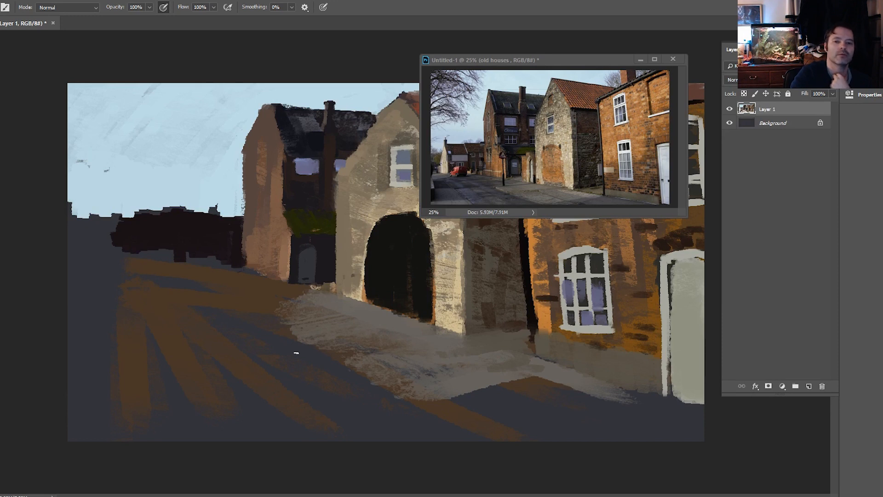
Sample the wall brown to extend the base of the distant house's side wall, and paint two faint grey-green windows on it
{"action": "key", "text": "i"}
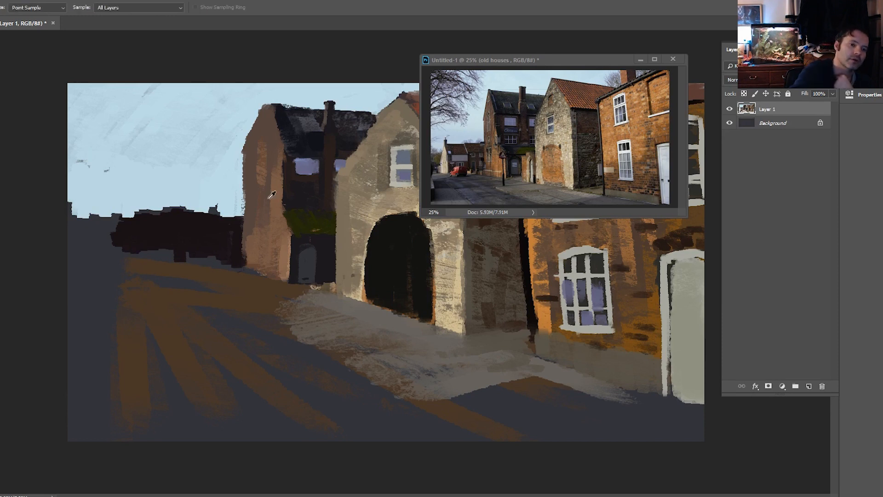
{"action": "key", "text": "b"}
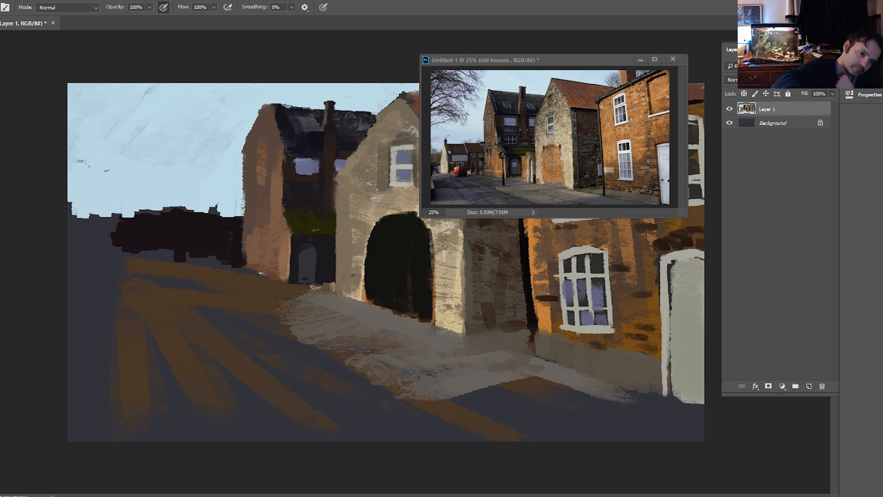
{"action": "mouse_move", "coordinate": [270, 276]}
{"action": "left_mouse_down"}
{"action": "mouse_move", "coordinate": [243, 243]}
{"action": "mouse_move", "coordinate": [258, 268]}
{"action": "left_mouse_up"}
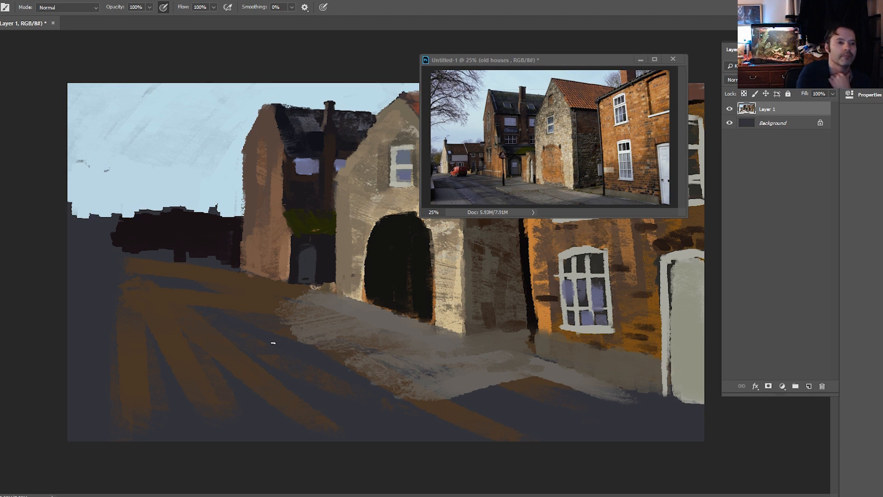
{"action": "key", "text": "i"}
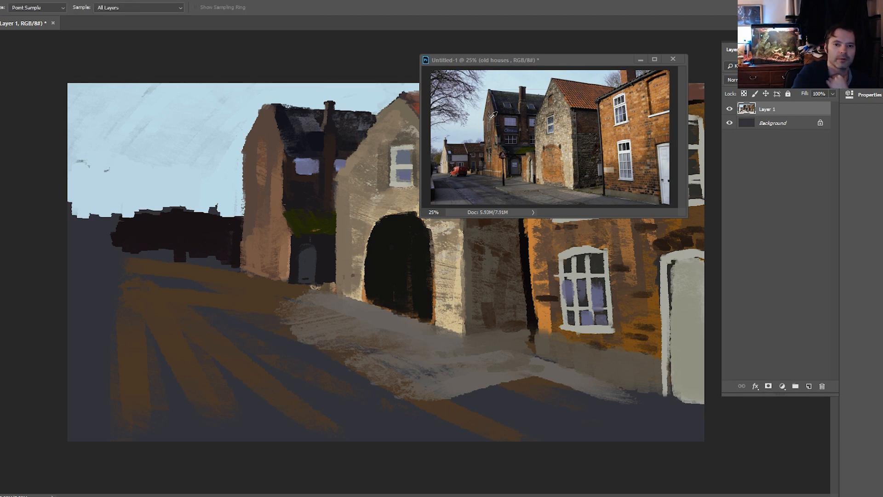
{"action": "key", "text": "b"}
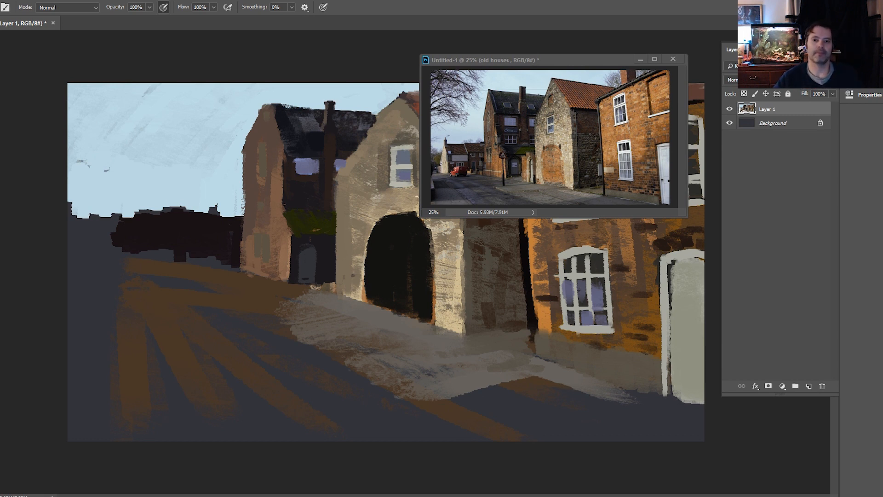
Move the reference photo over the open sky to uncover the brick house, sample a dark tone from it, and return to the painting
{"action": "mouse_move", "coordinate": [629, 62]}
{"action": "left_mouse_down"}
{"action": "mouse_move", "coordinate": [60, 338]}
{"action": "mouse_move", "coordinate": [63, 429]}
{"action": "mouse_move", "coordinate": [154, 75]}
{"action": "left_mouse_up"}
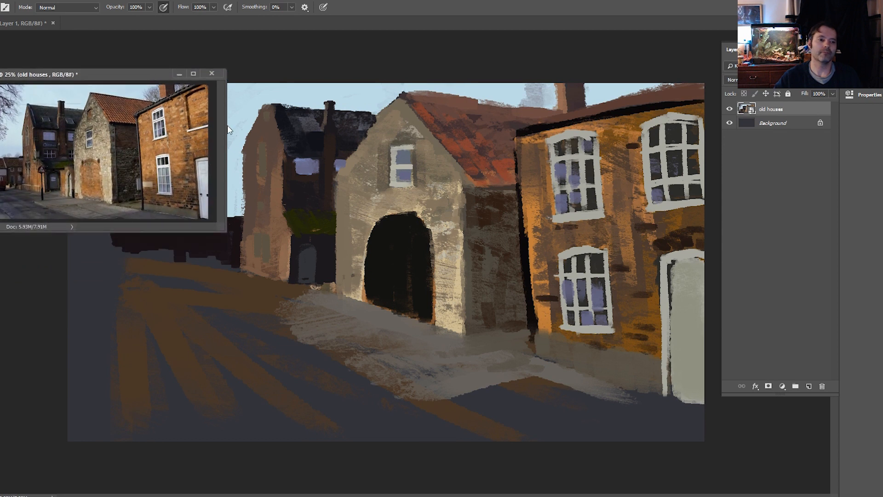
{"action": "key", "text": "i"}
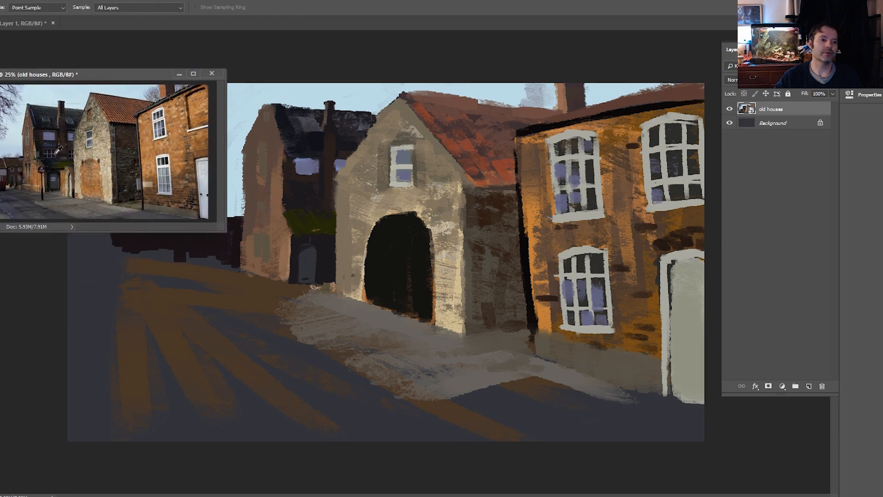
{"action": "key", "text": "b"}
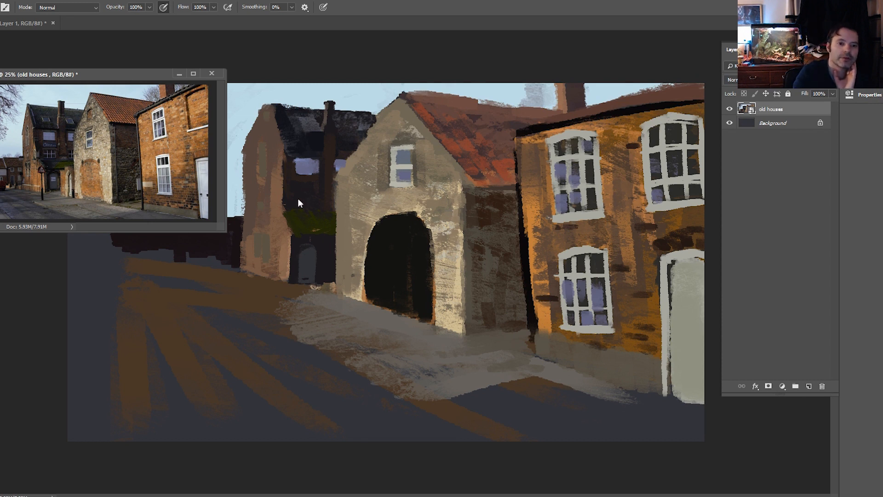
{"action": "left_click", "coordinate": [329, 211]}
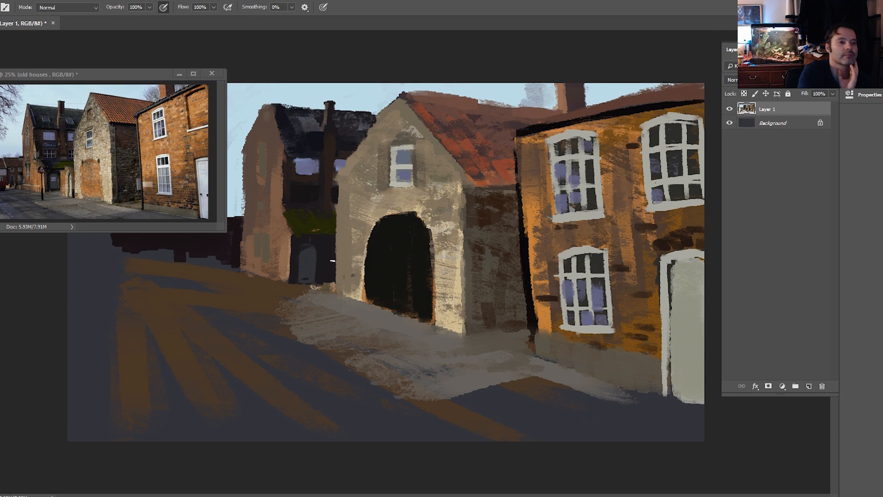
Sample the dark purplish wall colour and paint it down the stone house's far edge and up to the base of its gable
{"action": "key", "text": "i"}
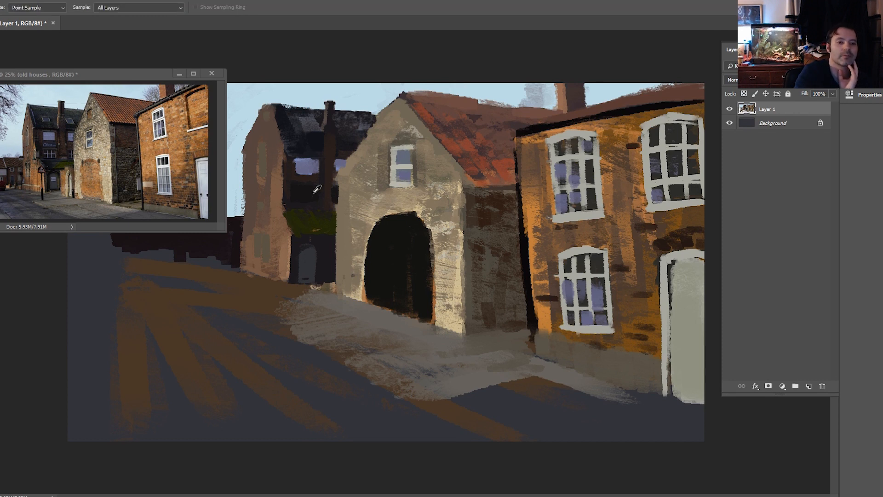
{"action": "key", "text": "b"}
{"action": "mouse_move", "coordinate": [338, 191]}
{"action": "left_mouse_down"}
{"action": "mouse_move", "coordinate": [337, 276]}
{"action": "mouse_move", "coordinate": [340, 228]}
{"action": "mouse_move", "coordinate": [337, 266]}
{"action": "left_mouse_up"}
{"action": "mouse_move", "coordinate": [340, 170]}
{"action": "left_mouse_down"}
{"action": "mouse_move", "coordinate": [338, 183]}
{"action": "mouse_move", "coordinate": [348, 160]}
{"action": "left_mouse_up"}
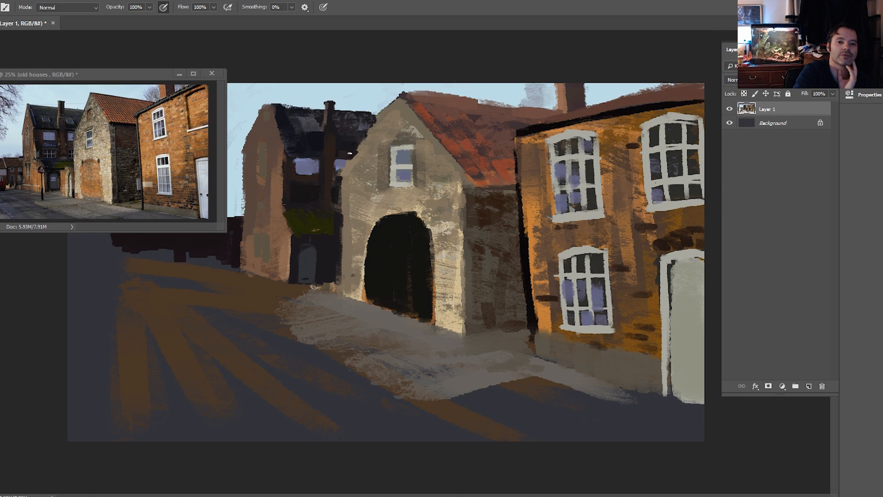
Paint grey-beige strokes down the corner where the stone house's front meets its shadowed side wall
{"action": "key", "text": "i"}
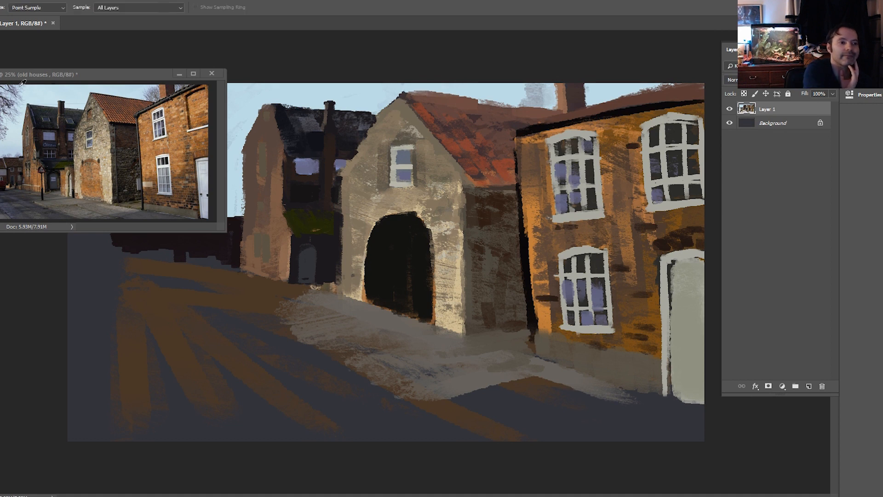
{"action": "left_click", "coordinate": [322, 166]}
{"action": "key", "text": "b"}
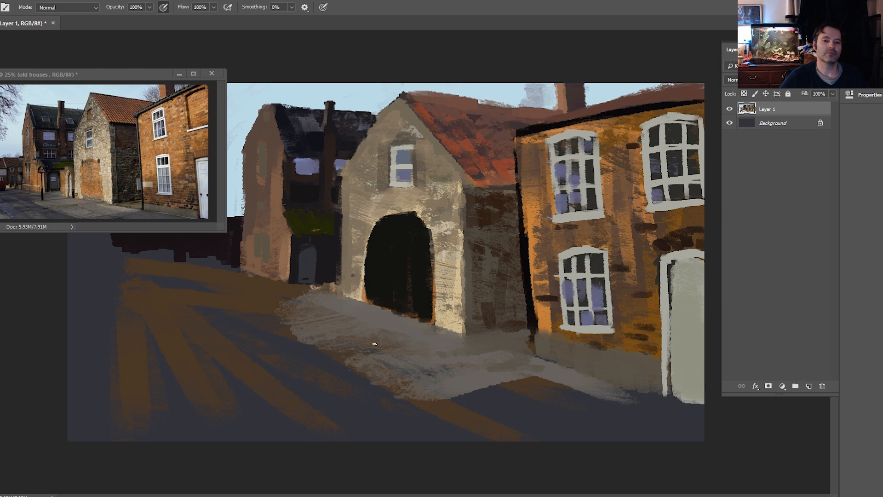
{"action": "mouse_move", "coordinate": [470, 185]}
{"action": "left_mouse_down"}
{"action": "mouse_move", "coordinate": [466, 272]}
{"action": "mouse_move", "coordinate": [466, 188]}
{"action": "mouse_move", "coordinate": [465, 237]}
{"action": "left_mouse_up"}
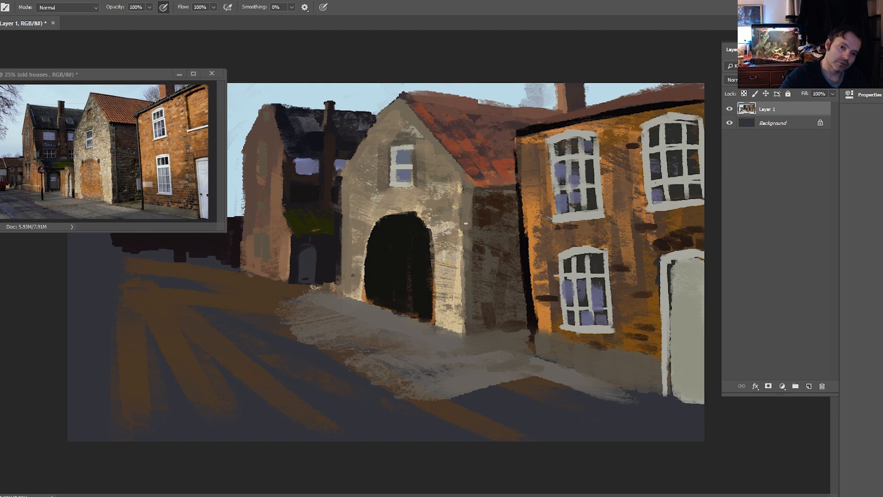
{"action": "mouse_move", "coordinate": [464, 301]}
{"action": "left_mouse_down"}
{"action": "mouse_move", "coordinate": [459, 246]}
{"action": "mouse_move", "coordinate": [460, 260]}
{"action": "left_mouse_up"}
{"action": "mouse_move", "coordinate": [458, 329]}
{"action": "left_mouse_down"}
{"action": "mouse_move", "coordinate": [449, 257]}
{"action": "mouse_move", "coordinate": [462, 222]}
{"action": "mouse_move", "coordinate": [464, 242]}
{"action": "left_mouse_up"}
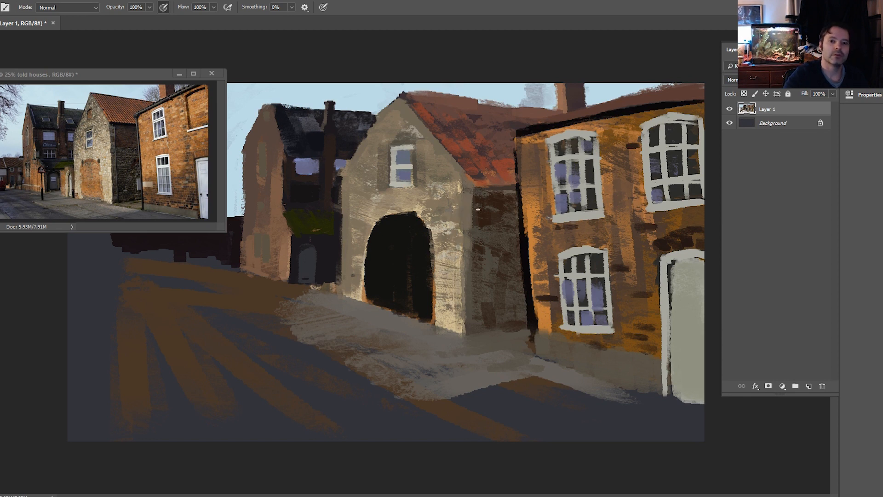
{"action": "left_click_drag", "start_coordinate": [477, 189], "coordinate": [469, 325]}
Sample the side wall's dark brown and cut back the stone corner with it, continuing the strokes beneath the red roof
{"action": "key", "text": "i"}
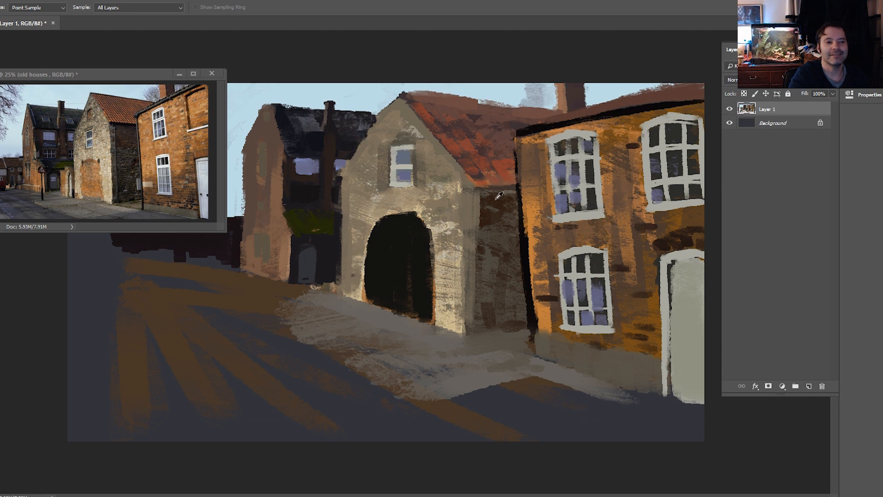
{"action": "key", "text": "b"}
{"action": "left_click_drag", "start_coordinate": [480, 190], "coordinate": [476, 242]}
{"action": "left_click_drag", "start_coordinate": [475, 208], "coordinate": [471, 327]}
{"action": "left_click_drag", "start_coordinate": [469, 250], "coordinate": [474, 223]}
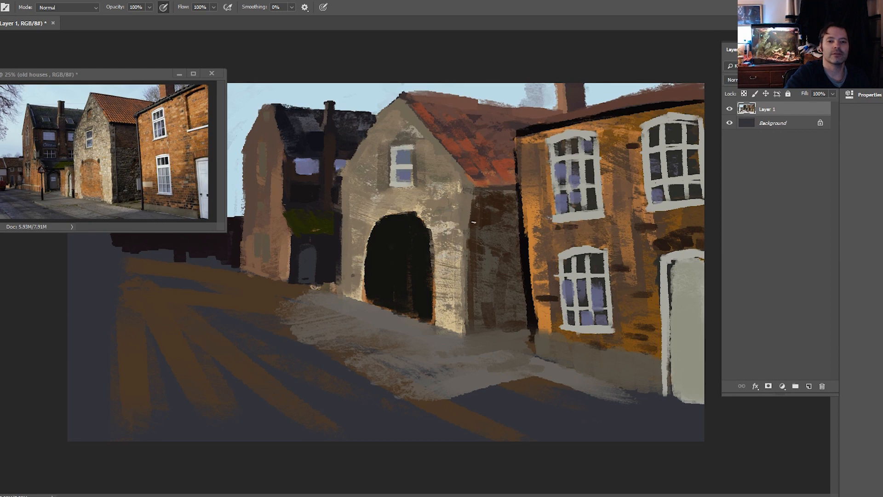
{"action": "left_click_drag", "start_coordinate": [479, 191], "coordinate": [508, 188]}
Sample a near-black from the reference photo and paint the shadow line under the red roof's eave
{"action": "key", "text": "i"}
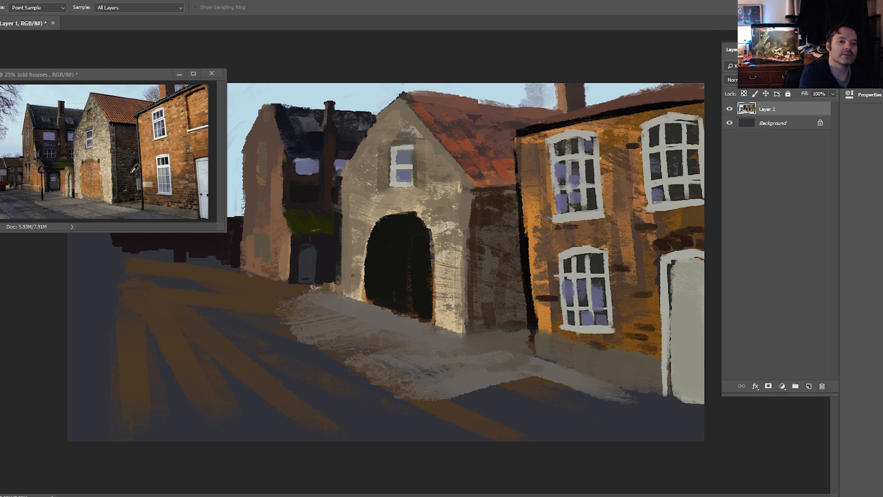
{"action": "key", "text": "b"}
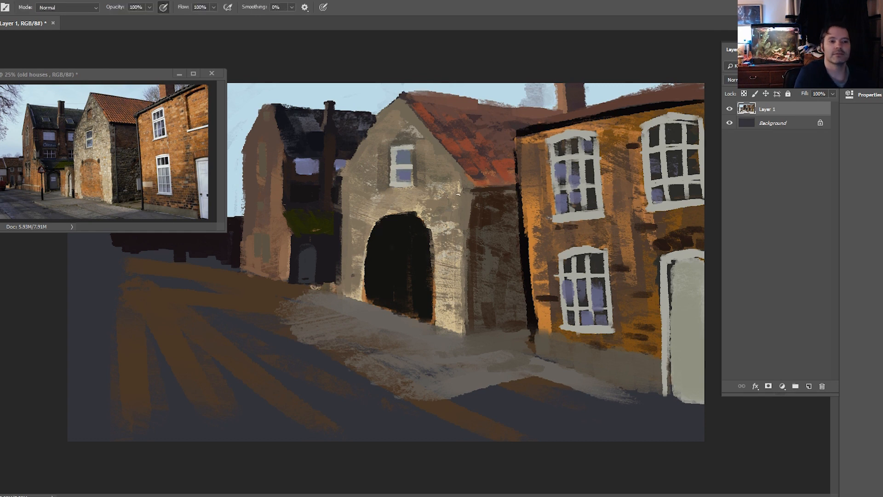
{"action": "mouse_move", "coordinate": [487, 191]}
{"action": "left_mouse_down"}
{"action": "mouse_move", "coordinate": [519, 189]}
{"action": "mouse_move", "coordinate": [505, 189]}
{"action": "left_mouse_up"}
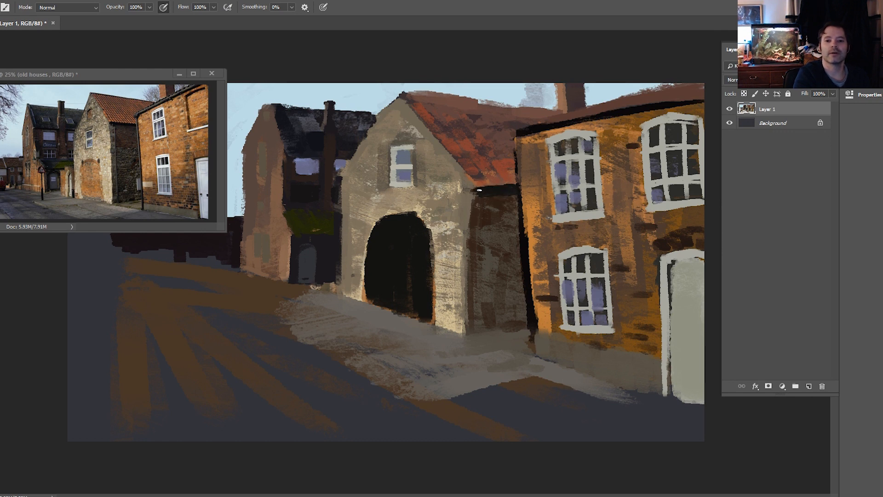
Try near-black strokes over the stone house's small gable window and along the gable's sloping edge
{"action": "left_click_drag", "start_coordinate": [392, 144], "coordinate": [409, 143]}
{"action": "left_click_drag", "start_coordinate": [405, 95], "coordinate": [364, 135]}
{"action": "left_click_drag", "start_coordinate": [393, 106], "coordinate": [354, 153]}
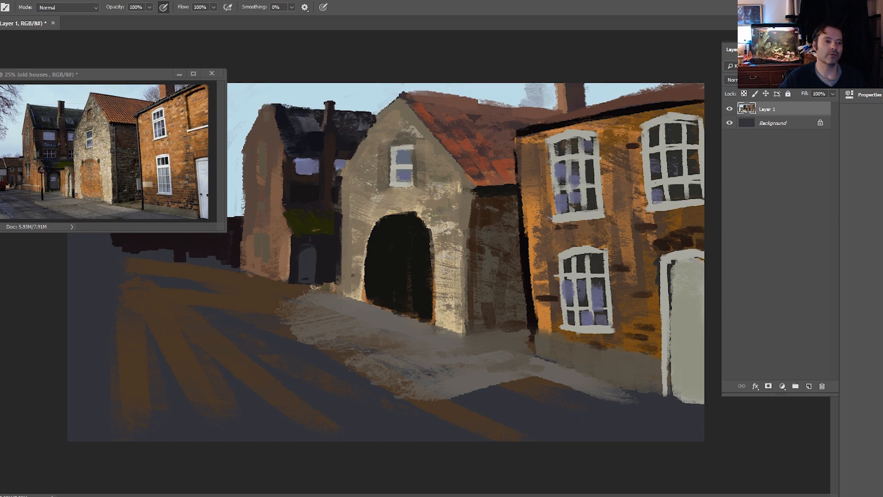
Choose a slightly lighter dark olive-grey in the Color Picker and outline the sloping edges of the stone house's gable
{"action": "key", "text": "n"}
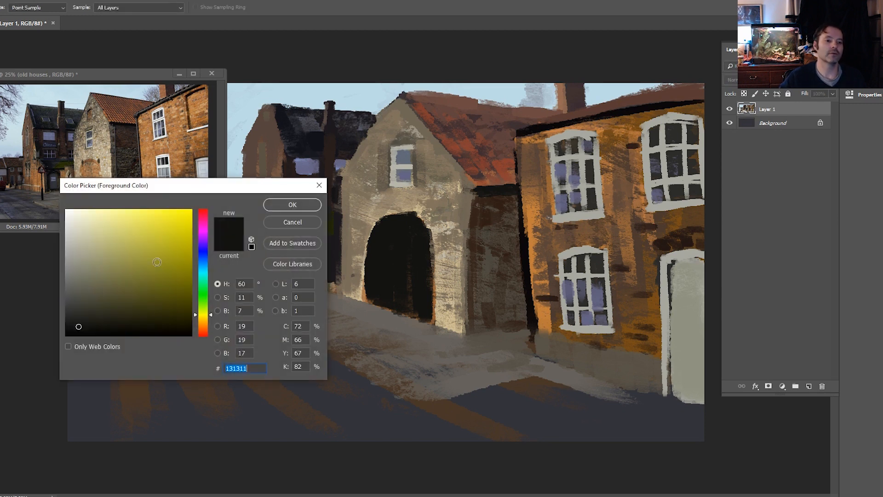
{"action": "left_click", "coordinate": [83, 312]}
{"action": "left_click", "coordinate": [281, 207]}
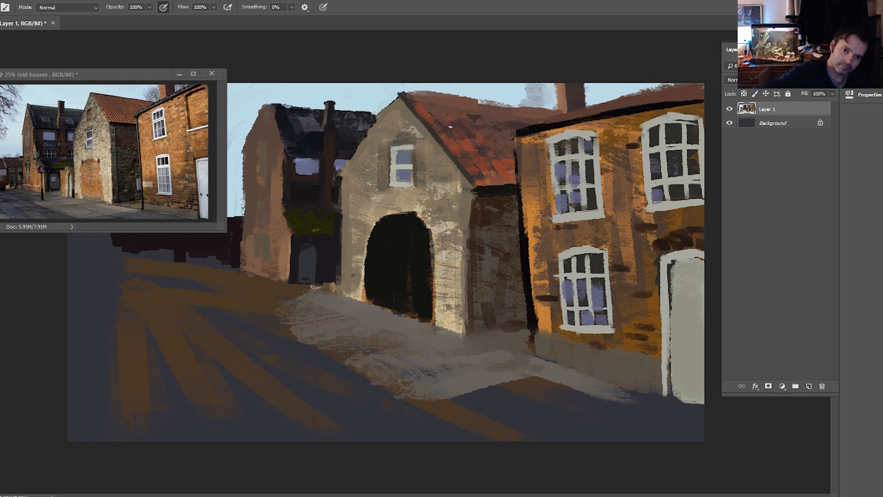
{"action": "left_click_drag", "start_coordinate": [399, 96], "coordinate": [342, 164]}
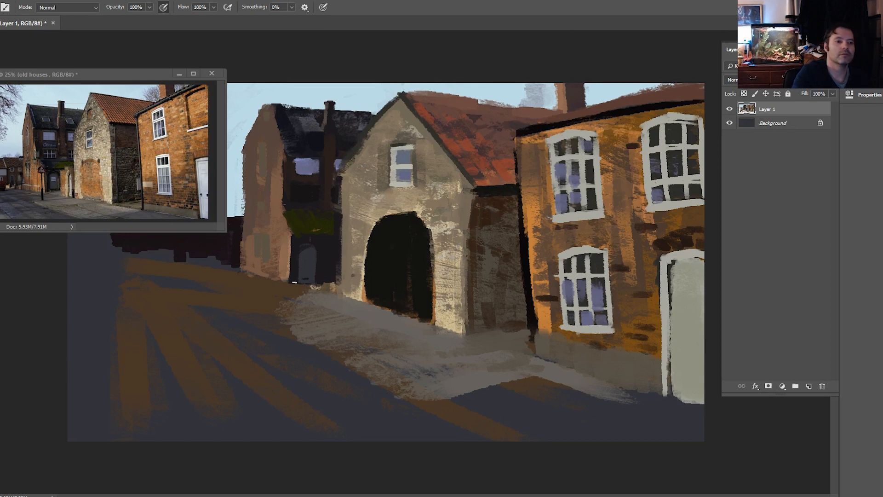
Sample stone and dark brown tones and dab irregular stone blocks onto the shaded side wall beneath the red roof
{"action": "key", "text": "i"}
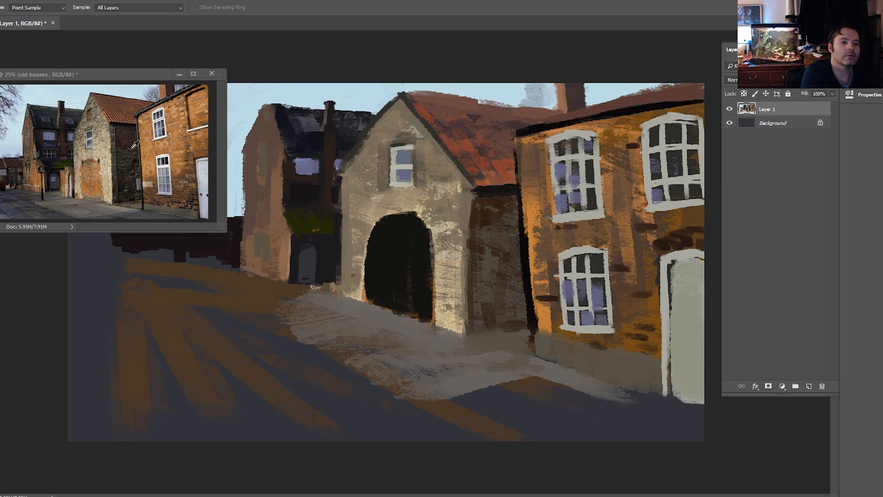
{"action": "key", "text": "b"}
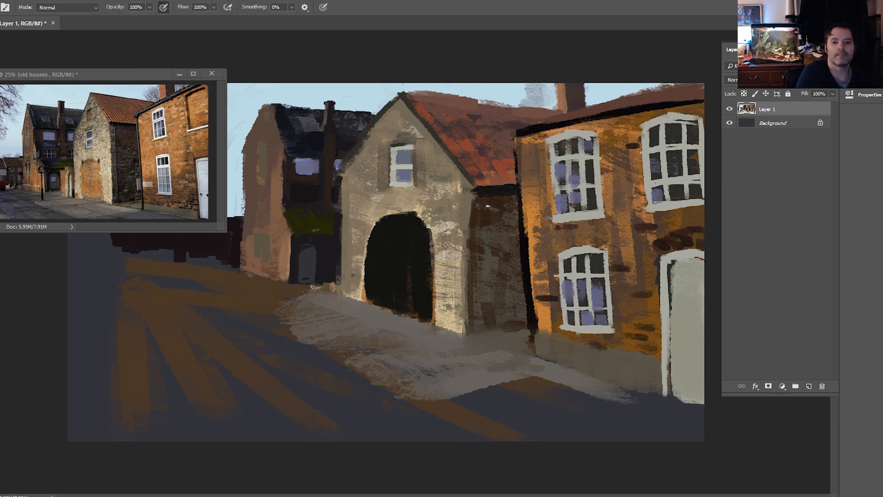
{"action": "left_click_drag", "start_coordinate": [488, 252], "coordinate": [478, 264]}
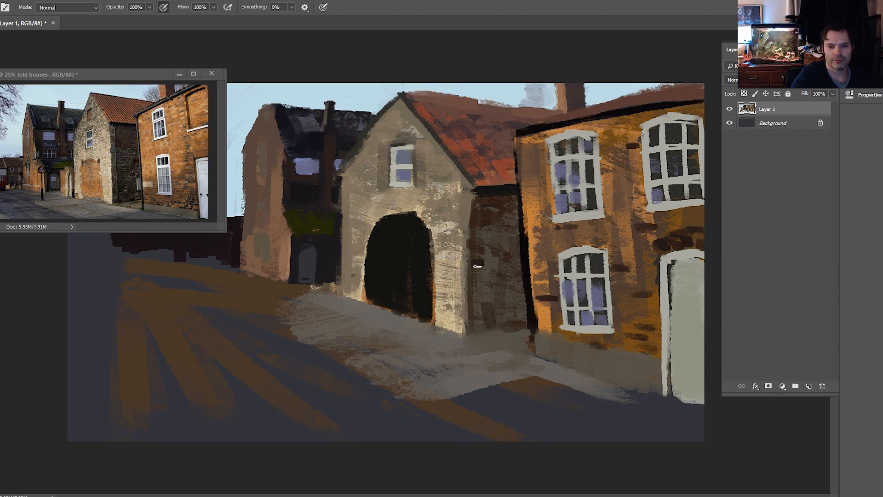
{"action": "left_click", "coordinate": [506, 253], "text": "alt"}
{"action": "key", "text": "ctrl+z"}
{"action": "left_click", "coordinate": [504, 255], "text": "alt"}
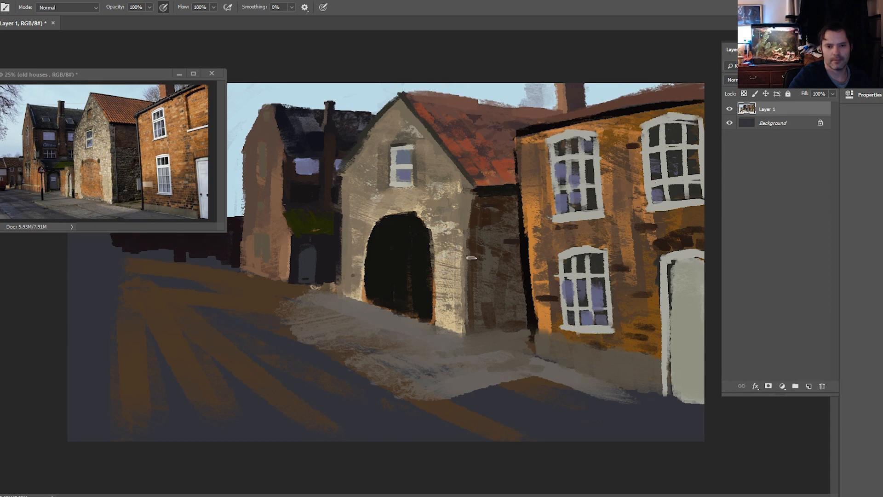
{"action": "mouse_move", "coordinate": [476, 268]}
{"action": "left_mouse_down"}
{"action": "mouse_move", "coordinate": [477, 298]}
{"action": "mouse_move", "coordinate": [494, 278]}
{"action": "left_mouse_up"}
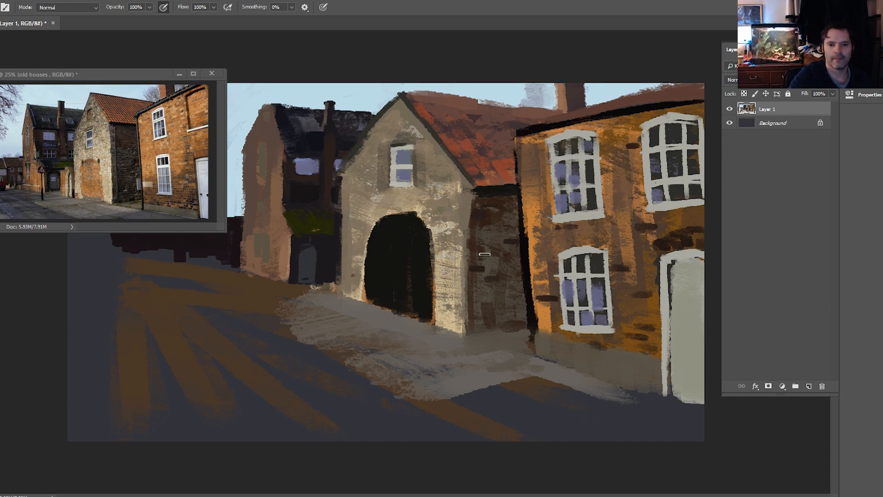
{"action": "left_click_drag", "start_coordinate": [507, 291], "coordinate": [515, 292]}
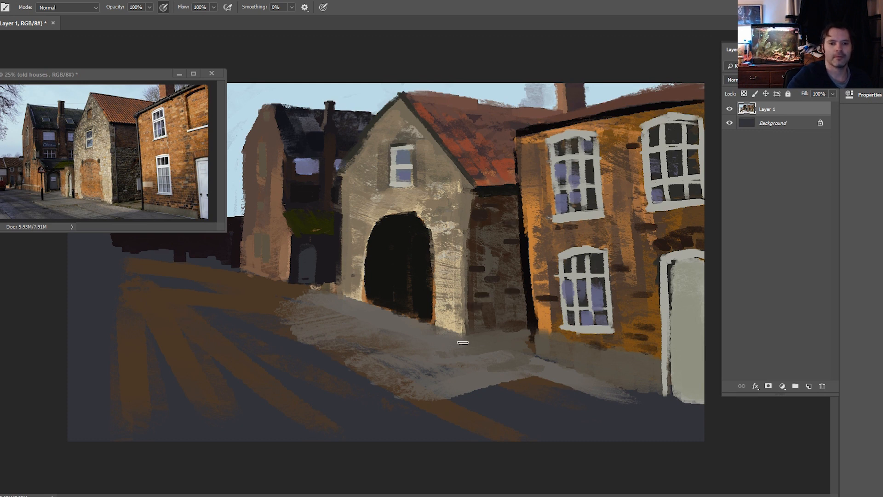
Sample a pale stone tone and dab lighter stone blocks across the stone house's gable front and around the arch
{"action": "left_click_drag", "start_coordinate": [440, 317], "coordinate": [445, 316]}
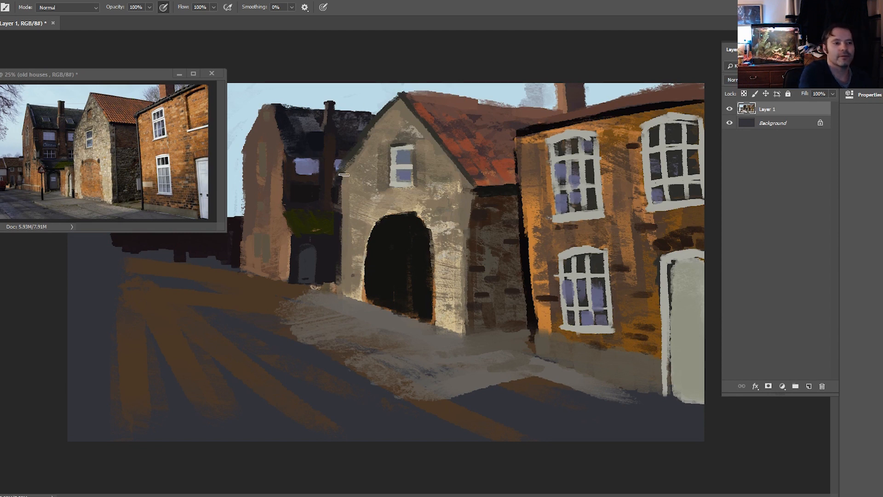
{"action": "key", "text": "i"}
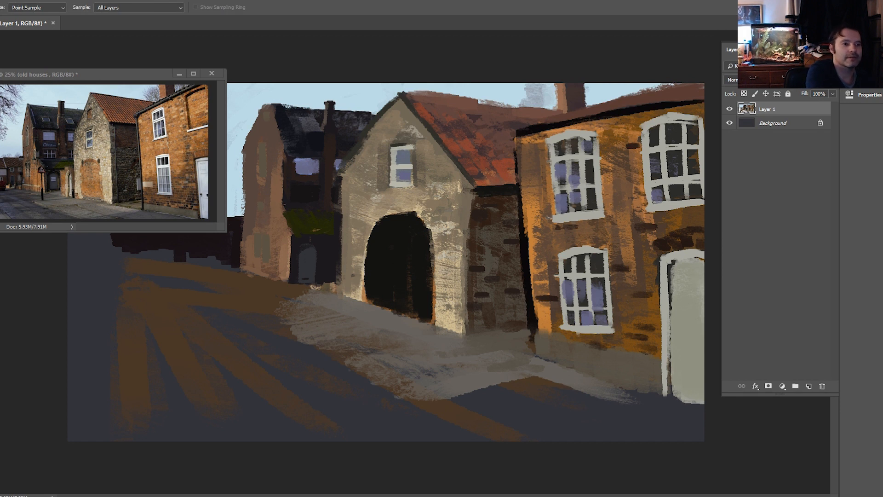
{"action": "key", "text": "b"}
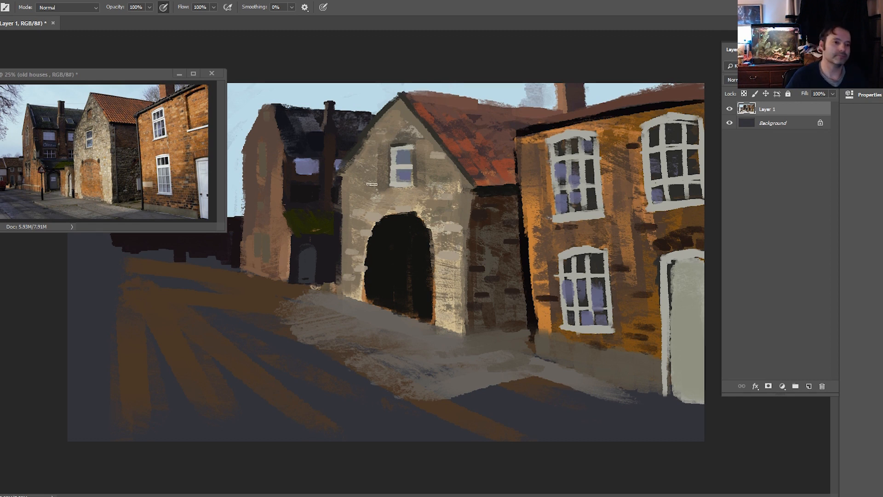
Try a slate-grey frame painted around the inside edge of the stone house's arched doorway
{"action": "key", "text": "i"}
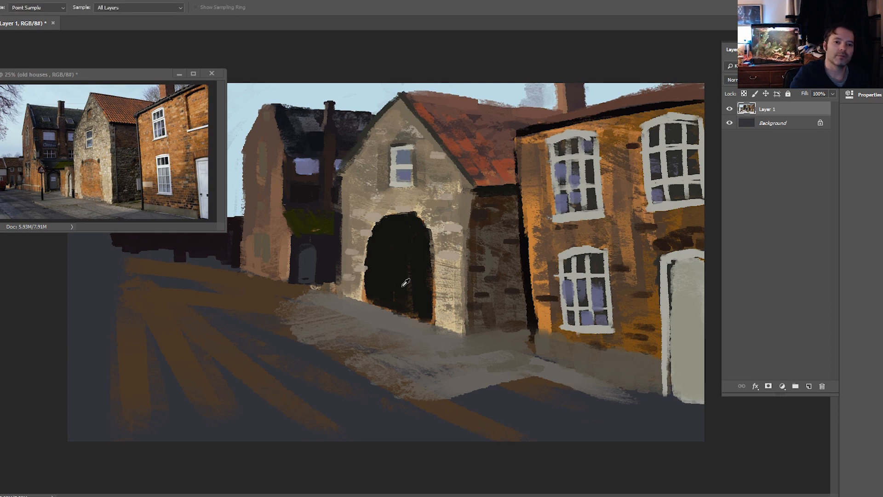
{"action": "key", "text": "b"}
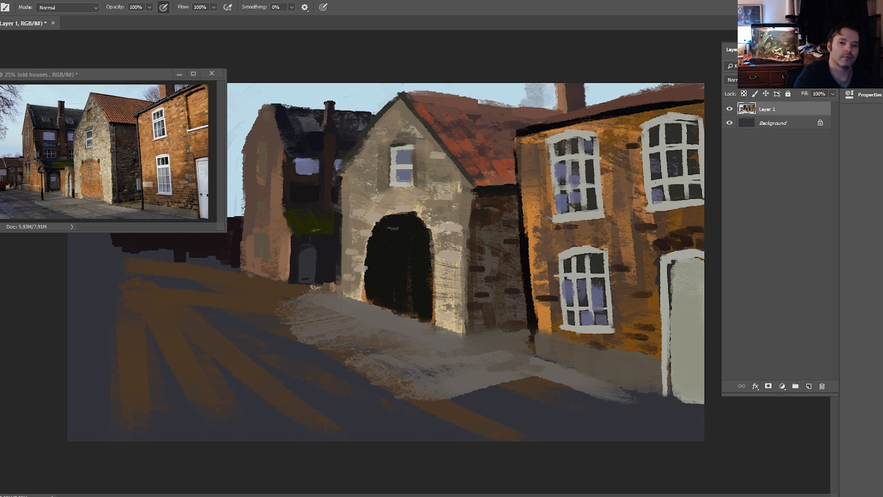
{"action": "left_click_drag", "start_coordinate": [390, 240], "coordinate": [384, 245]}
{"action": "mouse_move", "coordinate": [408, 210]}
{"action": "left_mouse_down"}
{"action": "mouse_move", "coordinate": [374, 258]}
{"action": "mouse_move", "coordinate": [394, 224]}
{"action": "mouse_move", "coordinate": [386, 226]}
{"action": "mouse_move", "coordinate": [369, 264]}
{"action": "mouse_move", "coordinate": [381, 227]}
{"action": "mouse_move", "coordinate": [368, 292]}
{"action": "mouse_move", "coordinate": [376, 230]}
{"action": "mouse_move", "coordinate": [379, 243]}
{"action": "mouse_move", "coordinate": [388, 221]}
{"action": "mouse_move", "coordinate": [381, 244]}
{"action": "mouse_move", "coordinate": [418, 223]}
{"action": "mouse_move", "coordinate": [401, 237]}
{"action": "mouse_move", "coordinate": [392, 221]}
{"action": "mouse_move", "coordinate": [420, 247]}
{"action": "mouse_move", "coordinate": [407, 220]}
{"action": "mouse_move", "coordinate": [428, 285]}
{"action": "mouse_move", "coordinate": [416, 221]}
{"action": "mouse_move", "coordinate": [425, 327]}
{"action": "mouse_move", "coordinate": [429, 251]}
{"action": "left_mouse_up"}
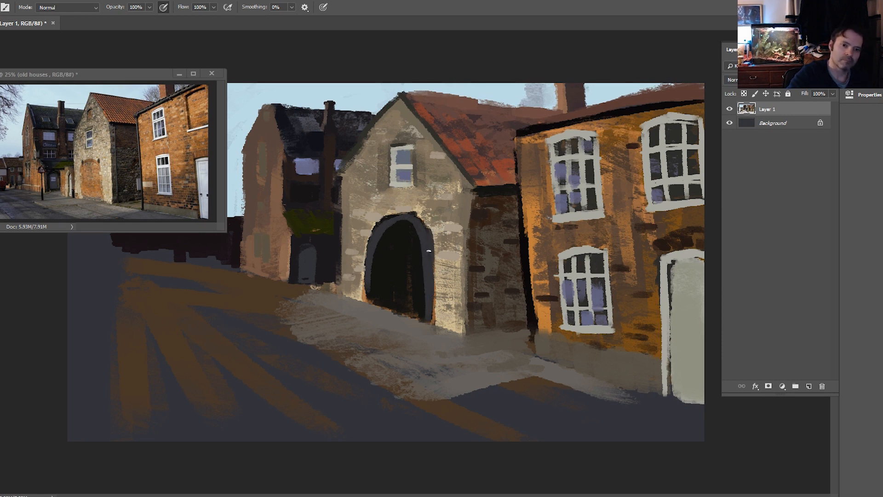
{"action": "mouse_move", "coordinate": [373, 257]}
{"action": "left_mouse_down"}
{"action": "mouse_move", "coordinate": [373, 298]}
{"action": "mouse_move", "coordinate": [375, 257]}
{"action": "left_mouse_up"}
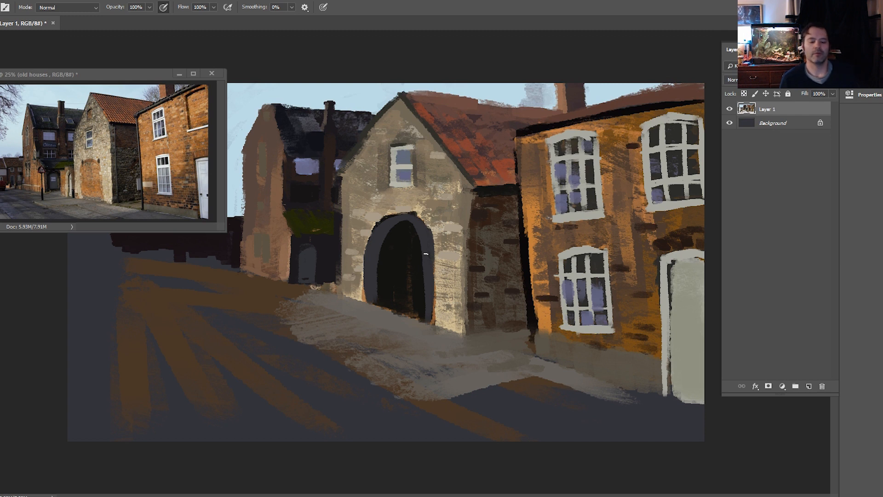
Try vertical slate-grey plank strokes over the black opening inside the arched doorway
{"action": "key", "text": "alt"}
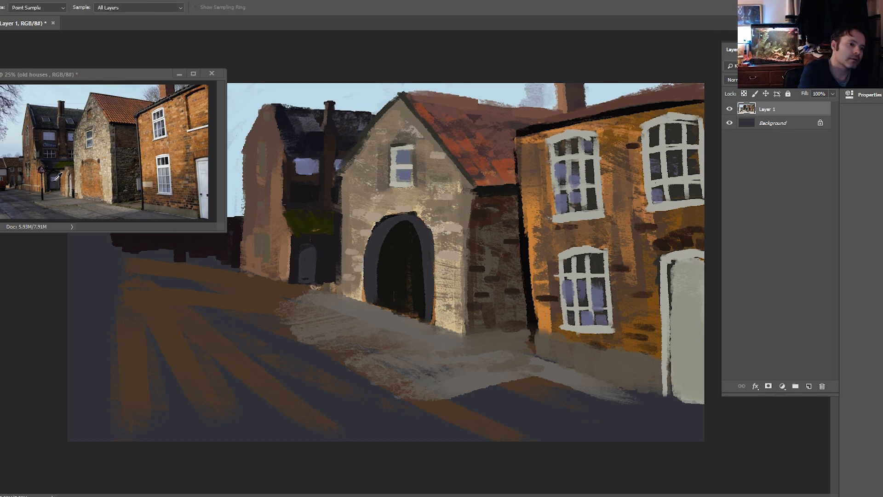
{"action": "left_click_drag", "start_coordinate": [392, 230], "coordinate": [380, 305]}
{"action": "mouse_move", "coordinate": [396, 226]}
{"action": "left_mouse_down"}
{"action": "mouse_move", "coordinate": [381, 296]}
{"action": "mouse_move", "coordinate": [387, 277]}
{"action": "mouse_move", "coordinate": [390, 298]}
{"action": "mouse_move", "coordinate": [408, 289]}
{"action": "mouse_move", "coordinate": [417, 314]}
{"action": "left_mouse_up"}
{"action": "left_click_drag", "start_coordinate": [419, 259], "coordinate": [422, 315]}
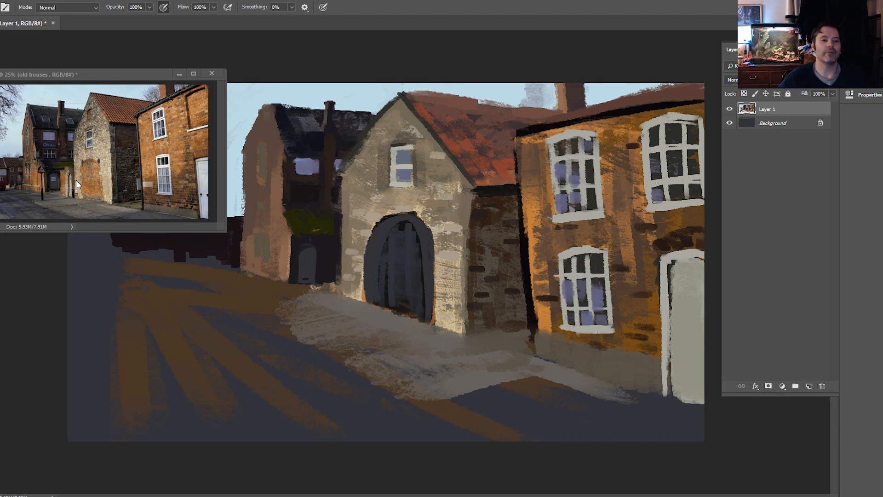
Sample a dark reddish brown and fill the inside of the arched door with it down to the pavement
{"action": "key", "text": "n"}
{"action": "mouse_move", "coordinate": [204, 322]}
{"action": "left_mouse_down"}
{"action": "mouse_move", "coordinate": [204, 329]}
{"action": "mouse_move", "coordinate": [140, 309]}
{"action": "mouse_move", "coordinate": [122, 316]}
{"action": "left_mouse_up"}
{"action": "left_click", "coordinate": [296, 208]}
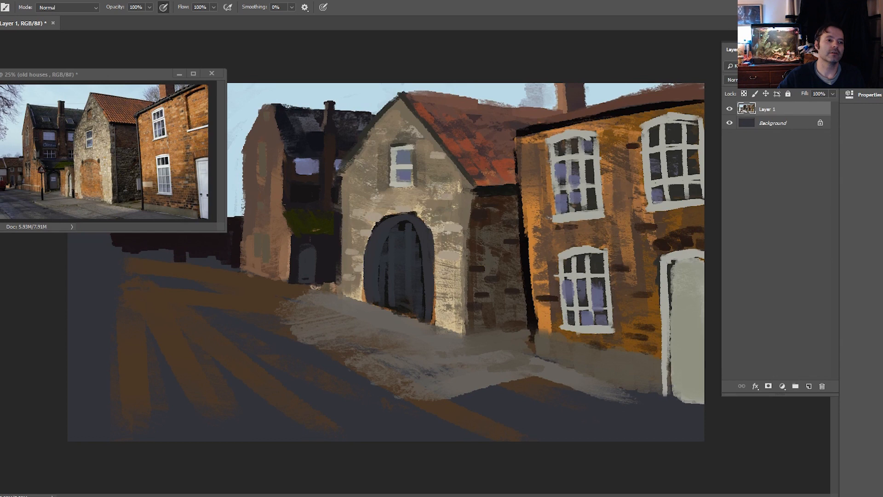
{"action": "mouse_move", "coordinate": [389, 229]}
{"action": "left_mouse_down"}
{"action": "mouse_move", "coordinate": [373, 254]}
{"action": "mouse_move", "coordinate": [377, 301]}
{"action": "mouse_move", "coordinate": [386, 232]}
{"action": "mouse_move", "coordinate": [390, 301]}
{"action": "mouse_move", "coordinate": [393, 224]}
{"action": "mouse_move", "coordinate": [396, 307]}
{"action": "mouse_move", "coordinate": [398, 246]}
{"action": "mouse_move", "coordinate": [406, 277]}
{"action": "mouse_move", "coordinate": [413, 236]}
{"action": "mouse_move", "coordinate": [419, 311]}
{"action": "mouse_move", "coordinate": [426, 286]}
{"action": "left_mouse_up"}
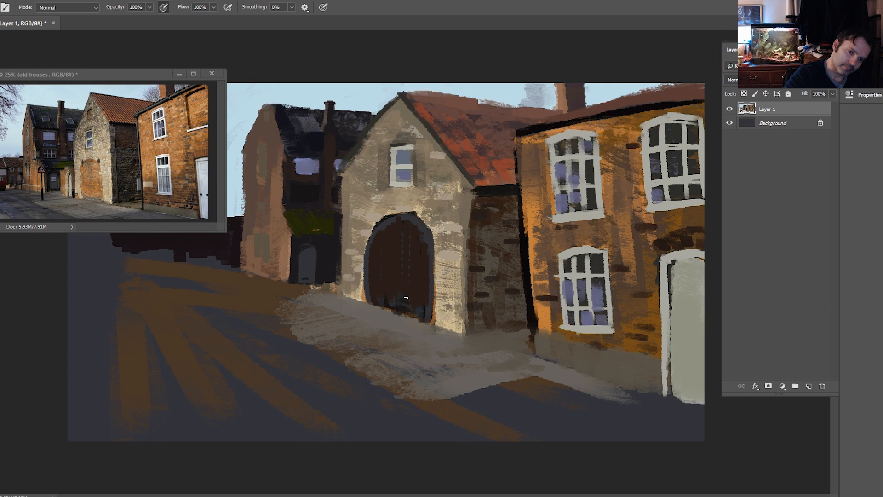
{"action": "left_click_drag", "start_coordinate": [410, 311], "coordinate": [415, 315]}
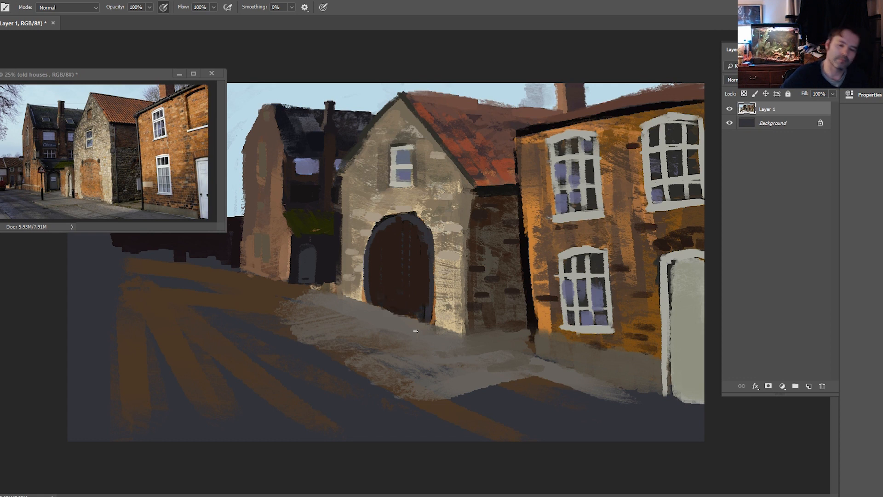
Choose a near-black brown in the Color Picker and paint a thick dark outline around the arched doorway
{"action": "left_click", "coordinate": [1, 230]}
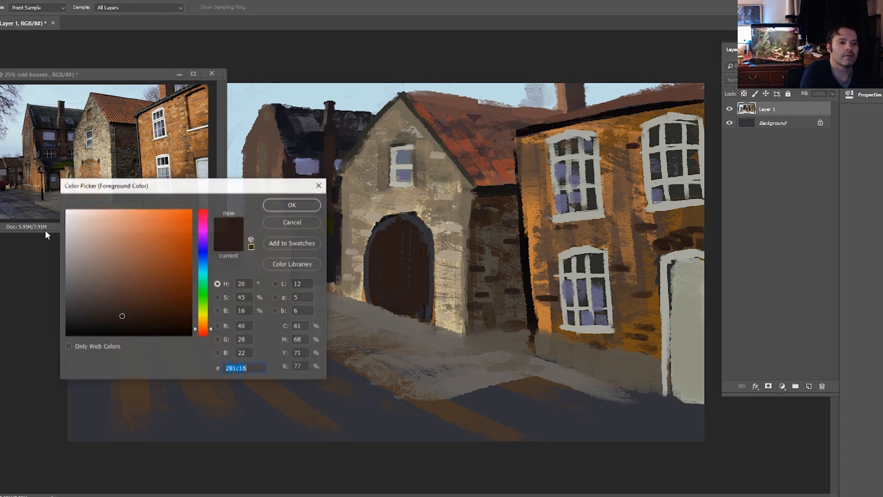
{"action": "left_click", "coordinate": [127, 327]}
{"action": "left_click", "coordinate": [291, 205]}
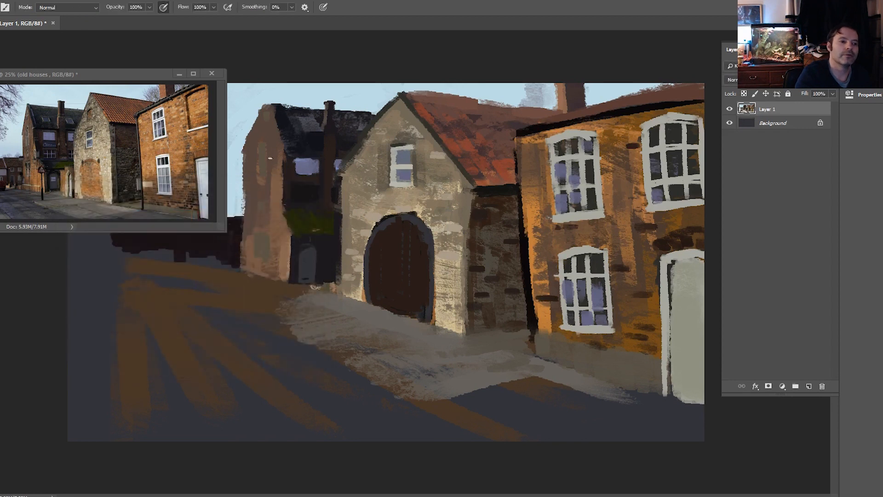
{"action": "mouse_move", "coordinate": [380, 228]}
{"action": "left_mouse_down"}
{"action": "mouse_move", "coordinate": [367, 262]}
{"action": "mouse_move", "coordinate": [368, 288]}
{"action": "mouse_move", "coordinate": [374, 242]}
{"action": "mouse_move", "coordinate": [369, 302]}
{"action": "mouse_move", "coordinate": [369, 260]}
{"action": "left_mouse_up"}
{"action": "mouse_move", "coordinate": [390, 224]}
{"action": "left_mouse_down"}
{"action": "mouse_move", "coordinate": [415, 220]}
{"action": "mouse_move", "coordinate": [411, 230]}
{"action": "mouse_move", "coordinate": [398, 218]}
{"action": "mouse_move", "coordinate": [428, 241]}
{"action": "mouse_move", "coordinate": [422, 228]}
{"action": "mouse_move", "coordinate": [426, 273]}
{"action": "mouse_move", "coordinate": [426, 229]}
{"action": "mouse_move", "coordinate": [433, 327]}
{"action": "left_mouse_up"}
{"action": "right_click", "coordinate": [366, 300]}
{"action": "left_click", "coordinate": [367, 278]}
{"action": "mouse_move", "coordinate": [436, 322]}
{"action": "left_mouse_down"}
{"action": "mouse_move", "coordinate": [437, 273]}
{"action": "mouse_move", "coordinate": [436, 327]}
{"action": "left_mouse_up"}
{"action": "mouse_move", "coordinate": [439, 293]}
{"action": "left_mouse_down"}
{"action": "mouse_move", "coordinate": [435, 236]}
{"action": "mouse_move", "coordinate": [420, 220]}
{"action": "left_mouse_up"}
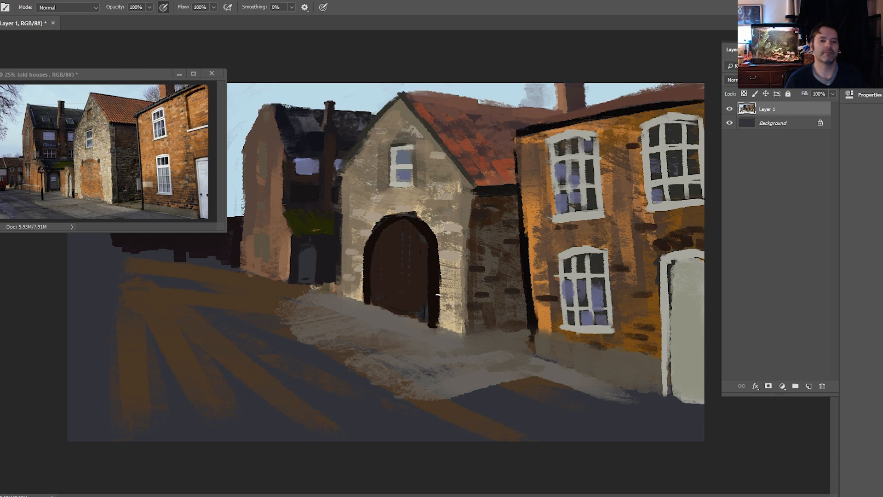
Paint dark vertical plank lines and small hinge marks on the brown arched door
{"action": "left_click_drag", "start_coordinate": [375, 277], "coordinate": [383, 277]}
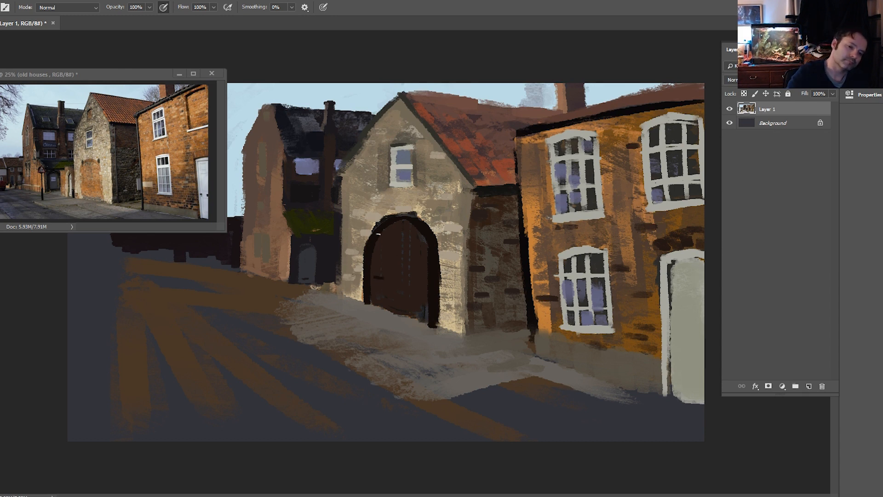
{"action": "left_click_drag", "start_coordinate": [414, 271], "coordinate": [415, 239]}
{"action": "mouse_move", "coordinate": [397, 286]}
{"action": "left_mouse_down"}
{"action": "mouse_move", "coordinate": [398, 302]}
{"action": "mouse_move", "coordinate": [392, 286]}
{"action": "mouse_move", "coordinate": [411, 240]}
{"action": "mouse_move", "coordinate": [421, 293]}
{"action": "mouse_move", "coordinate": [389, 263]}
{"action": "left_mouse_up"}
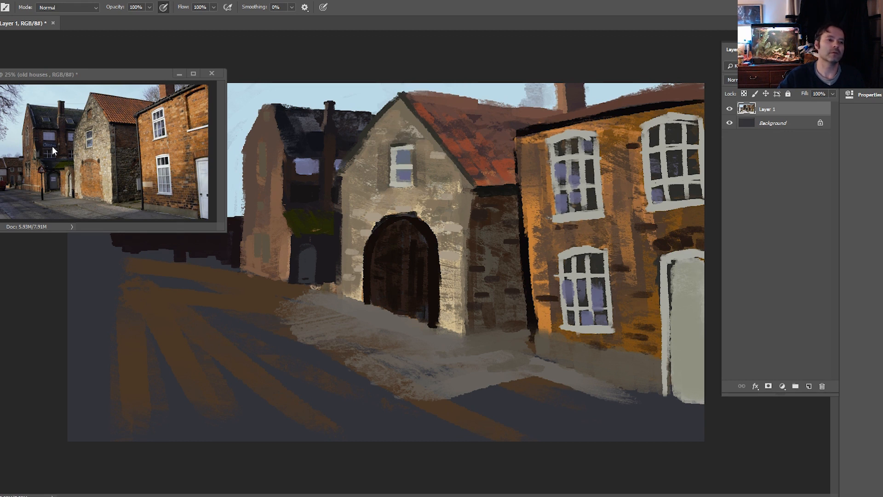
Sample a stone tone and soften the dark outline at the gable's peak and along its slope beside the red roof
{"action": "key", "text": "i"}
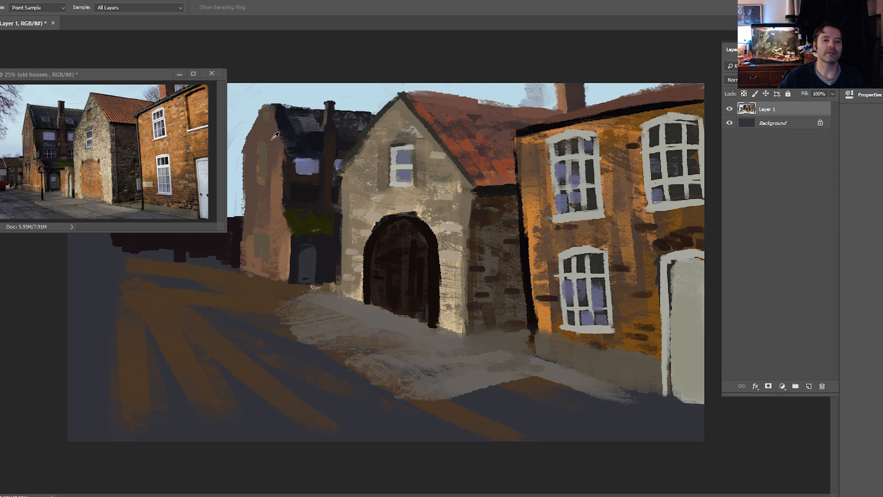
{"action": "key", "text": "b"}
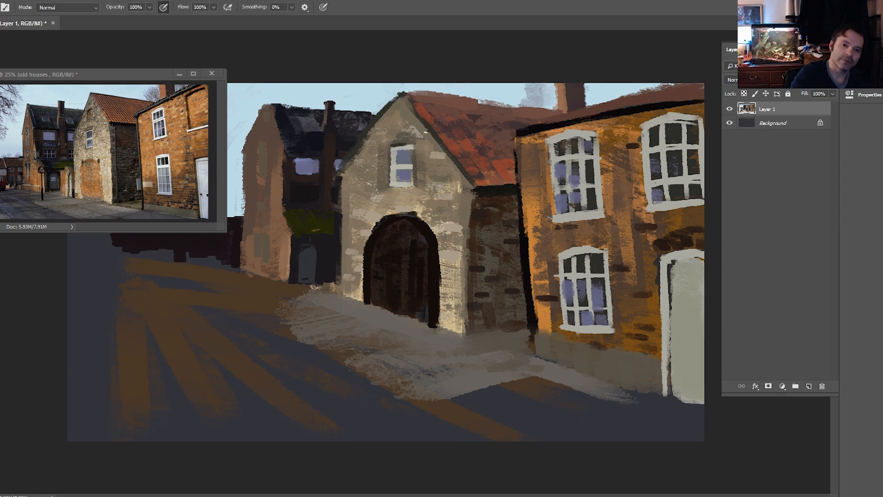
{"action": "left_click_drag", "start_coordinate": [434, 150], "coordinate": [453, 180]}
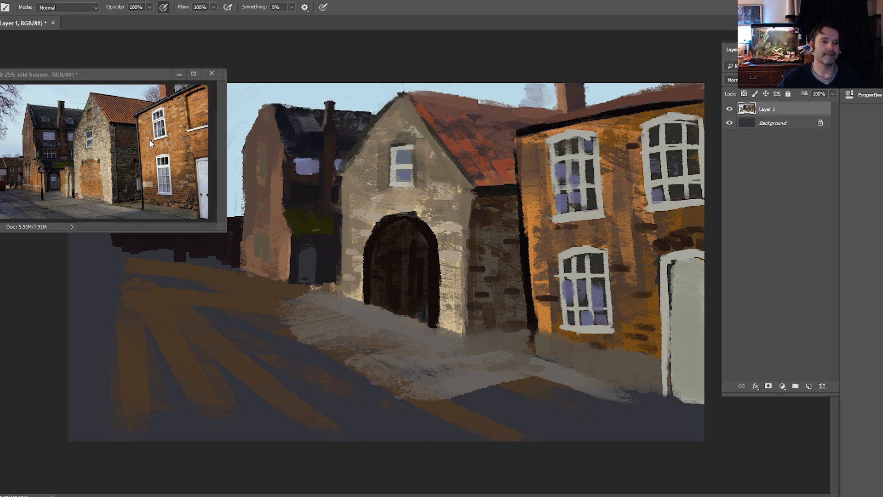
Sample warm brick tones and brush them onto the far brick house's side wall and along its corner
{"action": "key", "text": "i"}
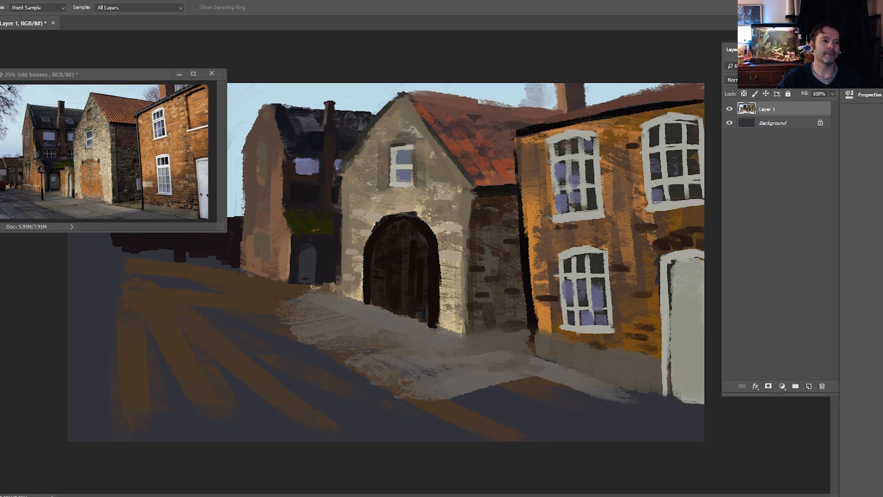
{"action": "key", "text": "b"}
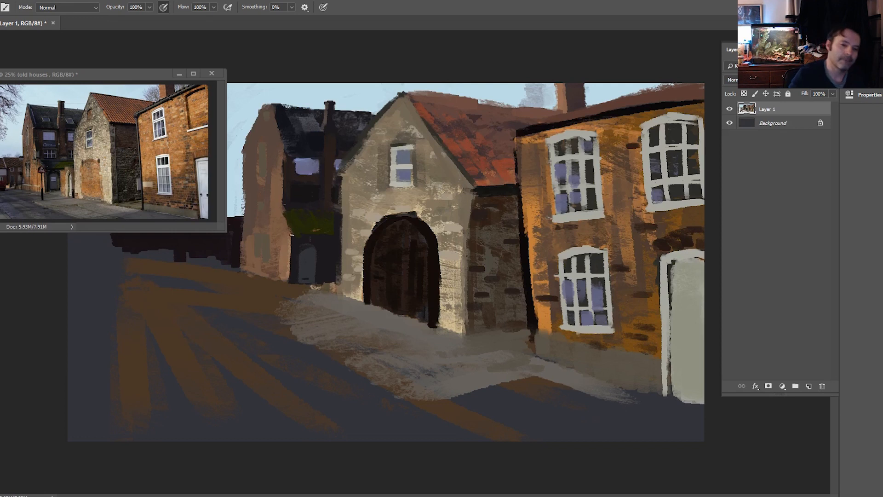
{"action": "left_click_drag", "start_coordinate": [285, 280], "coordinate": [288, 236]}
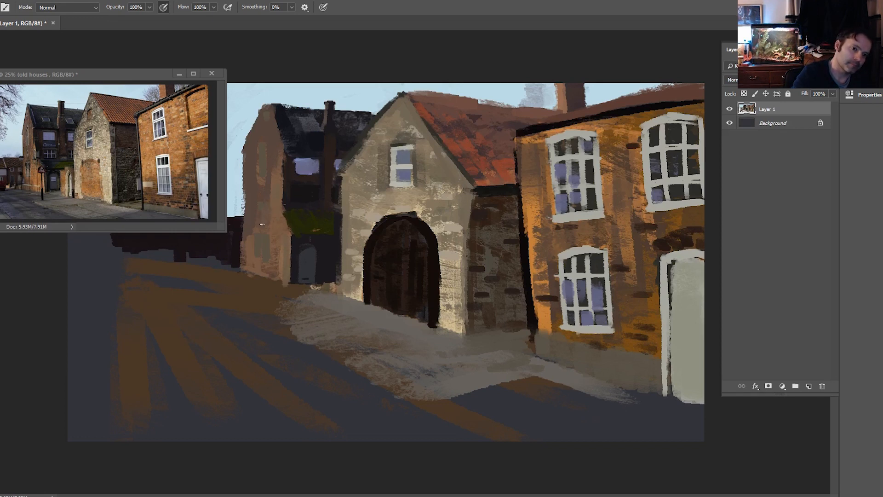
{"action": "key", "text": "i"}
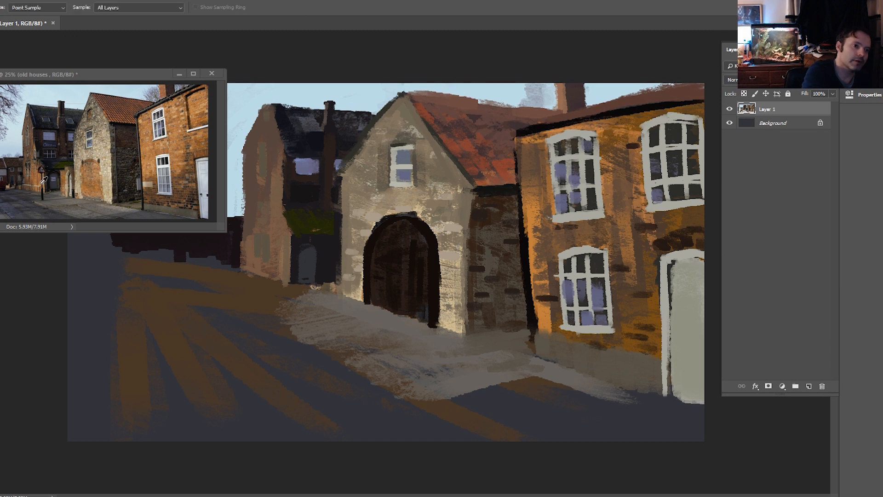
{"action": "key", "text": "b"}
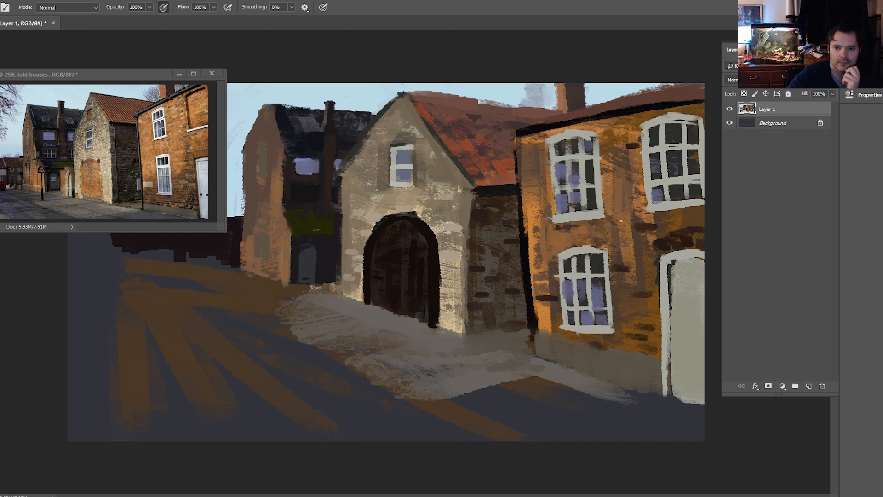
Brush warm orange strokes onto the near brick house's wall beside its windows and minimize the reference photo window
{"action": "left_click_drag", "start_coordinate": [538, 185], "coordinate": [543, 179]}
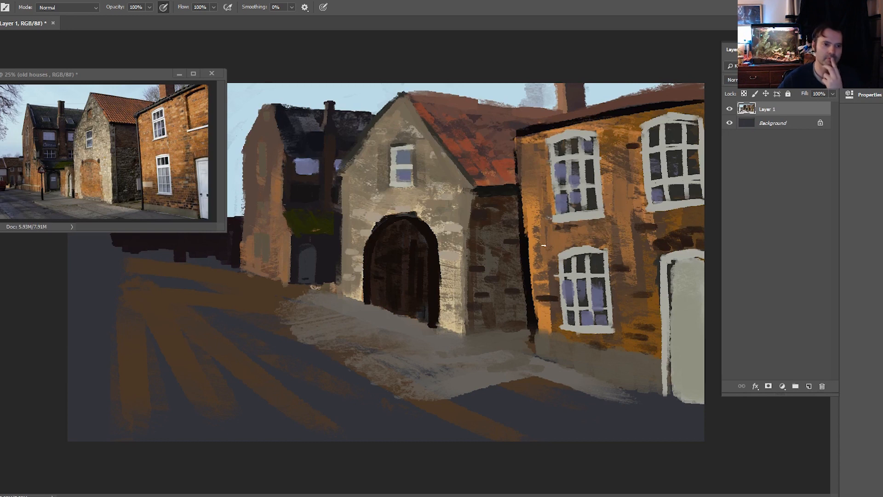
{"action": "mouse_move", "coordinate": [544, 325]}
{"action": "left_mouse_down"}
{"action": "mouse_move", "coordinate": [546, 309]}
{"action": "mouse_move", "coordinate": [549, 327]}
{"action": "left_mouse_up"}
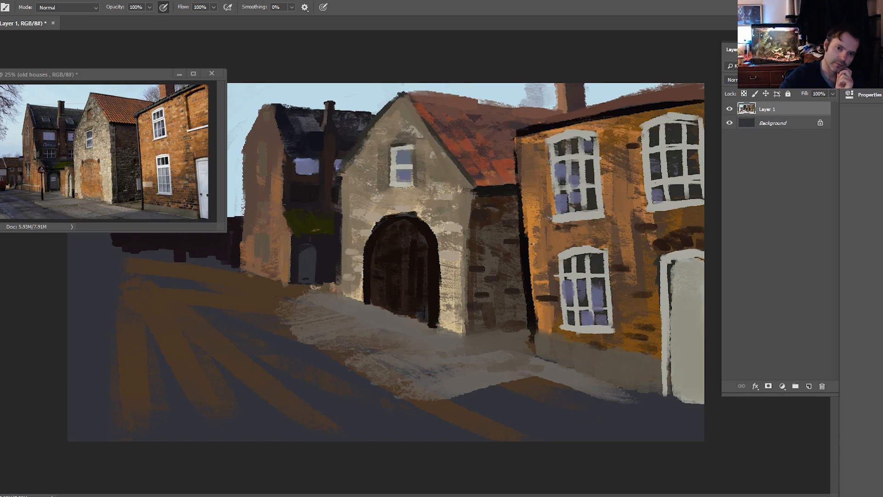
{"action": "left_click_drag", "start_coordinate": [535, 209], "coordinate": [532, 222]}
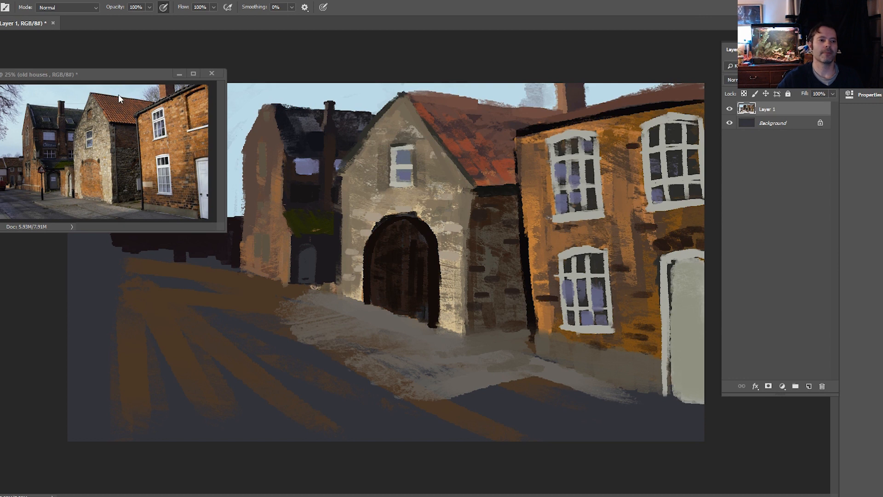
{"action": "left_click", "coordinate": [178, 74]}
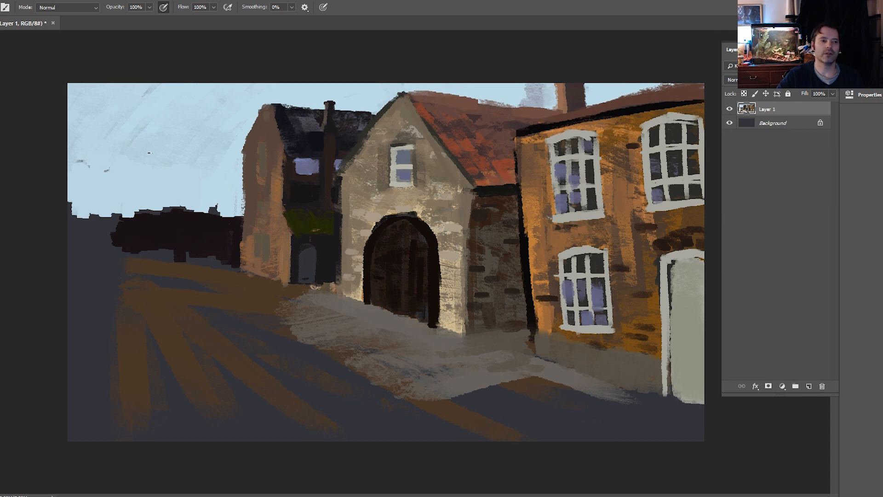
Choose dark brown #3d3229 as the foreground colour and paint it over the pavement and road below the stone and near brick houses
{"action": "key", "text": "i"}
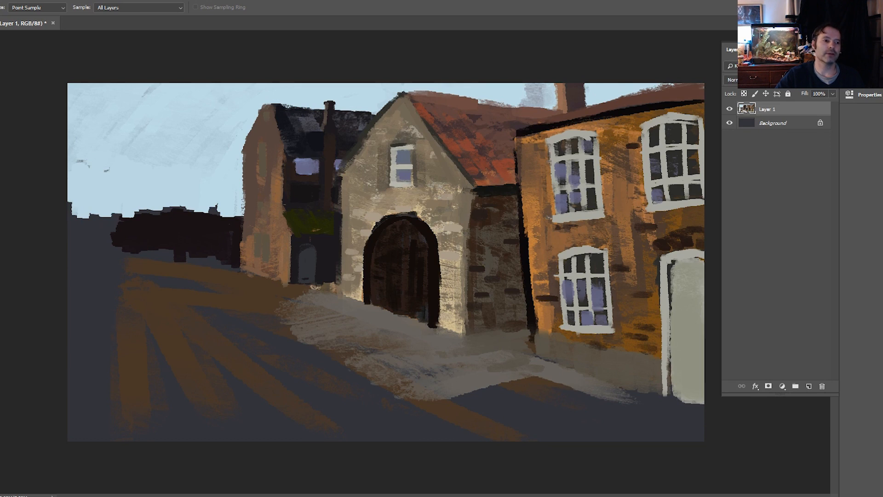
{"action": "left_click", "coordinate": [1, 294]}
{"action": "left_click", "coordinate": [130, 289]}
{"action": "left_click", "coordinate": [106, 306]}
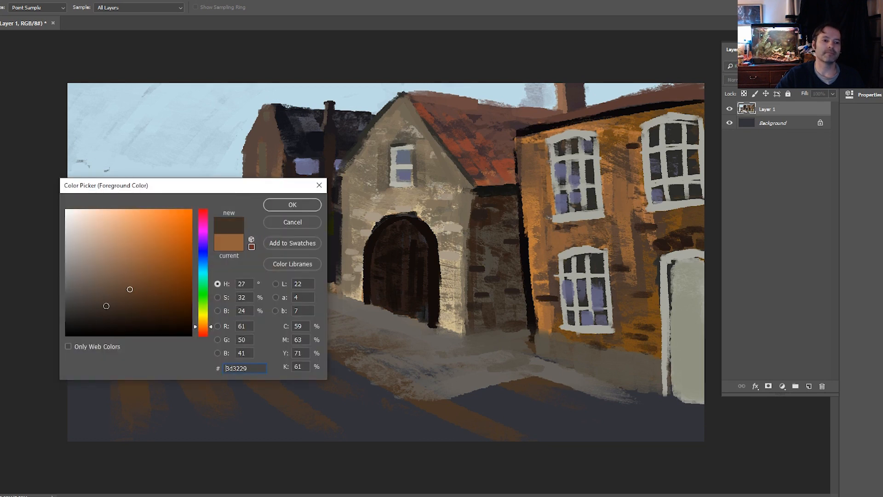
{"action": "left_click", "coordinate": [293, 205]}
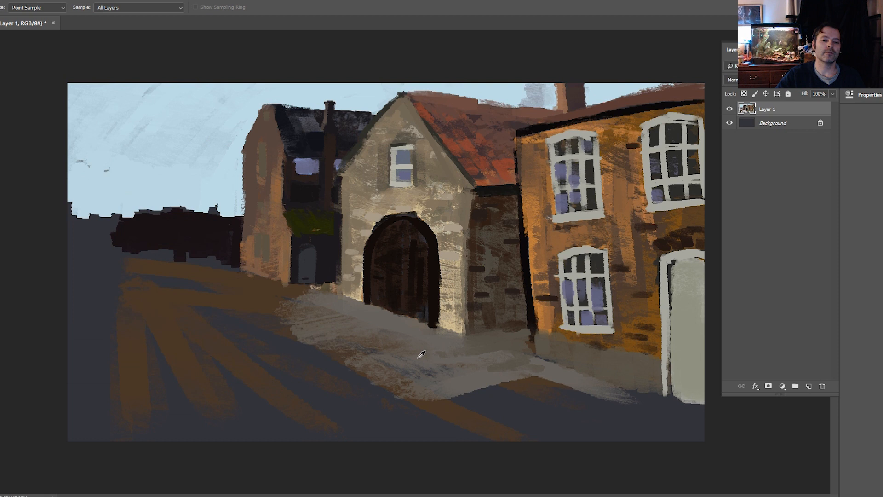
{"action": "key", "text": "b"}
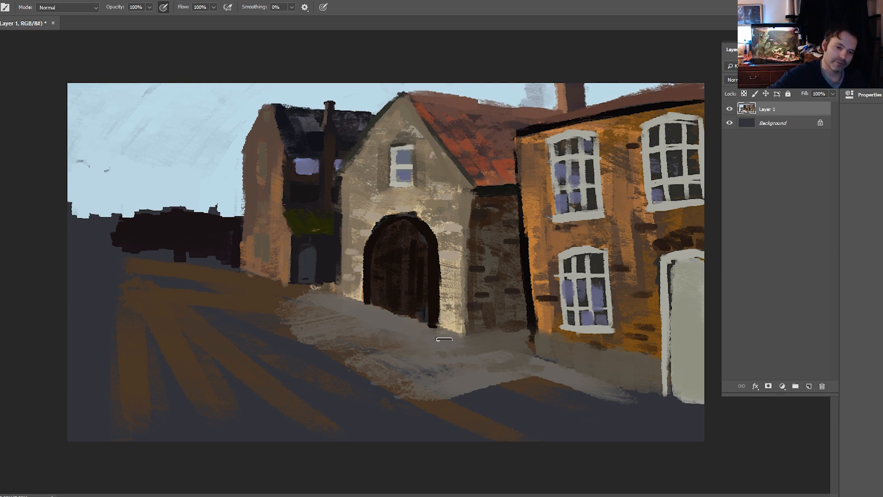
{"action": "mouse_move", "coordinate": [388, 319]}
{"action": "left_mouse_down"}
{"action": "mouse_move", "coordinate": [477, 360]}
{"action": "mouse_move", "coordinate": [387, 316]}
{"action": "mouse_move", "coordinate": [368, 329]}
{"action": "mouse_move", "coordinate": [464, 364]}
{"action": "mouse_move", "coordinate": [449, 364]}
{"action": "mouse_move", "coordinate": [420, 347]}
{"action": "mouse_move", "coordinate": [512, 373]}
{"action": "mouse_move", "coordinate": [503, 363]}
{"action": "mouse_move", "coordinate": [616, 385]}
{"action": "left_mouse_up"}
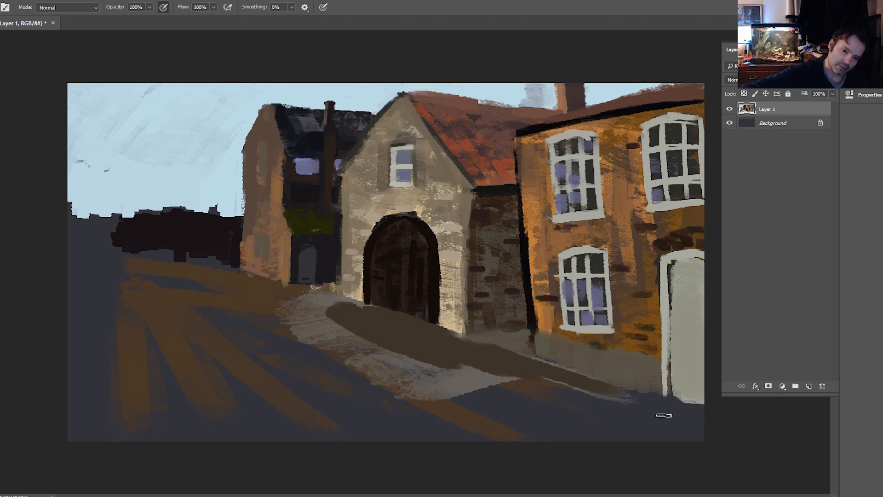
{"action": "mouse_move", "coordinate": [716, 422]}
{"action": "left_mouse_down"}
{"action": "mouse_move", "coordinate": [573, 383]}
{"action": "mouse_move", "coordinate": [606, 386]}
{"action": "mouse_move", "coordinate": [715, 434]}
{"action": "mouse_move", "coordinate": [532, 371]}
{"action": "mouse_move", "coordinate": [648, 424]}
{"action": "mouse_move", "coordinate": [501, 365]}
{"action": "mouse_move", "coordinate": [648, 431]}
{"action": "mouse_move", "coordinate": [513, 386]}
{"action": "mouse_move", "coordinate": [585, 433]}
{"action": "mouse_move", "coordinate": [438, 361]}
{"action": "mouse_move", "coordinate": [625, 463]}
{"action": "mouse_move", "coordinate": [446, 385]}
{"action": "mouse_move", "coordinate": [536, 447]}
{"action": "mouse_move", "coordinate": [380, 346]}
{"action": "mouse_move", "coordinate": [604, 492]}
{"action": "mouse_move", "coordinate": [543, 431]}
{"action": "left_mouse_up"}
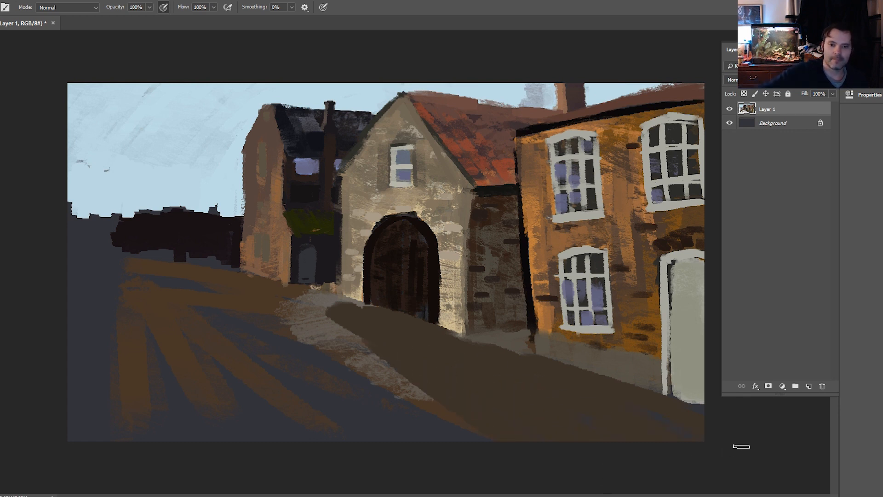
Extend the dark brown over the rest of the street, from the far houses' bases down to the foreground
{"action": "left_click_drag", "start_coordinate": [362, 318], "coordinate": [273, 289]}
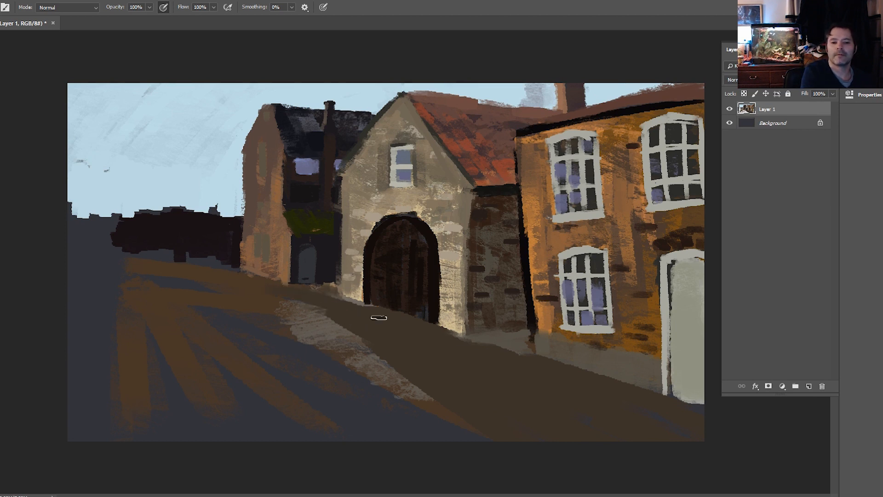
{"action": "left_click_drag", "start_coordinate": [184, 251], "coordinate": [260, 287]}
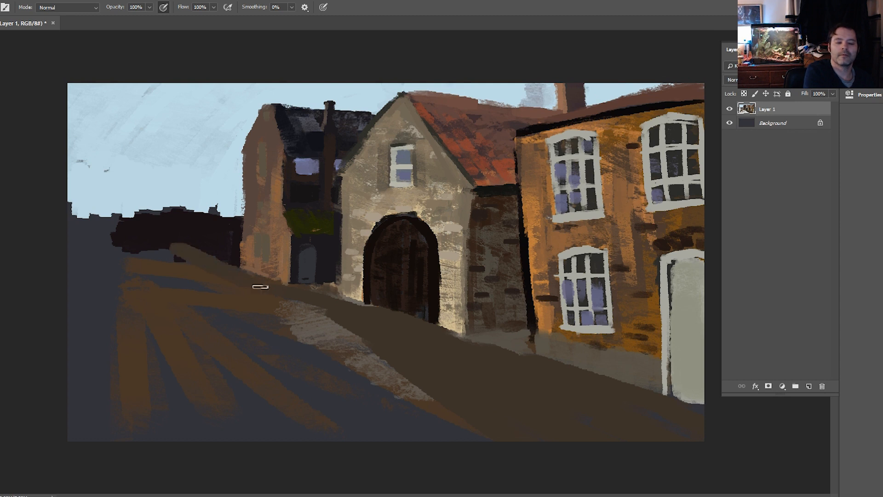
{"action": "mouse_move", "coordinate": [187, 248]}
{"action": "left_mouse_down"}
{"action": "mouse_move", "coordinate": [101, 247]}
{"action": "mouse_move", "coordinate": [116, 257]}
{"action": "mouse_move", "coordinate": [133, 251]}
{"action": "mouse_move", "coordinate": [151, 297]}
{"action": "mouse_move", "coordinate": [143, 251]}
{"action": "mouse_move", "coordinate": [130, 264]}
{"action": "mouse_move", "coordinate": [249, 399]}
{"action": "mouse_move", "coordinate": [208, 346]}
{"action": "mouse_move", "coordinate": [201, 314]}
{"action": "mouse_move", "coordinate": [396, 440]}
{"action": "mouse_move", "coordinate": [259, 296]}
{"action": "mouse_move", "coordinate": [336, 326]}
{"action": "mouse_move", "coordinate": [422, 390]}
{"action": "left_mouse_up"}
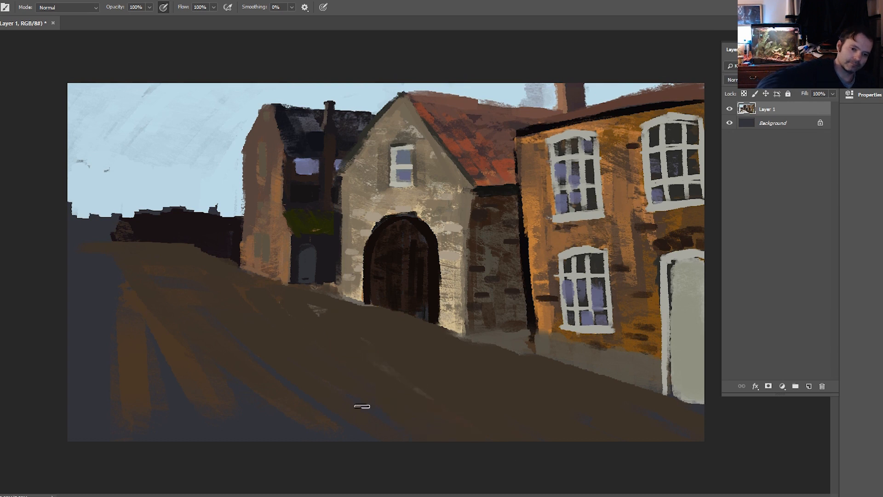
{"action": "mouse_move", "coordinate": [311, 426]}
{"action": "left_mouse_down"}
{"action": "mouse_move", "coordinate": [187, 333]}
{"action": "mouse_move", "coordinate": [233, 437]}
{"action": "mouse_move", "coordinate": [217, 452]}
{"action": "mouse_move", "coordinate": [190, 446]}
{"action": "mouse_move", "coordinate": [178, 461]}
{"action": "mouse_move", "coordinate": [108, 262]}
{"action": "mouse_move", "coordinate": [89, 270]}
{"action": "mouse_move", "coordinate": [49, 490]}
{"action": "left_mouse_up"}
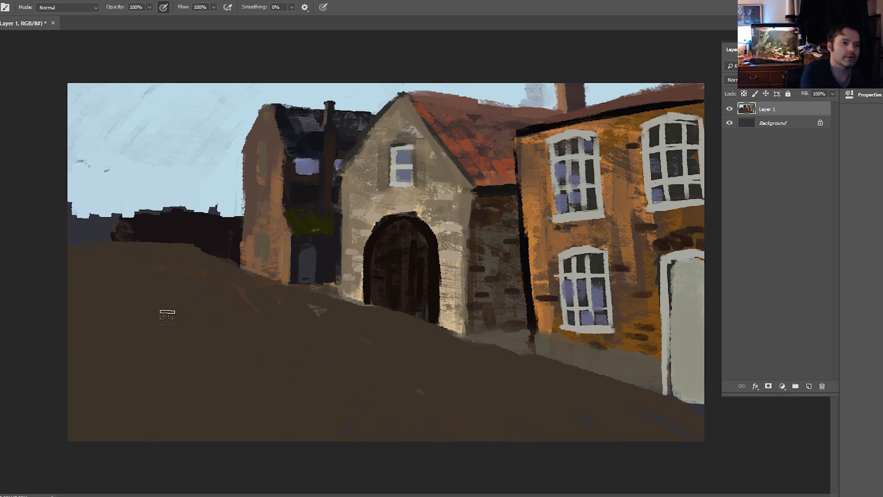
Sample a grey-brown tone and repaint the stone base along the bottom of the near brick house
{"action": "key", "text": "i"}
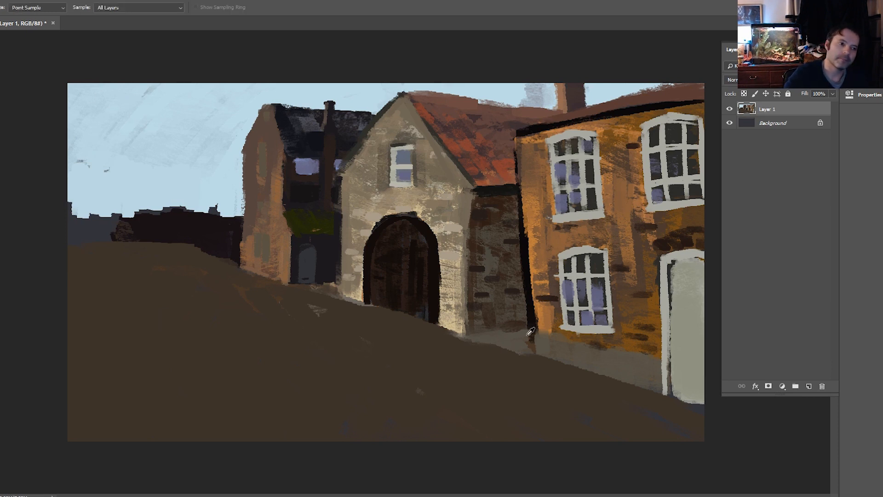
{"action": "key", "text": "b"}
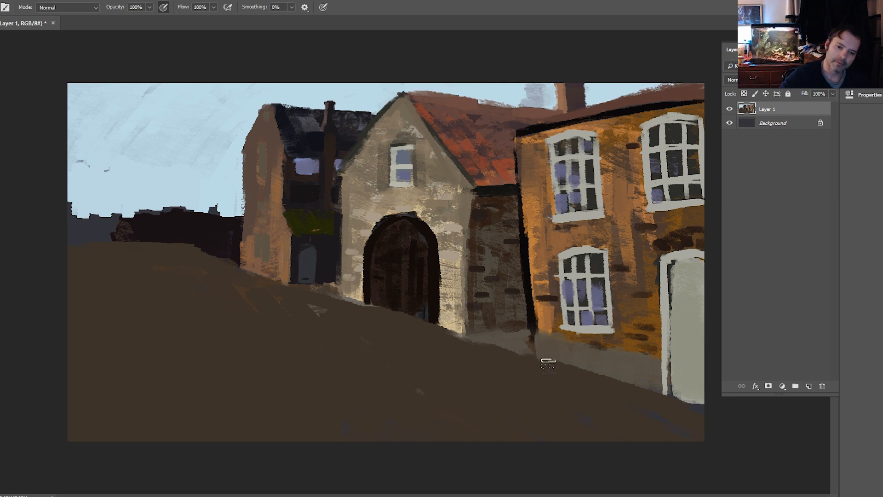
{"action": "mouse_move", "coordinate": [554, 368]}
{"action": "left_mouse_down"}
{"action": "mouse_move", "coordinate": [567, 354]}
{"action": "mouse_move", "coordinate": [591, 379]}
{"action": "mouse_move", "coordinate": [615, 376]}
{"action": "left_mouse_up"}
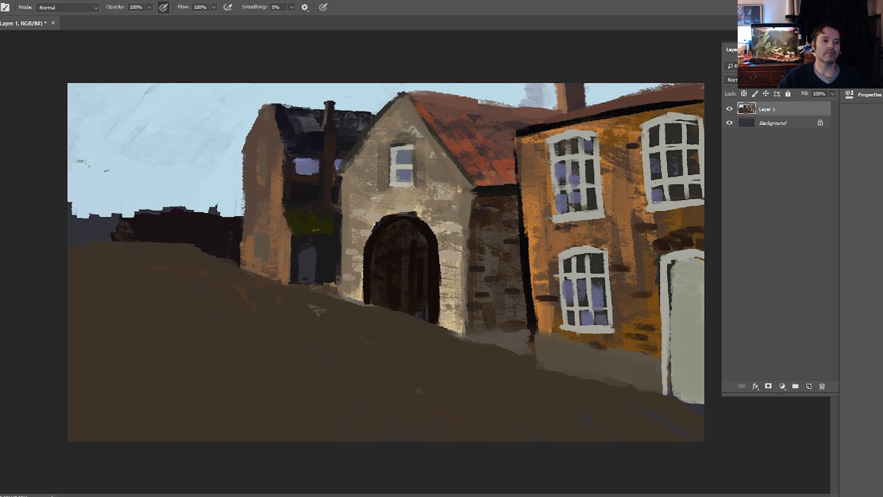
Restore the old houses reference photo window, place it over the near houses and make the painting active again
{"action": "key", "text": "i"}
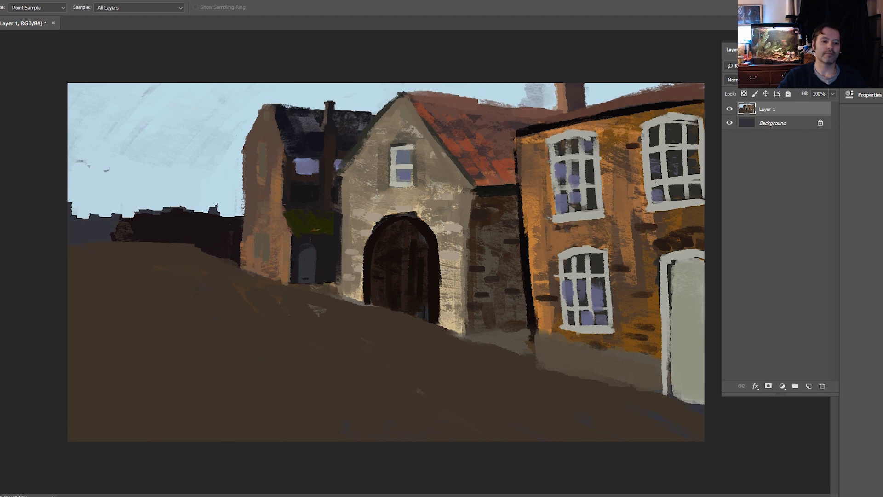
{"action": "mouse_move", "coordinate": [222, 496]}
{"action": "left_click", "coordinate": [183, 486]}
{"action": "left_click", "coordinate": [274, 474]}
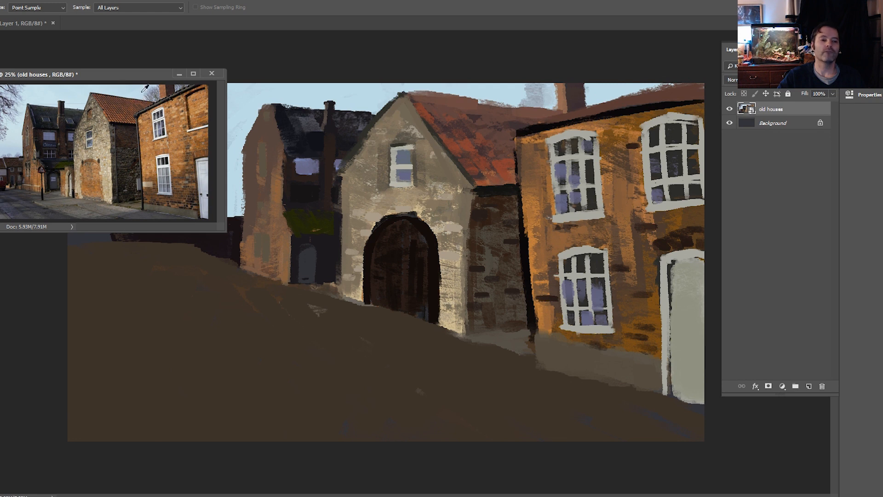
{"action": "left_click_drag", "start_coordinate": [86, 82], "coordinate": [97, 54]}
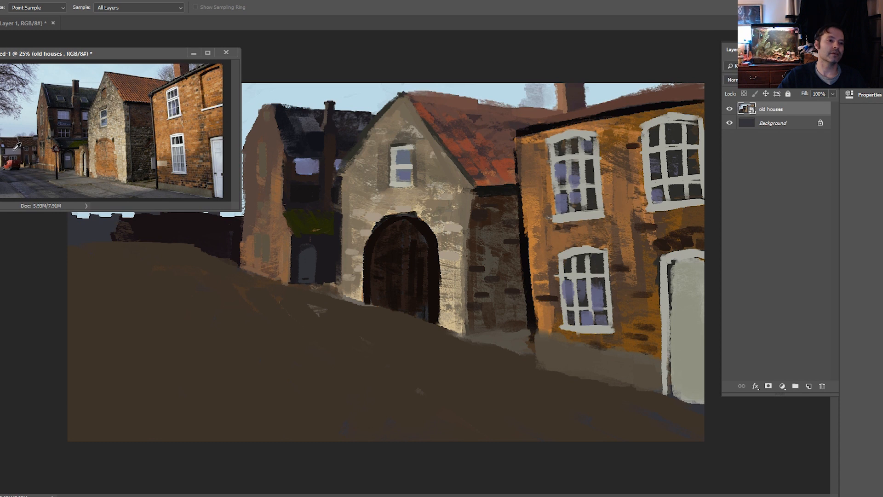
{"action": "mouse_move", "coordinate": [162, 62]}
{"action": "left_mouse_down"}
{"action": "mouse_move", "coordinate": [475, 152]}
{"action": "mouse_move", "coordinate": [562, 118]}
{"action": "mouse_move", "coordinate": [592, 92]}
{"action": "left_mouse_up"}
{"action": "key", "text": "b"}
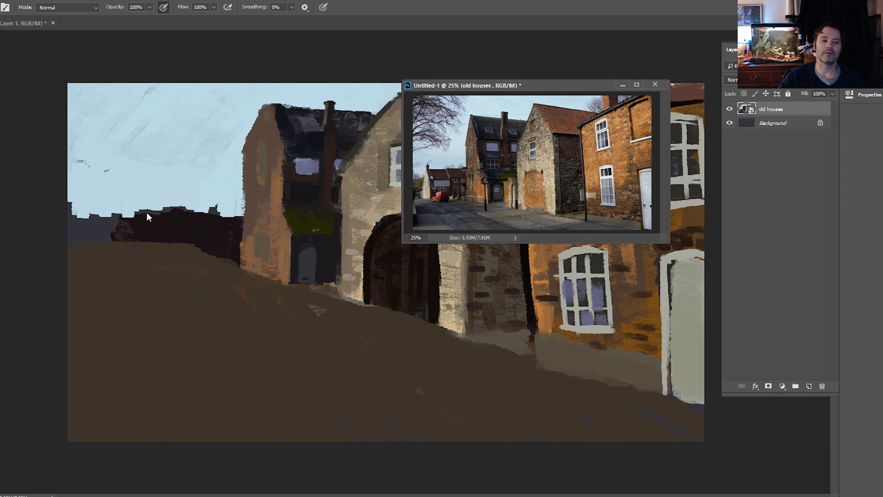
{"action": "left_click", "coordinate": [205, 337]}
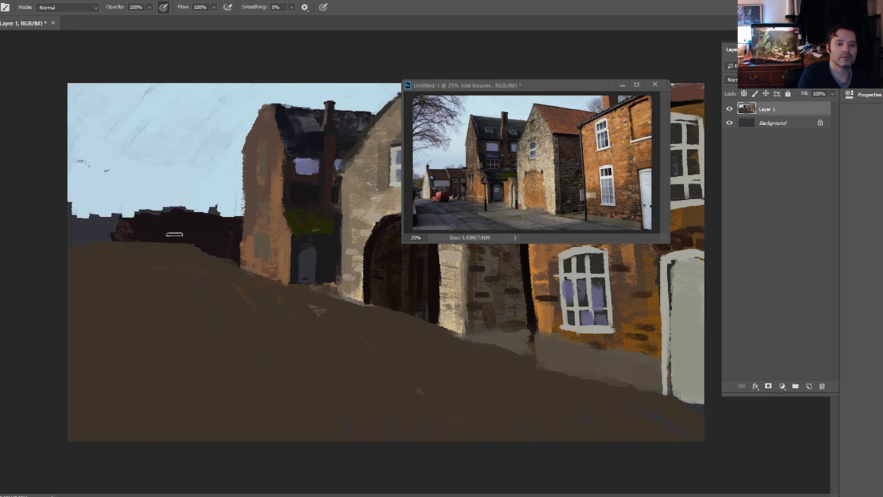
Block in the distant house beyond the far brick house with a dark reddish-brown roof and a brown front wall
{"action": "left_click_drag", "start_coordinate": [148, 208], "coordinate": [150, 221]}
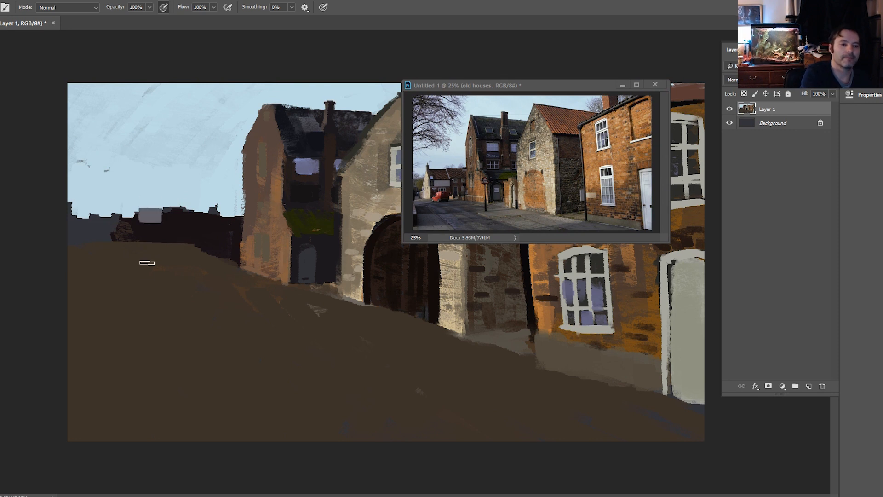
{"action": "key", "text": "alt"}
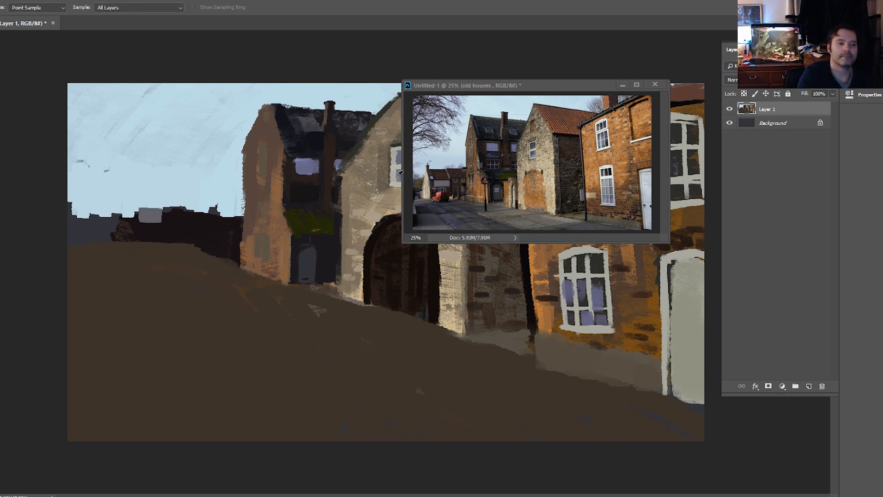
{"action": "mouse_move", "coordinate": [148, 198]}
{"action": "left_mouse_down"}
{"action": "mouse_move", "coordinate": [171, 216]}
{"action": "mouse_move", "coordinate": [152, 189]}
{"action": "mouse_move", "coordinate": [173, 193]}
{"action": "mouse_move", "coordinate": [148, 192]}
{"action": "mouse_move", "coordinate": [247, 203]}
{"action": "mouse_move", "coordinate": [219, 204]}
{"action": "mouse_move", "coordinate": [205, 190]}
{"action": "mouse_move", "coordinate": [233, 194]}
{"action": "mouse_move", "coordinate": [236, 222]}
{"action": "mouse_move", "coordinate": [237, 195]}
{"action": "mouse_move", "coordinate": [233, 213]}
{"action": "left_mouse_up"}
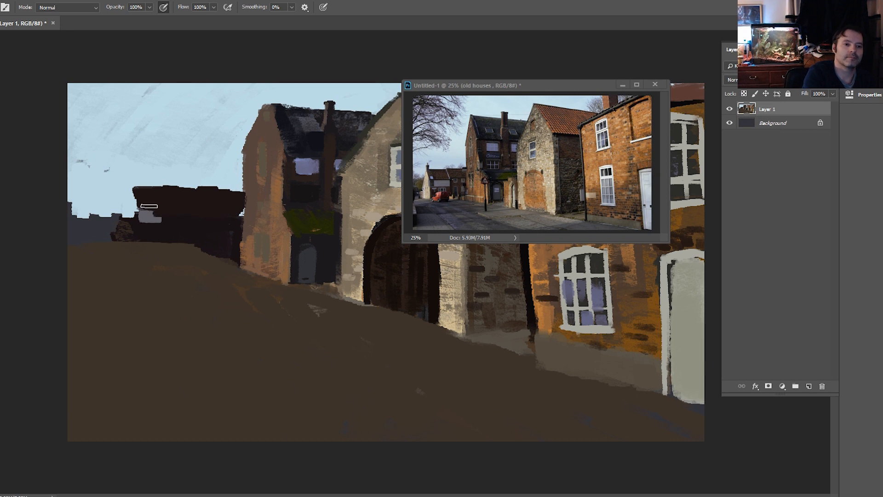
{"action": "key", "text": "i"}
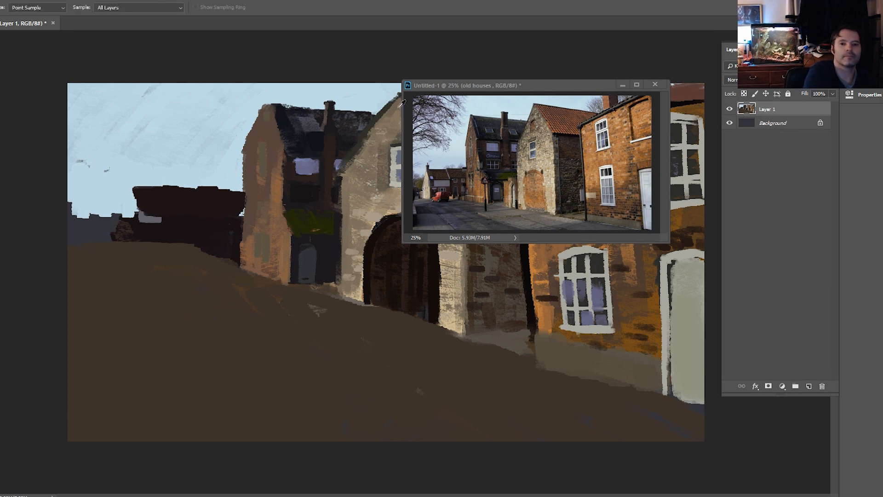
{"action": "key", "text": "b"}
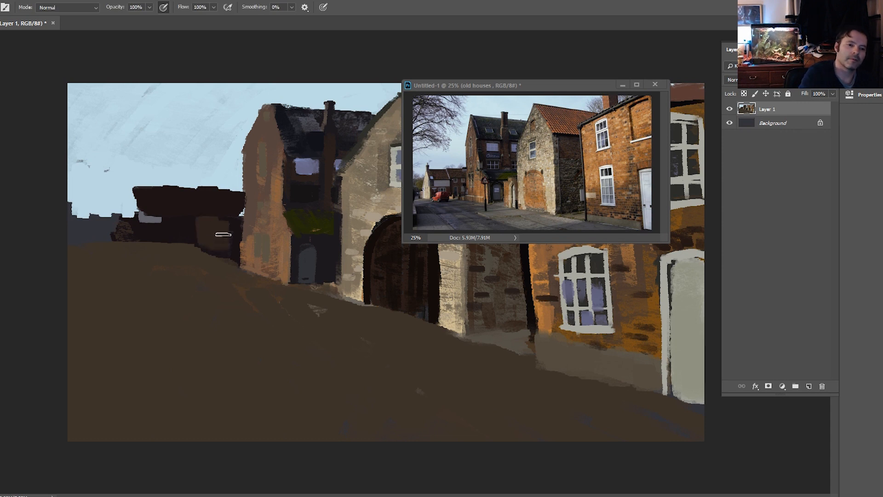
{"action": "left_click_drag", "start_coordinate": [165, 215], "coordinate": [188, 245]}
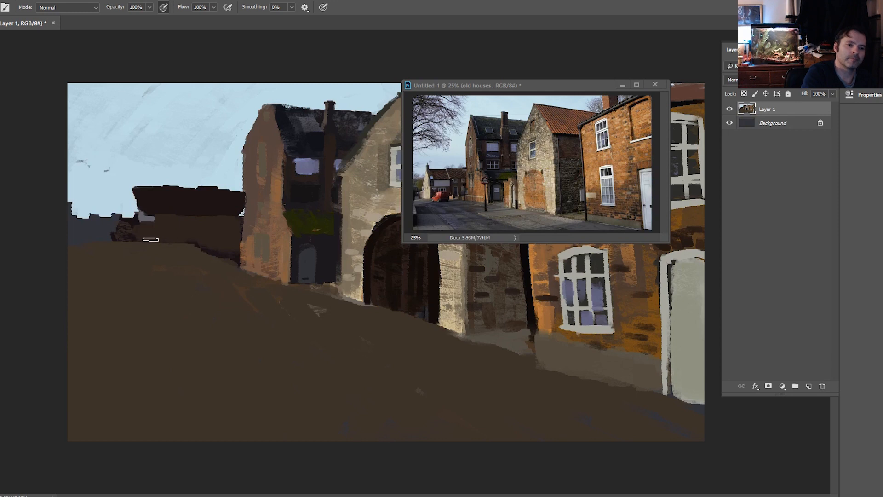
Sample a pale cream tone from the reference photo and paint the distant house's gable end
{"action": "left_click", "coordinate": [427, 188], "text": "alt"}
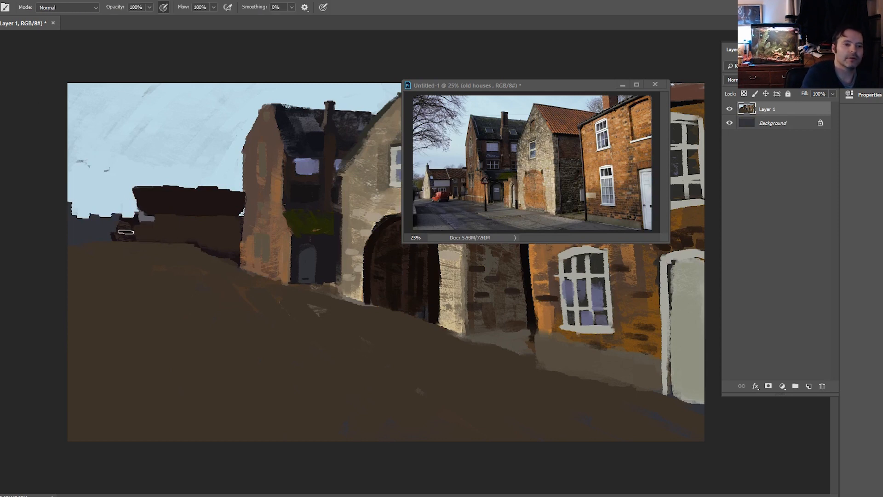
{"action": "left_click_drag", "start_coordinate": [136, 243], "coordinate": [131, 244]}
{"action": "mouse_move", "coordinate": [131, 194]}
{"action": "left_mouse_down"}
{"action": "mouse_move", "coordinate": [139, 214]}
{"action": "mouse_move", "coordinate": [118, 217]}
{"action": "mouse_move", "coordinate": [124, 239]}
{"action": "mouse_move", "coordinate": [129, 234]}
{"action": "mouse_move", "coordinate": [141, 247]}
{"action": "left_mouse_up"}
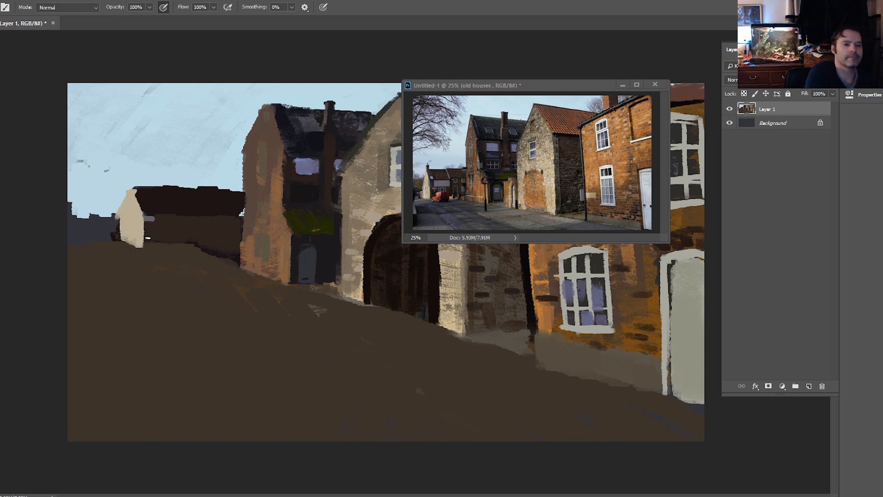
Clean up the ground line below the distant house with the street brown, up to the far brick house's corner
{"action": "key", "text": "i"}
{"action": "key", "text": "b"}
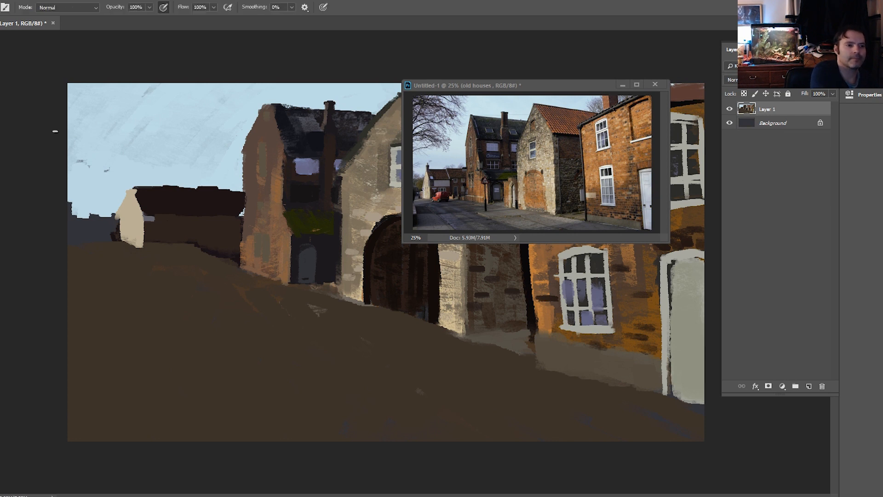
{"action": "left_click_drag", "start_coordinate": [147, 246], "coordinate": [199, 244]}
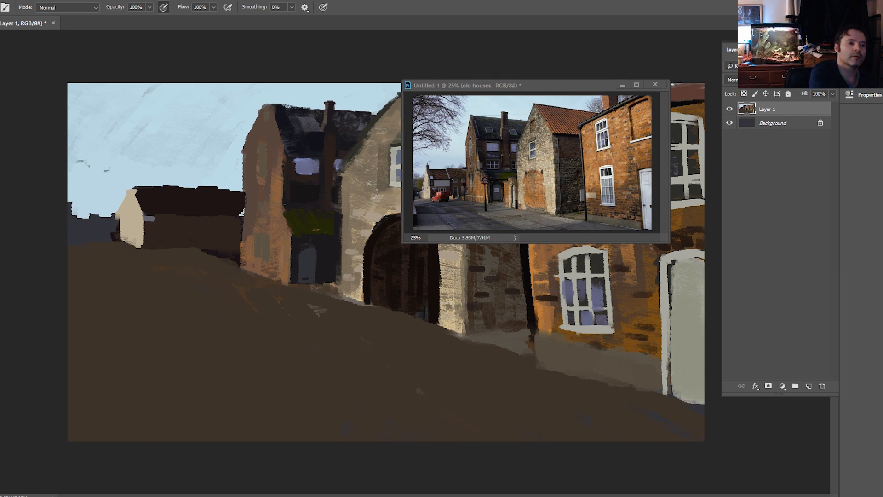
{"action": "key", "text": "i"}
{"action": "key", "text": "b"}
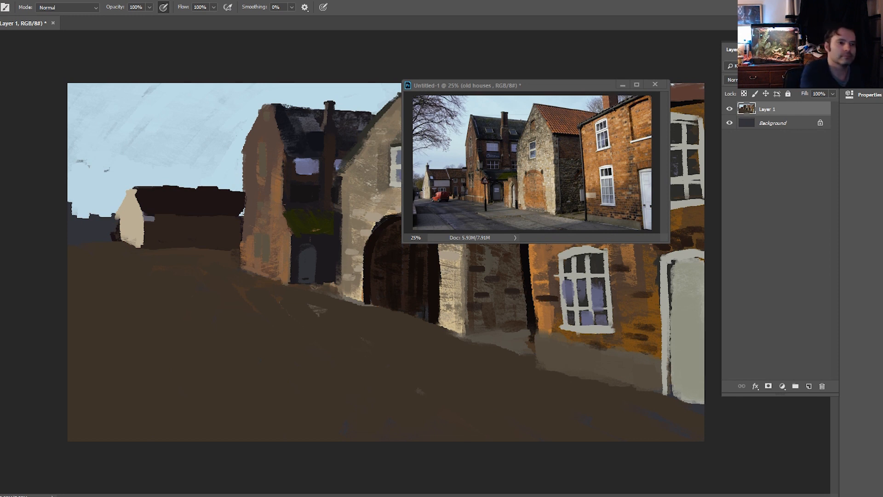
Add near-black streaks to the distant house's roof and paint a small dark grey chimney above its gable
{"action": "key", "text": "i"}
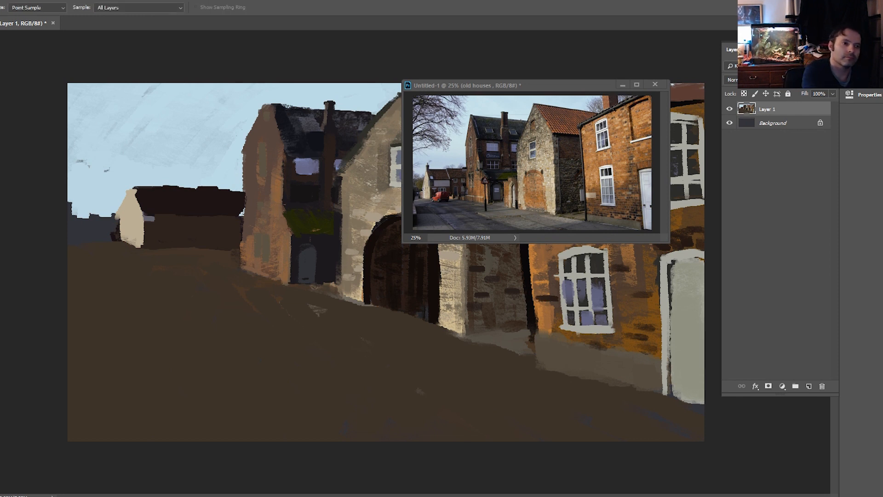
{"action": "key", "text": "b"}
{"action": "left_click_drag", "start_coordinate": [135, 189], "coordinate": [144, 205]}
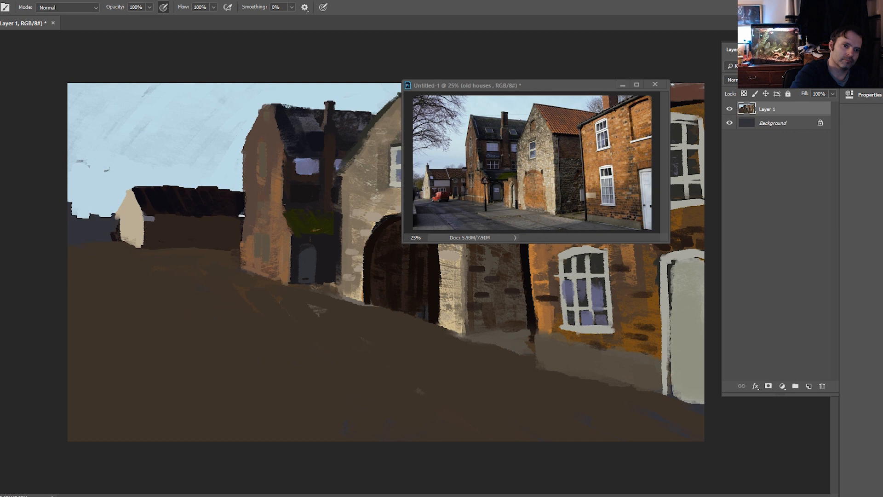
{"action": "key", "text": "i"}
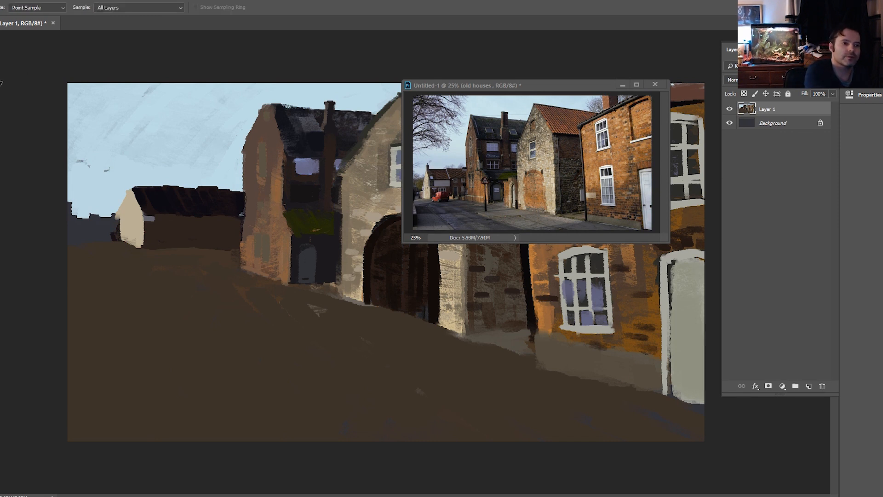
{"action": "key", "text": "b"}
{"action": "left_click_drag", "start_coordinate": [131, 179], "coordinate": [132, 187]}
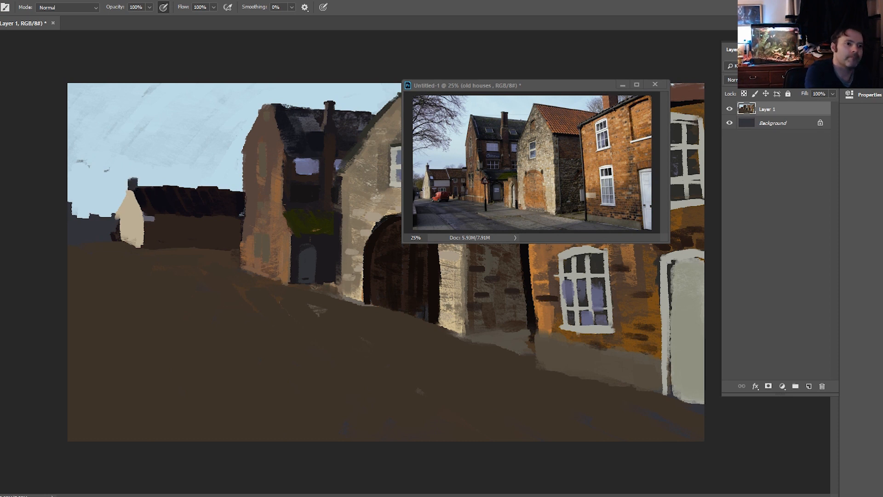
Sample the pale sky blue and paint out the dark skyline beside the distant house, slimming its chimney
{"action": "key", "text": "i"}
{"action": "key", "text": "b"}
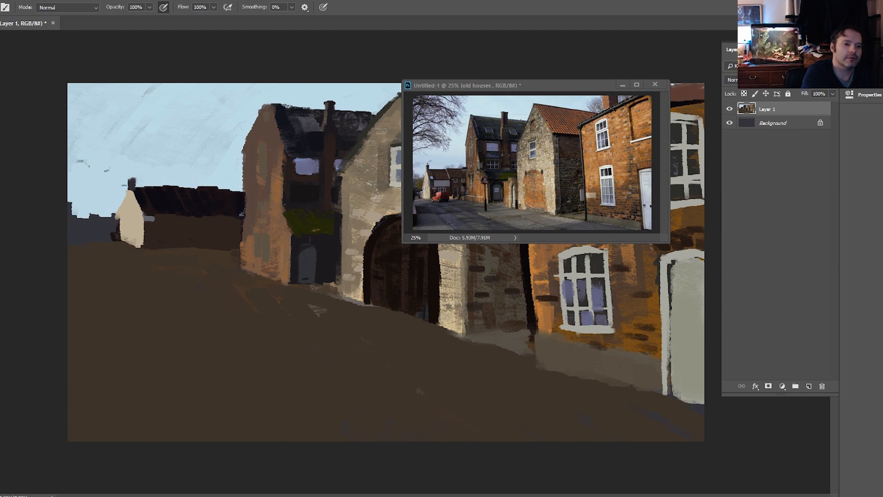
{"action": "mouse_move", "coordinate": [114, 200]}
{"action": "left_mouse_down"}
{"action": "mouse_move", "coordinate": [112, 238]}
{"action": "mouse_move", "coordinate": [98, 228]}
{"action": "mouse_move", "coordinate": [70, 230]}
{"action": "left_mouse_up"}
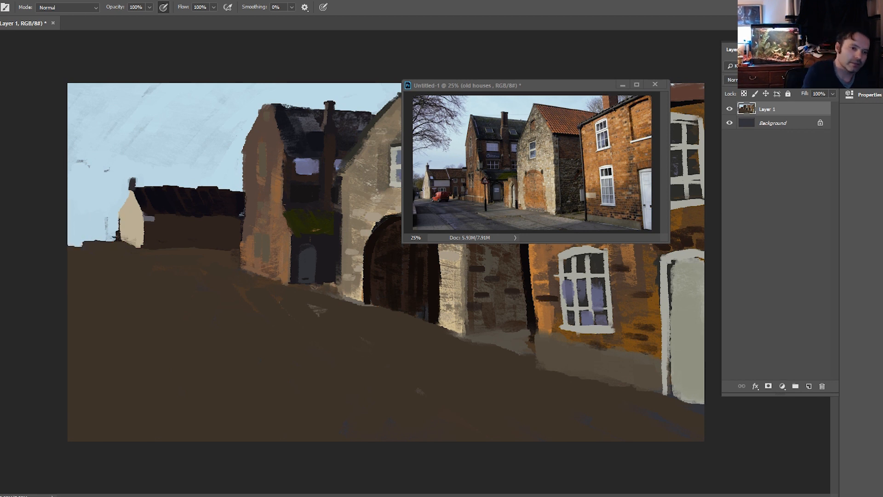
Clean the sky beside the distant house's gable, and paint a clump of dark green trees there down to the ground line
{"action": "left_click_drag", "start_coordinate": [109, 215], "coordinate": [108, 232]}
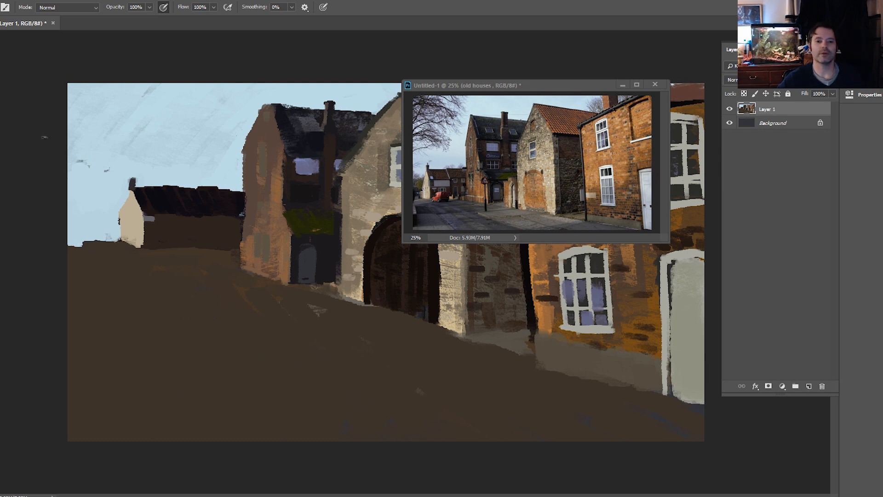
{"action": "key", "text": "i"}
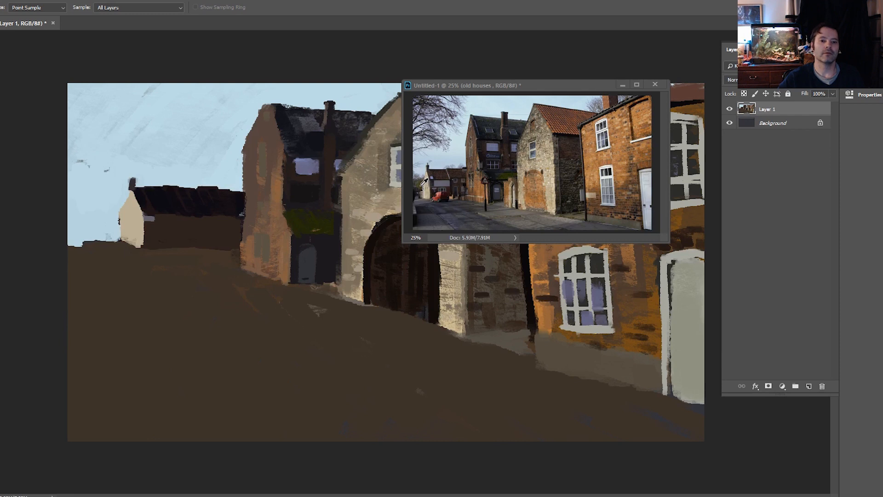
{"action": "key", "text": "b"}
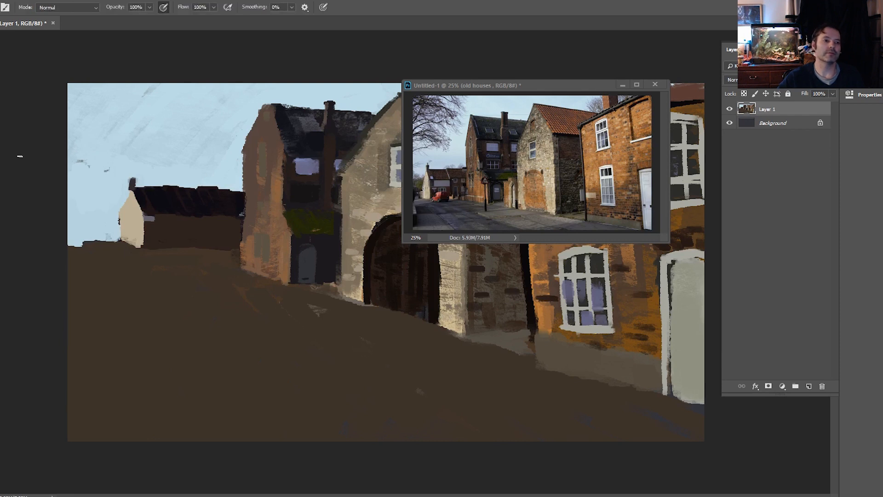
{"action": "mouse_move", "coordinate": [114, 203]}
{"action": "left_mouse_down"}
{"action": "mouse_move", "coordinate": [109, 238]}
{"action": "mouse_move", "coordinate": [101, 222]}
{"action": "mouse_move", "coordinate": [91, 233]}
{"action": "mouse_move", "coordinate": [67, 213]}
{"action": "mouse_move", "coordinate": [85, 239]}
{"action": "mouse_move", "coordinate": [98, 231]}
{"action": "mouse_move", "coordinate": [92, 210]}
{"action": "mouse_move", "coordinate": [96, 239]}
{"action": "mouse_move", "coordinate": [113, 212]}
{"action": "left_mouse_up"}
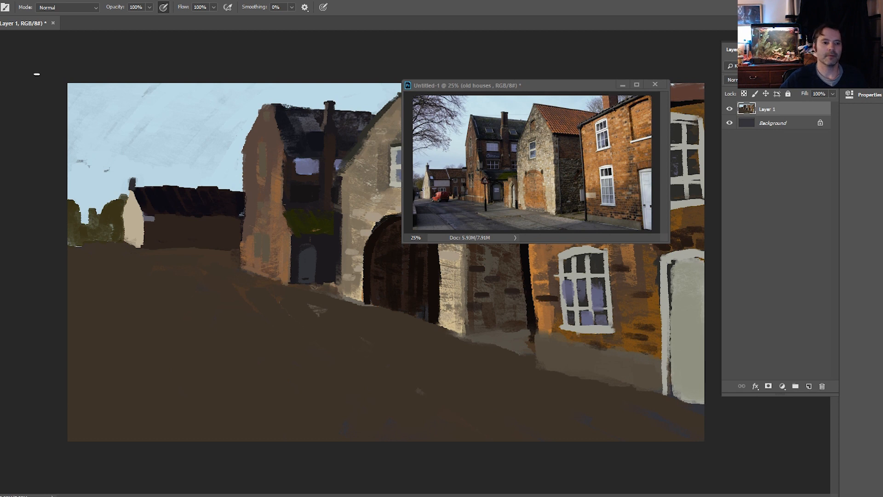
Pick a muted blue-grey and brush loose patches of it over the foreground and far side of the street
{"action": "key", "text": "i"}
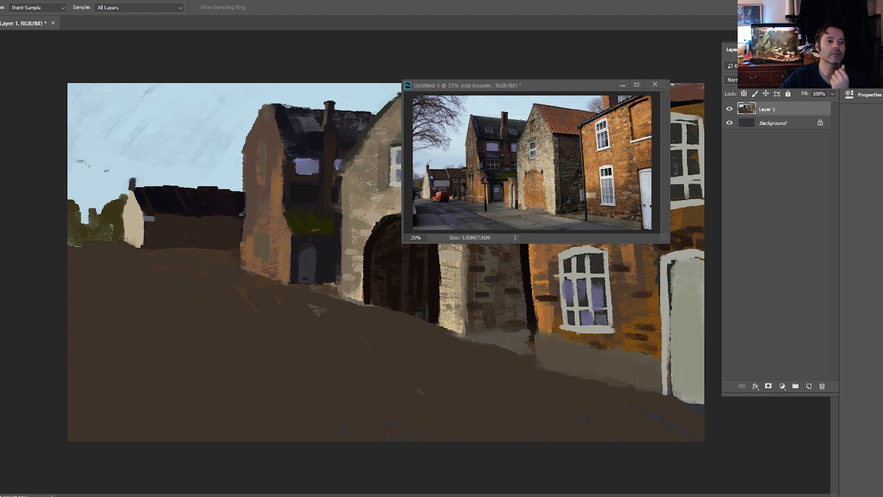
{"action": "key", "text": "b"}
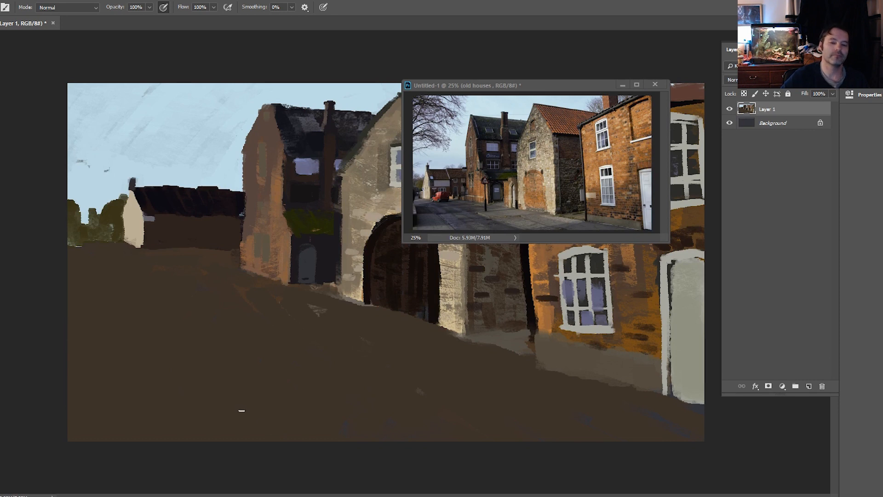
{"action": "left_click", "coordinate": [164, 340], "text": "alt"}
{"action": "mouse_move", "coordinate": [187, 338]}
{"action": "left_mouse_down"}
{"action": "mouse_move", "coordinate": [193, 370]}
{"action": "mouse_move", "coordinate": [133, 296]}
{"action": "mouse_move", "coordinate": [228, 388]}
{"action": "mouse_move", "coordinate": [154, 316]}
{"action": "mouse_move", "coordinate": [303, 432]}
{"action": "mouse_move", "coordinate": [239, 371]}
{"action": "mouse_move", "coordinate": [434, 460]}
{"action": "mouse_move", "coordinate": [237, 346]}
{"action": "mouse_move", "coordinate": [434, 436]}
{"action": "mouse_move", "coordinate": [406, 425]}
{"action": "mouse_move", "coordinate": [297, 342]}
{"action": "mouse_move", "coordinate": [564, 468]}
{"action": "mouse_move", "coordinate": [166, 323]}
{"action": "mouse_move", "coordinate": [227, 390]}
{"action": "left_mouse_up"}
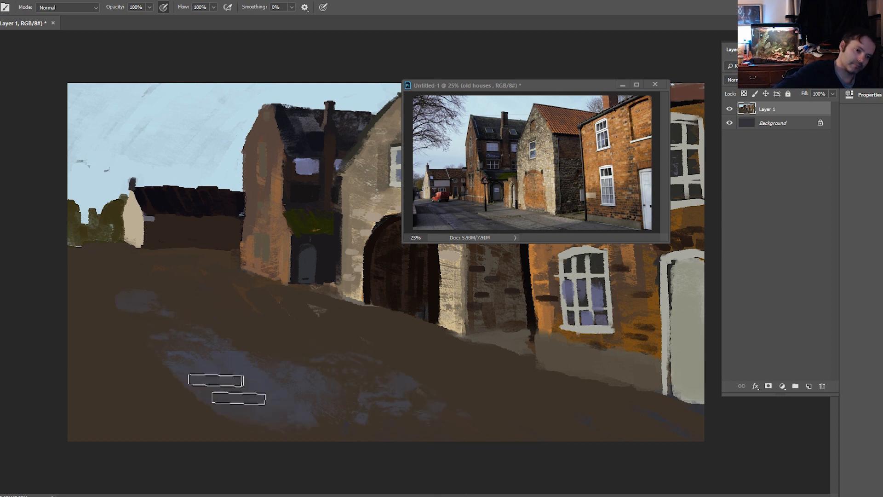
{"action": "left_click_drag", "start_coordinate": [130, 353], "coordinate": [200, 472]}
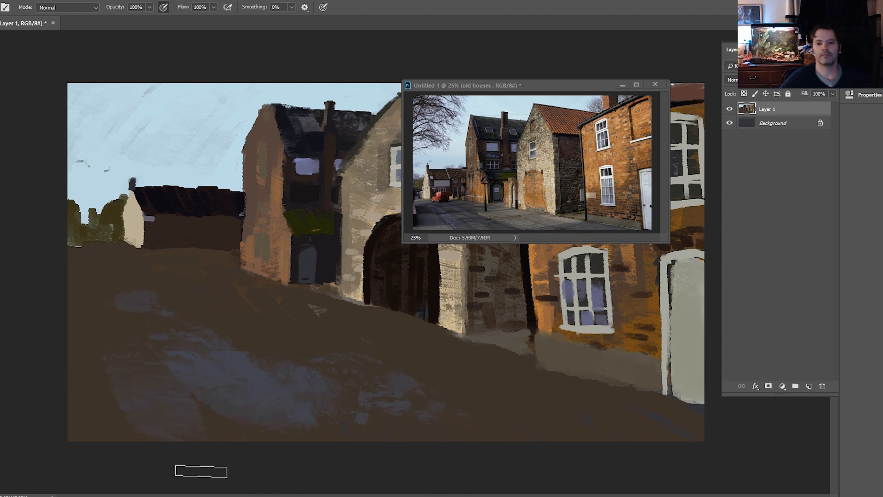
{"action": "mouse_move", "coordinate": [216, 322]}
{"action": "left_mouse_down"}
{"action": "mouse_move", "coordinate": [114, 261]}
{"action": "mouse_move", "coordinate": [275, 423]}
{"action": "mouse_move", "coordinate": [116, 282]}
{"action": "mouse_move", "coordinate": [128, 314]}
{"action": "mouse_move", "coordinate": [281, 387]}
{"action": "left_mouse_up"}
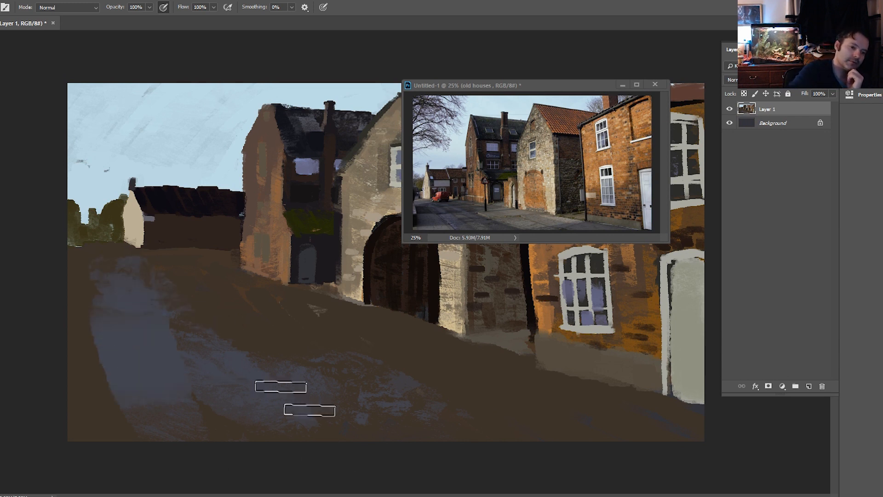
{"action": "left_click_drag", "start_coordinate": [182, 307], "coordinate": [338, 375]}
Sample the dark street brown and paint back over the edges of the blue-grey patches to reduce and soften them
{"action": "key", "text": "alt"}
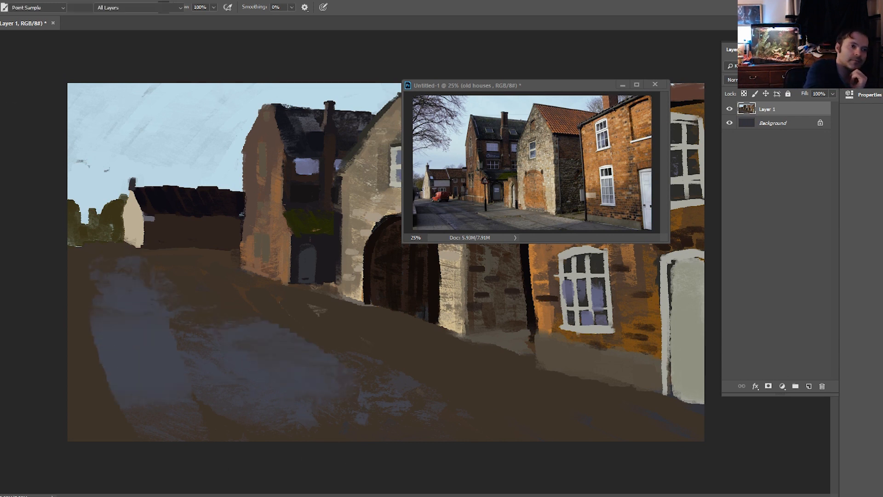
{"action": "mouse_move", "coordinate": [124, 265]}
{"action": "left_mouse_down"}
{"action": "mouse_move", "coordinate": [217, 335]}
{"action": "mouse_move", "coordinate": [157, 284]}
{"action": "mouse_move", "coordinate": [240, 322]}
{"action": "left_mouse_up"}
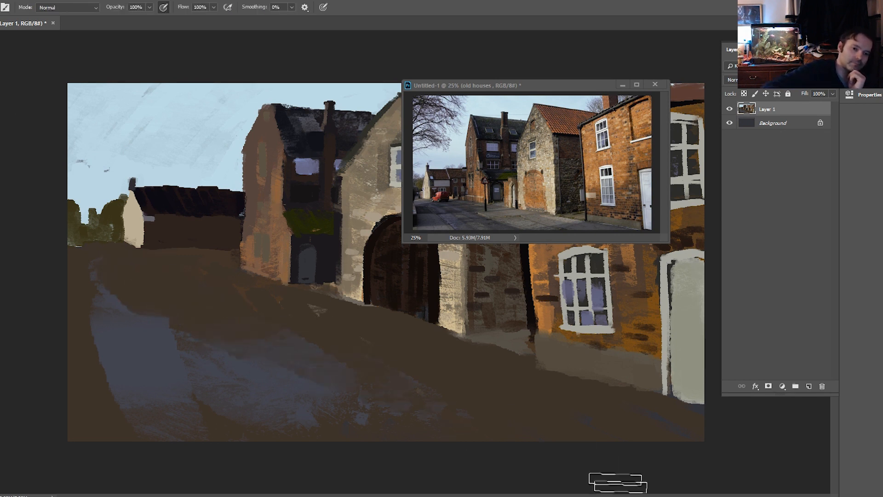
{"action": "left_click_drag", "start_coordinate": [87, 294], "coordinate": [129, 400]}
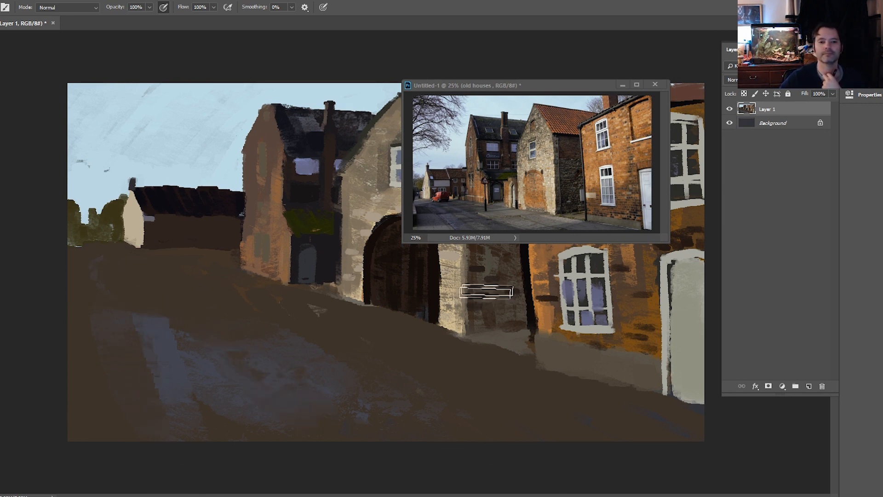
Set the foreground colour to the lighter brown 5b4a3c and brush broad strokes of it across the street
{"action": "key", "text": "i"}
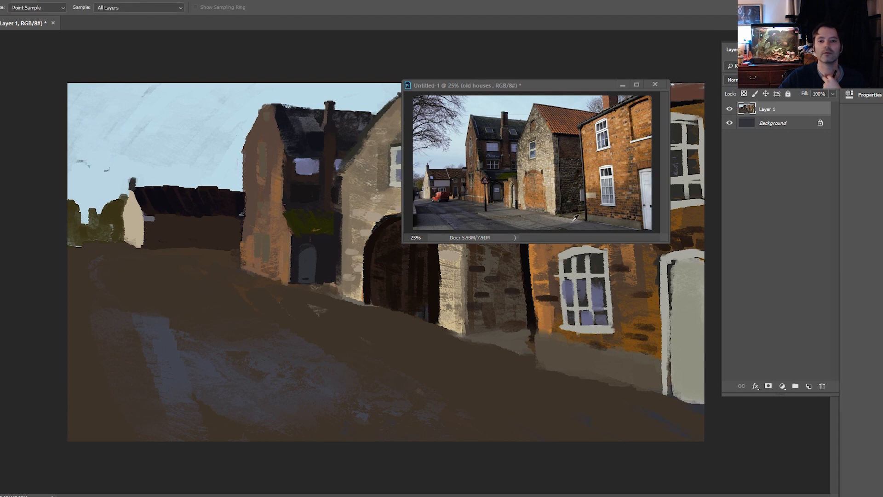
{"action": "key", "text": "b"}
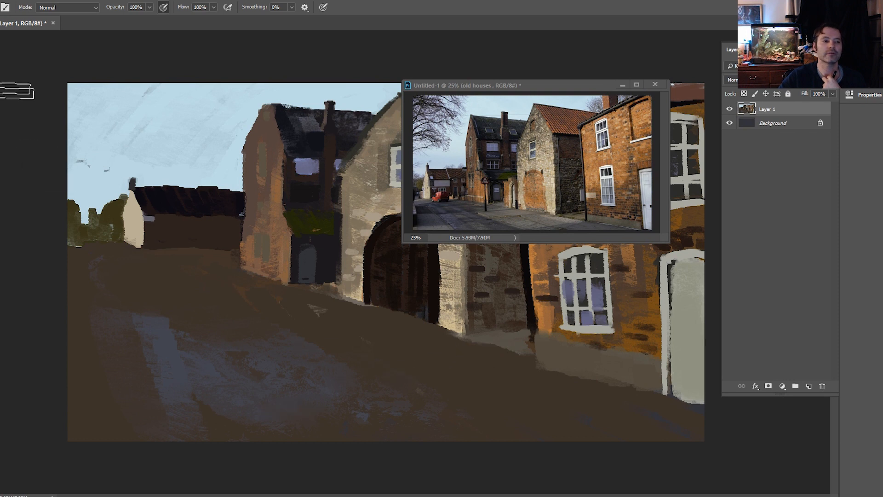
{"action": "key", "text": "i"}
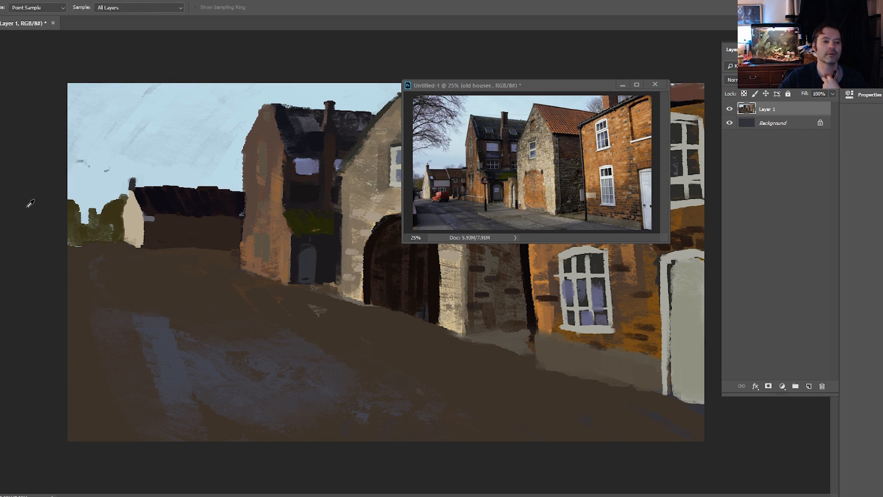
{"action": "left_click", "coordinate": [109, 291]}
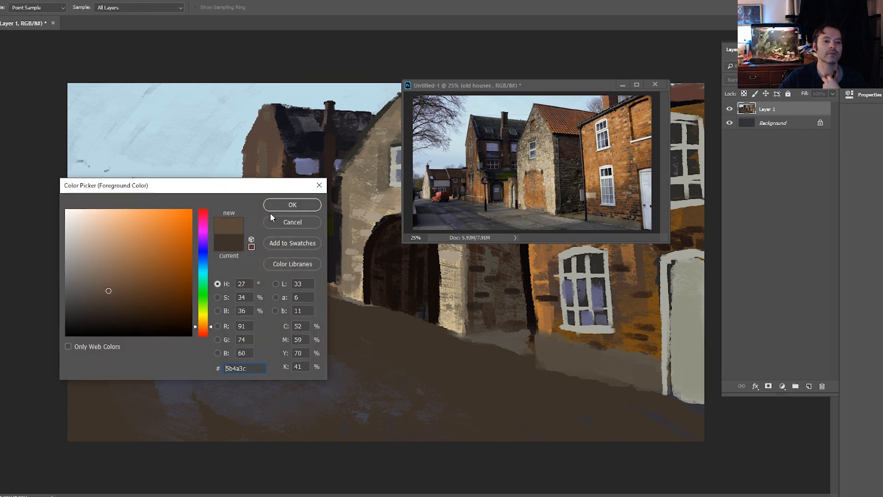
{"action": "left_click", "coordinate": [283, 205]}
{"action": "key", "text": "b"}
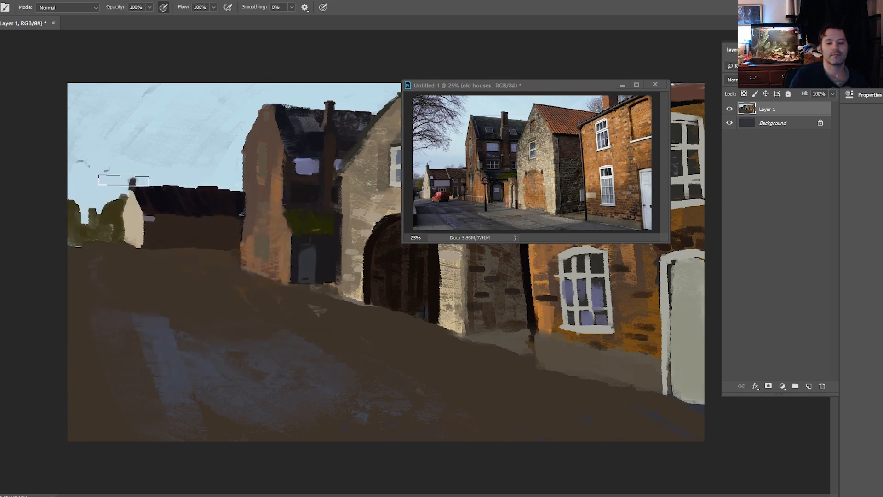
{"action": "mouse_move", "coordinate": [493, 354]}
{"action": "left_mouse_down"}
{"action": "mouse_move", "coordinate": [424, 384]}
{"action": "mouse_move", "coordinate": [459, 362]}
{"action": "mouse_move", "coordinate": [434, 354]}
{"action": "mouse_move", "coordinate": [200, 387]}
{"action": "mouse_move", "coordinate": [367, 315]}
{"action": "mouse_move", "coordinate": [262, 310]}
{"action": "mouse_move", "coordinate": [313, 302]}
{"action": "mouse_move", "coordinate": [88, 350]}
{"action": "mouse_move", "coordinate": [273, 306]}
{"action": "mouse_move", "coordinate": [280, 285]}
{"action": "left_mouse_up"}
{"action": "mouse_move", "coordinate": [312, 329]}
{"action": "left_mouse_down"}
{"action": "mouse_move", "coordinate": [81, 394]}
{"action": "mouse_move", "coordinate": [146, 358]}
{"action": "mouse_move", "coordinate": [73, 385]}
{"action": "mouse_move", "coordinate": [61, 419]}
{"action": "mouse_move", "coordinate": [91, 429]}
{"action": "mouse_move", "coordinate": [222, 427]}
{"action": "mouse_move", "coordinate": [418, 374]}
{"action": "mouse_move", "coordinate": [318, 345]}
{"action": "mouse_move", "coordinate": [283, 318]}
{"action": "mouse_move", "coordinate": [0, 427]}
{"action": "left_mouse_up"}
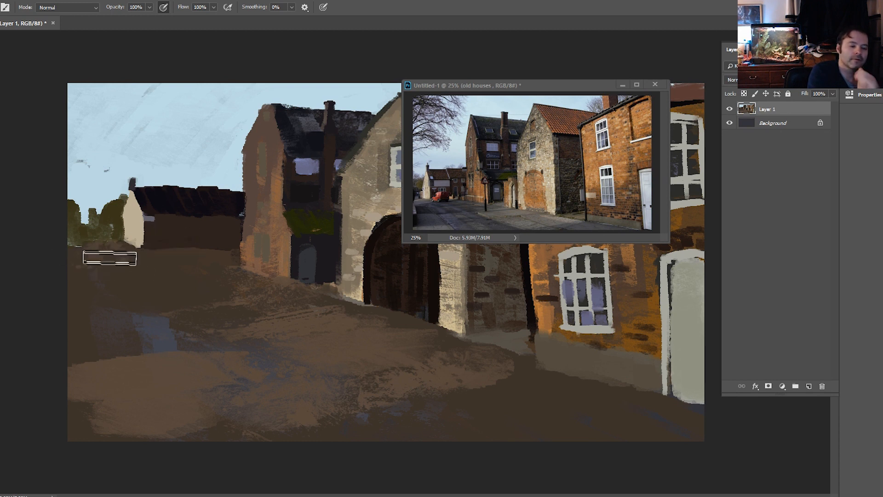
Paint lighter brown strokes along the far ground below the distant house and a dark brown strip under the trees
{"action": "mouse_move", "coordinate": [126, 258]}
{"action": "left_mouse_down"}
{"action": "mouse_move", "coordinate": [105, 264]}
{"action": "mouse_move", "coordinate": [118, 248]}
{"action": "mouse_move", "coordinate": [82, 257]}
{"action": "left_mouse_up"}
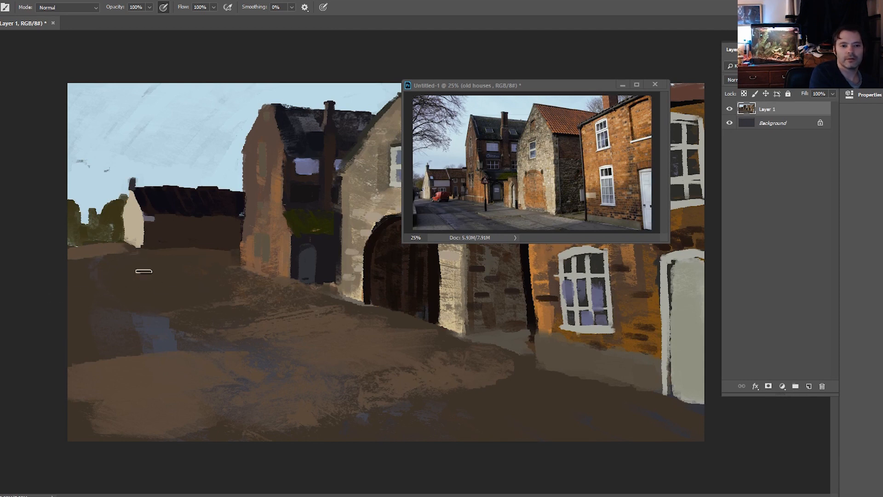
{"action": "left_click_drag", "start_coordinate": [232, 256], "coordinate": [178, 264]}
{"action": "mouse_move", "coordinate": [234, 254]}
{"action": "left_mouse_down"}
{"action": "mouse_move", "coordinate": [87, 271]}
{"action": "mouse_move", "coordinate": [127, 259]}
{"action": "mouse_move", "coordinate": [67, 292]}
{"action": "mouse_move", "coordinate": [117, 265]}
{"action": "mouse_move", "coordinate": [15, 274]}
{"action": "left_mouse_up"}
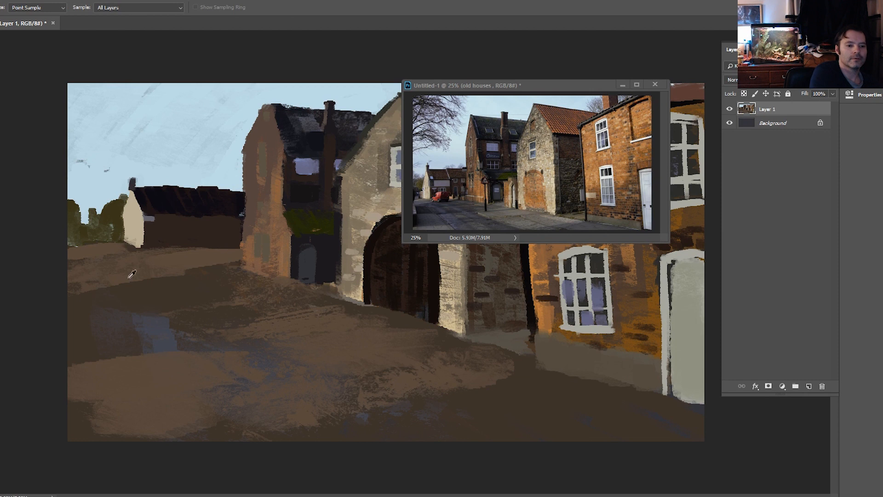
{"action": "left_click", "coordinate": [72, 262], "text": "alt"}
{"action": "mouse_move", "coordinate": [64, 250]}
{"action": "left_mouse_down"}
{"action": "mouse_move", "coordinate": [105, 245]}
{"action": "mouse_move", "coordinate": [61, 248]}
{"action": "mouse_move", "coordinate": [95, 245]}
{"action": "left_mouse_up"}
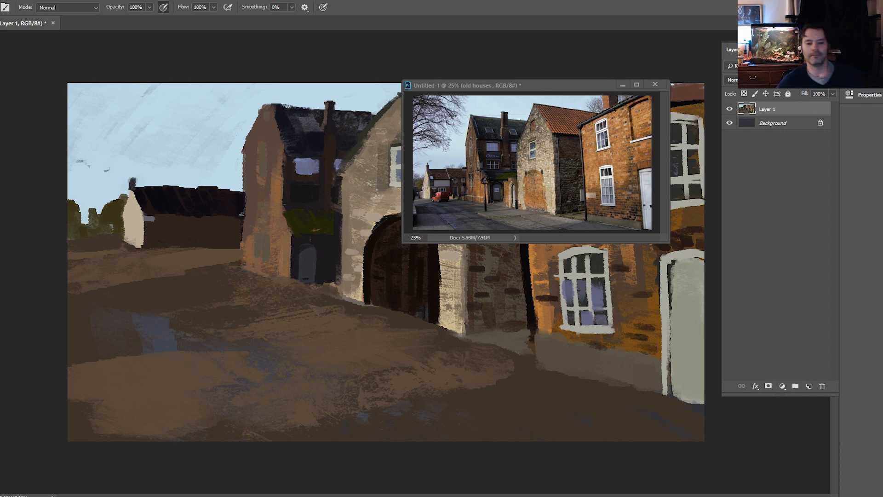
With the reference photo minimised, add a new layer and paint a near-black kerb line running diagonally down the street
{"action": "left_click", "coordinate": [623, 85]}
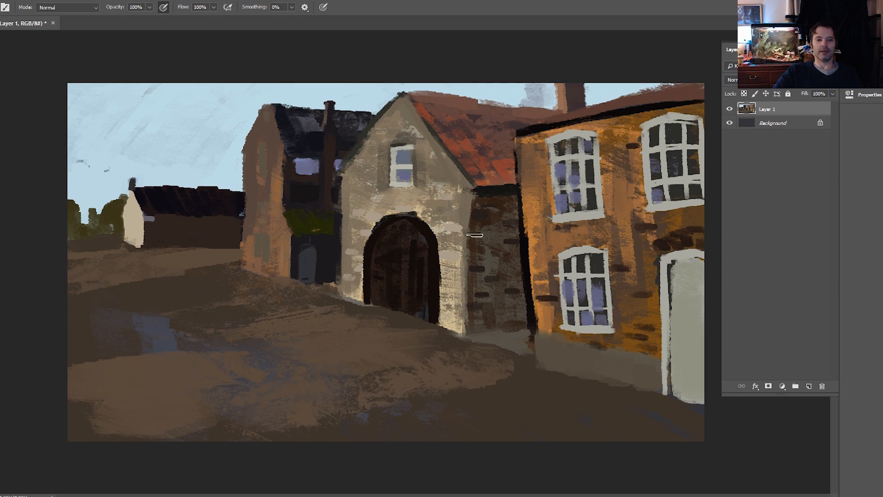
{"action": "left_click", "coordinate": [809, 386]}
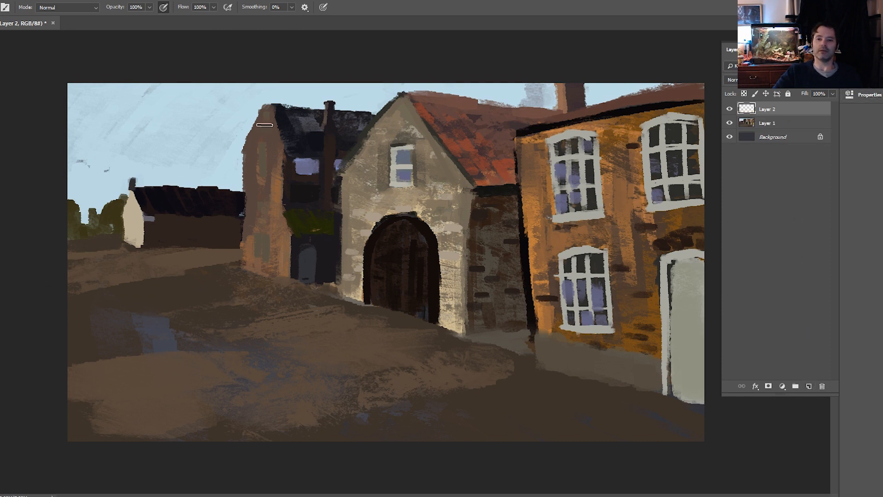
{"action": "key", "text": "i"}
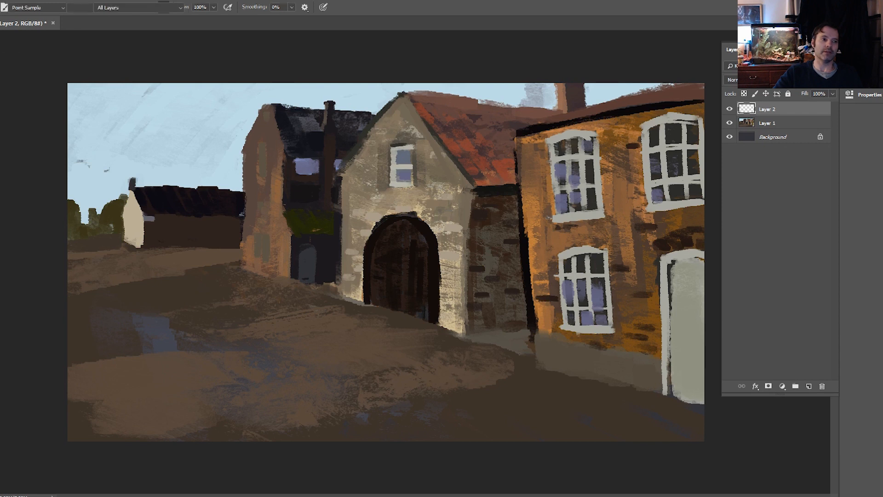
{"action": "key", "text": "b"}
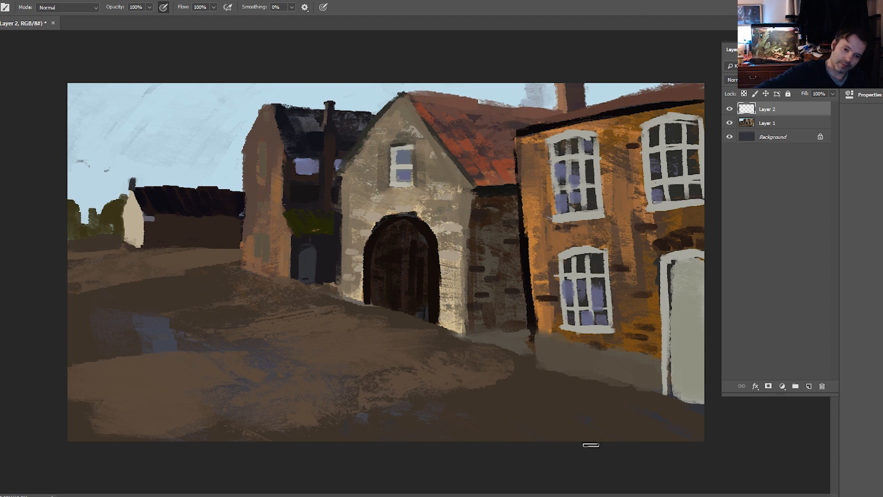
{"action": "mouse_move", "coordinate": [506, 439]}
{"action": "left_mouse_down"}
{"action": "mouse_move", "coordinate": [251, 325]}
{"action": "mouse_move", "coordinate": [423, 431]}
{"action": "left_mouse_up"}
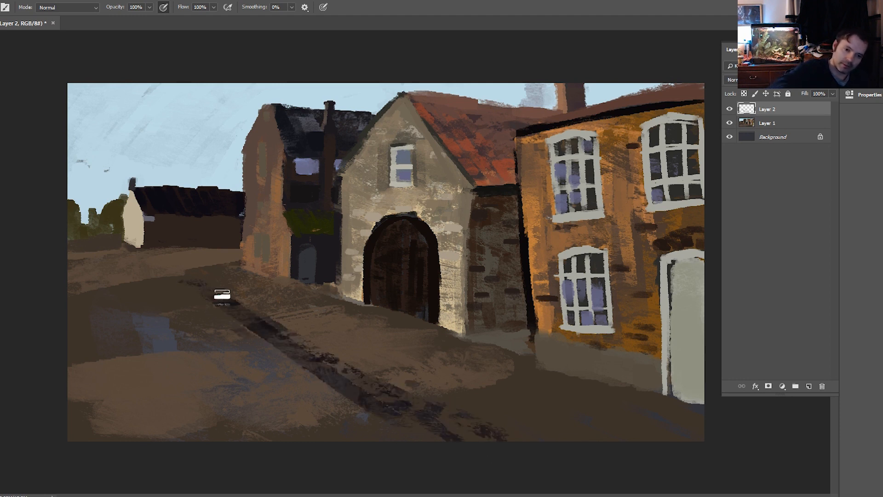
{"action": "left_click_drag", "start_coordinate": [221, 296], "coordinate": [474, 440]}
{"action": "left_click_drag", "start_coordinate": [195, 278], "coordinate": [322, 349]}
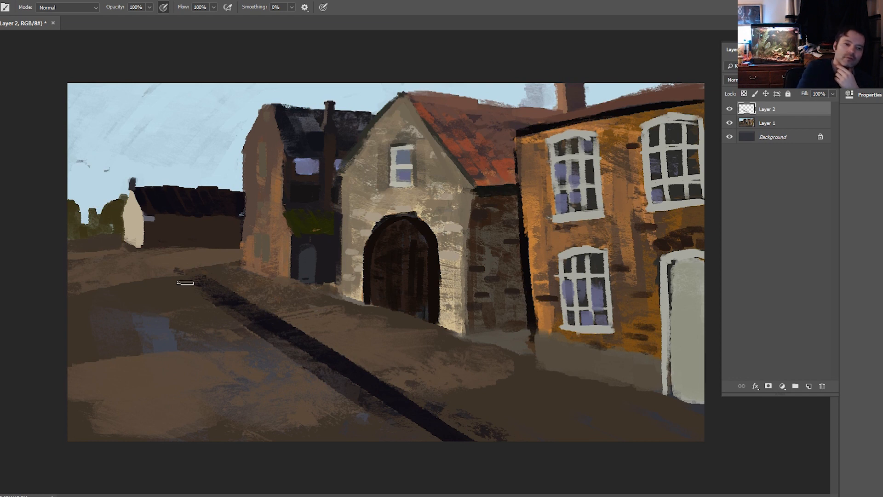
Sample a street brown, adjust the brush size, and paint along the road side of the dark kerb line to narrow it
{"action": "key", "text": "i"}
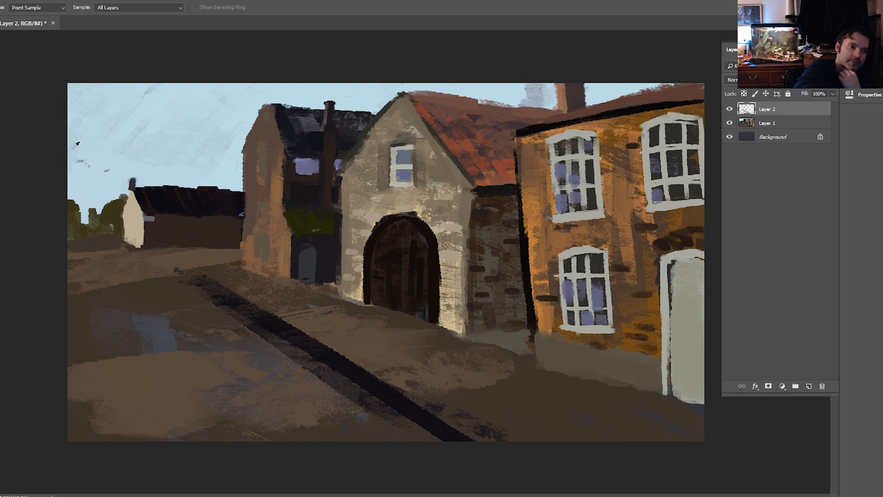
{"action": "key", "text": "b"}
{"action": "right_click", "coordinate": [260, 321]}
{"action": "left_click", "coordinate": [254, 292]}
{"action": "left_click_drag", "start_coordinate": [266, 315], "coordinate": [258, 322]}
{"action": "mouse_move", "coordinate": [210, 300]}
{"action": "left_mouse_down"}
{"action": "mouse_move", "coordinate": [259, 333]}
{"action": "mouse_move", "coordinate": [193, 278]}
{"action": "mouse_move", "coordinate": [291, 348]}
{"action": "mouse_move", "coordinate": [239, 304]}
{"action": "mouse_move", "coordinate": [262, 318]}
{"action": "mouse_move", "coordinate": [413, 427]}
{"action": "left_mouse_up"}
{"action": "mouse_move", "coordinate": [344, 387]}
{"action": "left_mouse_down"}
{"action": "mouse_move", "coordinate": [419, 426]}
{"action": "mouse_move", "coordinate": [237, 299]}
{"action": "left_mouse_up"}
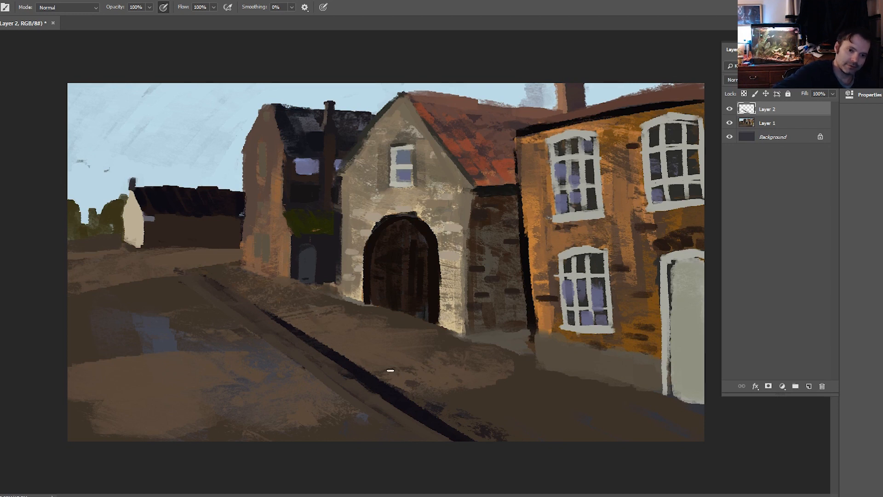
Sample a lighter brown and add thin streaks along the road beside the kerb line
{"action": "key", "text": "i"}
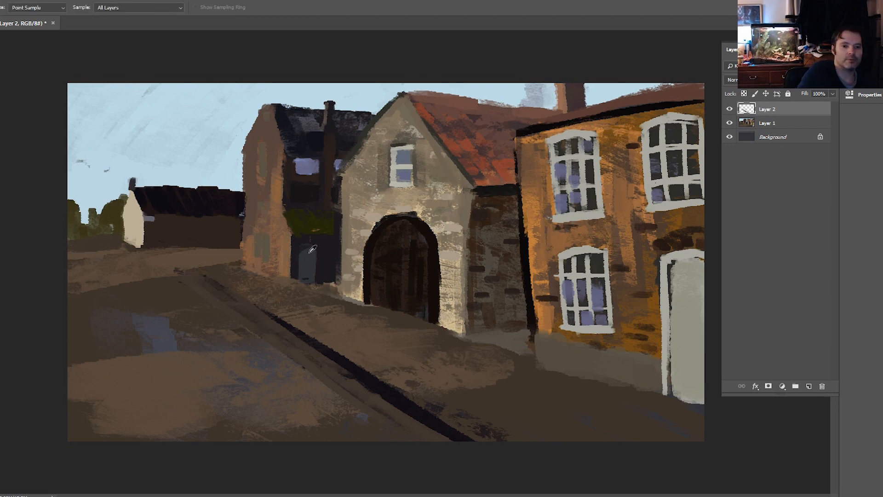
{"action": "key", "text": "b"}
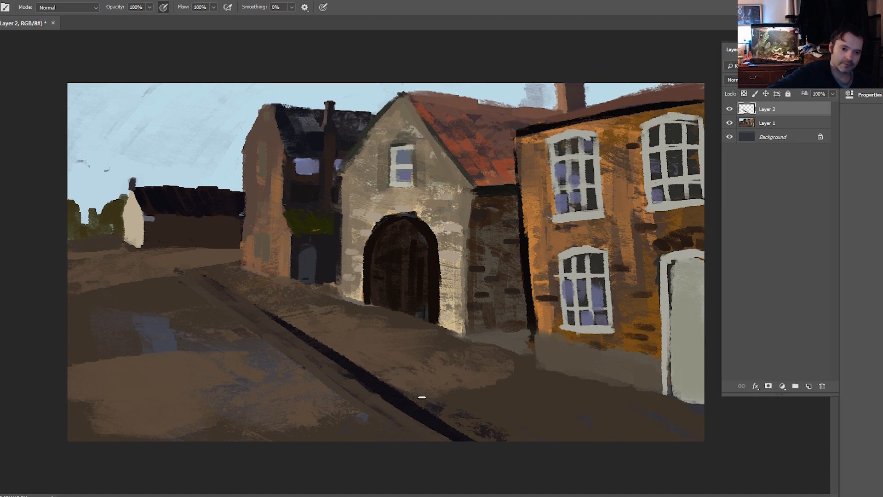
{"action": "left_click_drag", "start_coordinate": [298, 347], "coordinate": [374, 409]}
{"action": "mouse_move", "coordinate": [264, 332]}
{"action": "left_mouse_down"}
{"action": "mouse_move", "coordinate": [415, 440]}
{"action": "mouse_move", "coordinate": [301, 348]}
{"action": "left_mouse_up"}
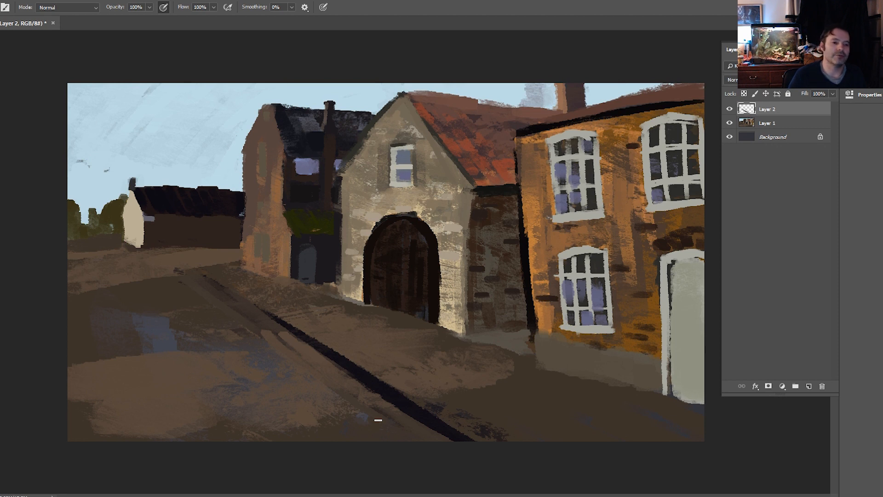
Try painting two small light brown patches along the base of the distant house's wall
{"action": "left_click", "coordinate": [158, 240]}
{"action": "mouse_move", "coordinate": [158, 235]}
{"action": "left_mouse_down"}
{"action": "mouse_move", "coordinate": [157, 248]}
{"action": "mouse_move", "coordinate": [205, 245]}
{"action": "left_mouse_up"}
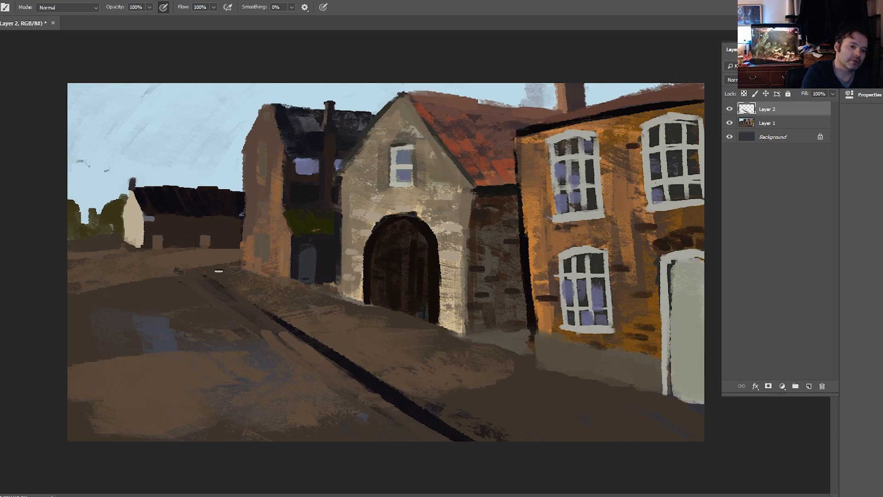
{"action": "key", "text": "ctrl+alt+z"}
{"action": "key", "text": "ctrl+alt+z"}
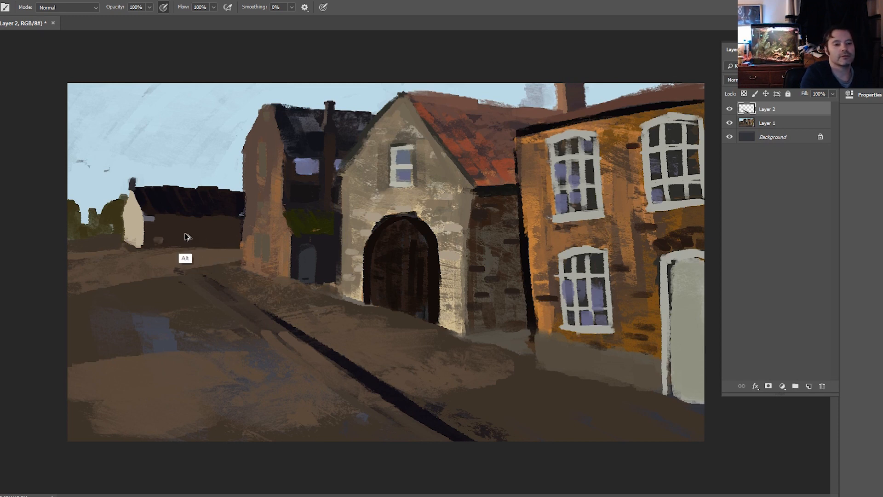
{"action": "right_click", "coordinate": [178, 231], "text": "alt"}
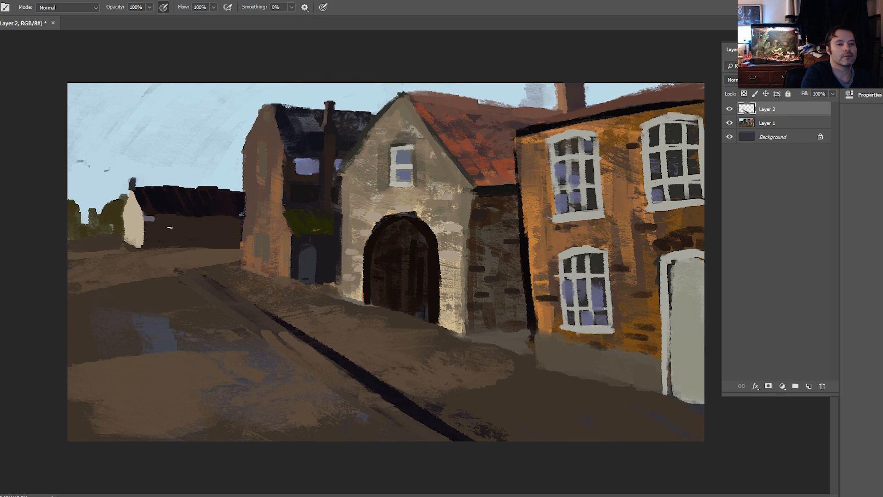
Sample the distant house's wall brown, lighten it slightly, and dab small patches along the wall base and two windows on the white gable
{"action": "key", "text": "i"}
{"action": "left_click", "coordinate": [157, 224]}
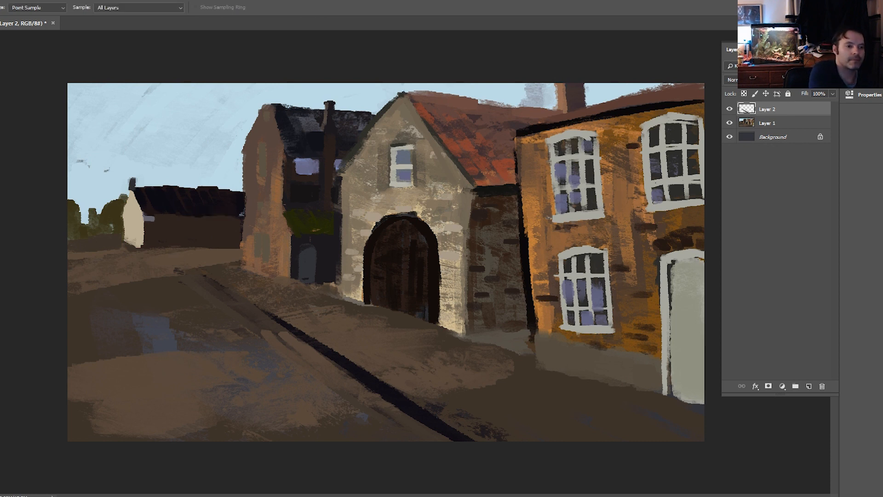
{"action": "key", "text": "n"}
{"action": "left_click", "coordinate": [118, 302]}
{"action": "left_click", "coordinate": [290, 206]}
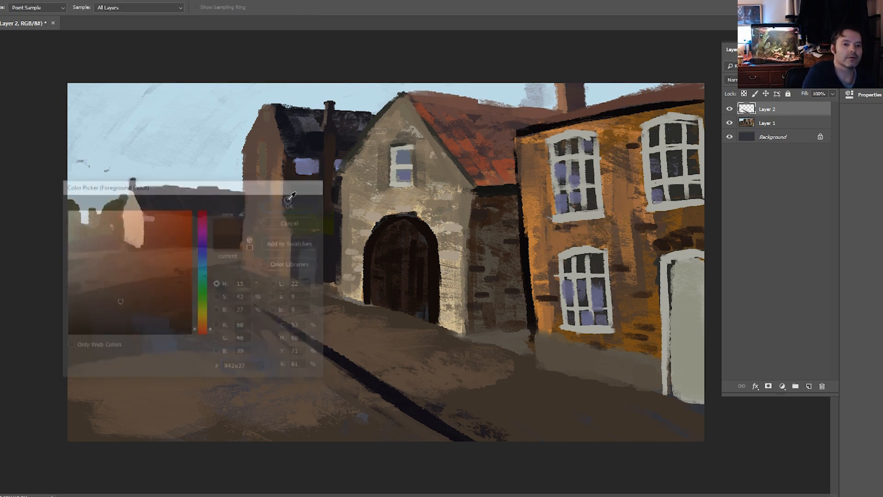
{"action": "key", "text": "b"}
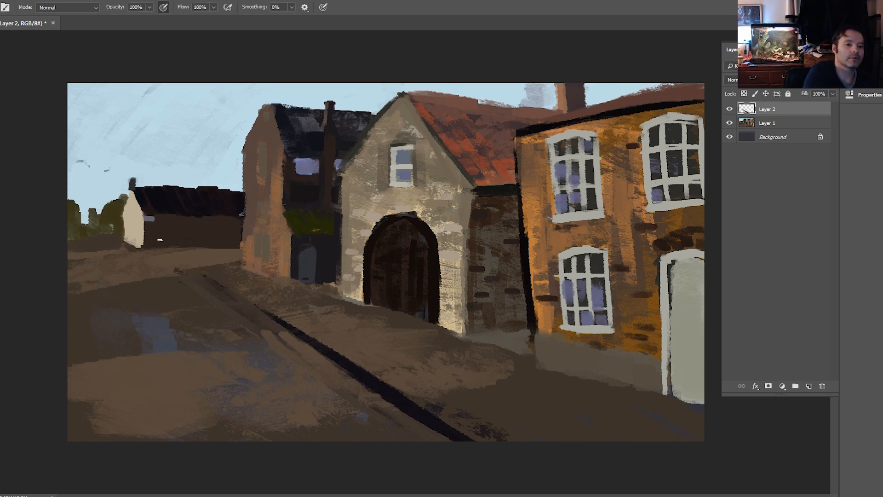
{"action": "left_click_drag", "start_coordinate": [156, 240], "coordinate": [159, 247]}
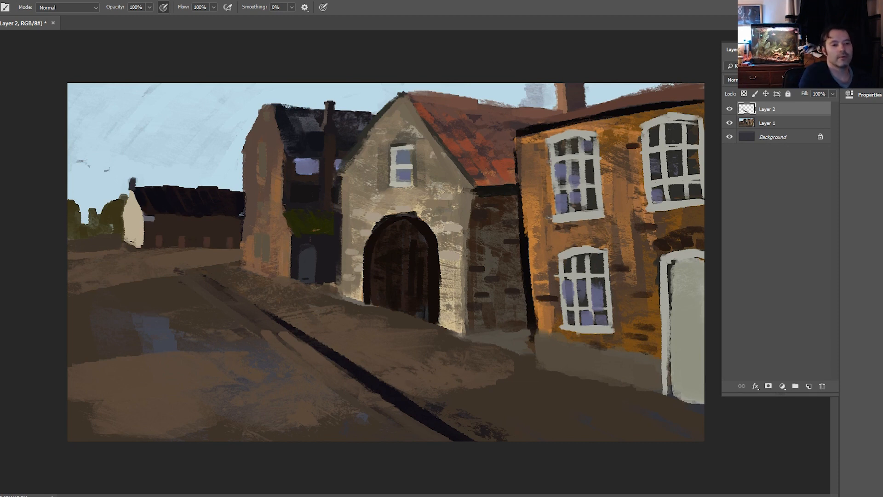
{"action": "left_click", "coordinate": [131, 232]}
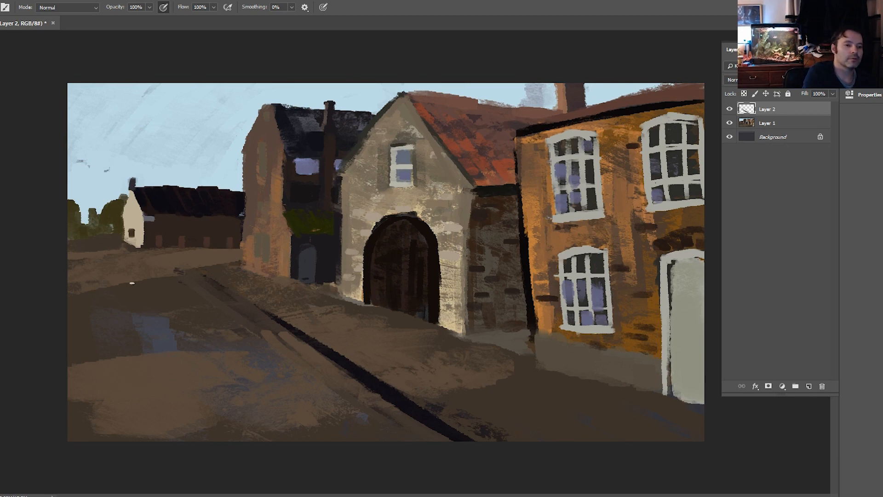
{"action": "left_click", "coordinate": [133, 209]}
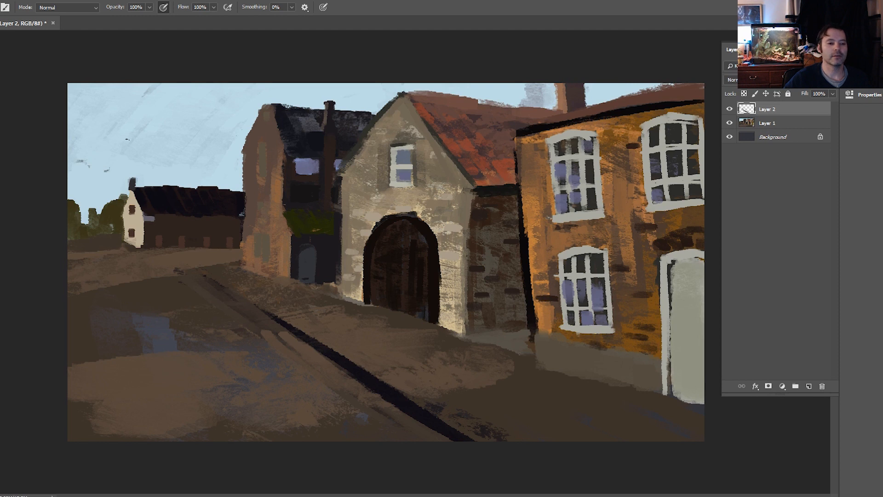
Sample a street brown and paint a flat, curved patch at the far end of the pavement, where the kerb line starts
{"action": "key", "text": "i"}
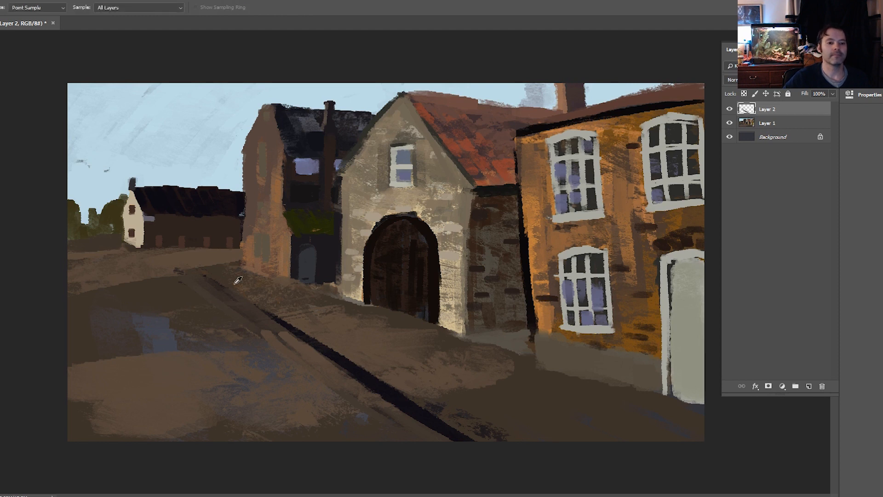
{"action": "key", "text": "b"}
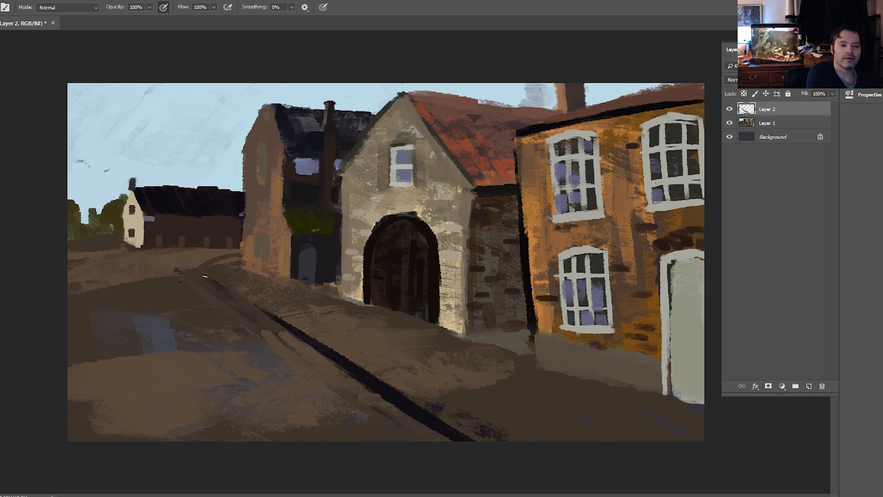
{"action": "mouse_move", "coordinate": [227, 255]}
{"action": "left_mouse_down"}
{"action": "mouse_move", "coordinate": [202, 268]}
{"action": "mouse_move", "coordinate": [225, 270]}
{"action": "left_mouse_up"}
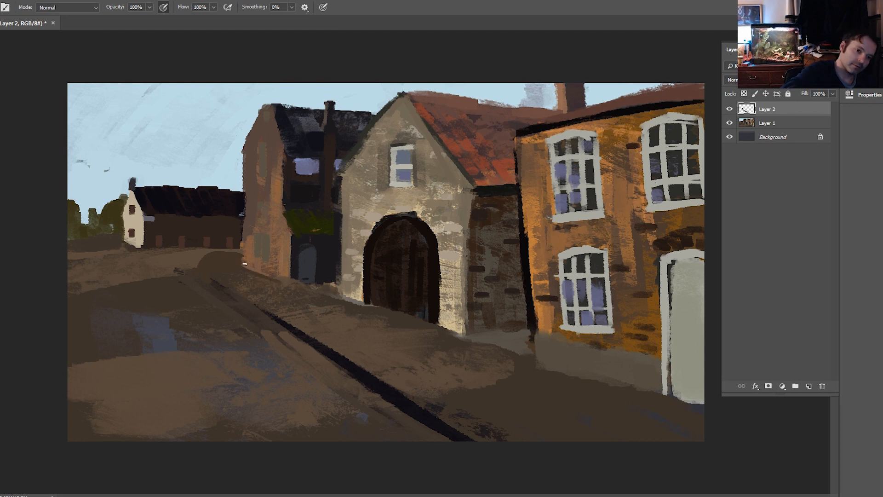
{"action": "left_click_drag", "start_coordinate": [195, 261], "coordinate": [219, 252]}
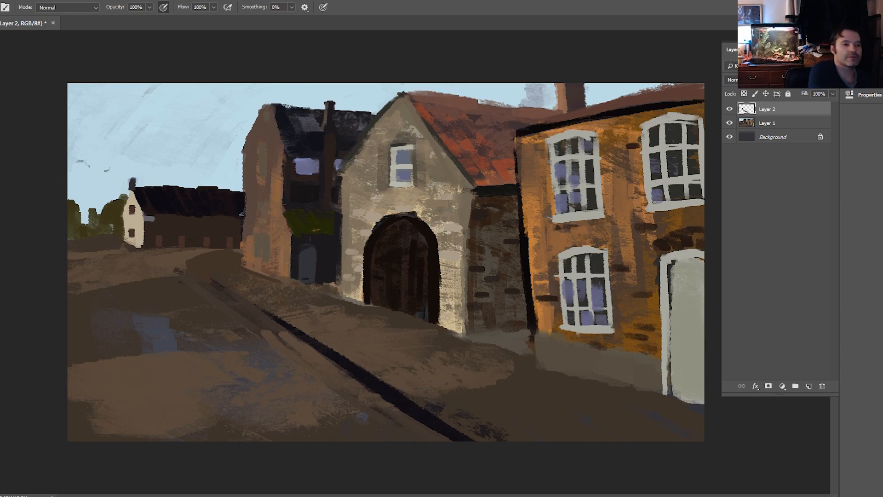
{"action": "key", "text": "i"}
{"action": "key", "text": "b"}
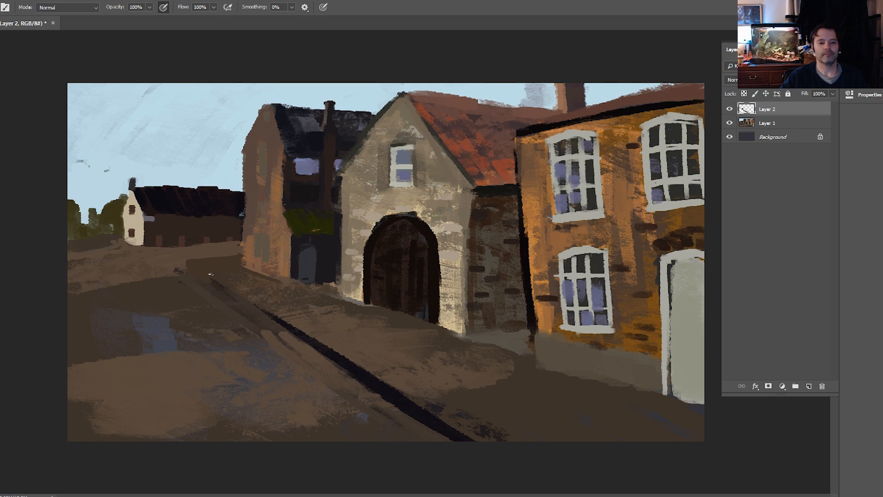
Sample the near-black of the kerb line and brush a few dark strokes over the brown patch at the far end of the pavement
{"action": "key", "text": "i"}
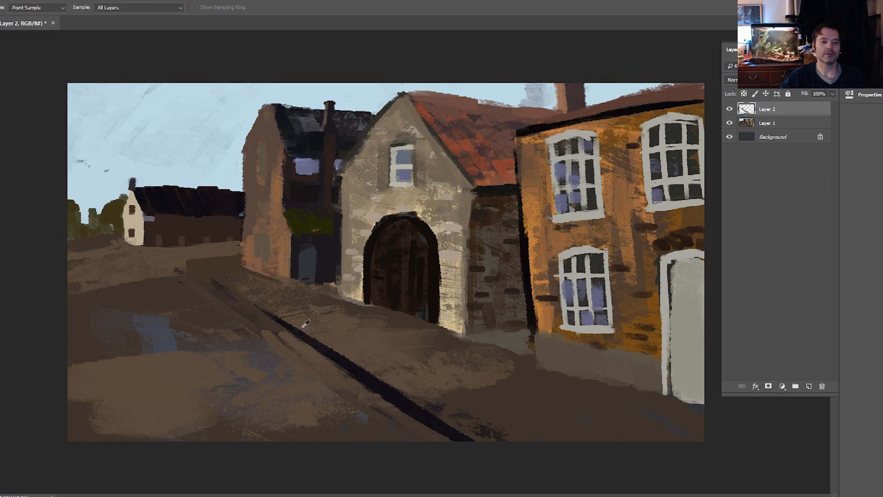
{"action": "key", "text": "b"}
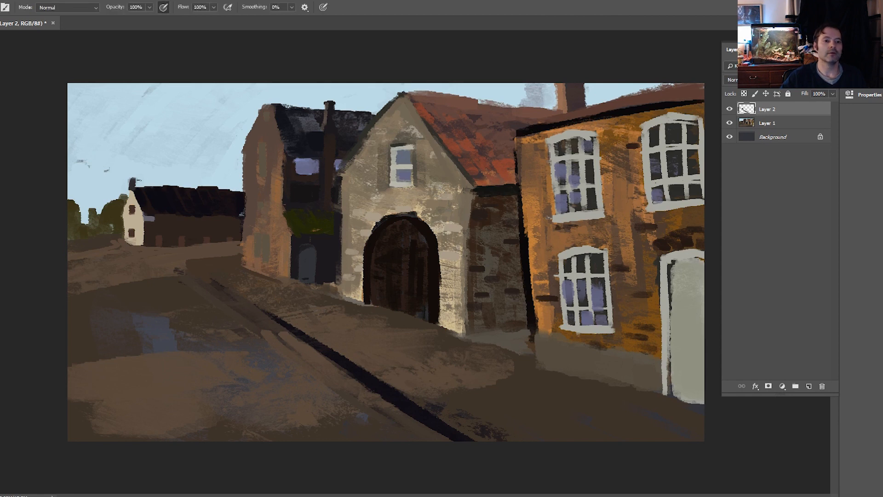
{"action": "mouse_move", "coordinate": [222, 264]}
{"action": "left_mouse_down", "text": "alt"}
{"action": "mouse_move", "coordinate": [190, 264]}
{"action": "mouse_move", "coordinate": [225, 261]}
{"action": "mouse_move", "coordinate": [180, 265]}
{"action": "mouse_move", "coordinate": [221, 268]}
{"action": "left_mouse_up", "text": "alt"}
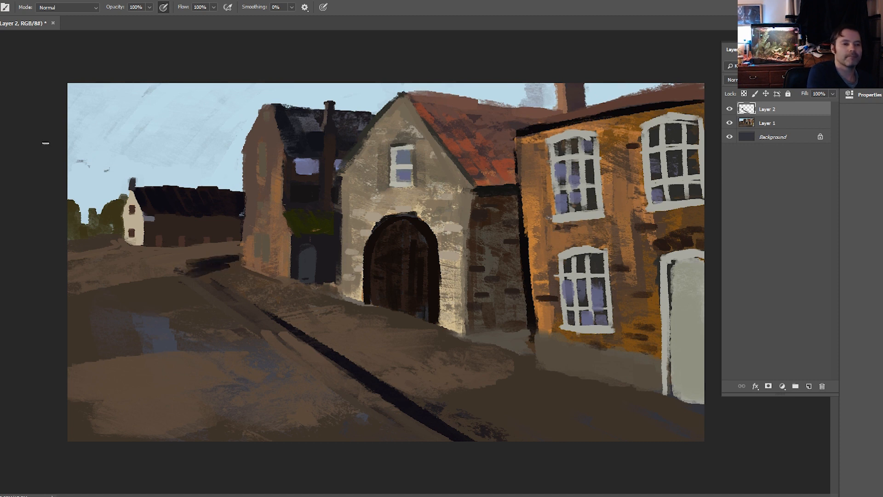
{"action": "key", "text": "g"}
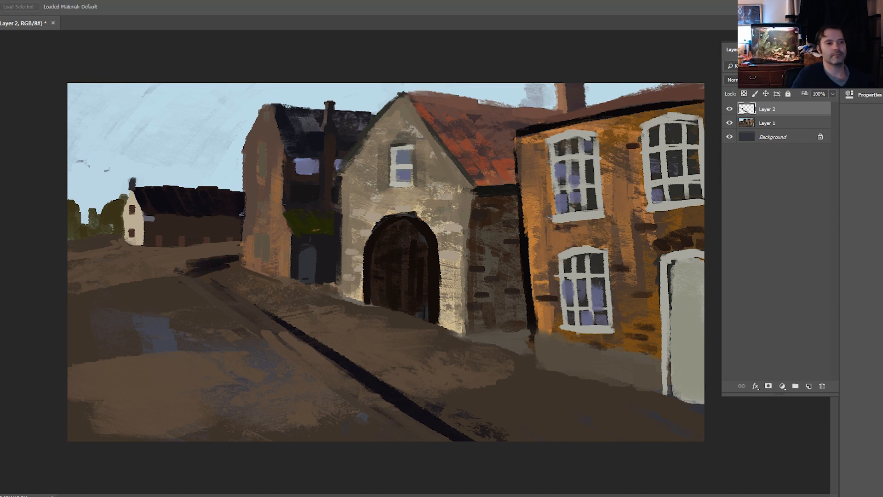
{"action": "left_click", "coordinate": [185, 249]}
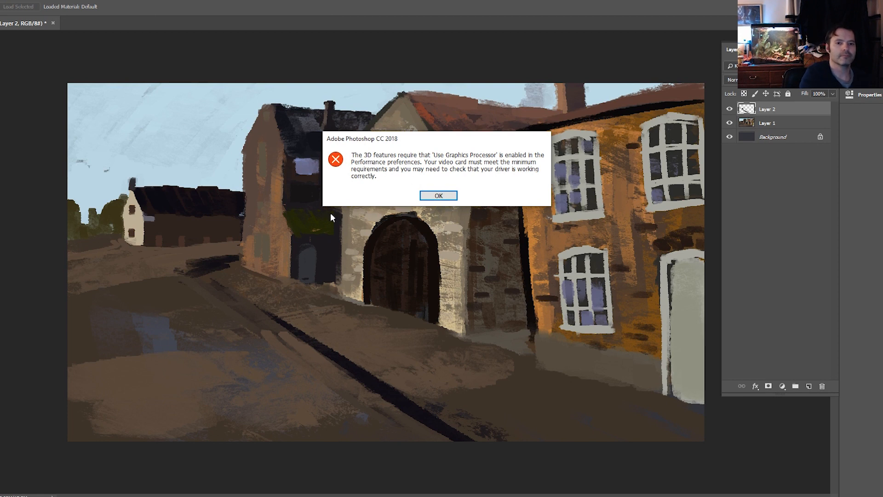
{"action": "left_click", "coordinate": [434, 196]}
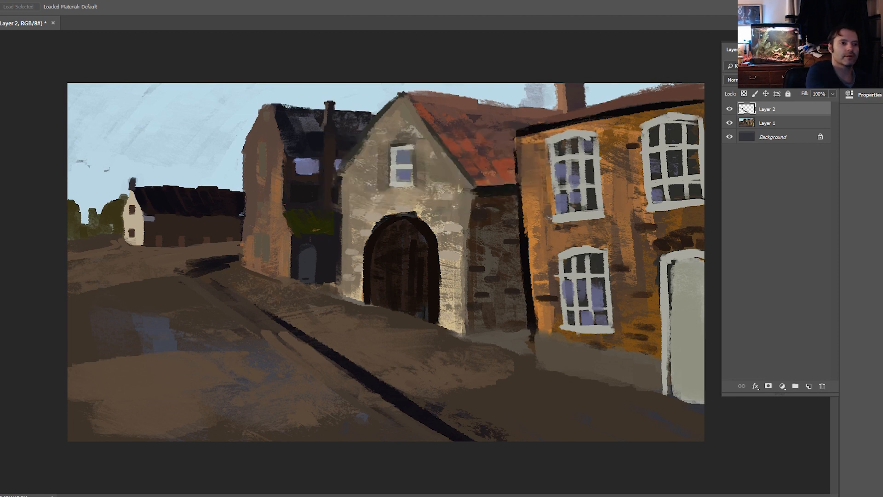
Sample a street brown, adjust it to #3c2b20, and paint over the dark strokes at the far end of the pavement
{"action": "right_click", "coordinate": [0, 79]}
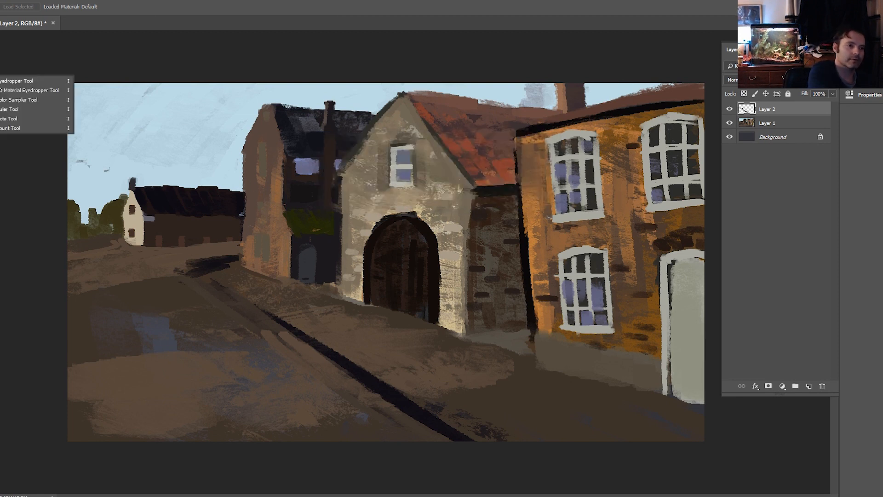
{"action": "left_click", "coordinate": [10, 80]}
{"action": "left_click", "coordinate": [207, 282]}
{"action": "left_click", "coordinate": [0, 285]}
{"action": "left_click_drag", "start_coordinate": [109, 305], "coordinate": [125, 306]}
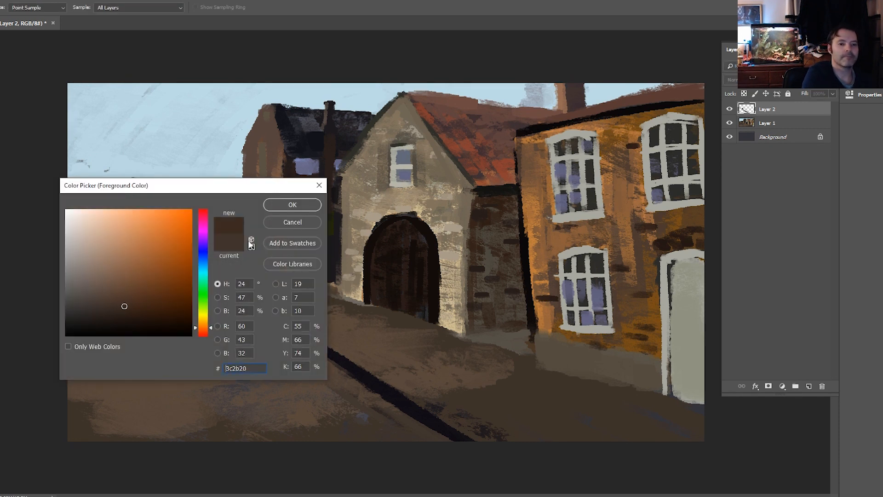
{"action": "left_click", "coordinate": [284, 208]}
{"action": "key", "text": "b"}
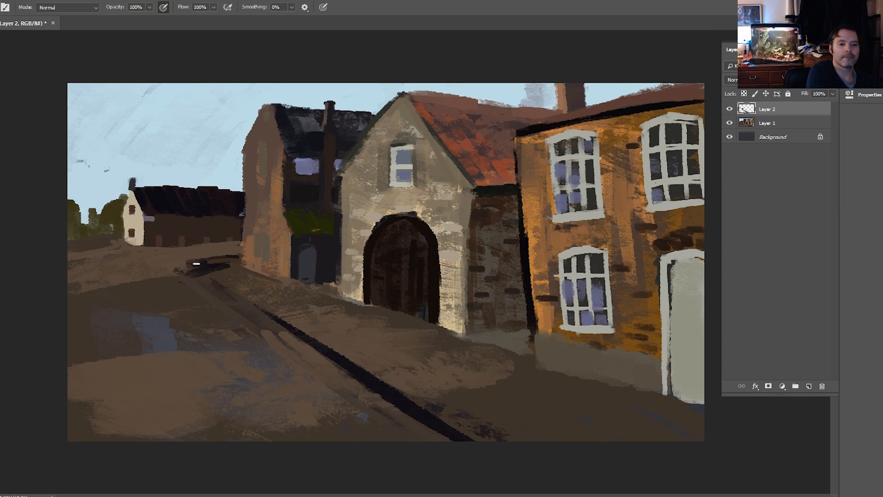
{"action": "mouse_move", "coordinate": [224, 258]}
{"action": "left_mouse_down"}
{"action": "mouse_move", "coordinate": [205, 265]}
{"action": "mouse_move", "coordinate": [213, 270]}
{"action": "left_mouse_up"}
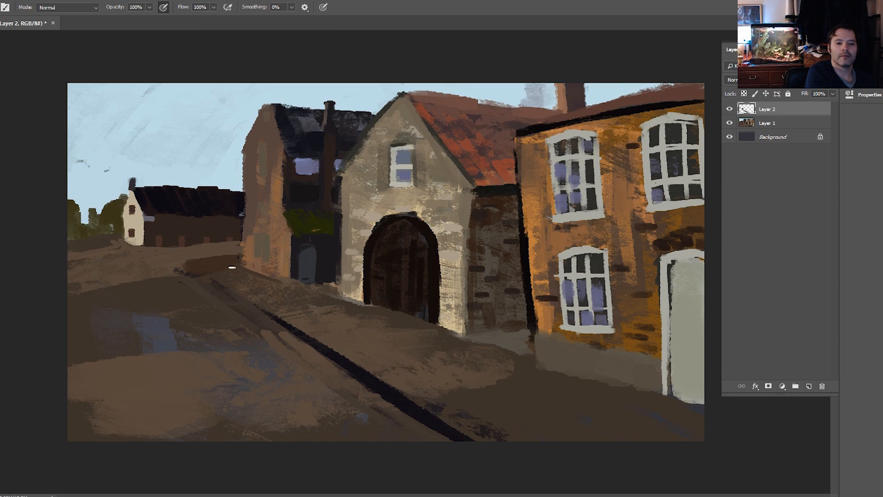
Enlarge the brush and work warm browns across the road, foreground and near pavement, breaking up the kerb line and the blue road patches
{"action": "key", "text": "bracketright"}
{"action": "key", "text": "bracketright"}
{"action": "key", "text": "bracketright"}
{"action": "key", "text": "bracketright"}
{"action": "mouse_move", "coordinate": [162, 300]}
{"action": "left_mouse_down"}
{"action": "mouse_move", "coordinate": [77, 312]}
{"action": "mouse_move", "coordinate": [150, 295]}
{"action": "mouse_move", "coordinate": [192, 304]}
{"action": "mouse_move", "coordinate": [86, 325]}
{"action": "mouse_move", "coordinate": [206, 331]}
{"action": "mouse_move", "coordinate": [108, 346]}
{"action": "left_mouse_up"}
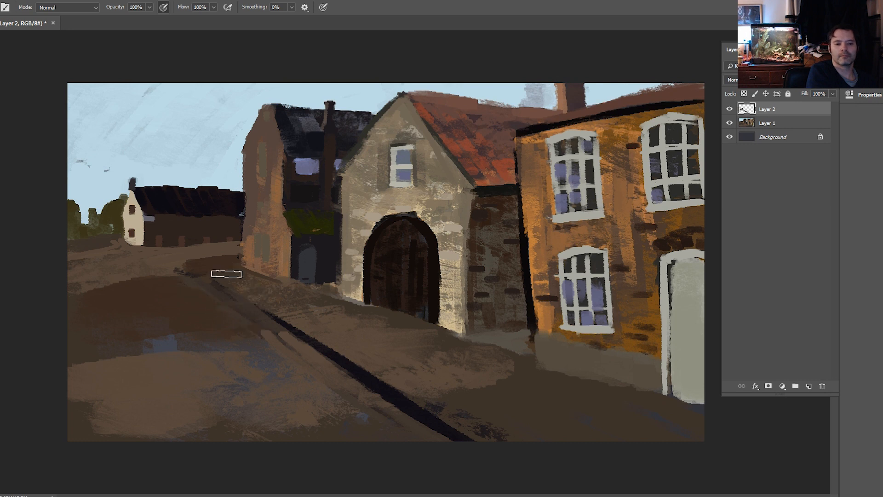
{"action": "mouse_move", "coordinate": [526, 383]}
{"action": "left_mouse_down"}
{"action": "mouse_move", "coordinate": [541, 376]}
{"action": "mouse_move", "coordinate": [549, 394]}
{"action": "mouse_move", "coordinate": [489, 420]}
{"action": "mouse_move", "coordinate": [449, 419]}
{"action": "mouse_move", "coordinate": [463, 412]}
{"action": "mouse_move", "coordinate": [383, 419]}
{"action": "left_mouse_up"}
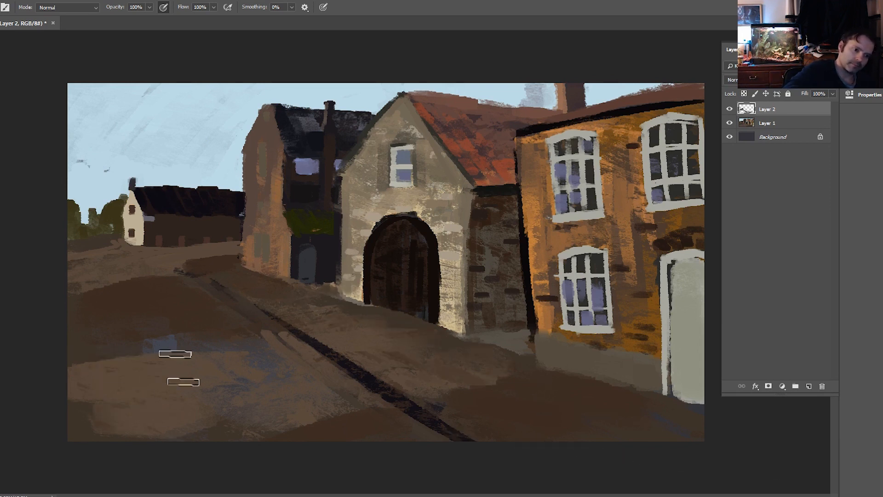
{"action": "left_click_drag", "start_coordinate": [220, 347], "coordinate": [244, 377]}
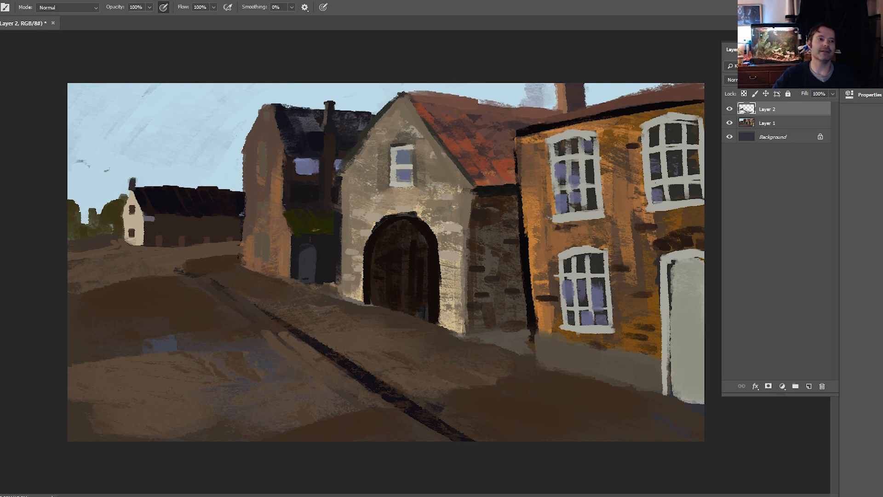
{"action": "key", "text": "v"}
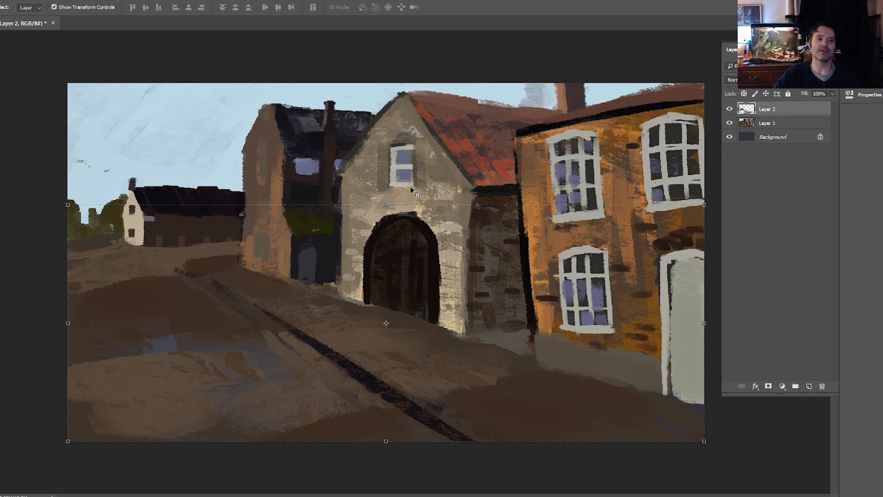
{"action": "left_click", "coordinate": [415, 64]}
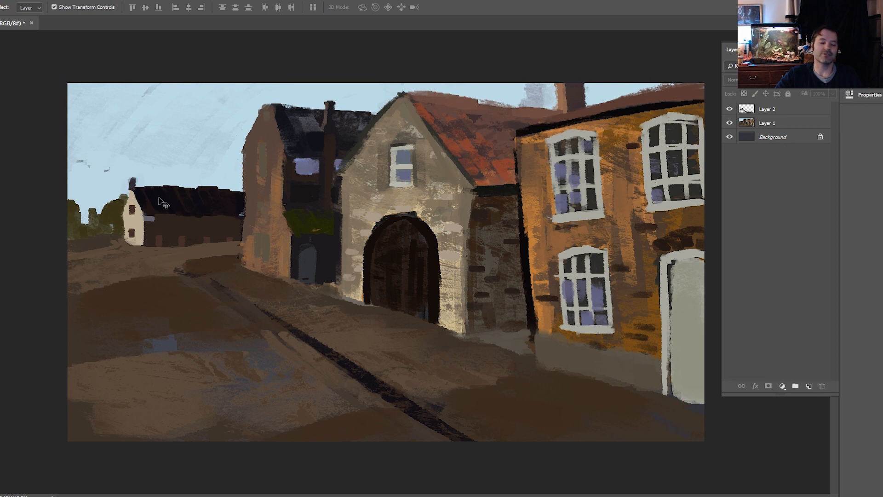
{"action": "key", "text": "i"}
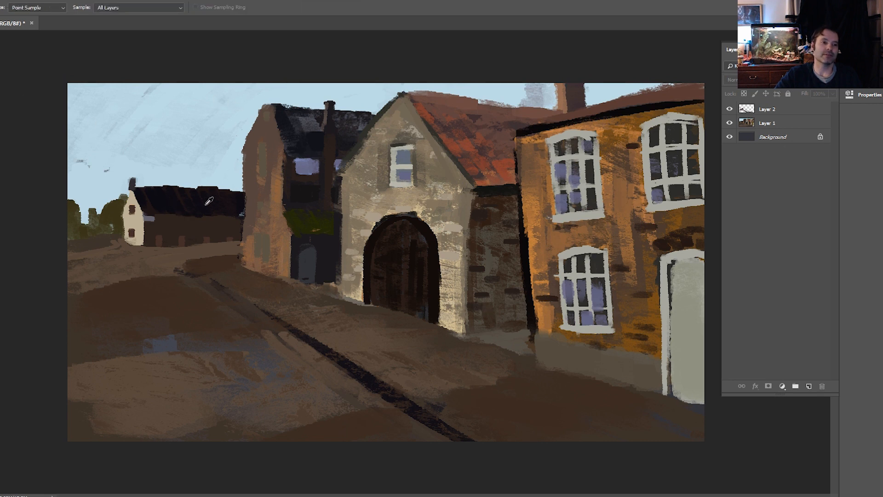
{"action": "key", "text": "b"}
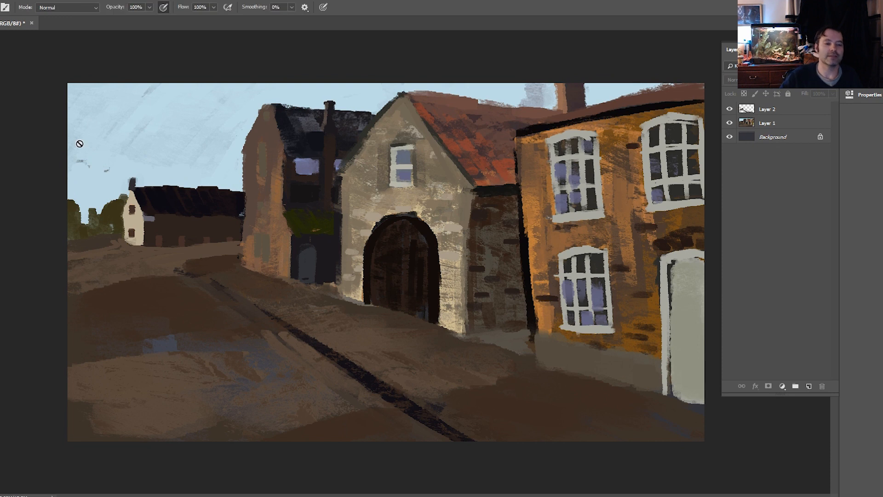